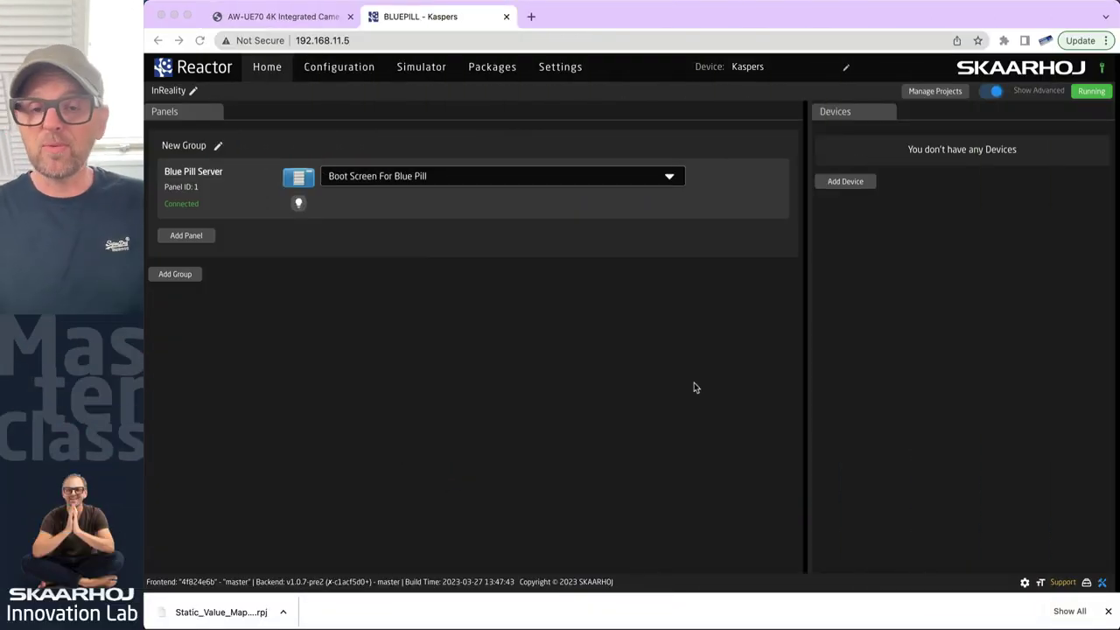
- Find the PTZ Extreme model with the search term "extreme" and add it as a panel to New Group
click(185, 236)
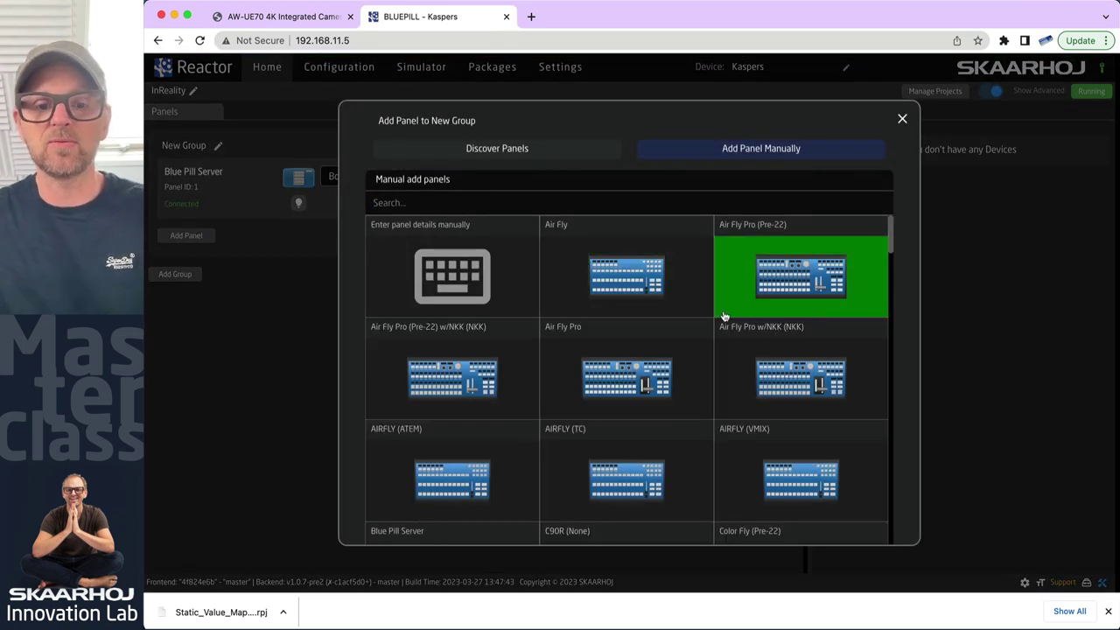
click(529, 202)
text(extreme)
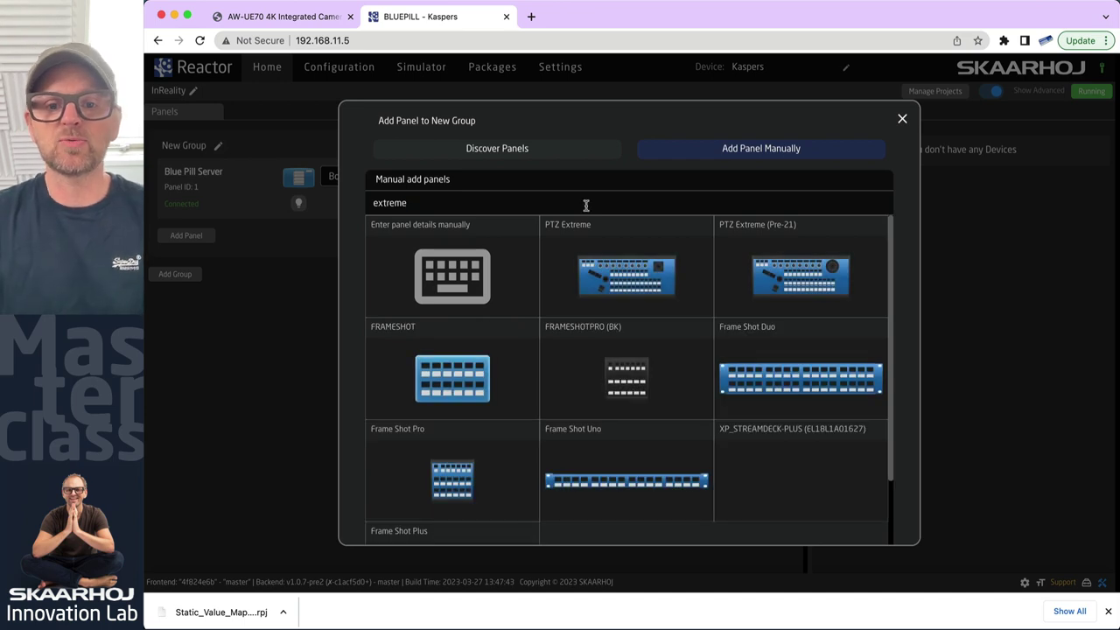
click(636, 278)
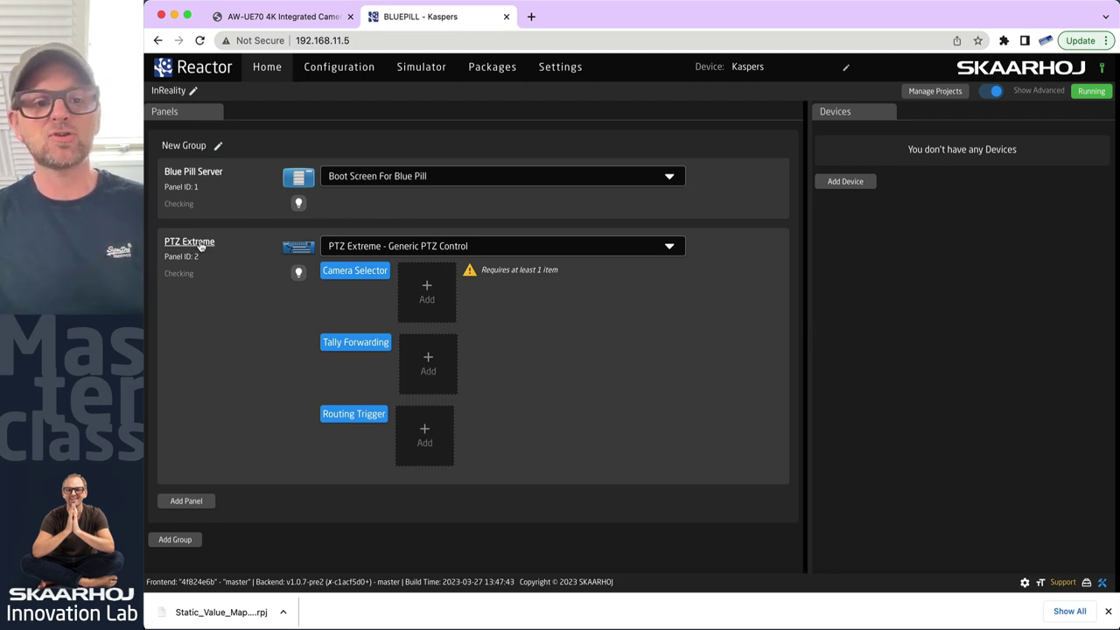
- Add the CR-N500 camera discovered on the network to the PTZ Extreme panel's Camera Selector
click(428, 287)
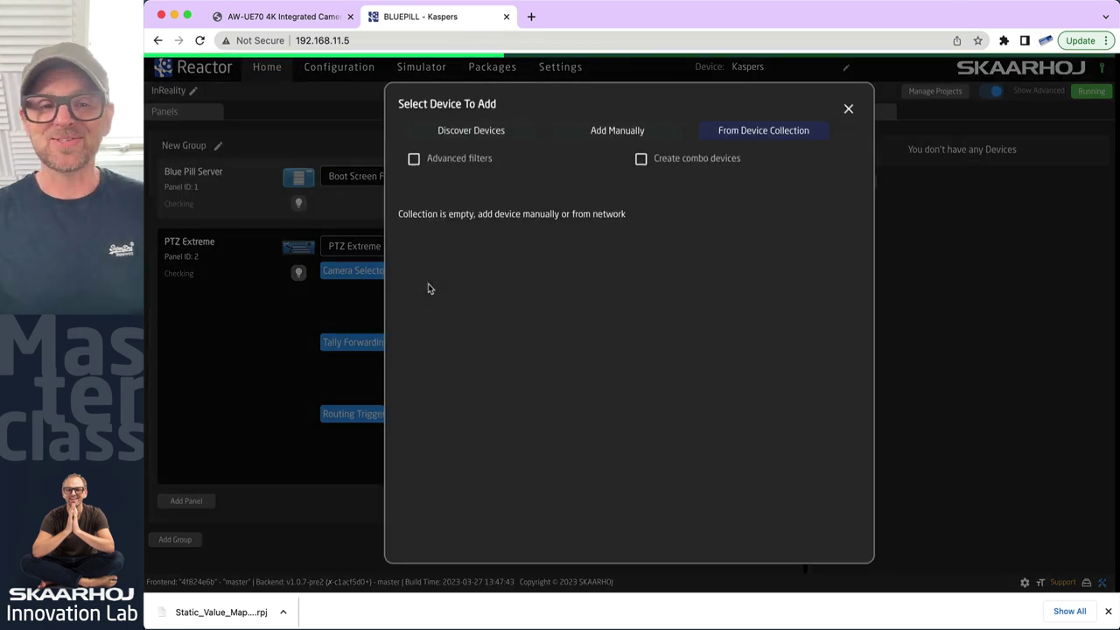
click(476, 132)
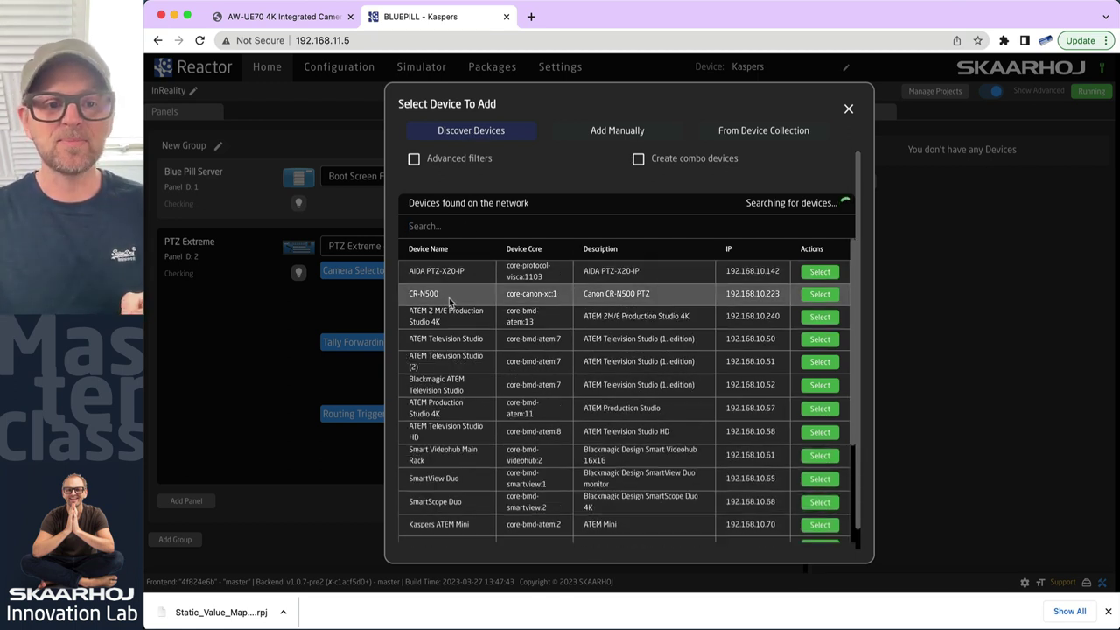
click(820, 295)
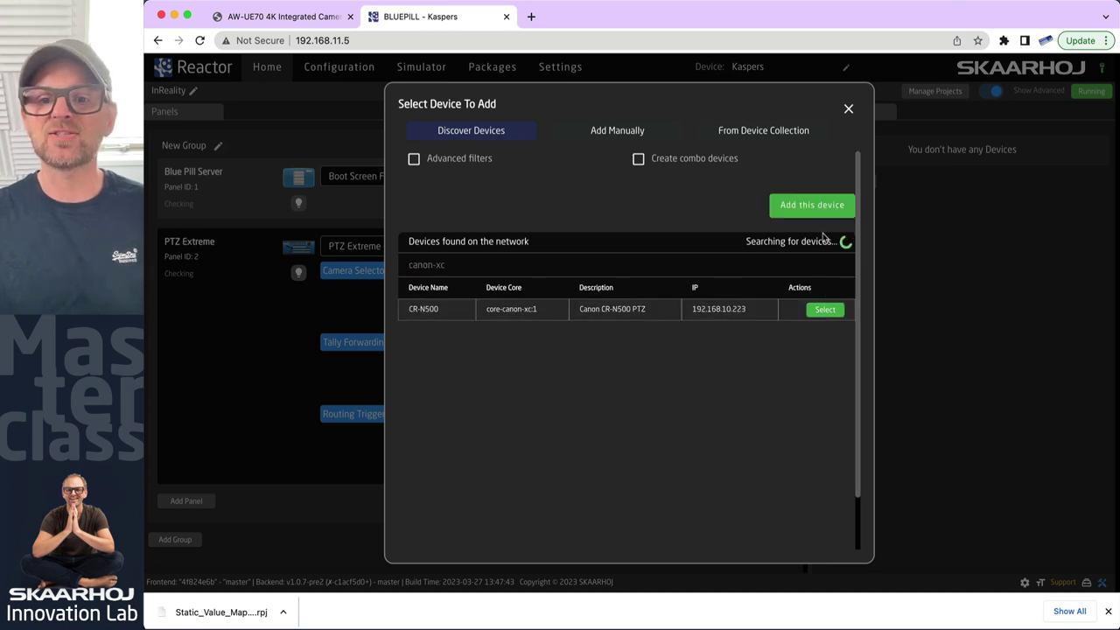
click(813, 206)
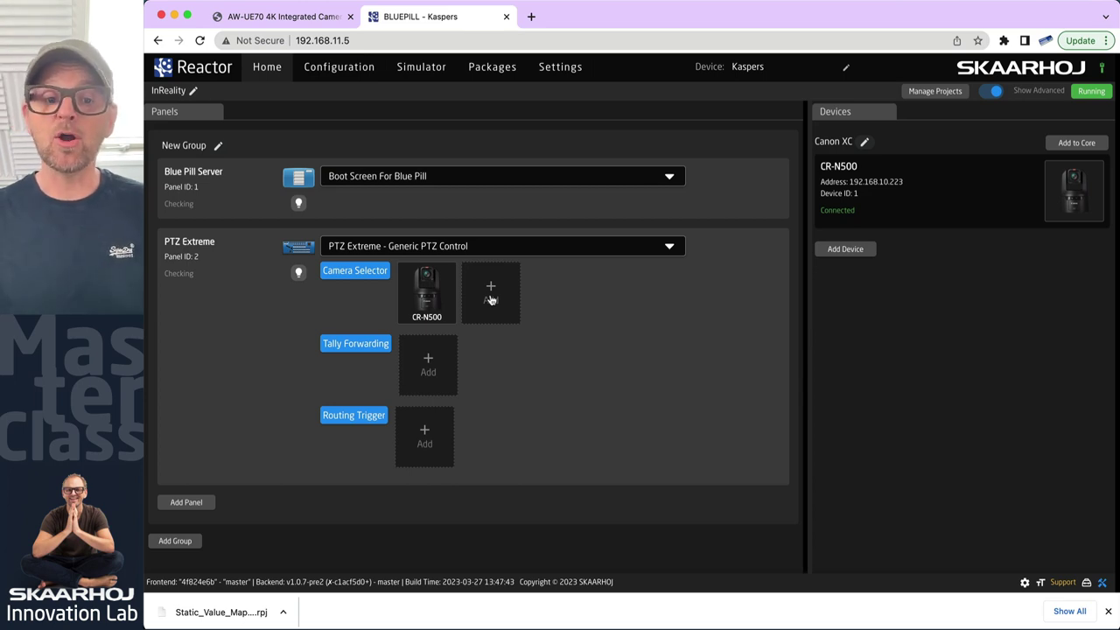
- Manually add three CR-X300, three CR-N700, two CR-N500 and one CR-N300 Canon cameras to the Camera Selector
click(491, 290)
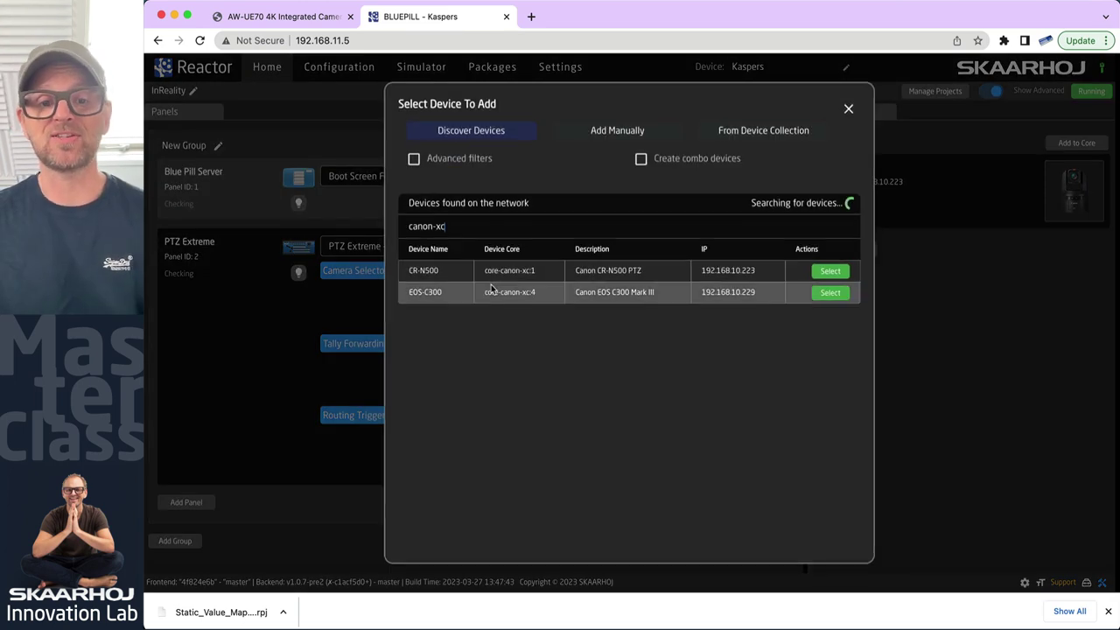
click(628, 132)
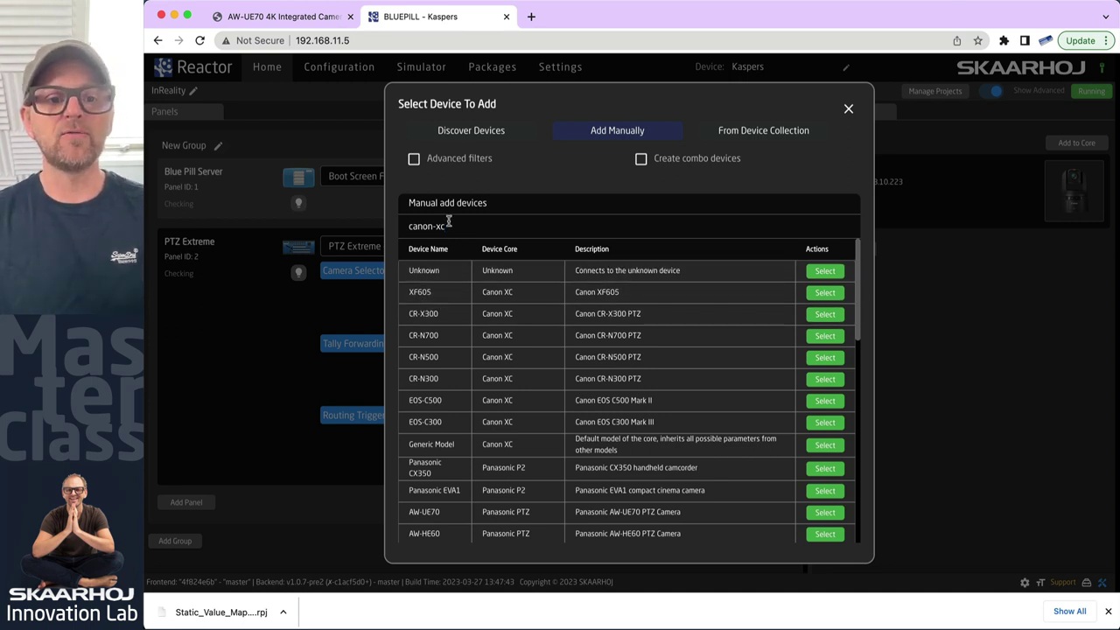
drag(449, 225, 348, 226)
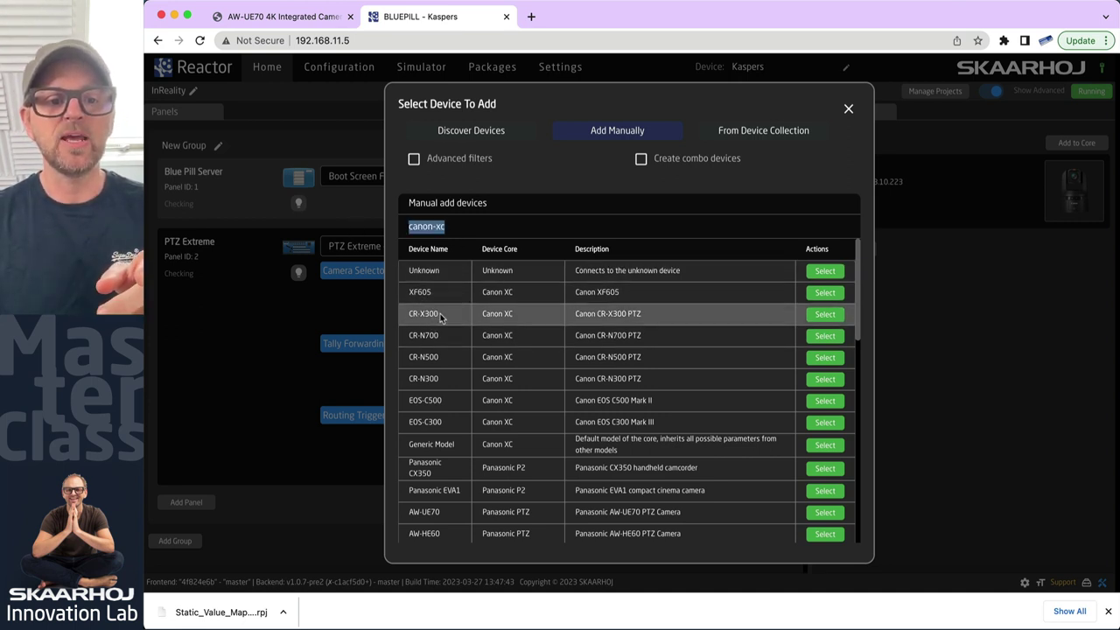
click(826, 314)
double_click(826, 314)
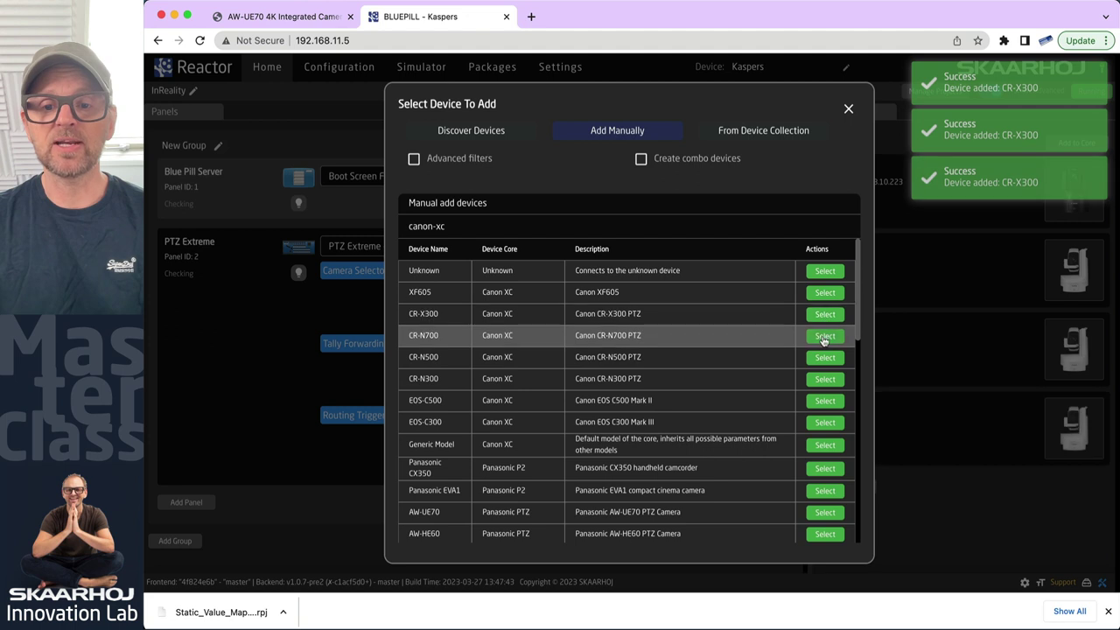
double_click(825, 335)
click(825, 357)
click(826, 379)
click(825, 358)
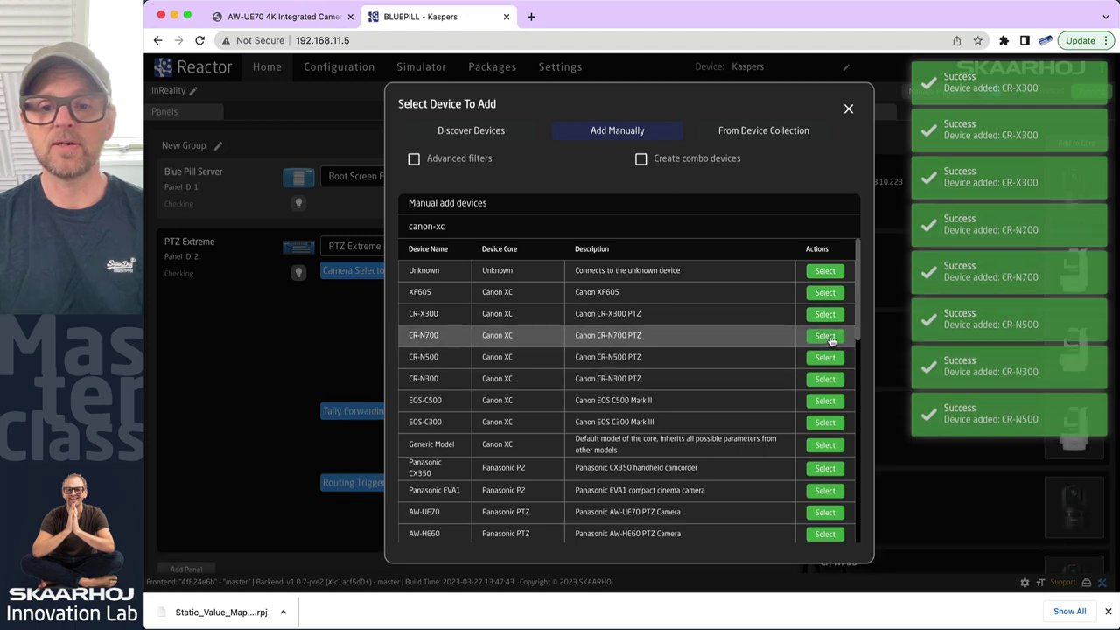
click(825, 336)
- Filter the manual device list by "pan" and add one AW-UE70, two AW-HE60, and one each of AW-HE120, AW-HE42, AW-UE150 and AW-HE40
triple_click(481, 227)
key(BackSpace)
key(BackSpace)
key(BackSpace)
key(BackSpace)
key(BackSpace)
key(BackSpace)
key(BackSpace)
key(BackSpace)
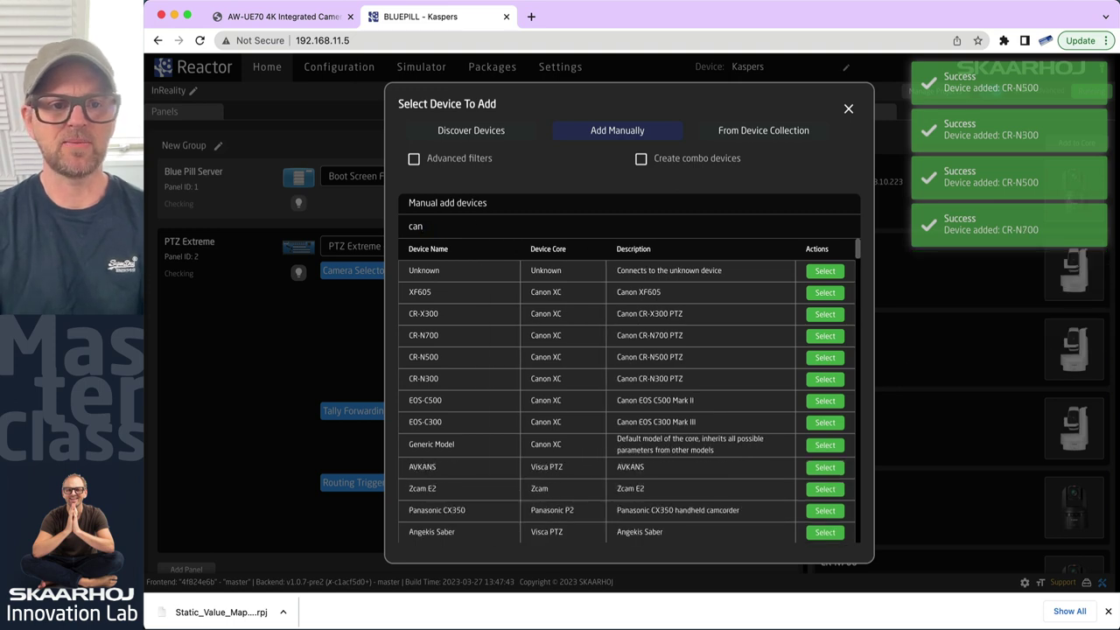
text(pan)
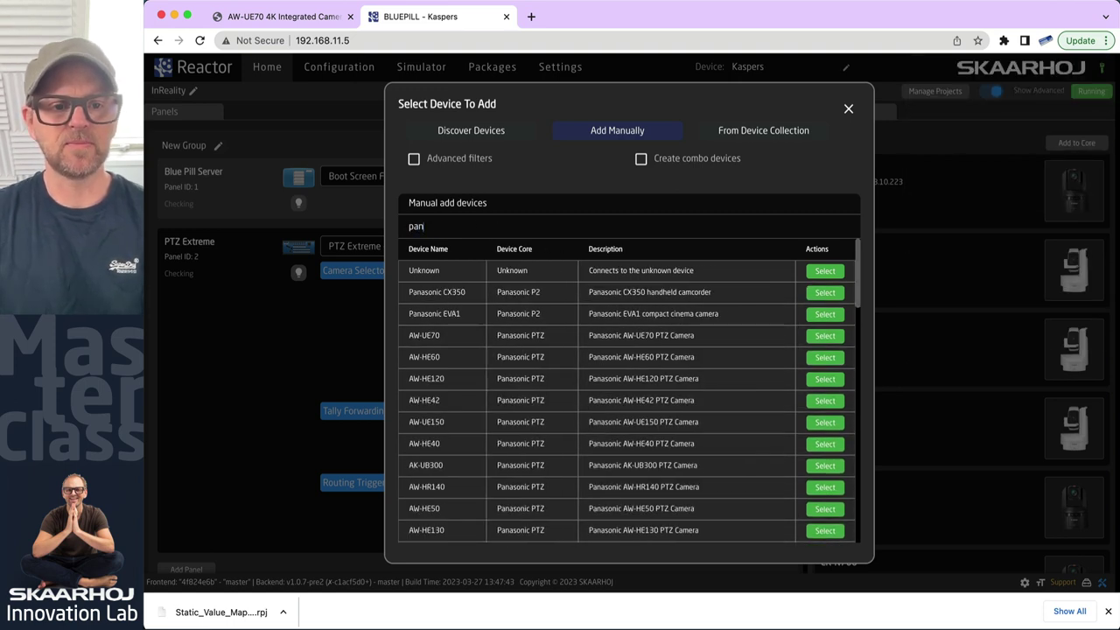
click(825, 336)
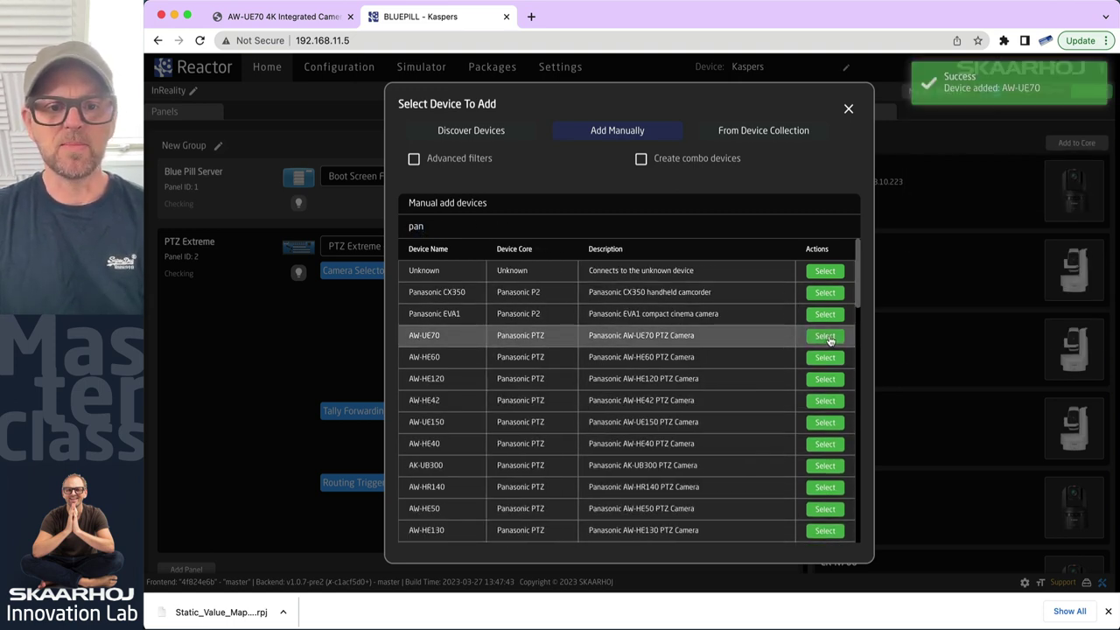
double_click(826, 358)
click(825, 379)
click(825, 400)
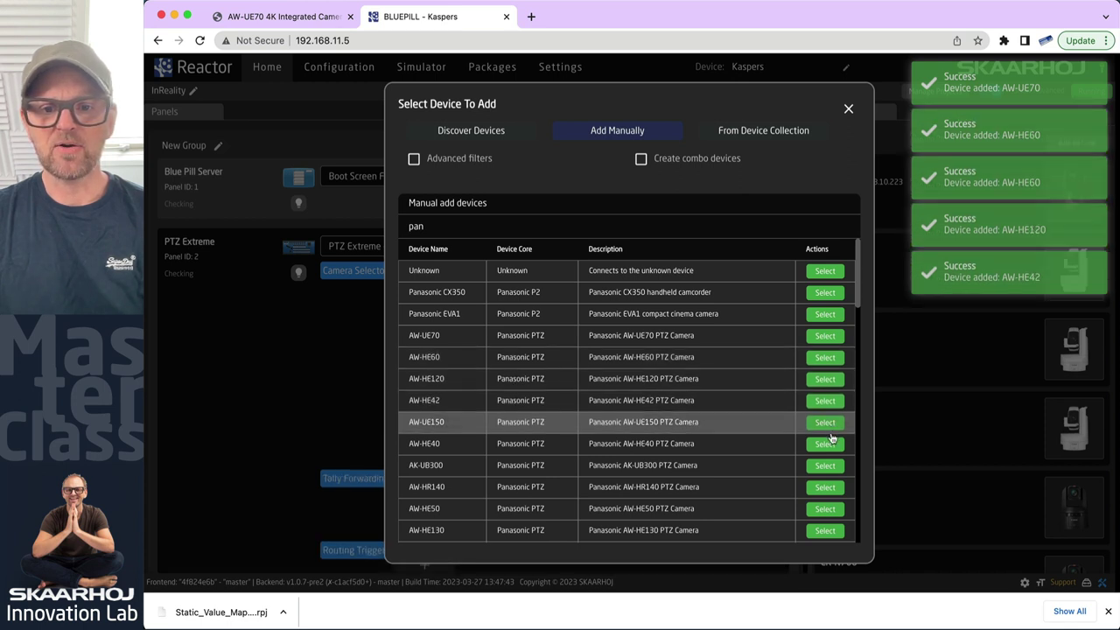
click(826, 422)
click(825, 443)
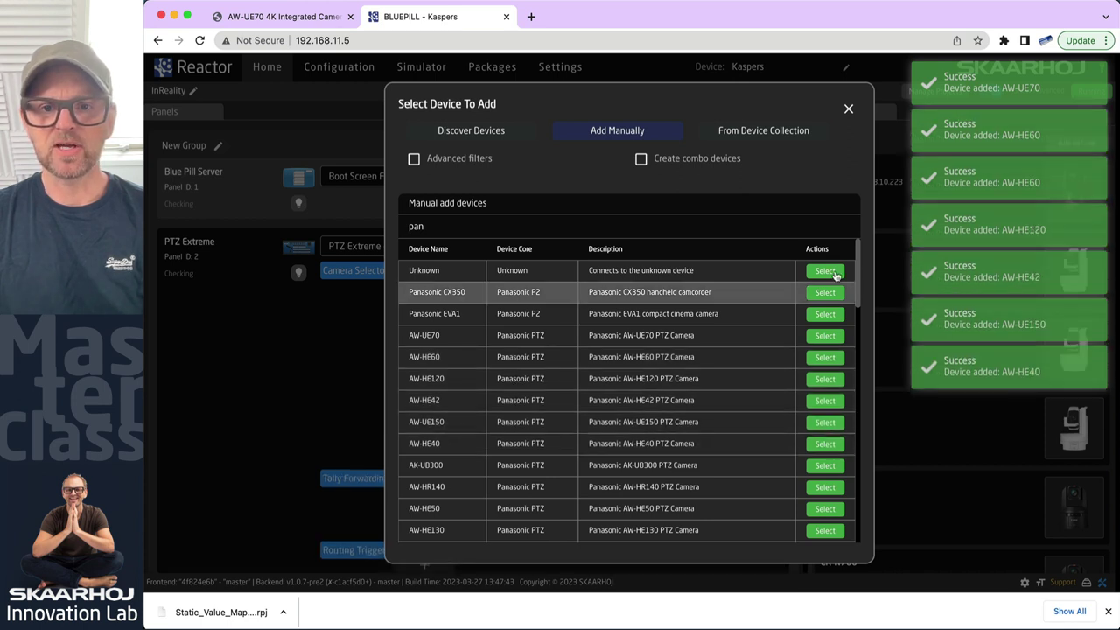
- Filter the manual device list by "canon", add one more CR-N500 and CR-N300, and finish adding devices
double_click(435, 225)
key(BackSpace)
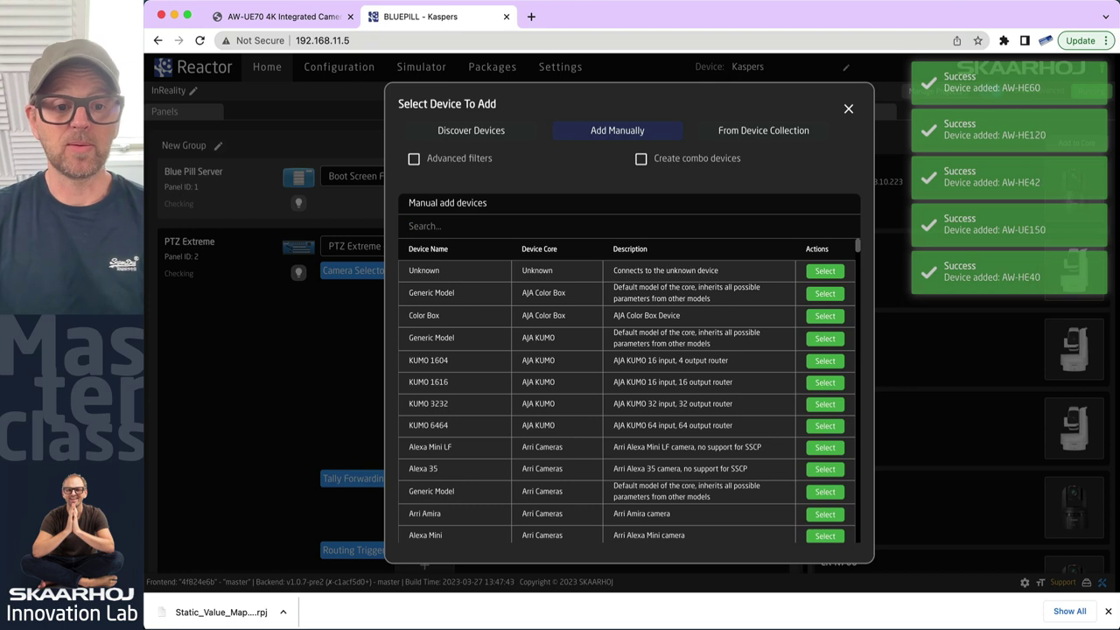
text(canon)
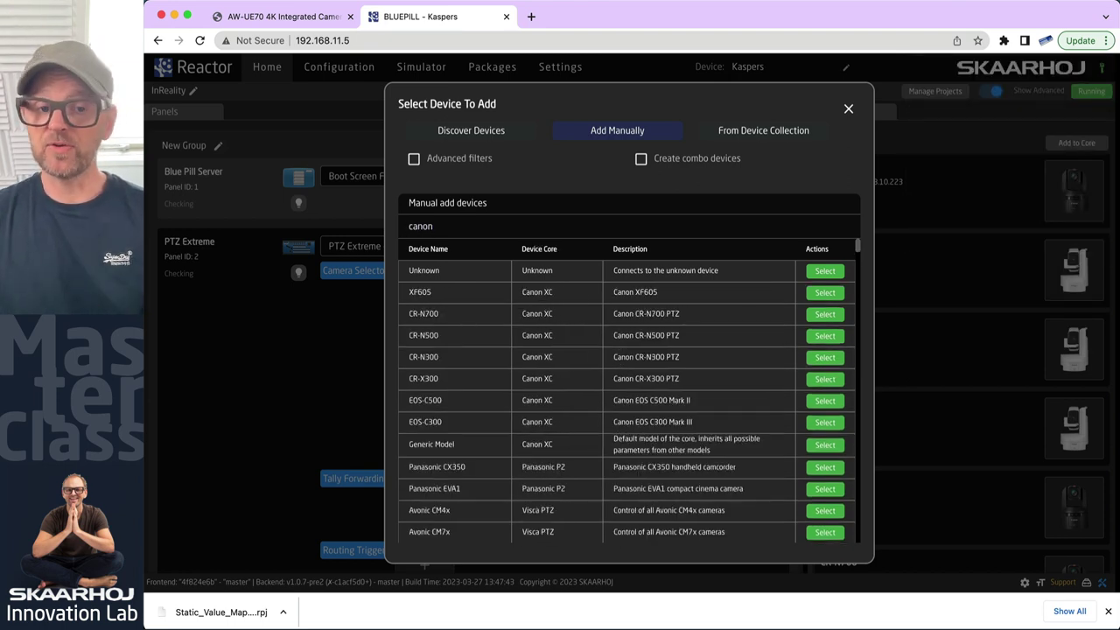
click(825, 336)
click(825, 357)
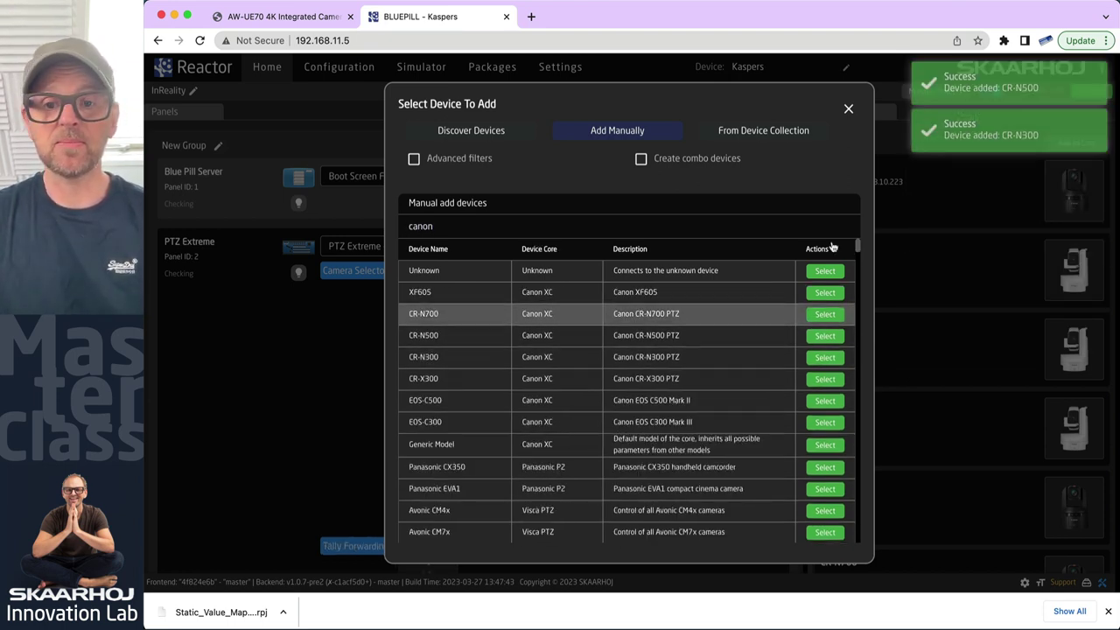
click(849, 109)
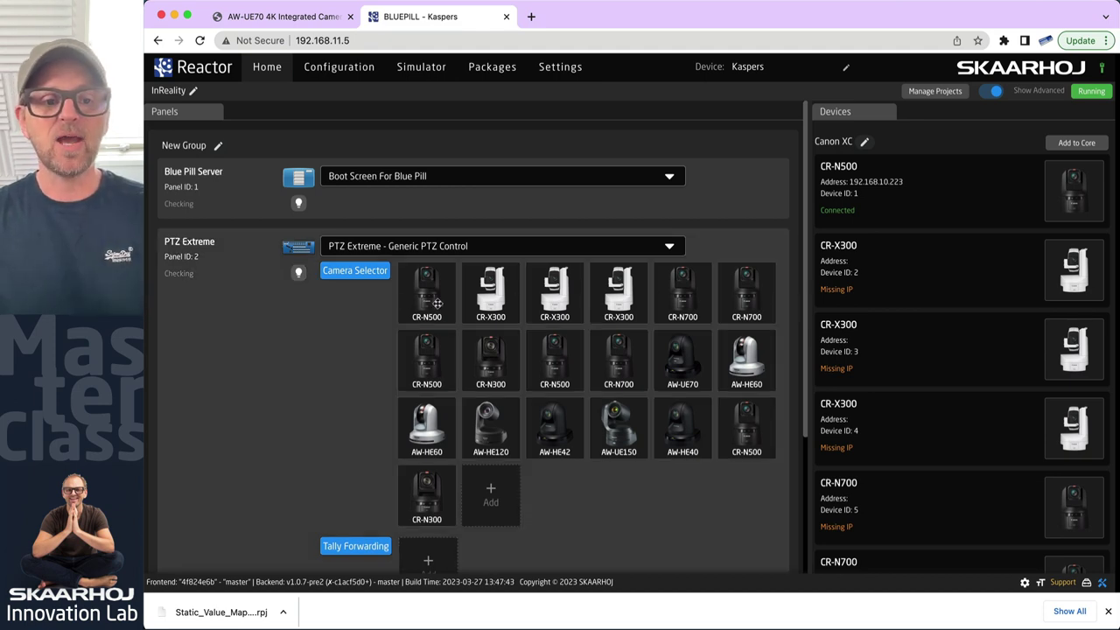
- Examine the Camera Selector's table of camera, iris, tally and route index settings, and close it without changes
click(356, 273)
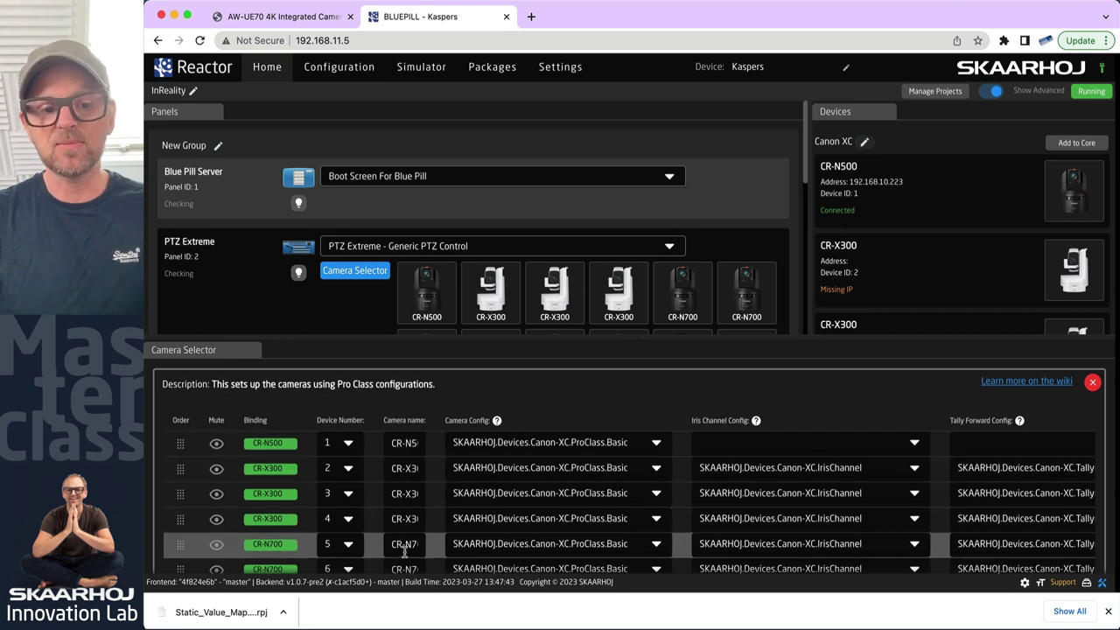
scroll(426, 462, down, 3)
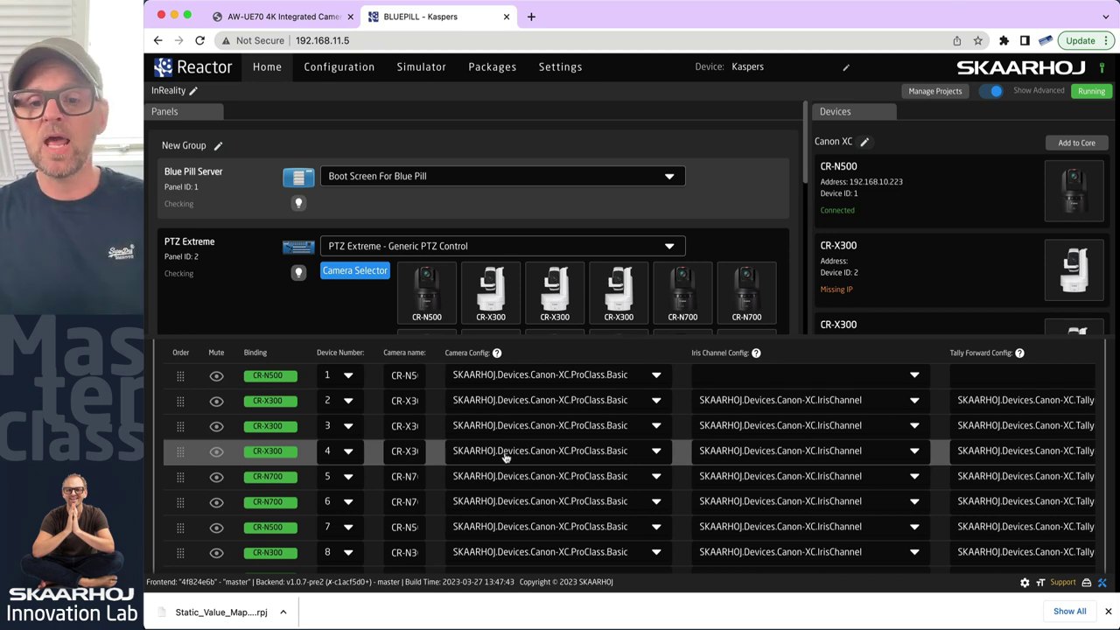
scroll(910, 440, right, 8)
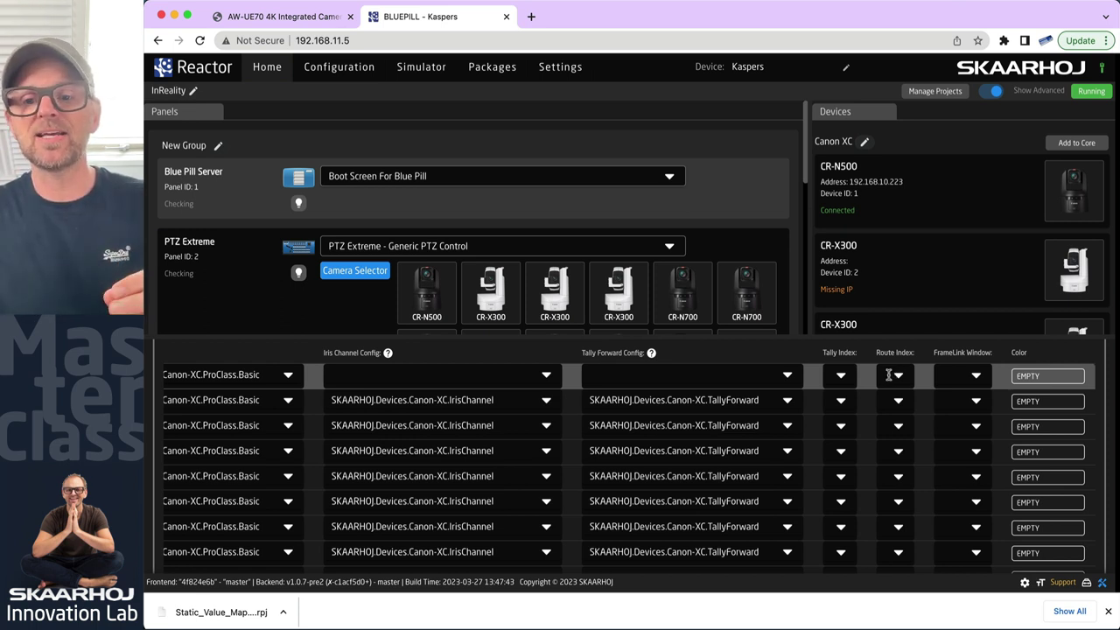
click(888, 375)
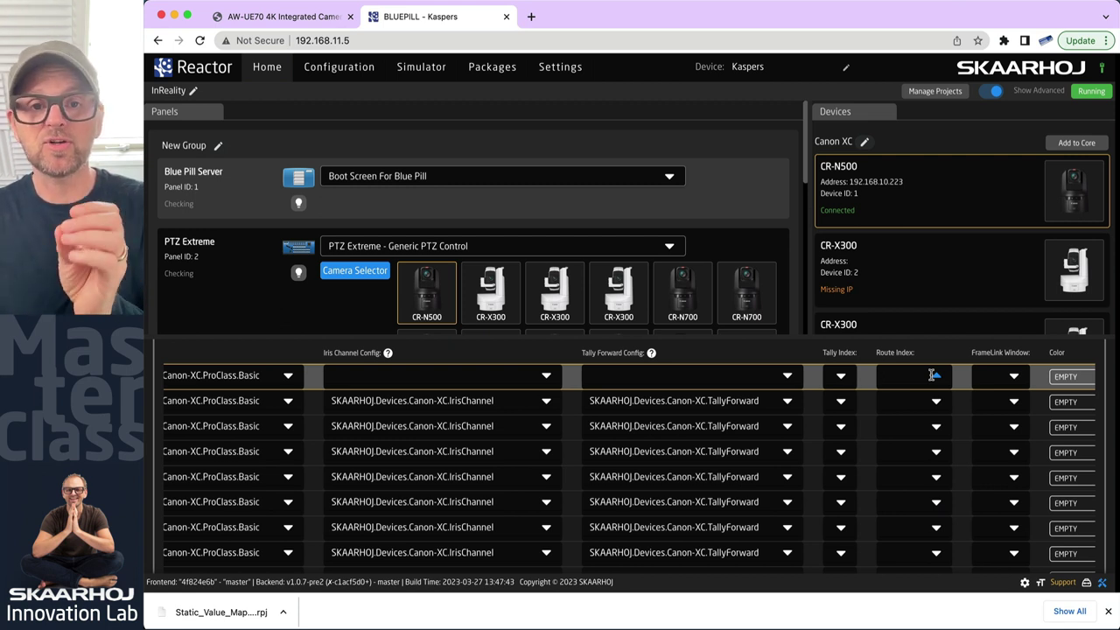
click(772, 235)
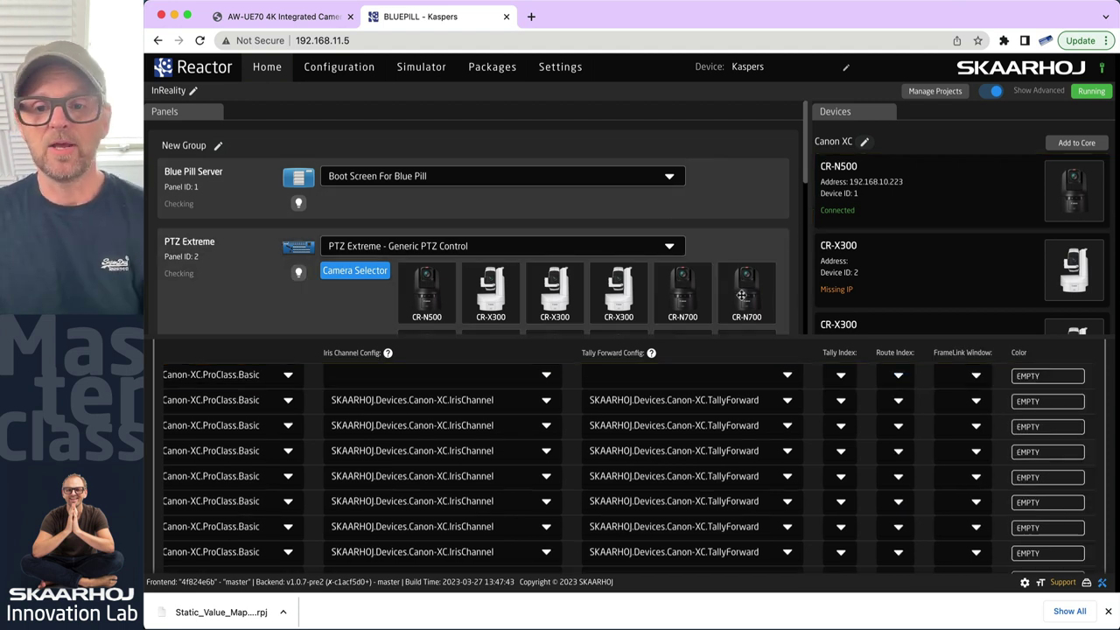
scroll(1093, 348, up, 2)
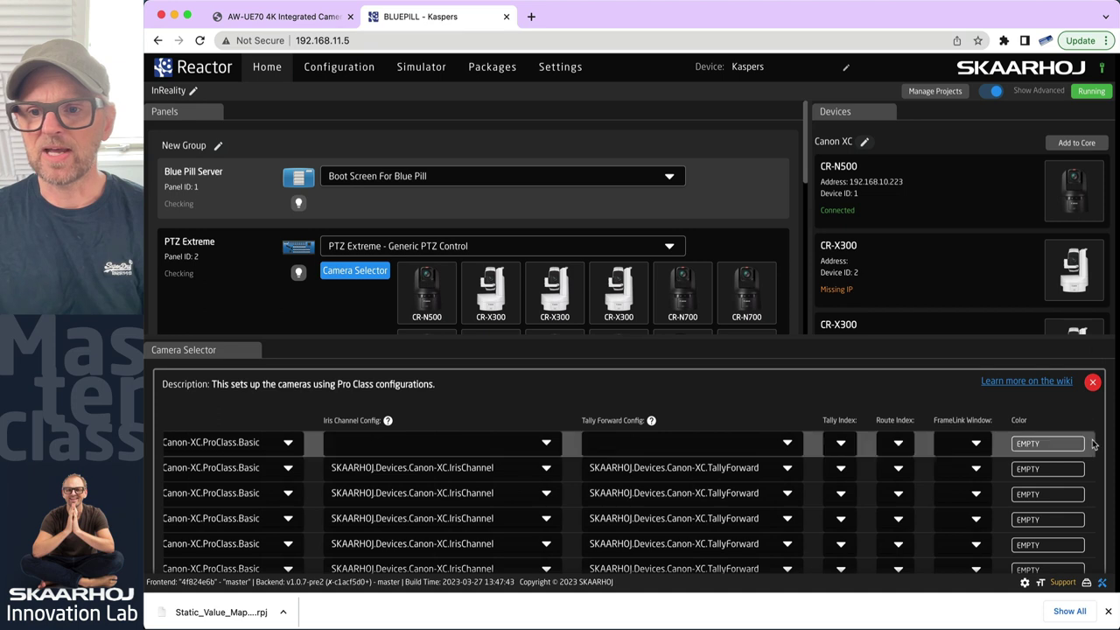
click(1092, 383)
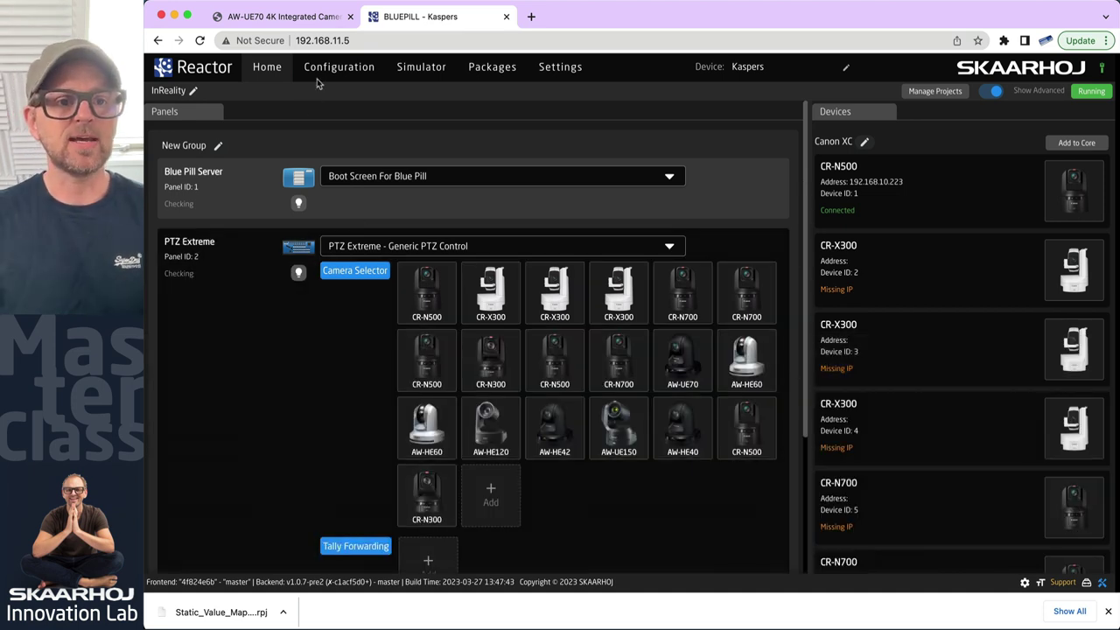
- Open the project's configuration with a widened controller view of the PTZ Extreme and expand the Default PTZ Extreme Configuration
click(335, 68)
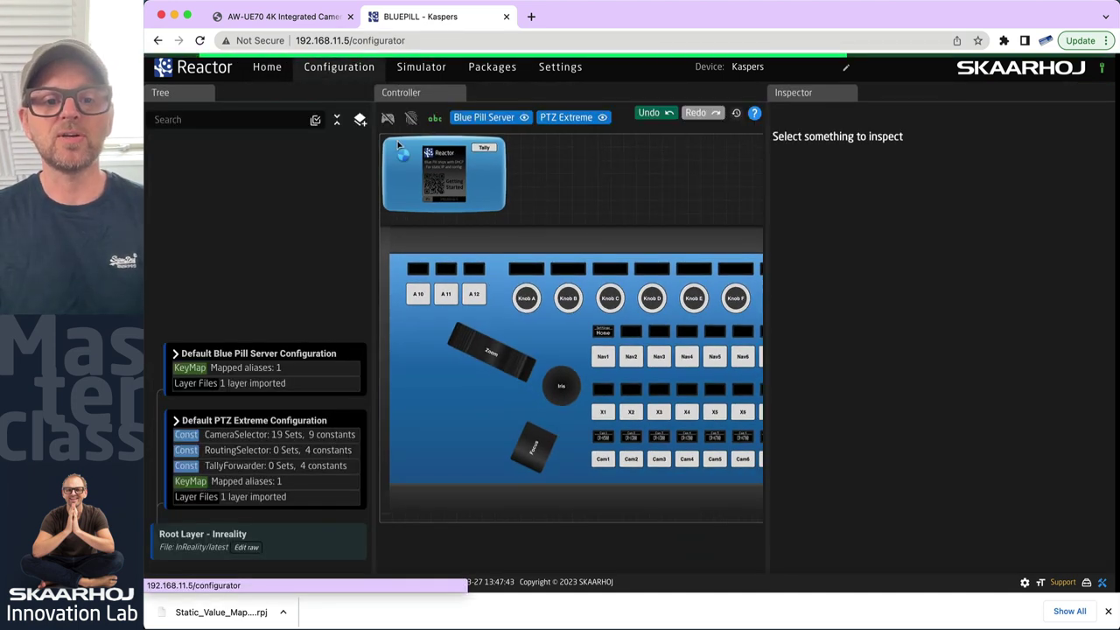
scroll(552, 263, down, 4)
drag(573, 290, 584, 456)
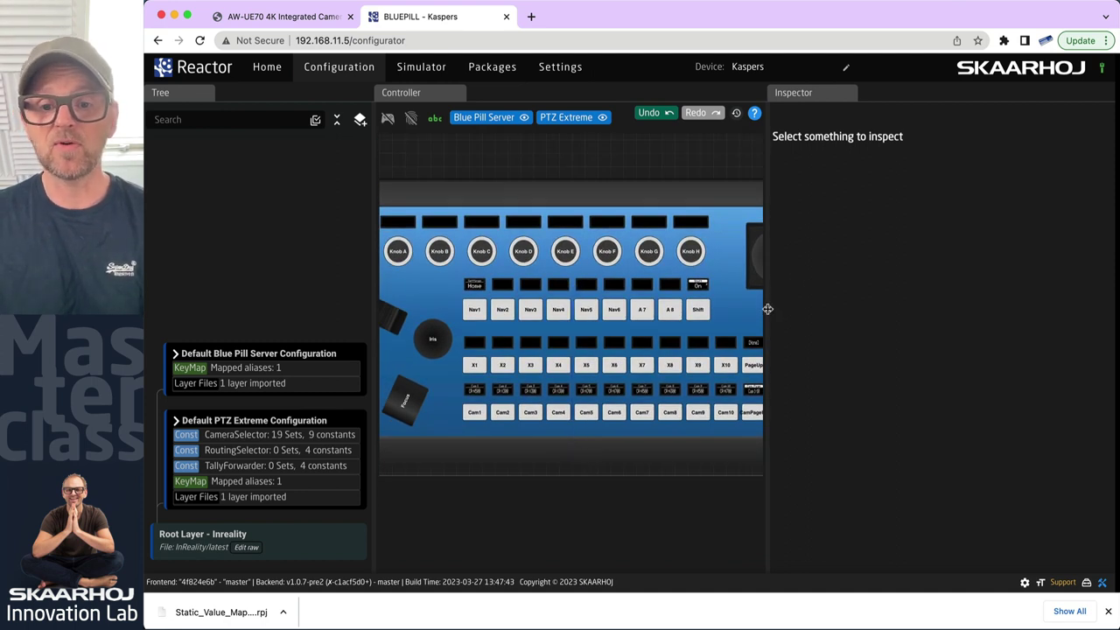
drag(767, 309, 926, 305)
drag(439, 367, 550, 367)
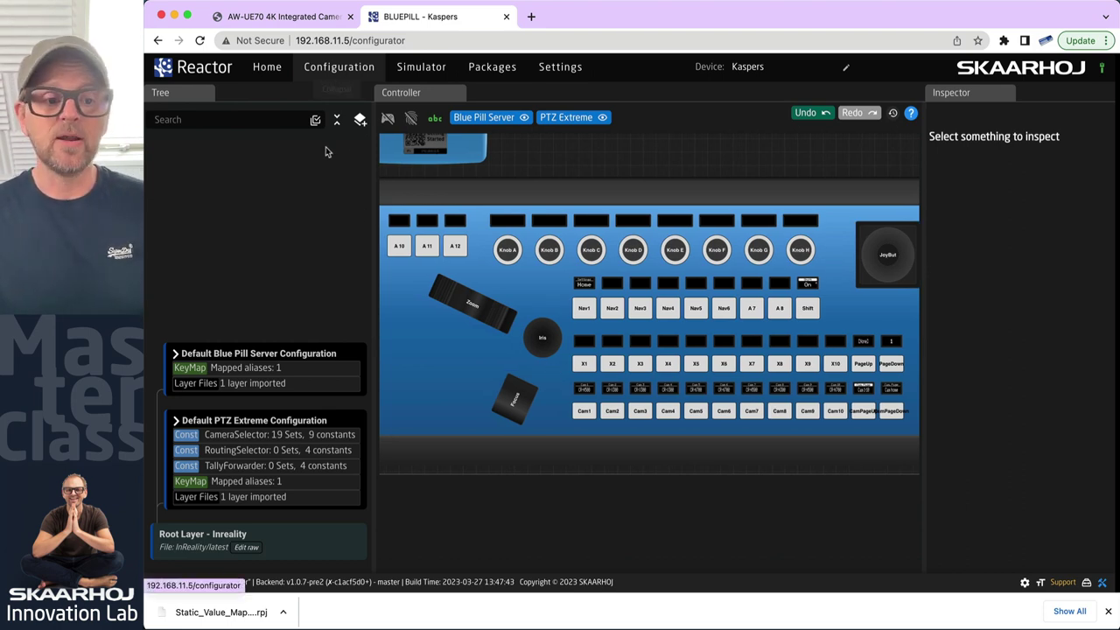
click(178, 422)
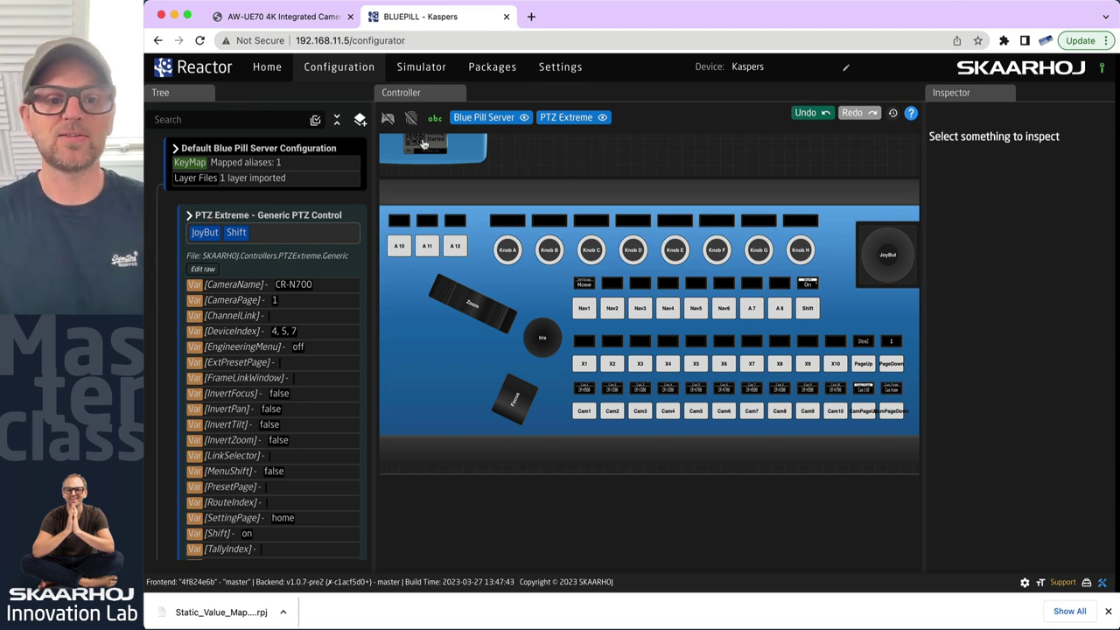
- Turn on simulation of the controller and select camera 1 on the PTZ Extreme
click(388, 119)
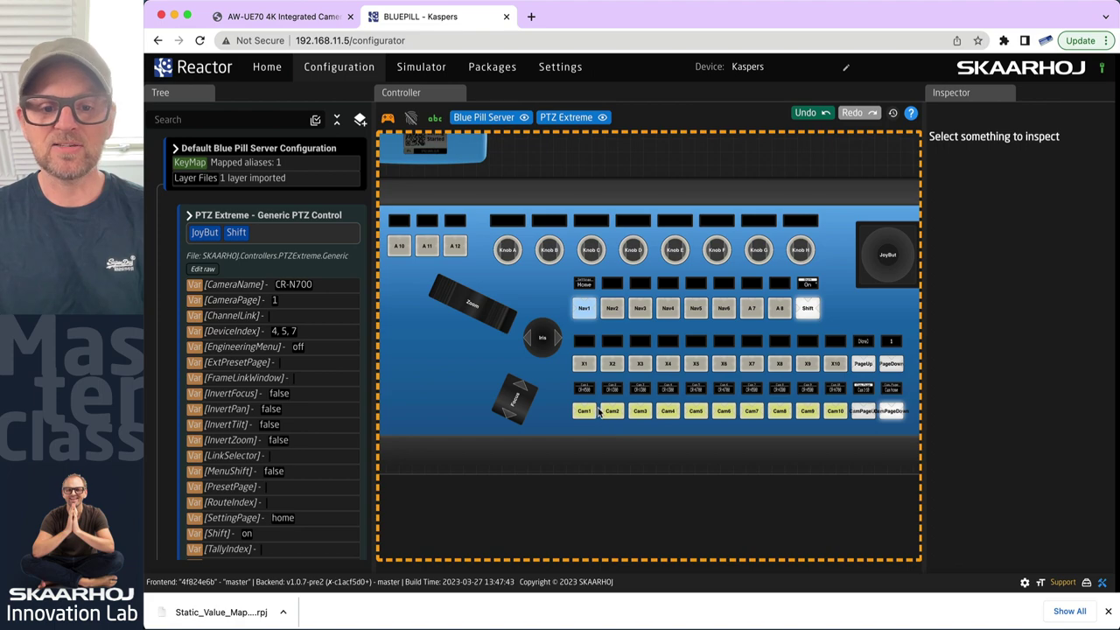
scroll(599, 415, up, 5)
drag(600, 452, 527, 542)
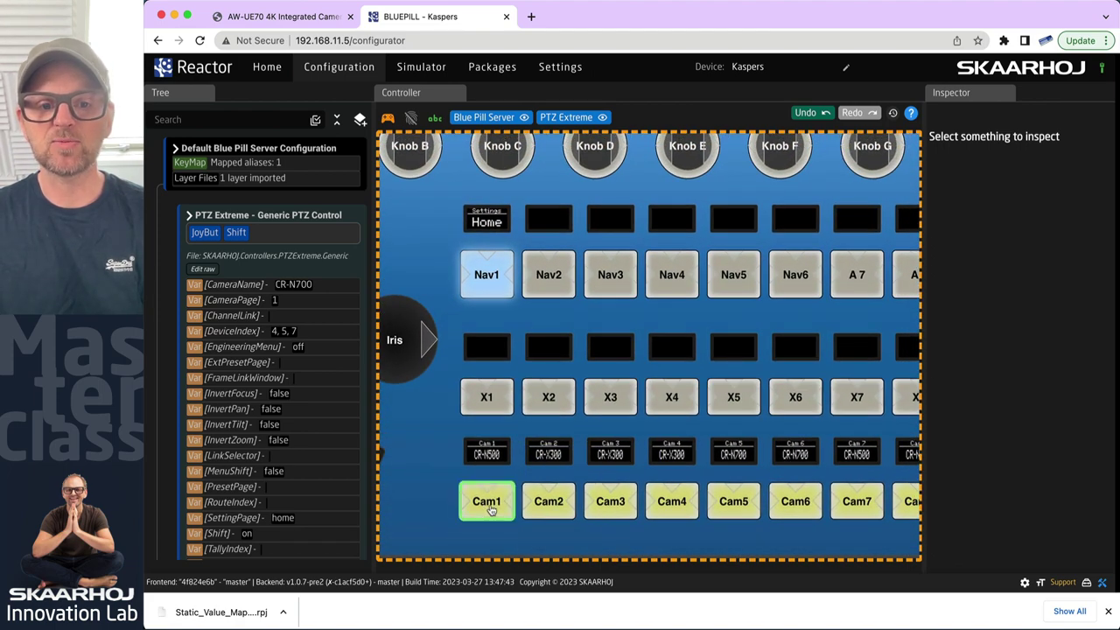
click(491, 510)
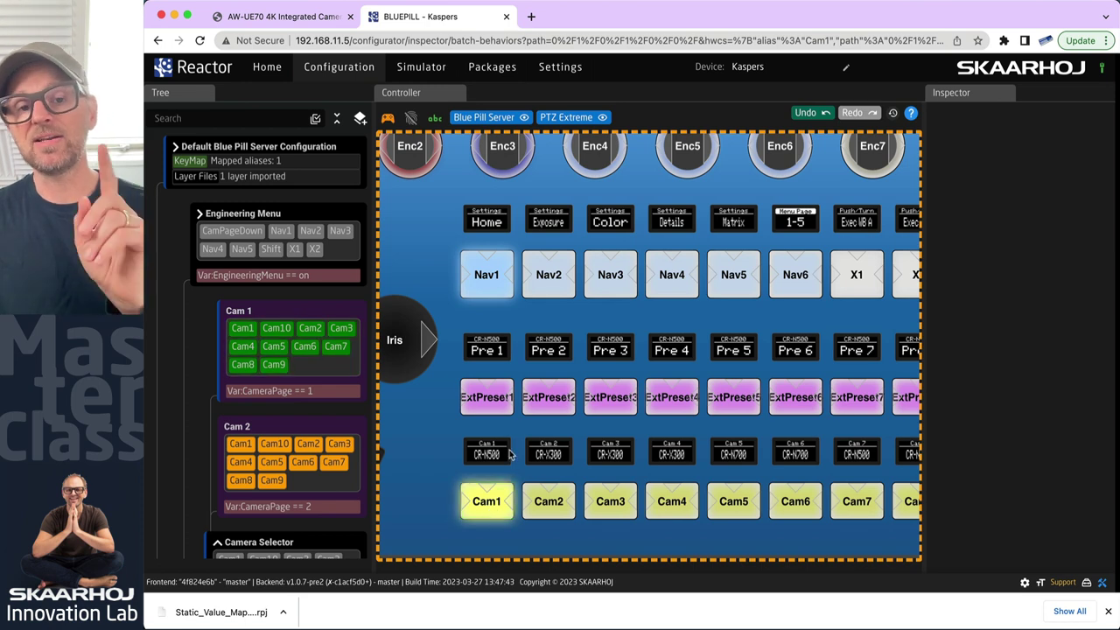
- Inspect the behavior assigned to encoder Enc3 on the PTZ Extreme
click(446, 451)
scroll(442, 419, up, 2)
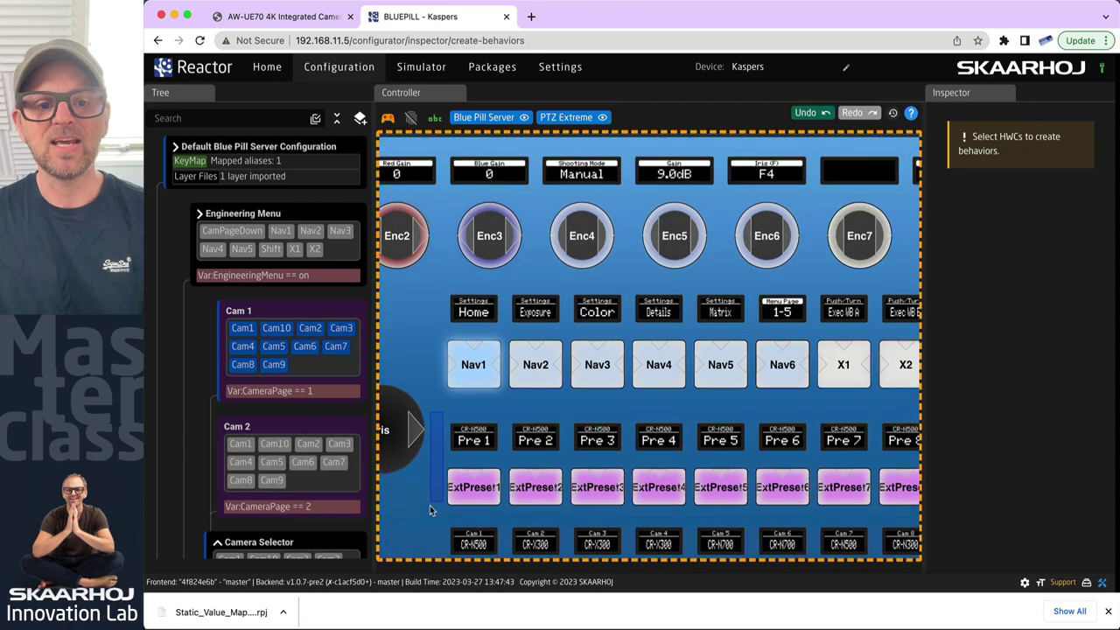
click(517, 238)
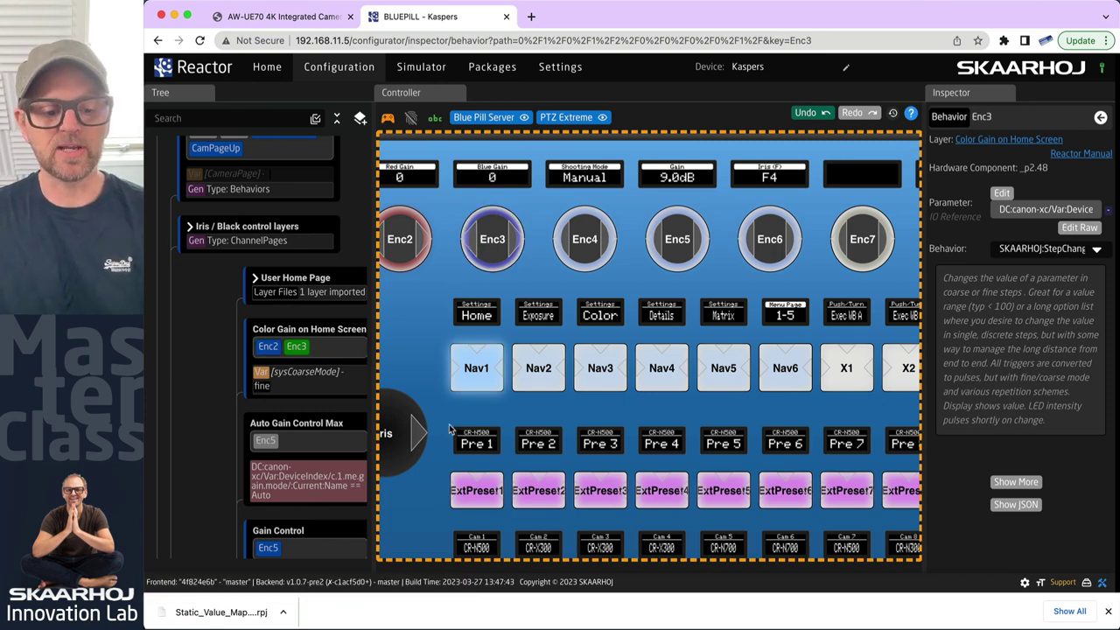
drag(444, 444, 453, 305)
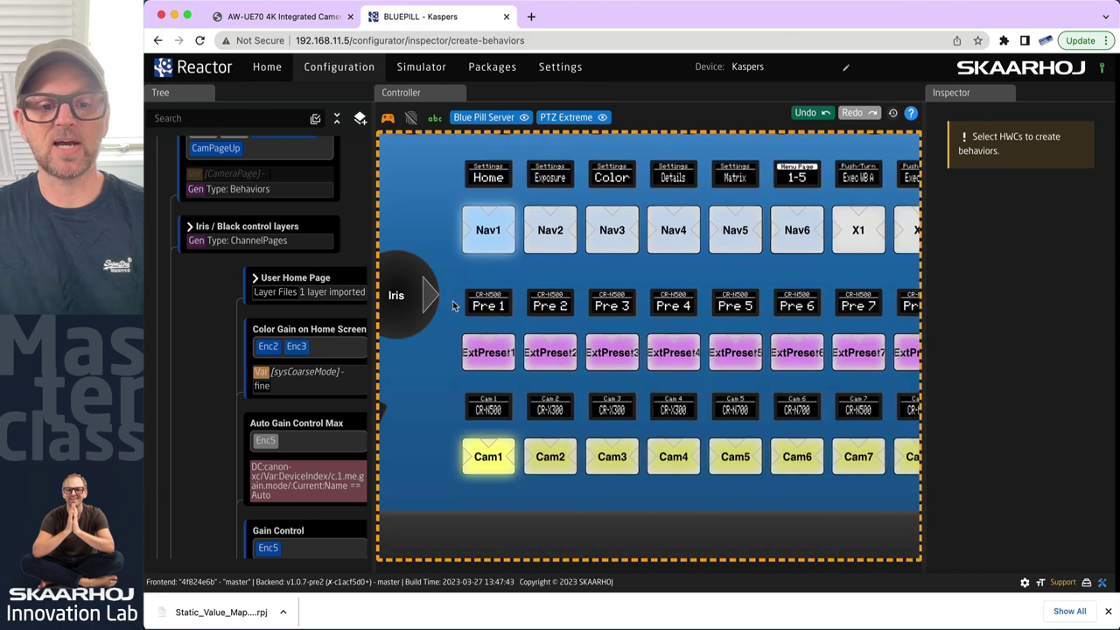
- Select camera 2 on the simulated PTZ Extreme and view its encoder displays
click(550, 468)
drag(446, 389, 437, 484)
drag(455, 297, 534, 302)
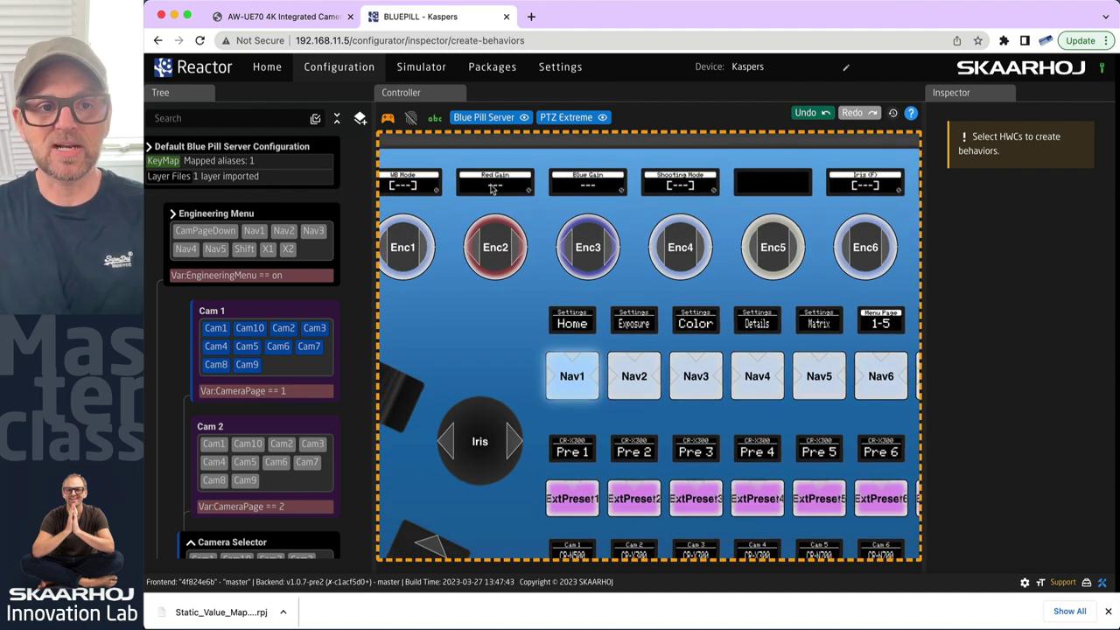
- Return to the home page and review the addresses and connection status of the Canon XC and Panasonic PTZ devices
click(278, 73)
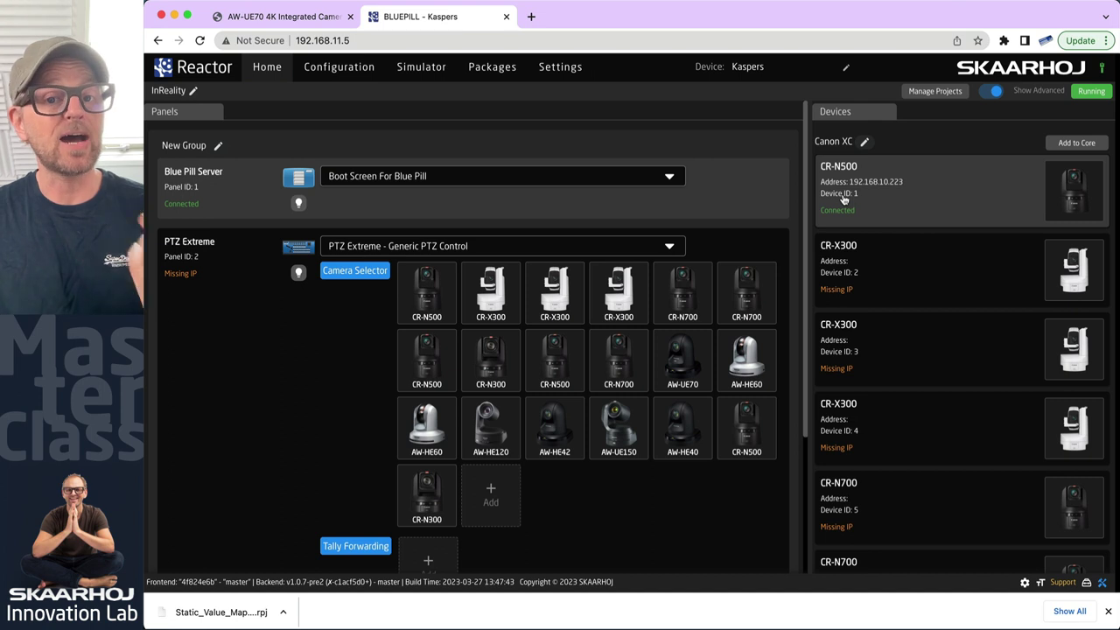
scroll(875, 306, down, 4)
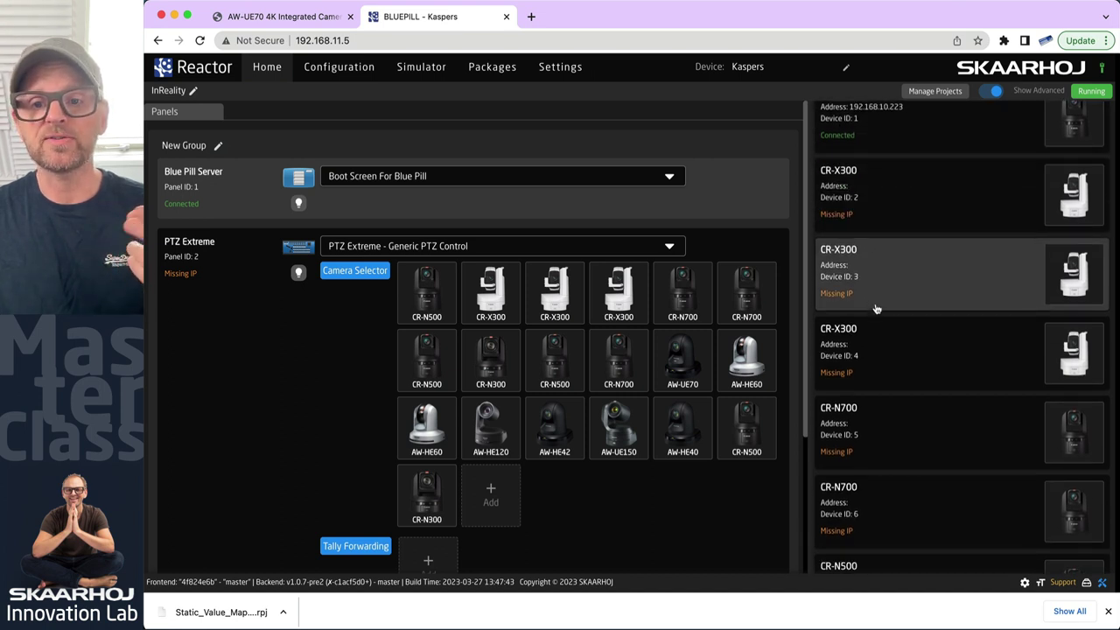
scroll(875, 306, down, 5)
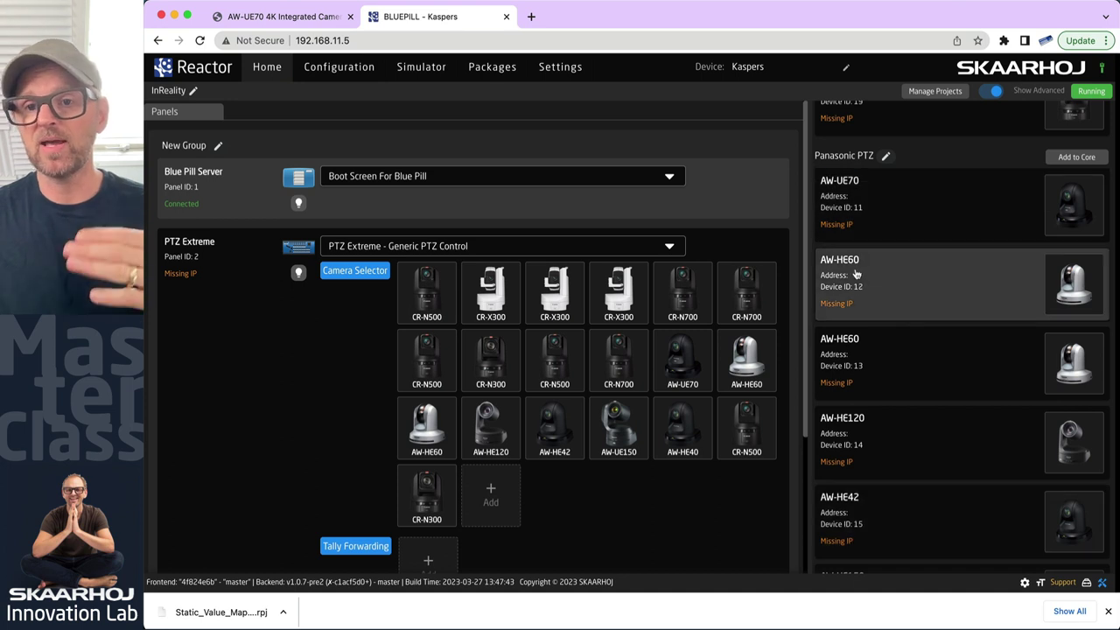
scroll(864, 239, up, 1)
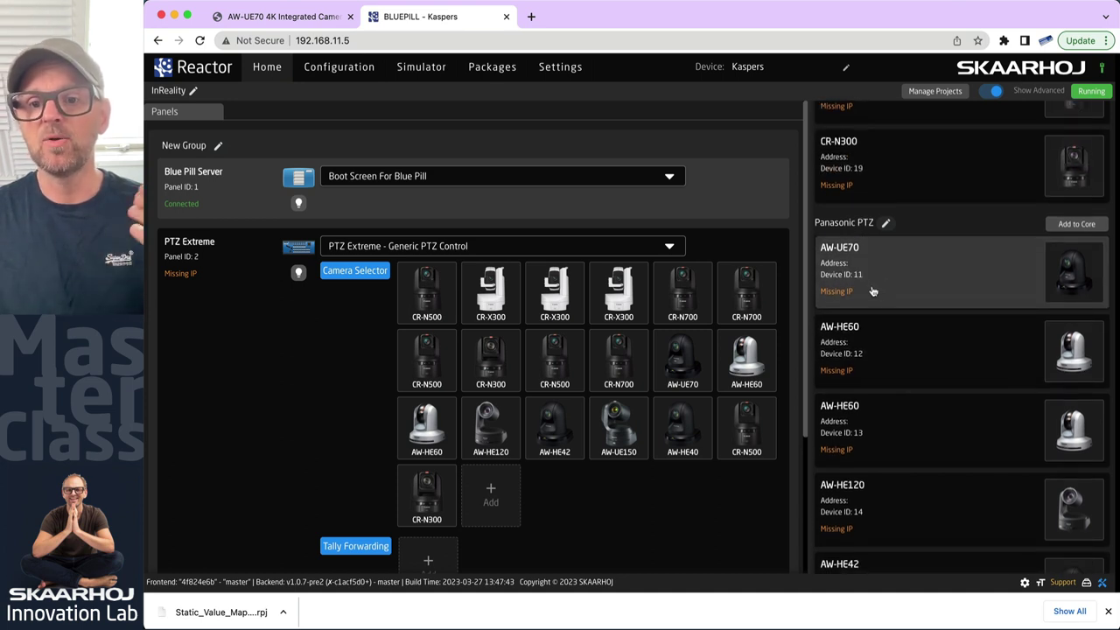
scroll(872, 288, up, 4)
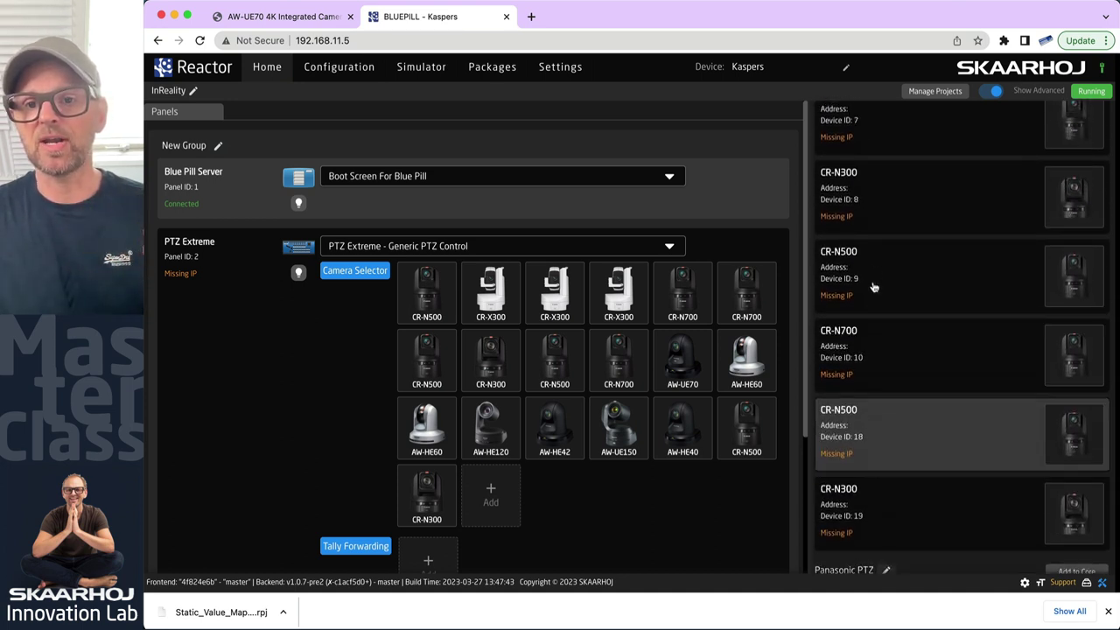
scroll(873, 288, down, 2)
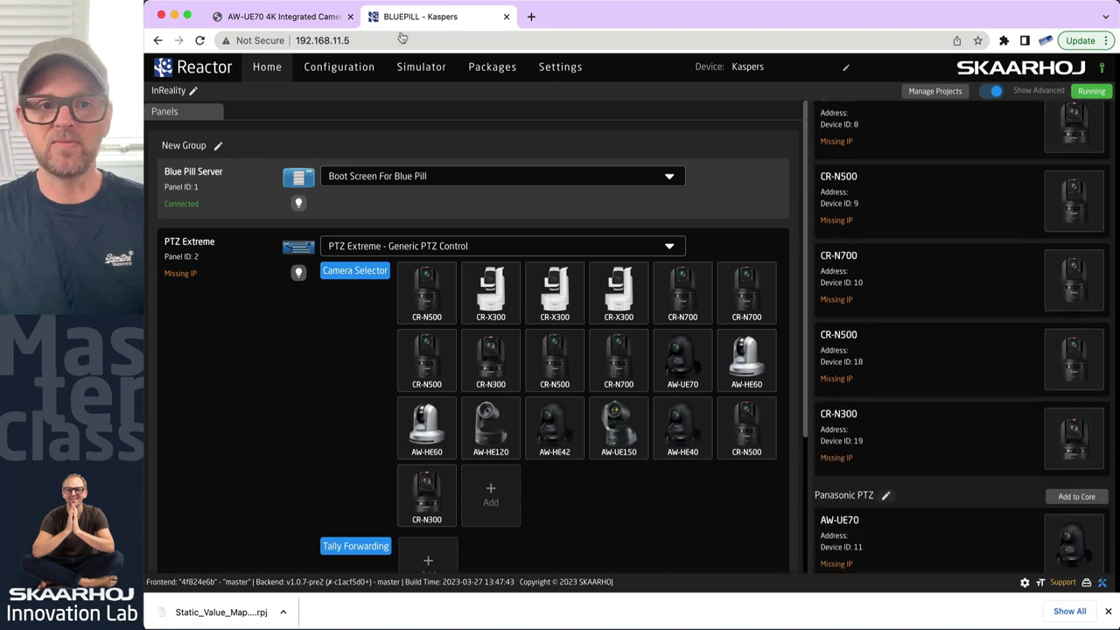
- Open the configuration and examine which camera models are assigned to the PTZ Extreme's Cam1 to Cam10 buttons
click(349, 68)
scroll(734, 349, down, 10)
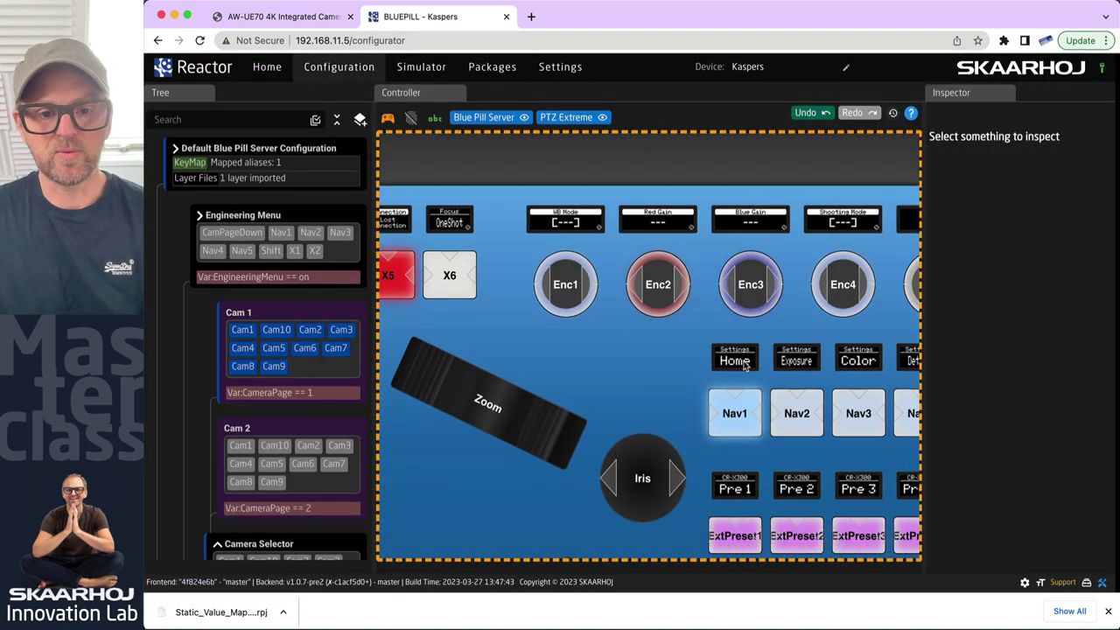
scroll(586, 329, right, 4)
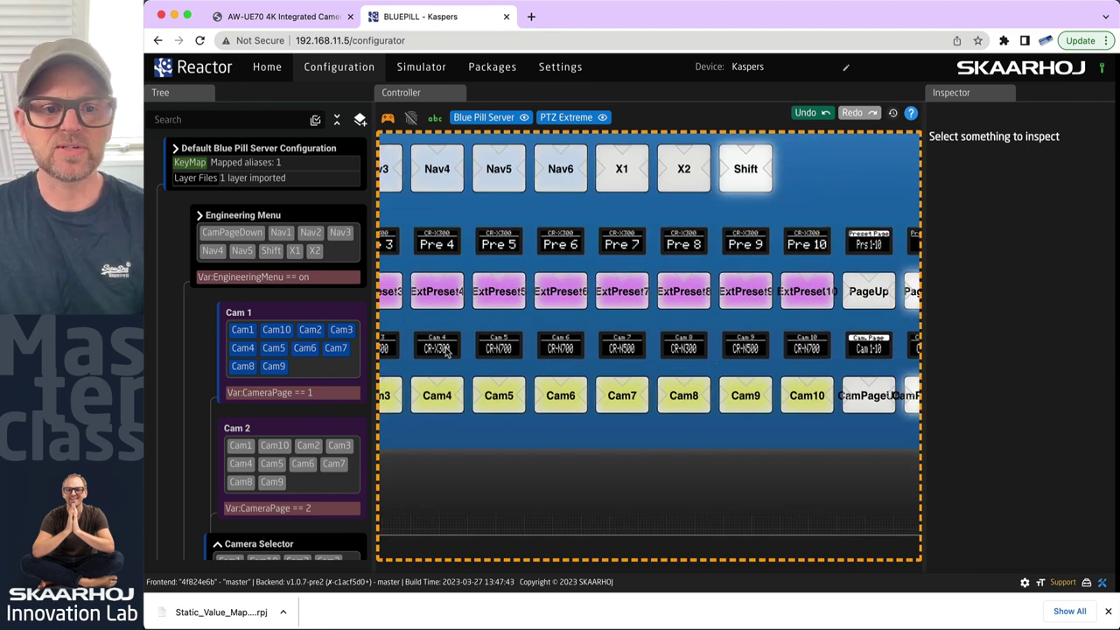
scroll(564, 361, left, 5)
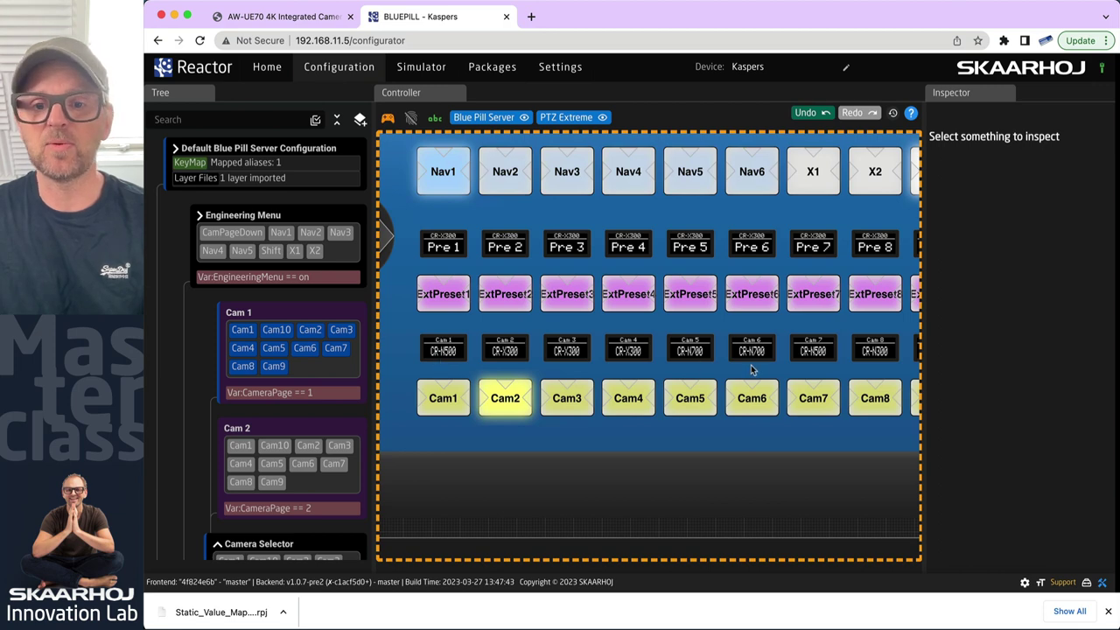
scroll(744, 369, right, 3)
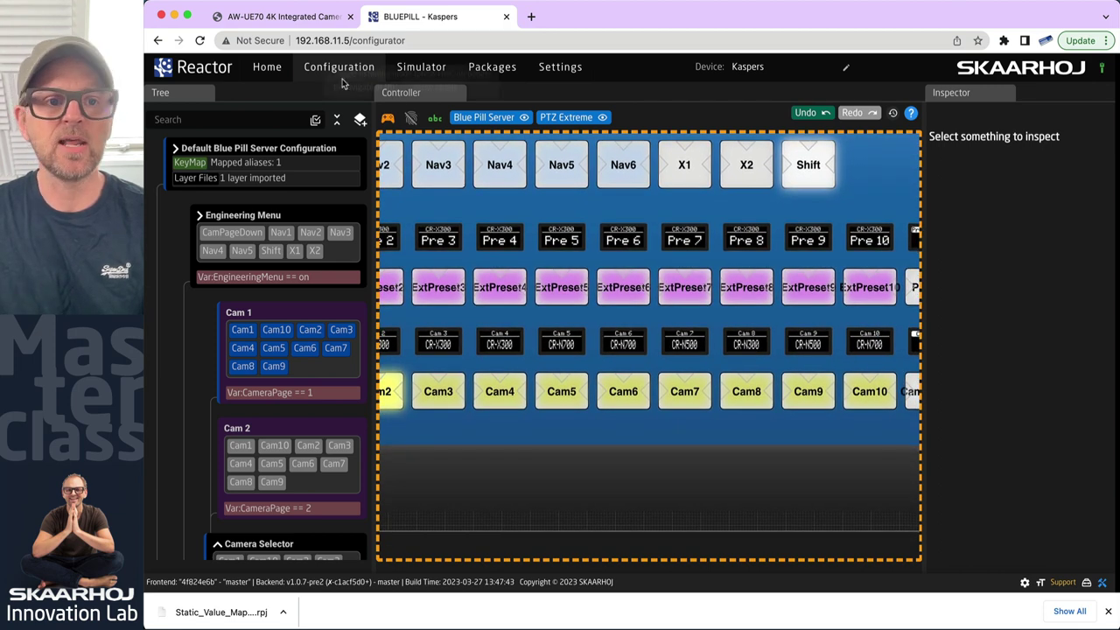
- Move the AW-UE70 and AW-HE40 to third and fourth place in the Camera Selector and check the camera buttons in the configuration
click(267, 68)
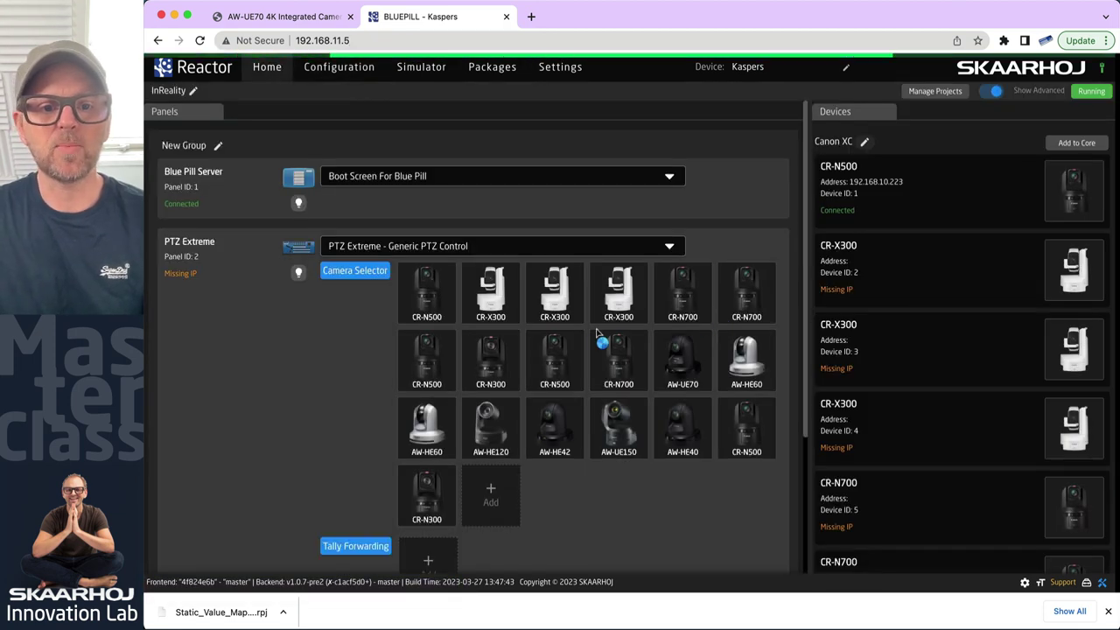
drag(689, 366, 553, 296)
drag(688, 435, 619, 302)
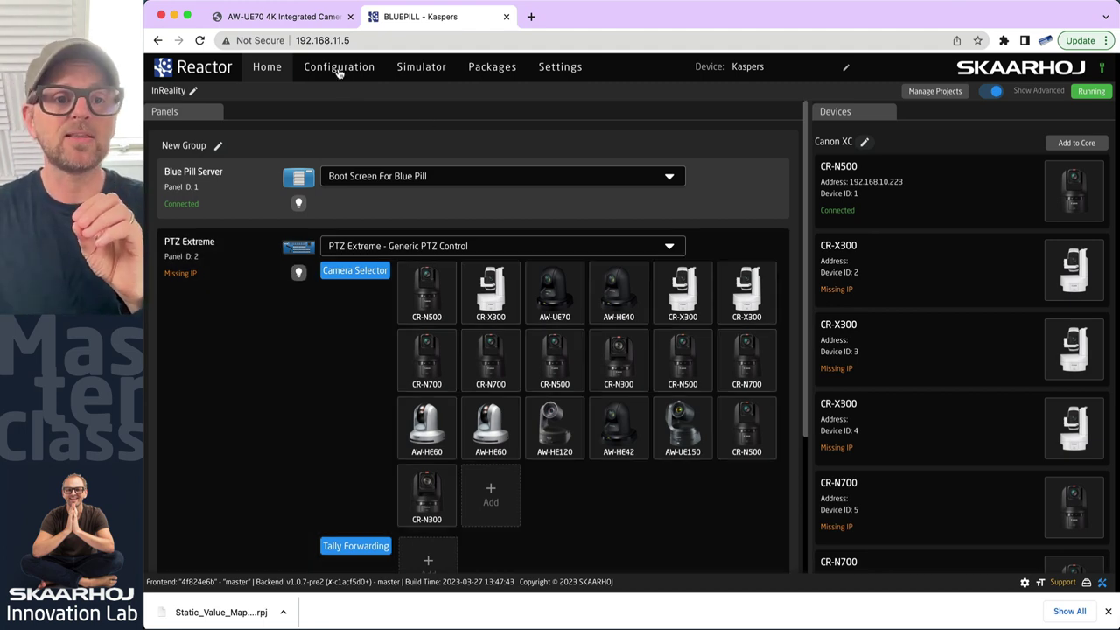
click(338, 70)
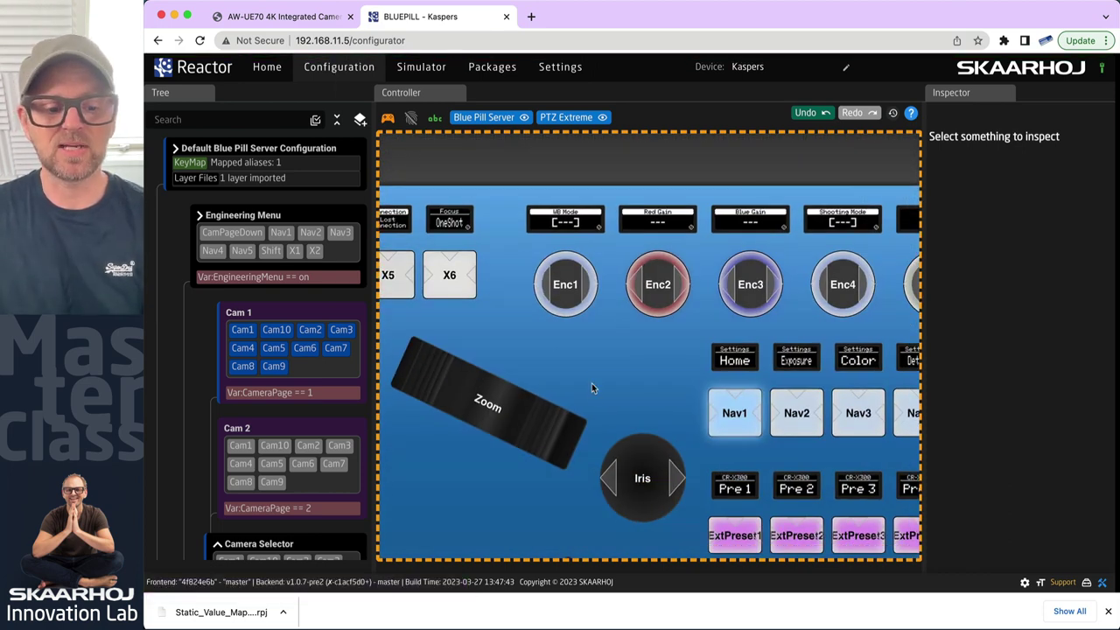
scroll(611, 391, down, 4)
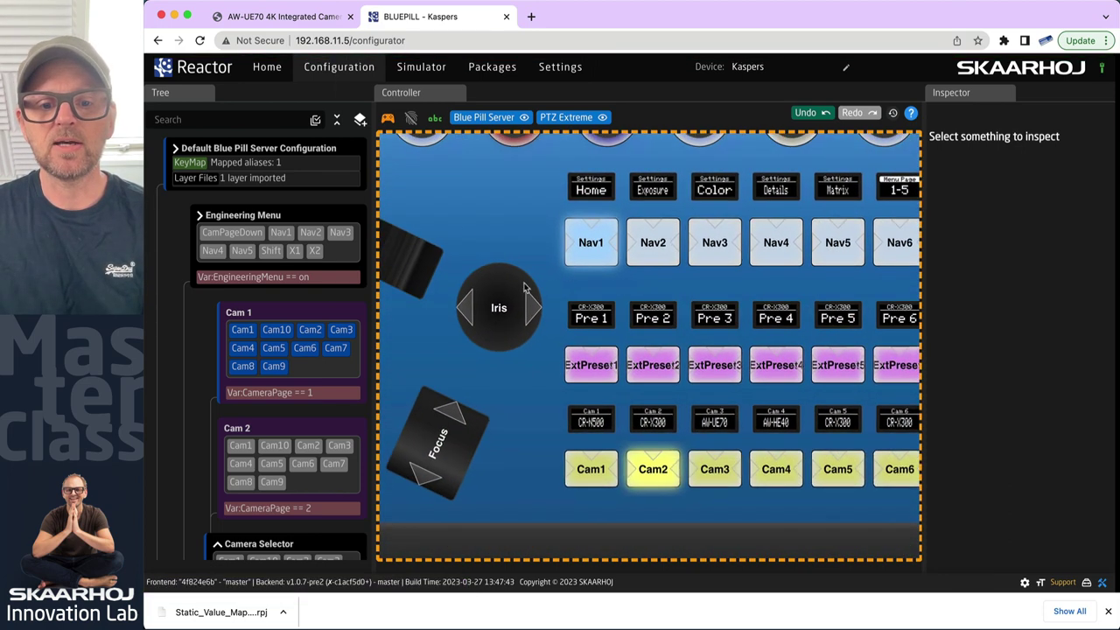
- Set the IP address of the Panasonic AW-UE70 device to 192.168.10.249 and save it
click(270, 70)
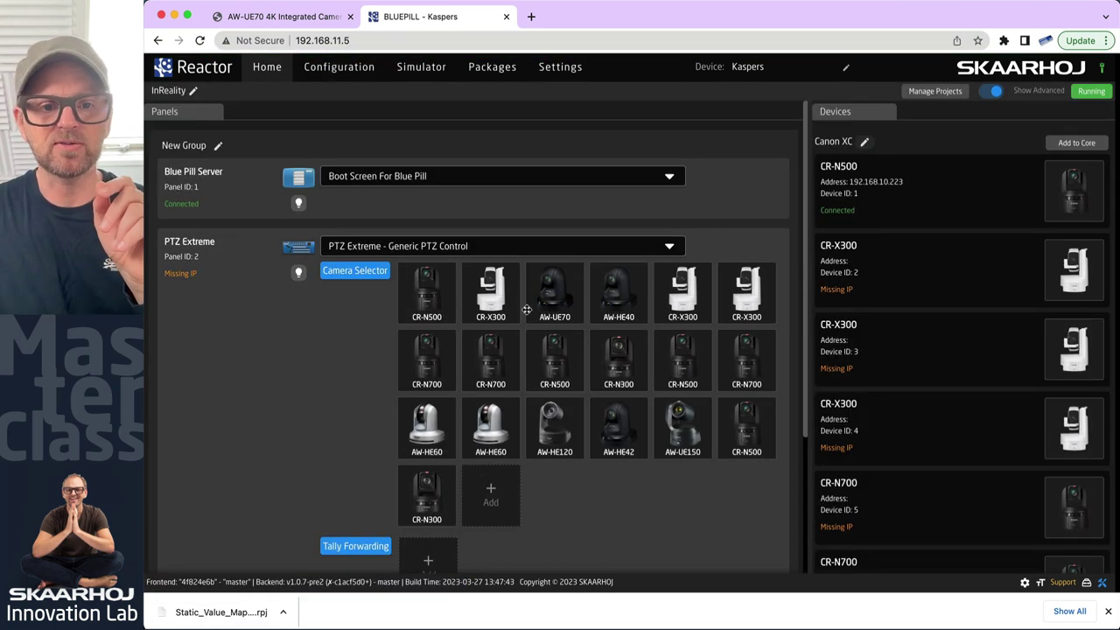
click(554, 293)
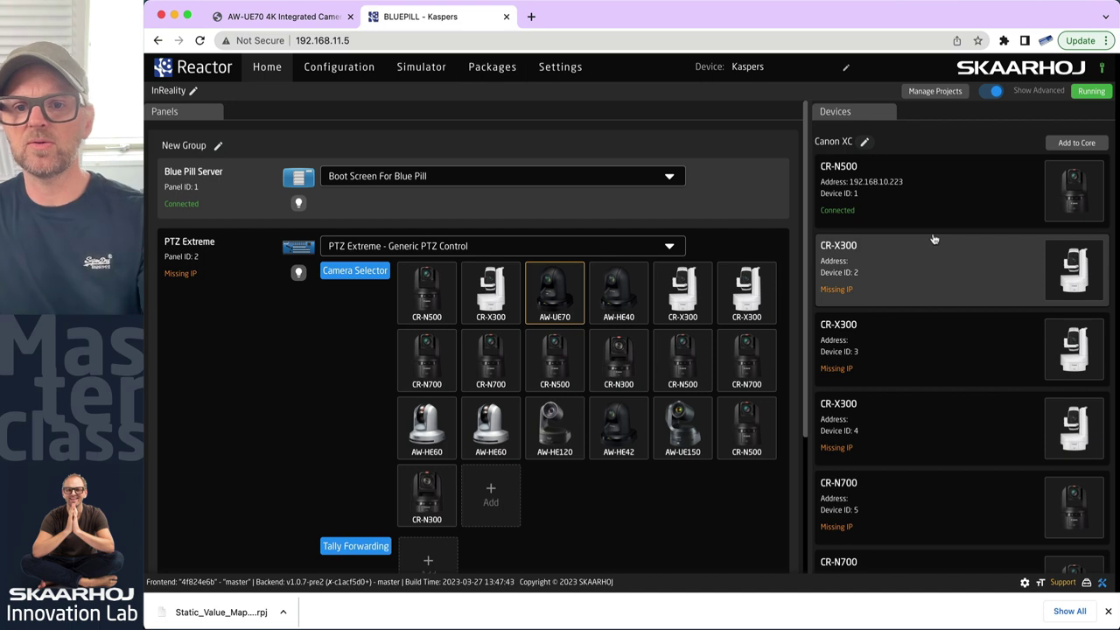
scroll(945, 374, down, 7)
scroll(946, 373, down, 3)
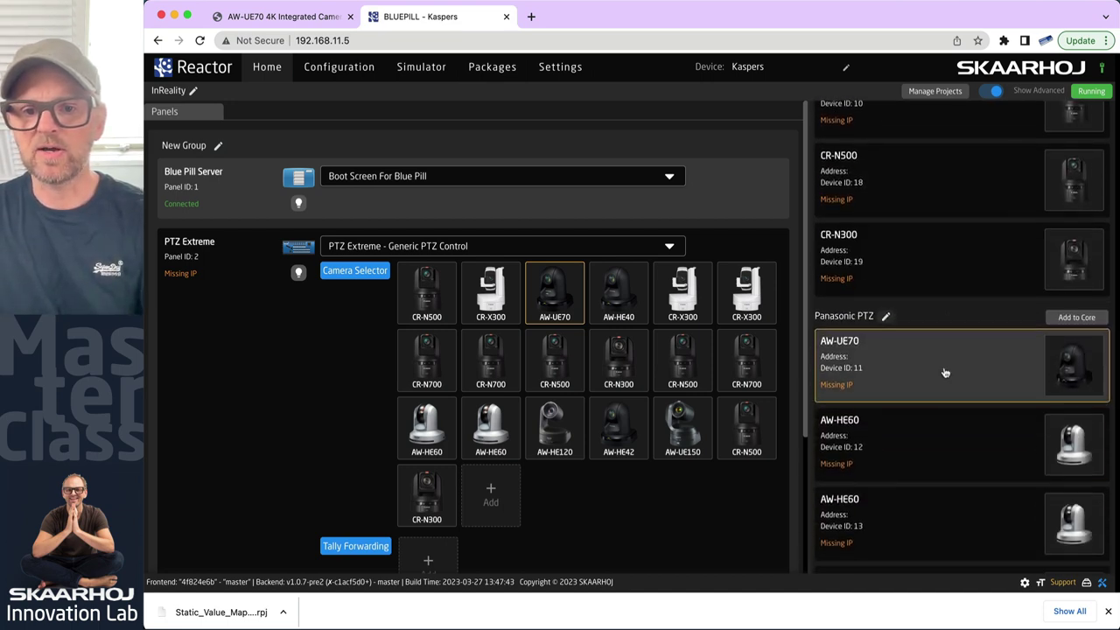
click(957, 355)
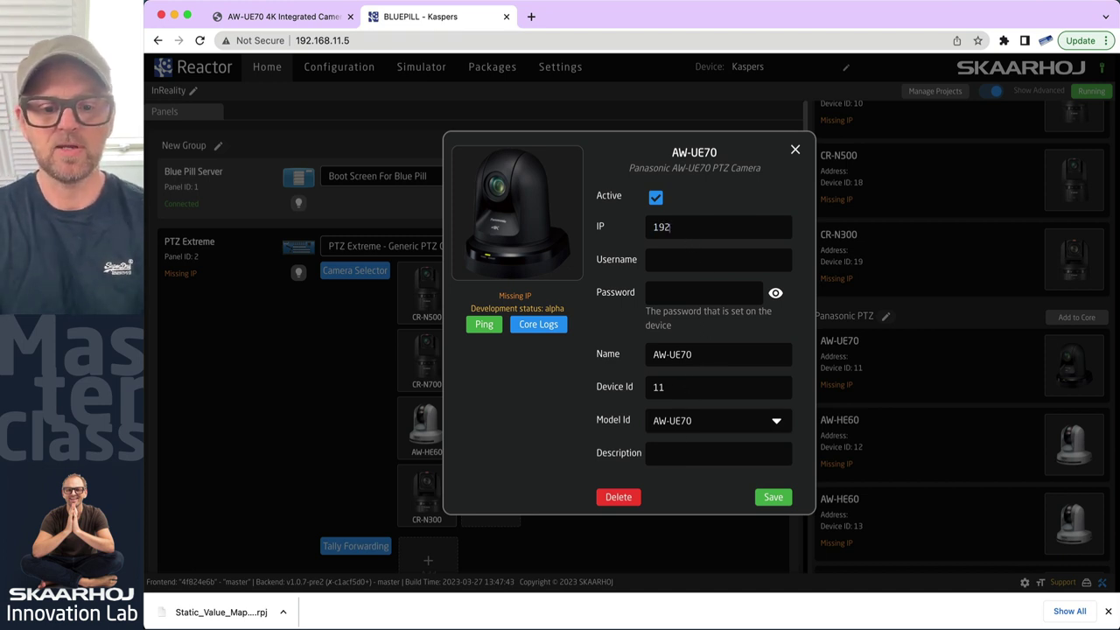
text(9)
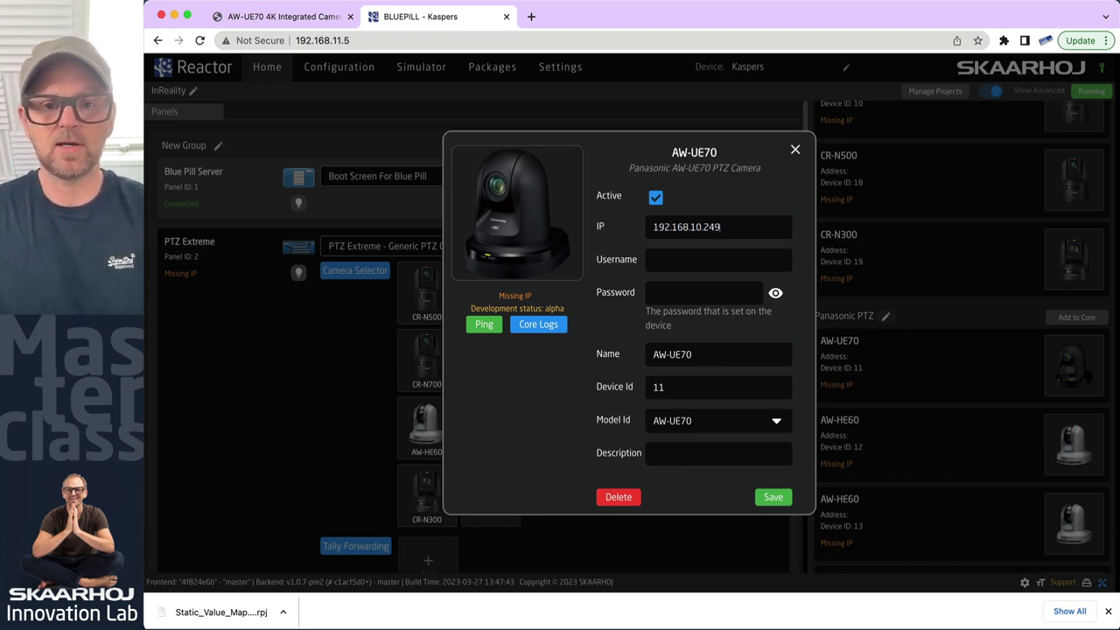
click(774, 501)
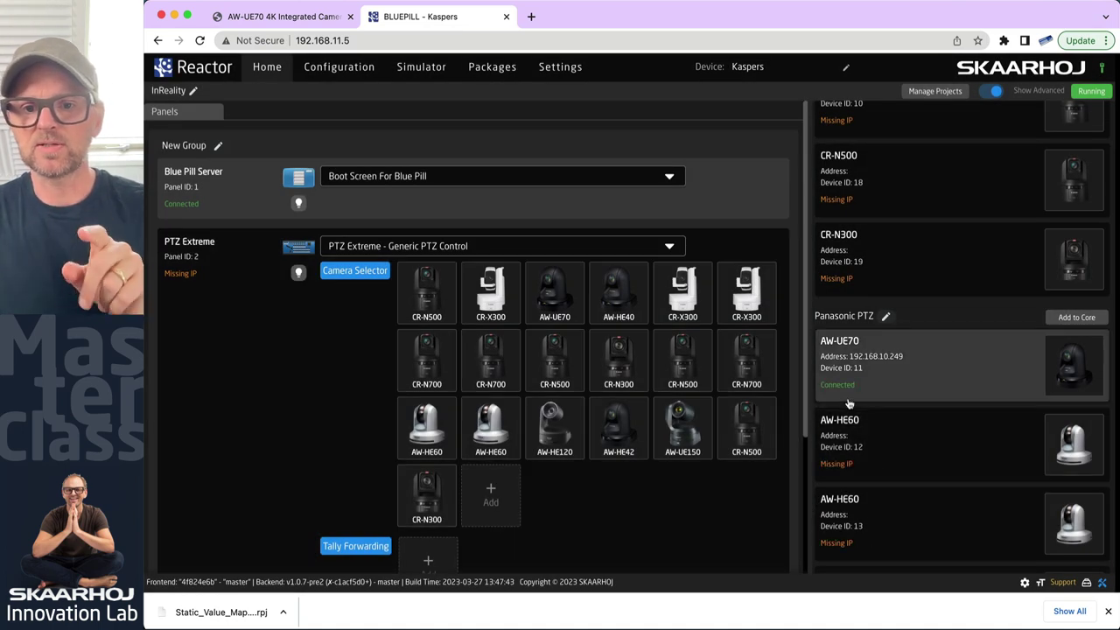
- Select cameras 3, 4, 3 and 1 in turn on the simulated PTZ Extreme to compare their control layouts
click(337, 67)
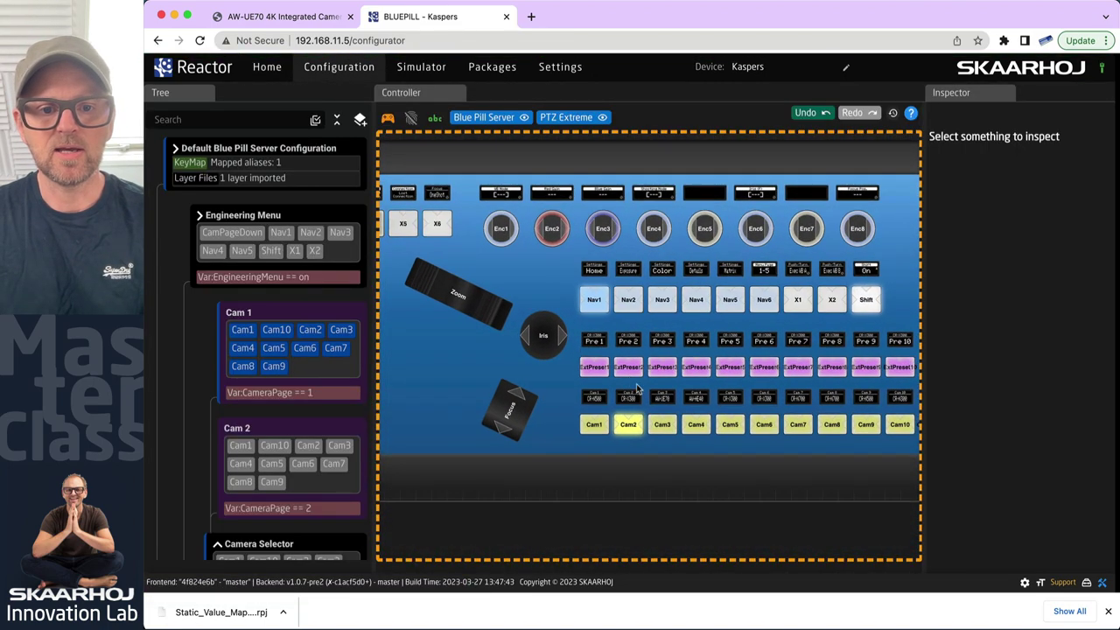
click(663, 428)
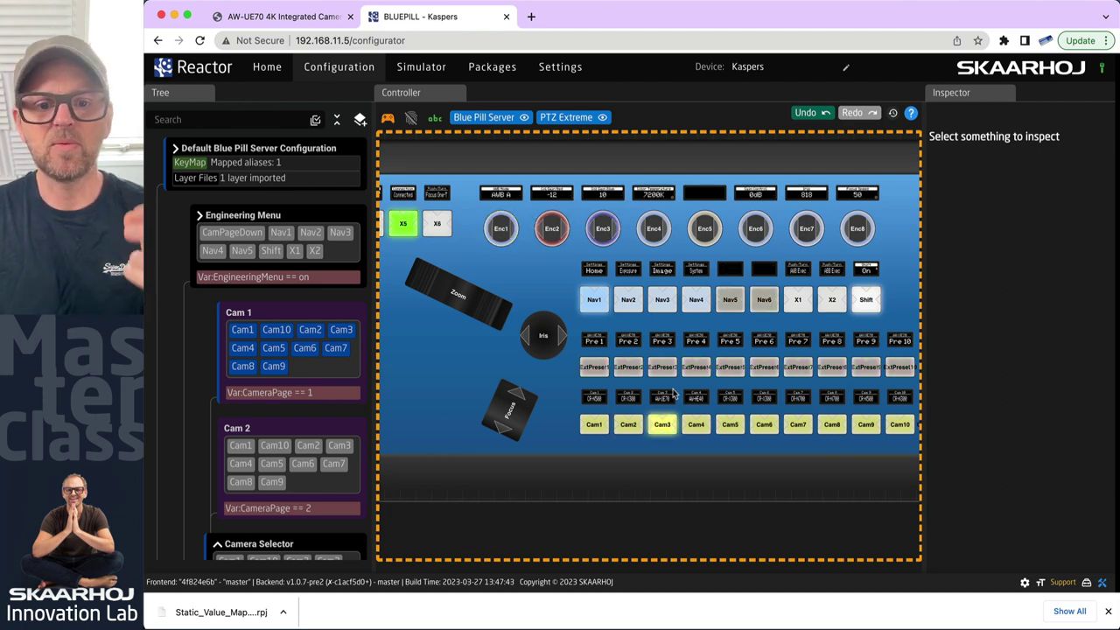
click(697, 428)
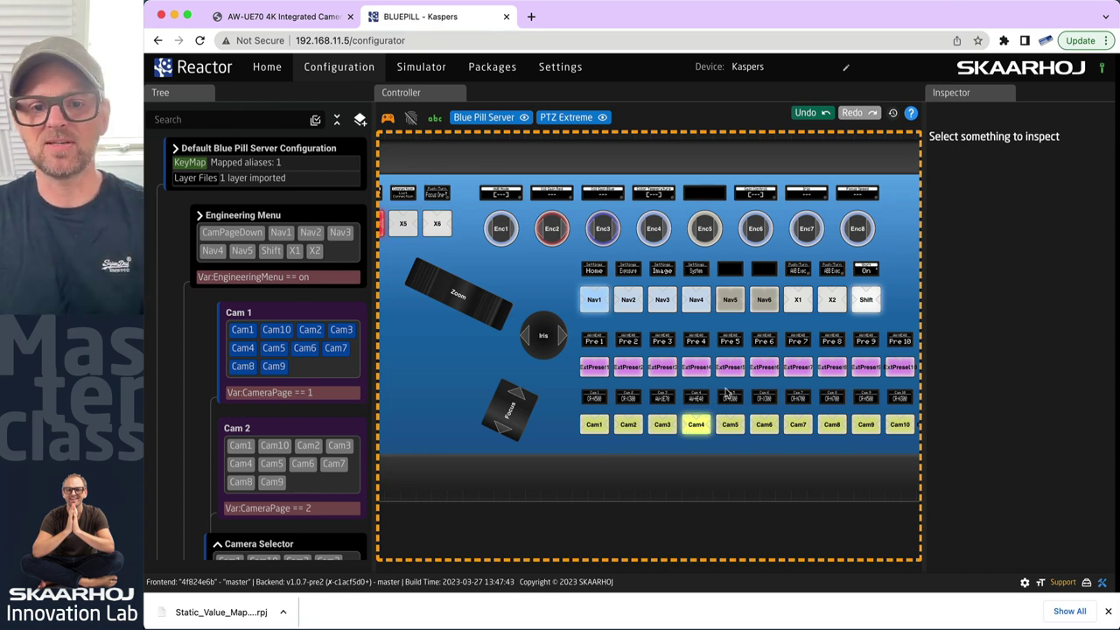
click(665, 434)
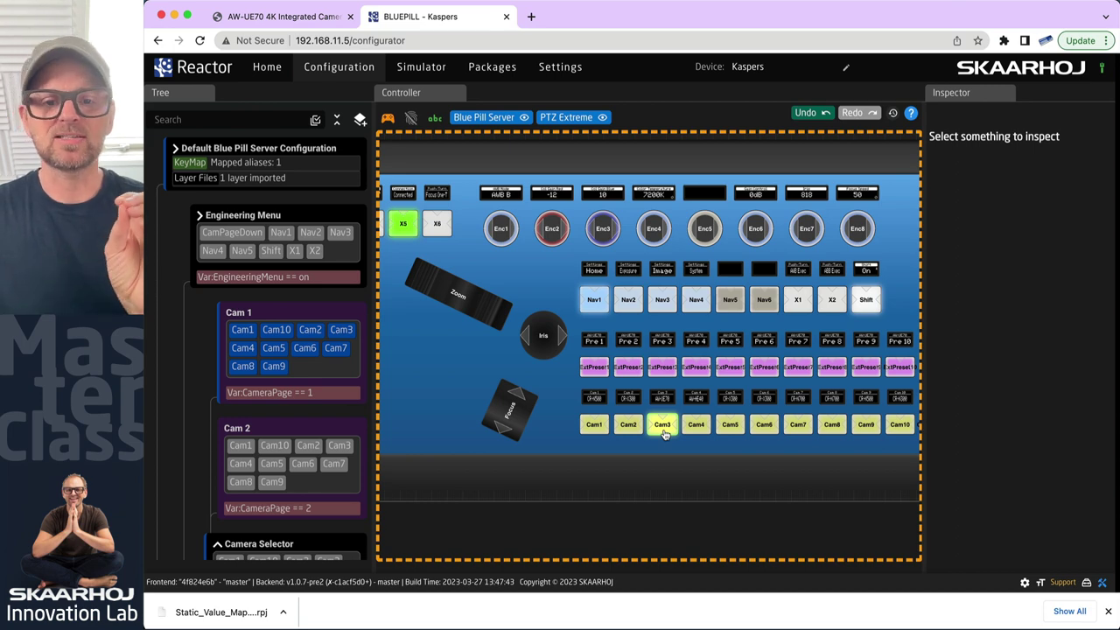
click(594, 429)
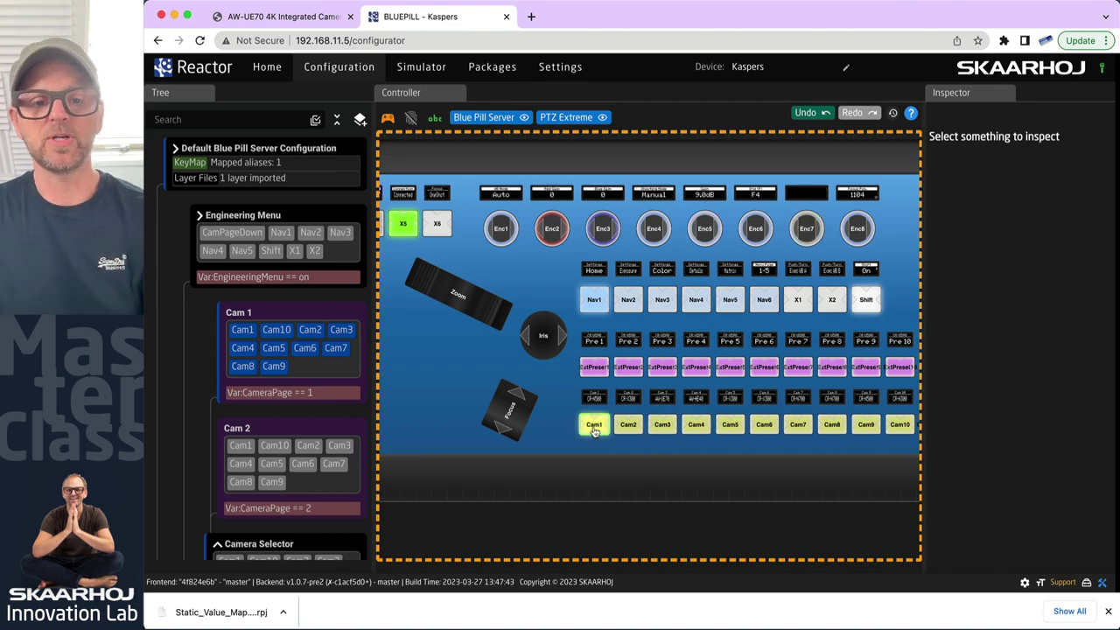
- Examine the camera 1 controls on the PTZ Extreme and the configuration tree down to the Canon PTZ - Pro Class layer
scroll(602, 360, up, 5)
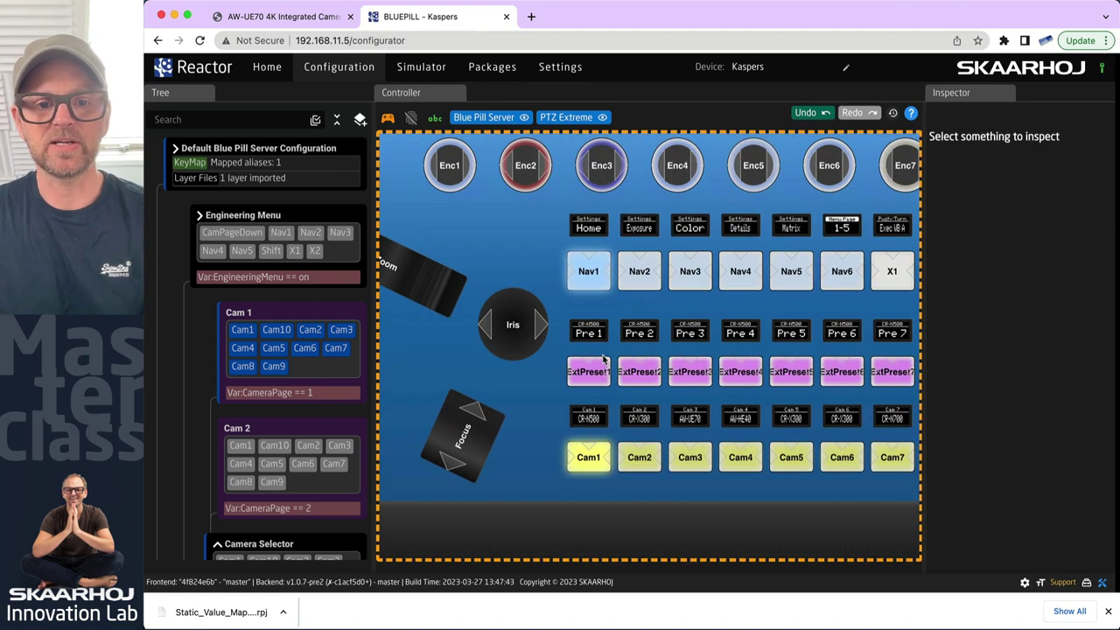
scroll(608, 315, up, 2)
scroll(609, 315, right, 2)
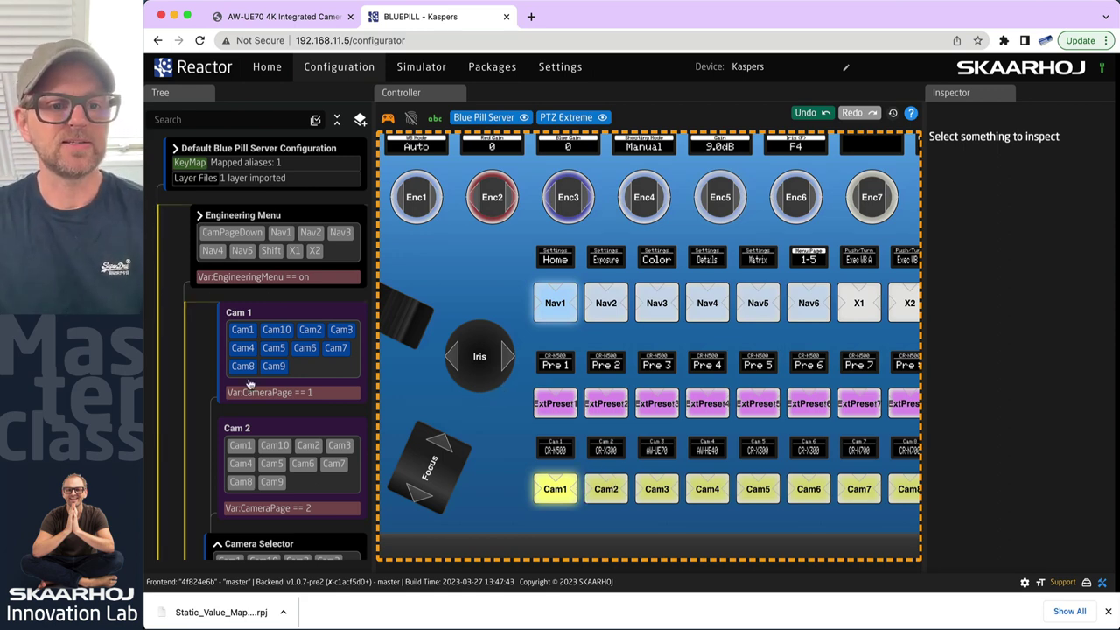
scroll(246, 384, down, 15)
scroll(247, 383, down, 10)
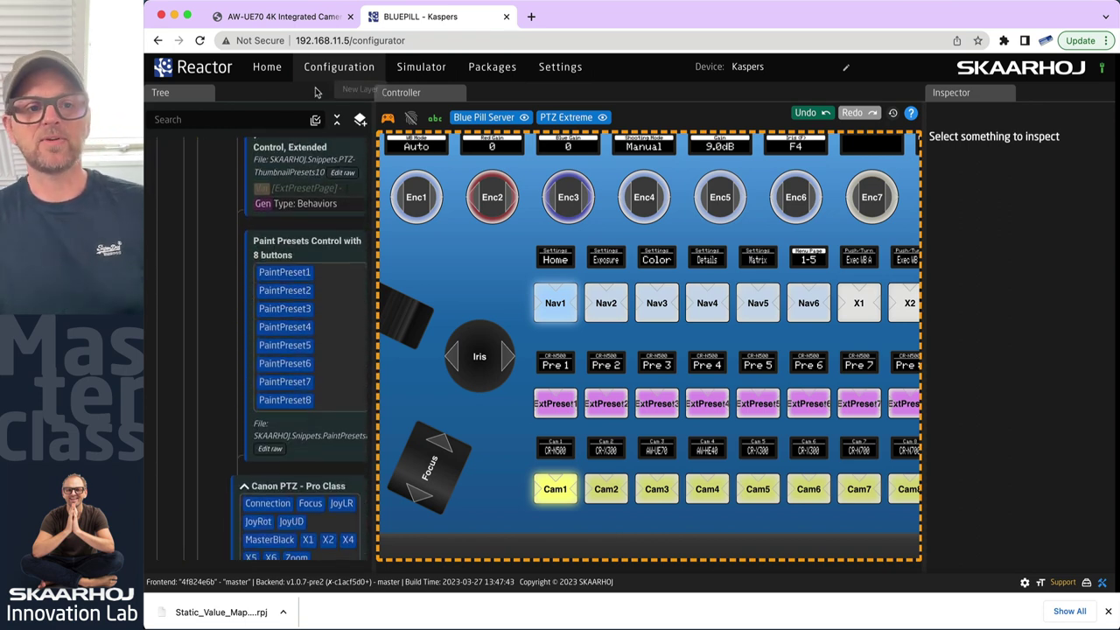
- Return to the home page and view the PTZ Extreme's Camera Selector, Tally Forwarding and Routing Trigger sections
click(270, 70)
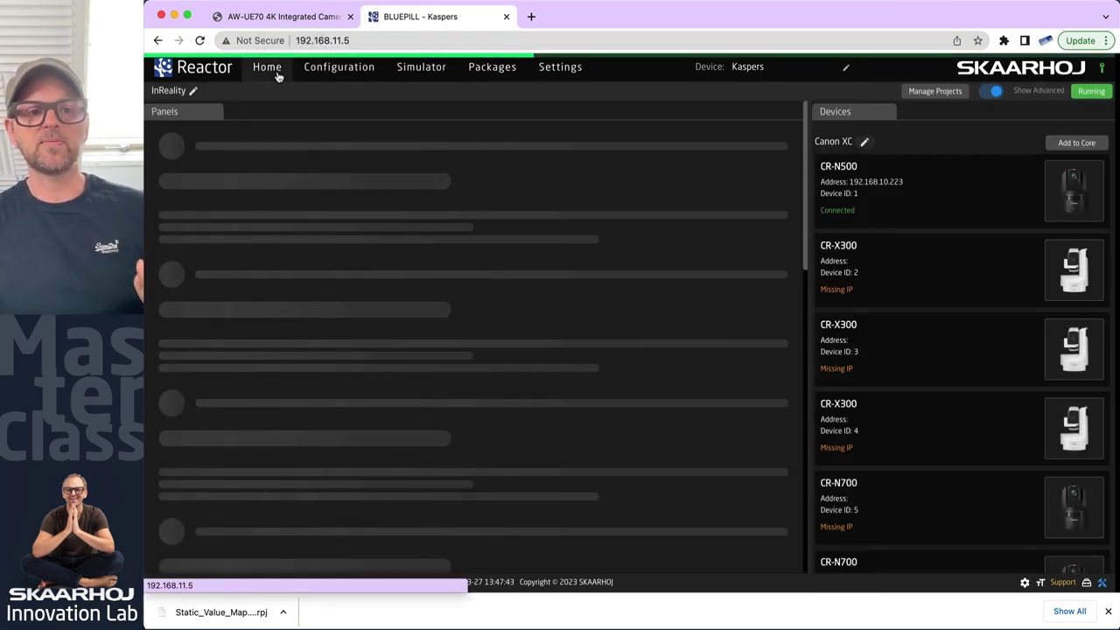
scroll(366, 372, down, 3)
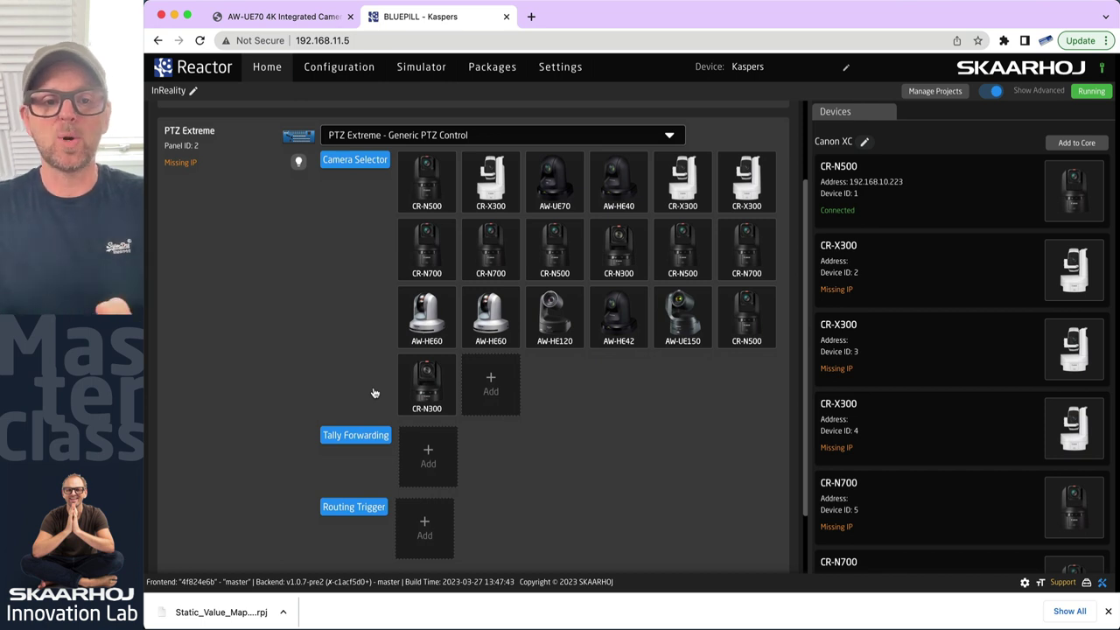
scroll(393, 414, down, 2)
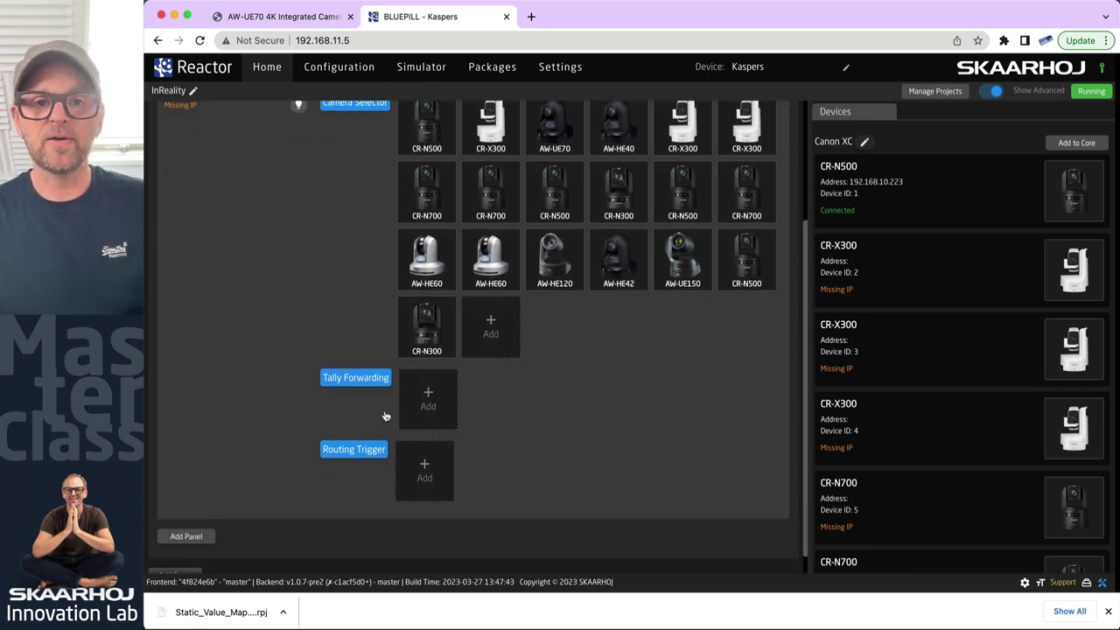
- Open the PTZ Extreme's Camera Selector settings and review the device number, name and camera config of every listed camera
scroll(365, 323, up, 1)
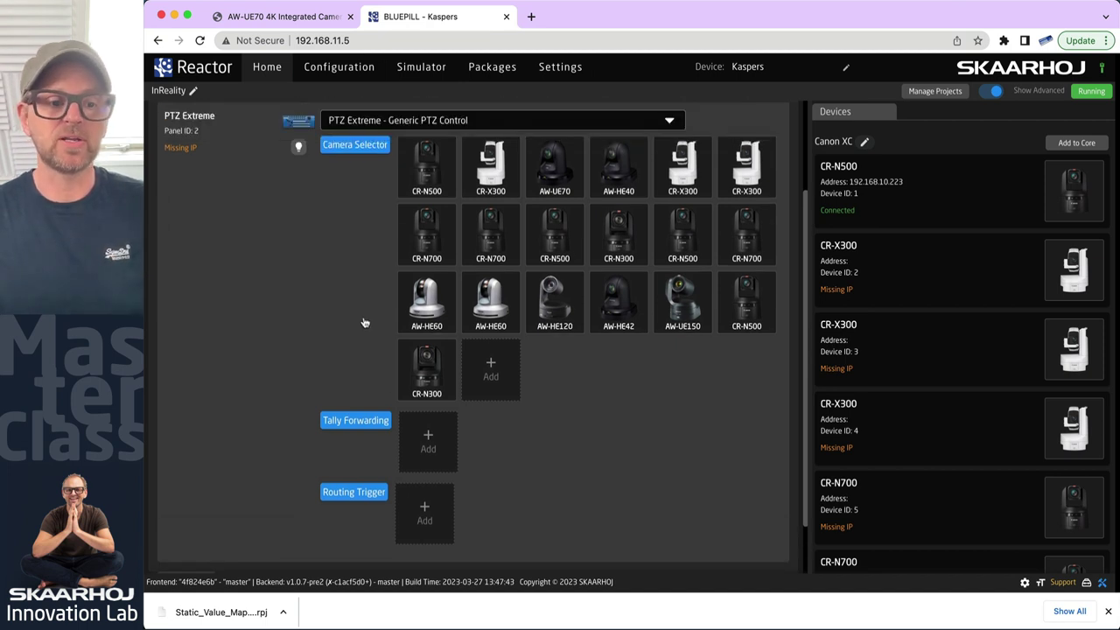
scroll(362, 321, up, 1)
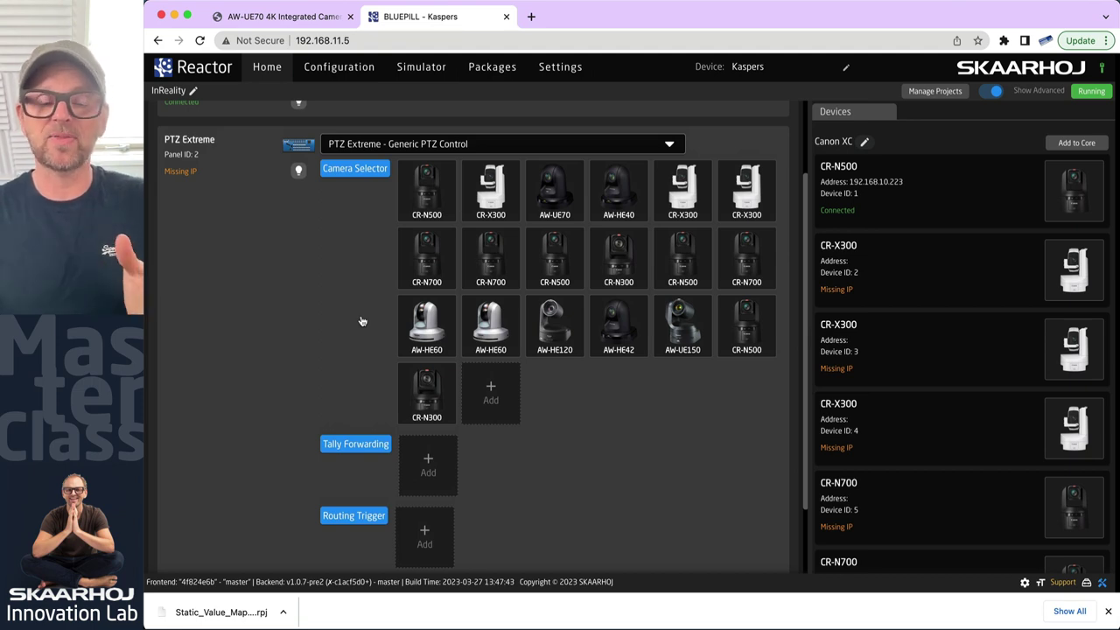
click(353, 171)
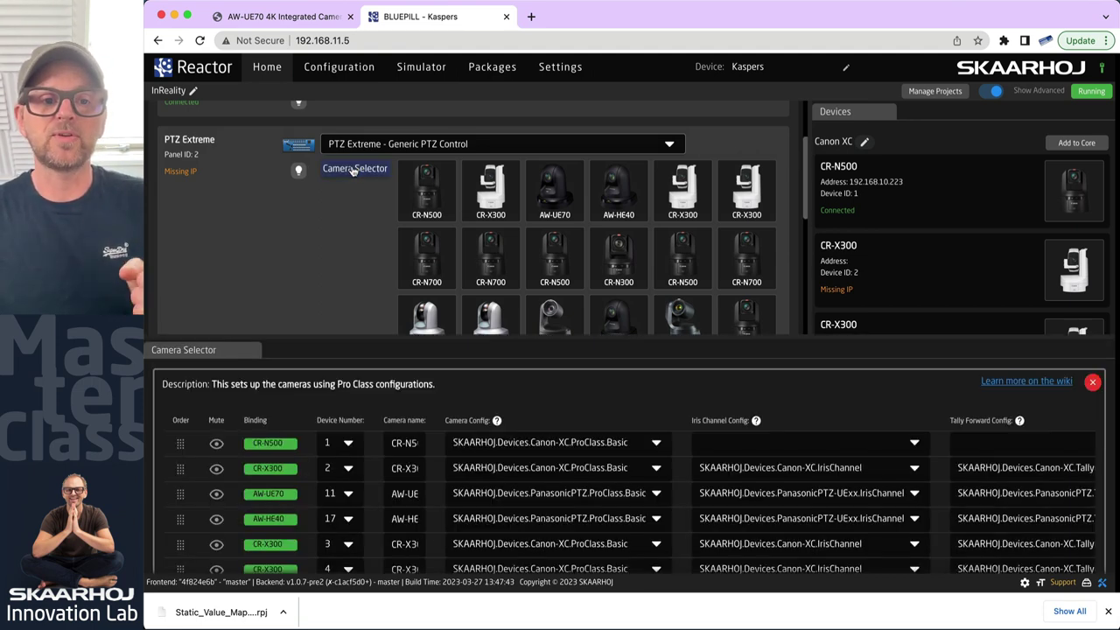
scroll(434, 415, down, 2)
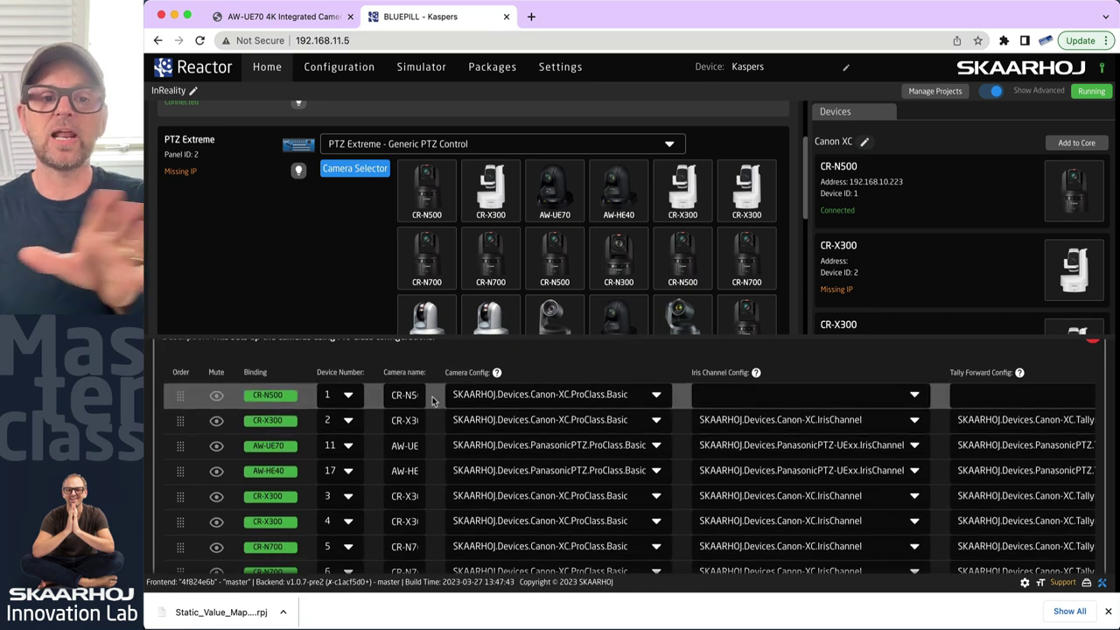
scroll(354, 372, down, 14)
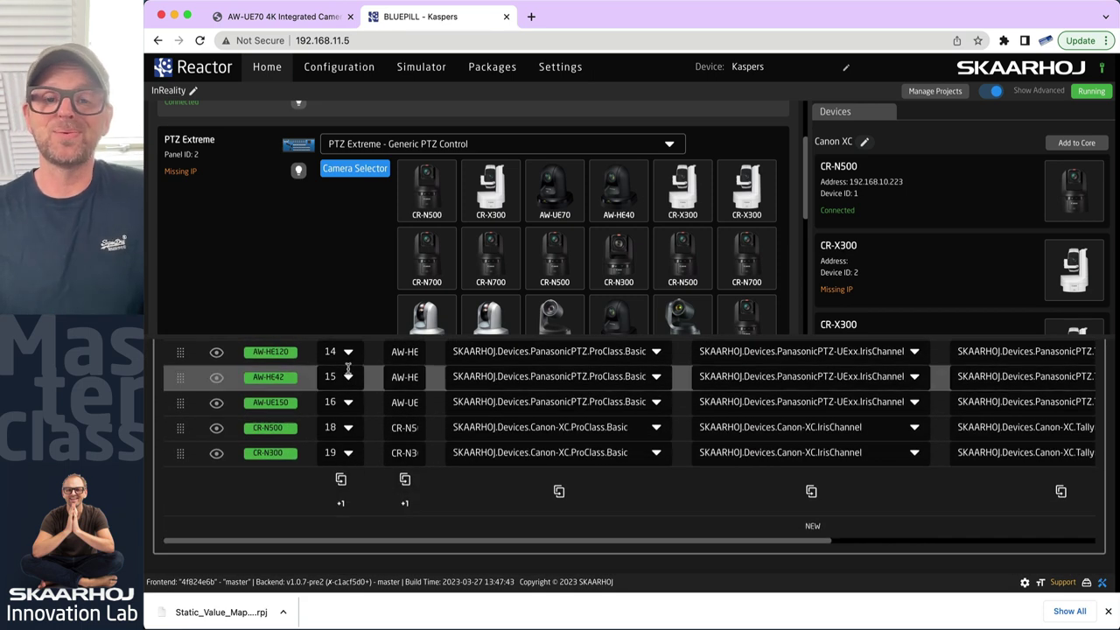
scroll(348, 371, up, 14)
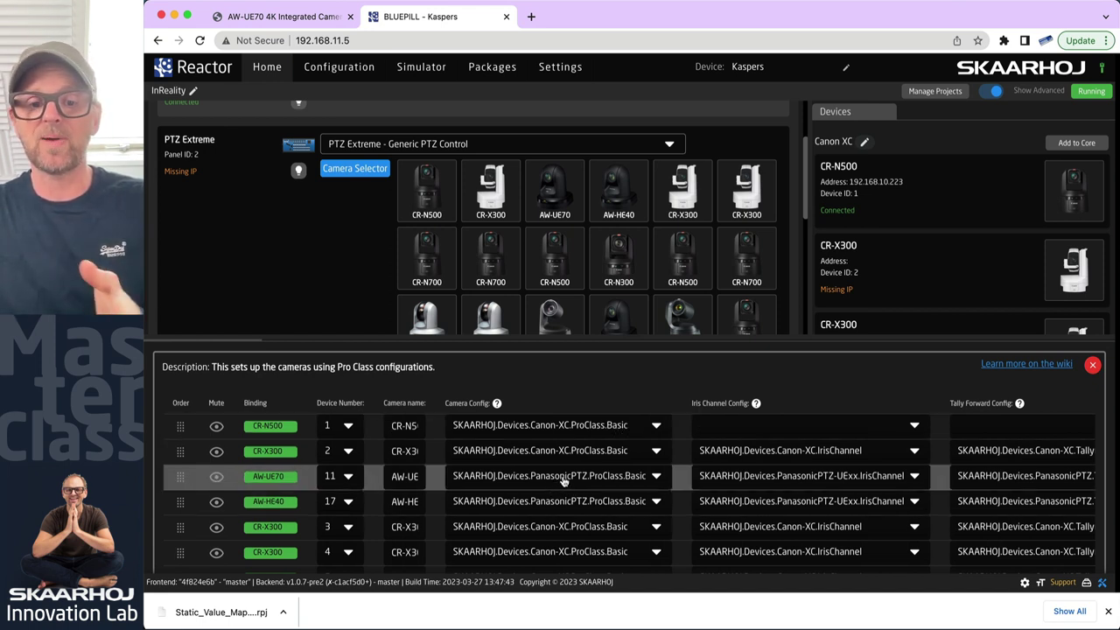
- Browse the ProClass camera configs available for the AW-UE70 and close the list without choosing another one
click(656, 477)
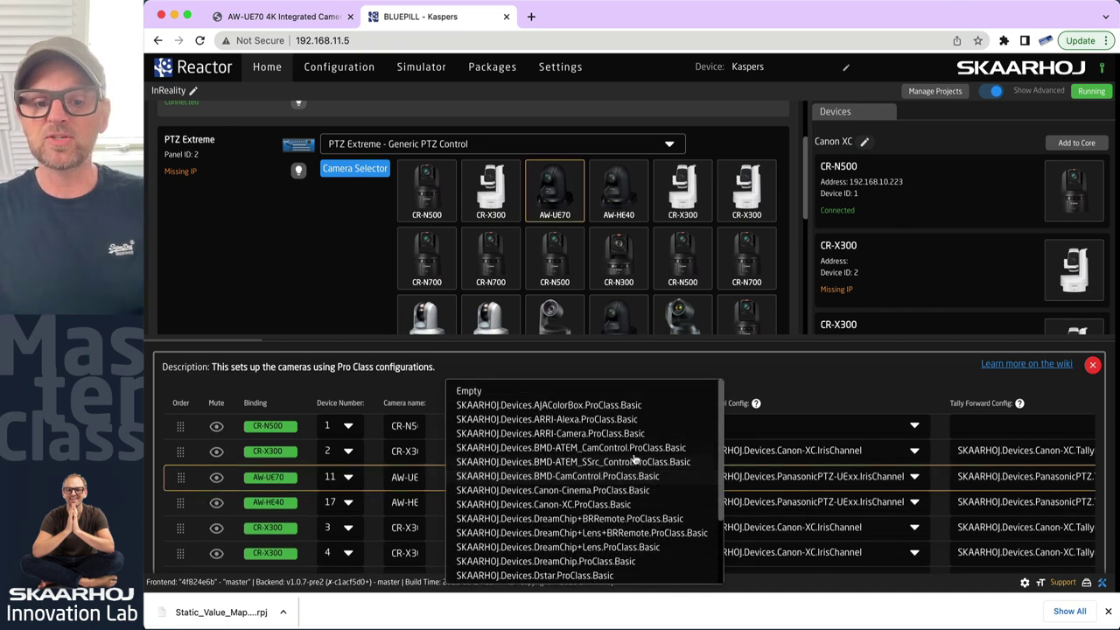
scroll(613, 532, down, 5)
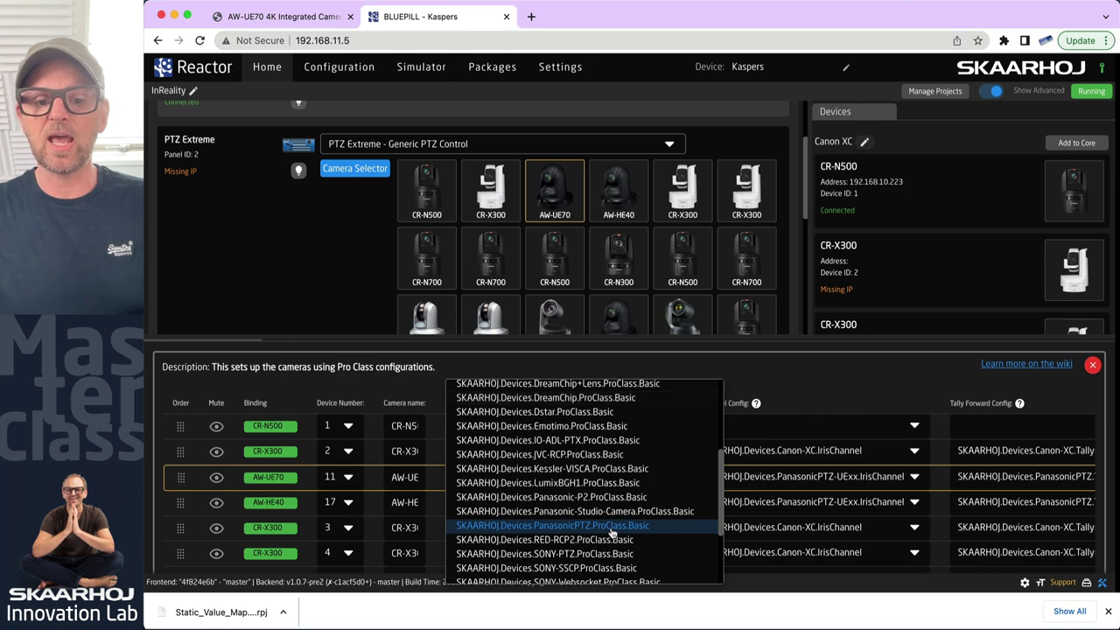
scroll(612, 532, down, 3)
scroll(604, 532, up, 10)
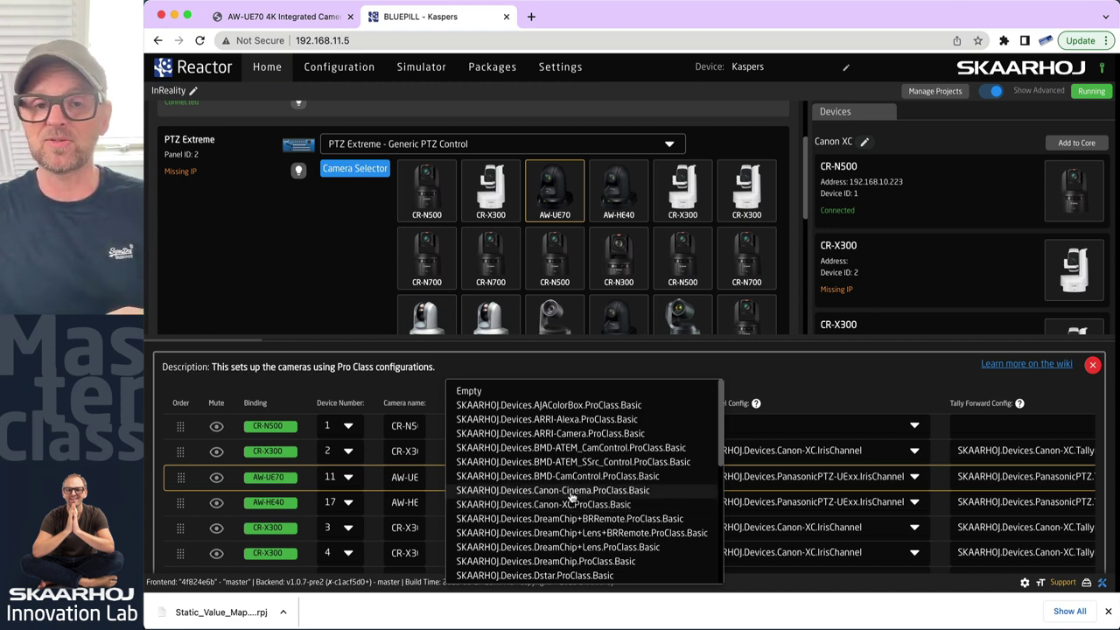
scroll(571, 496, down, 5)
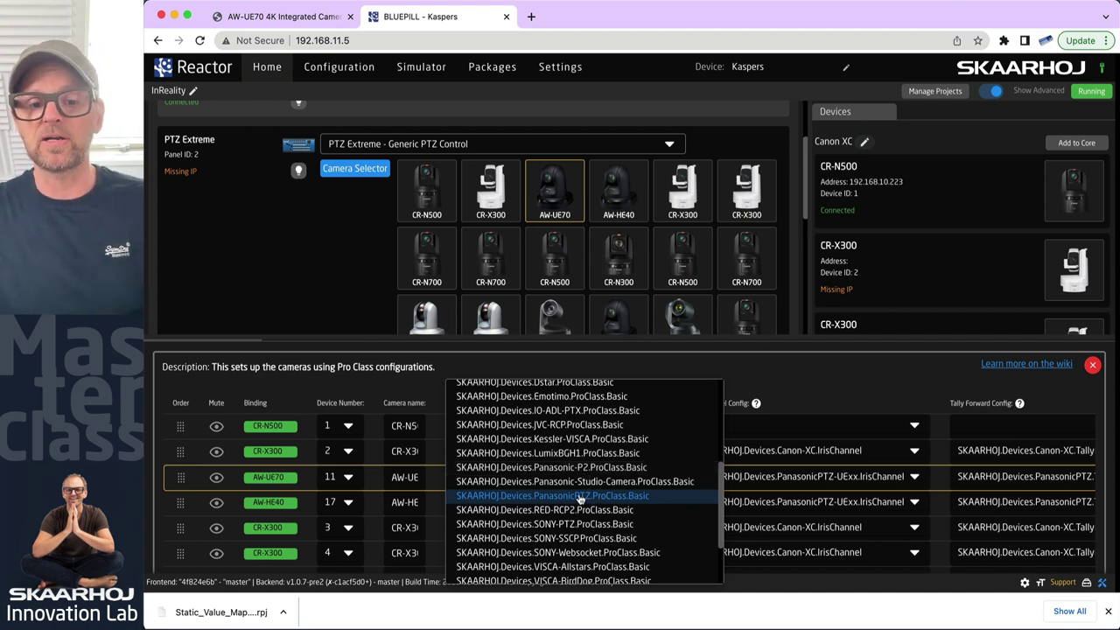
click(739, 370)
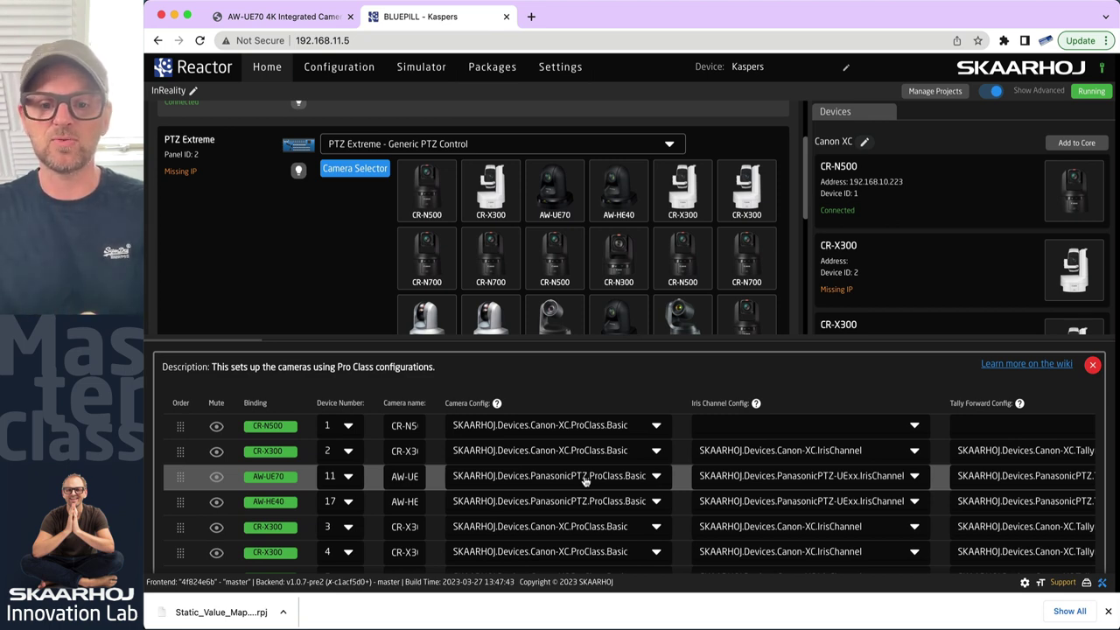
- Review the iris channel, tally forward, tally index, route index, FrameLink window and color settings of the Camera Selector, and close its table
scroll(584, 481, right, 10)
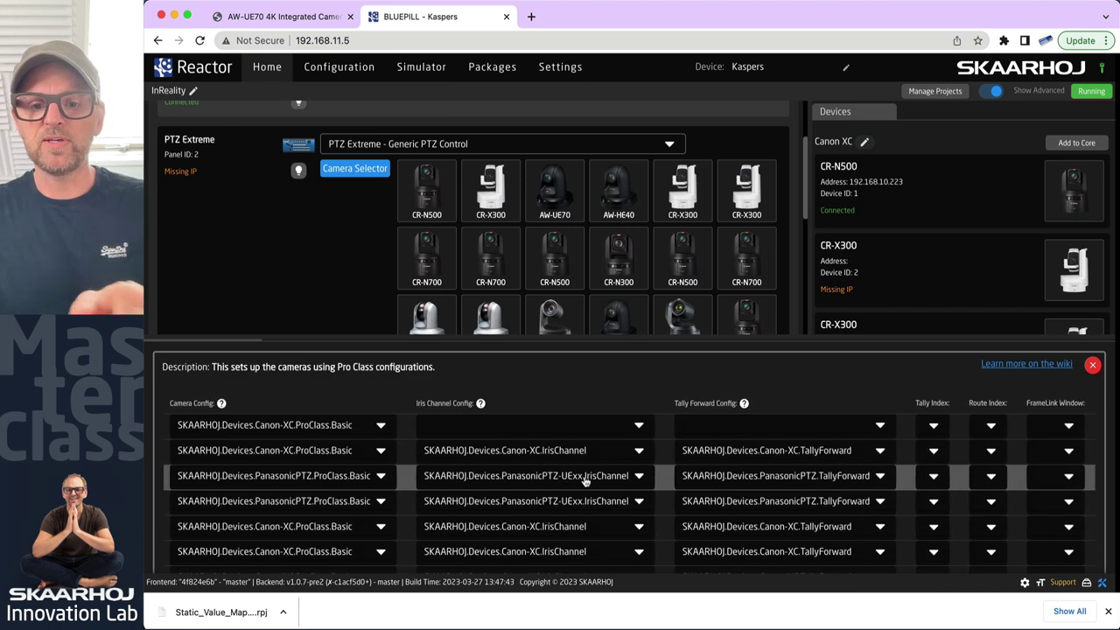
scroll(584, 480, right, 1)
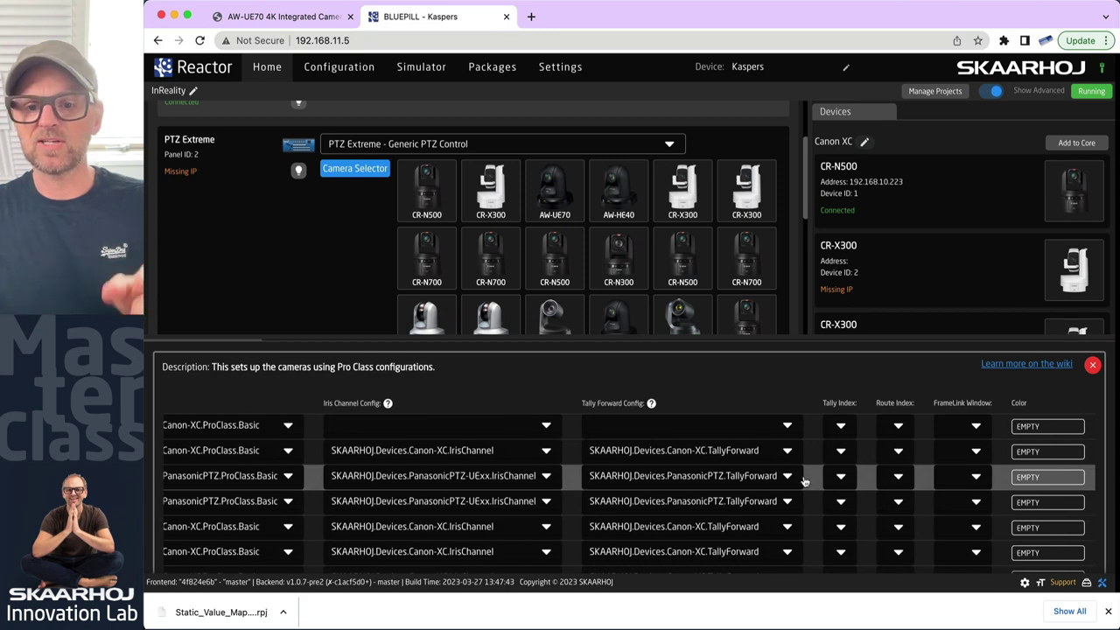
scroll(961, 479, left, 10)
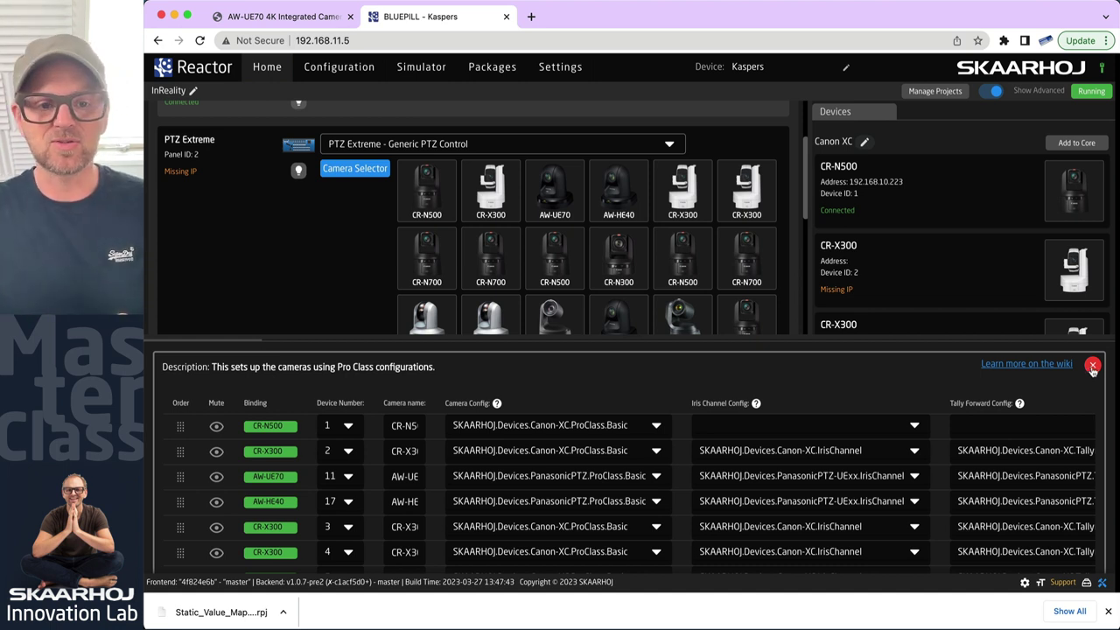
click(1093, 366)
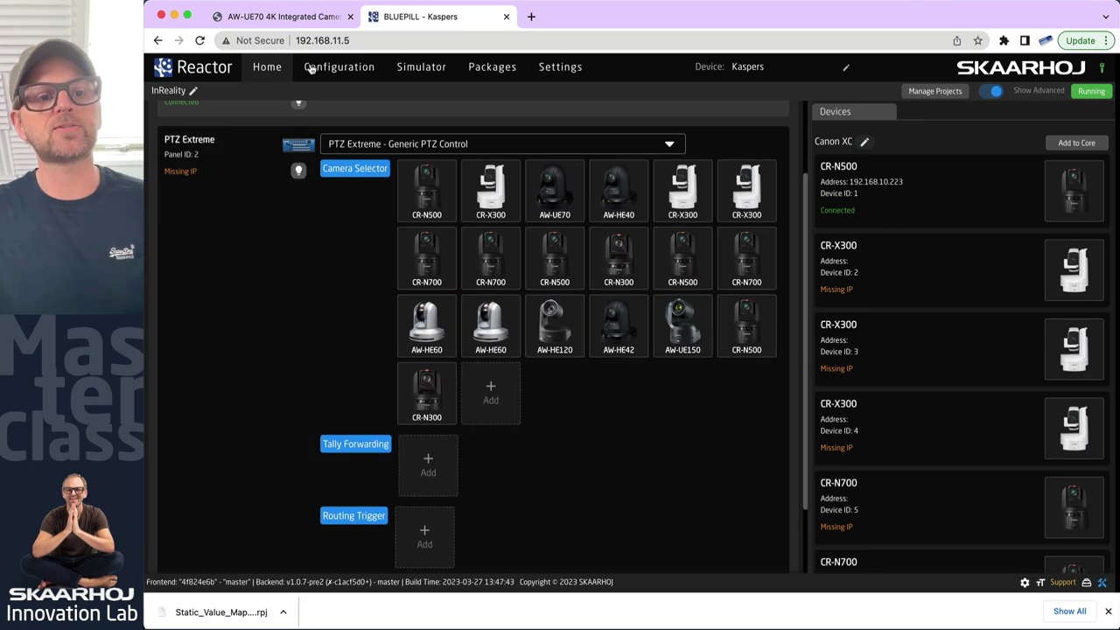
- Open the configuration and cycle the PTZ Extreme's camera pages to compare the Cam 1 and Cam 2 layers in the tree
click(319, 70)
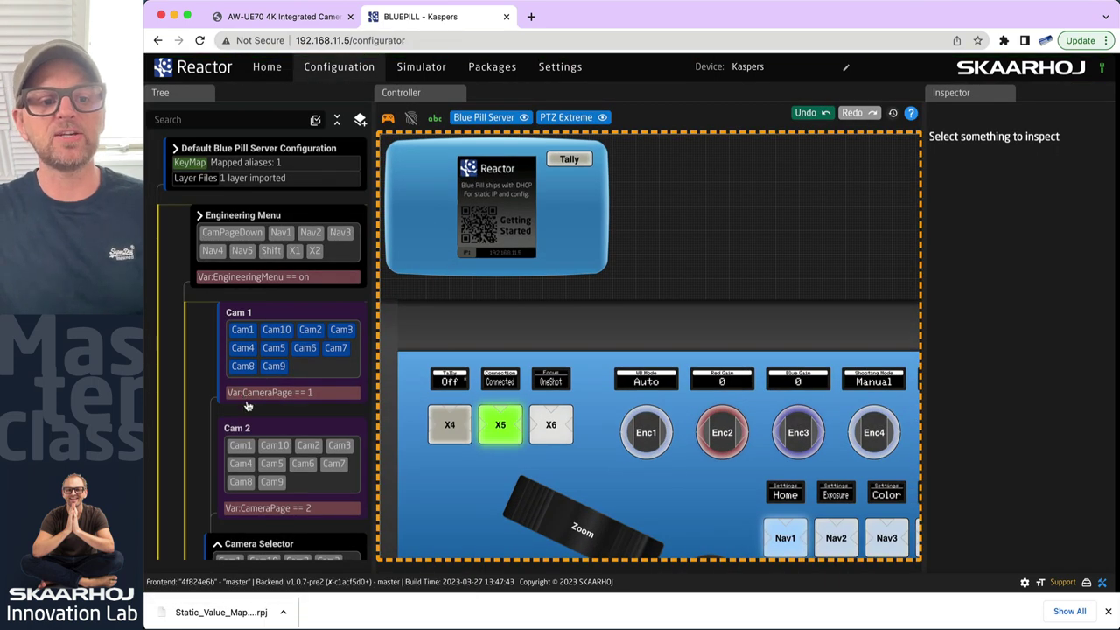
scroll(267, 435, down, 1)
scroll(267, 435, down, 2)
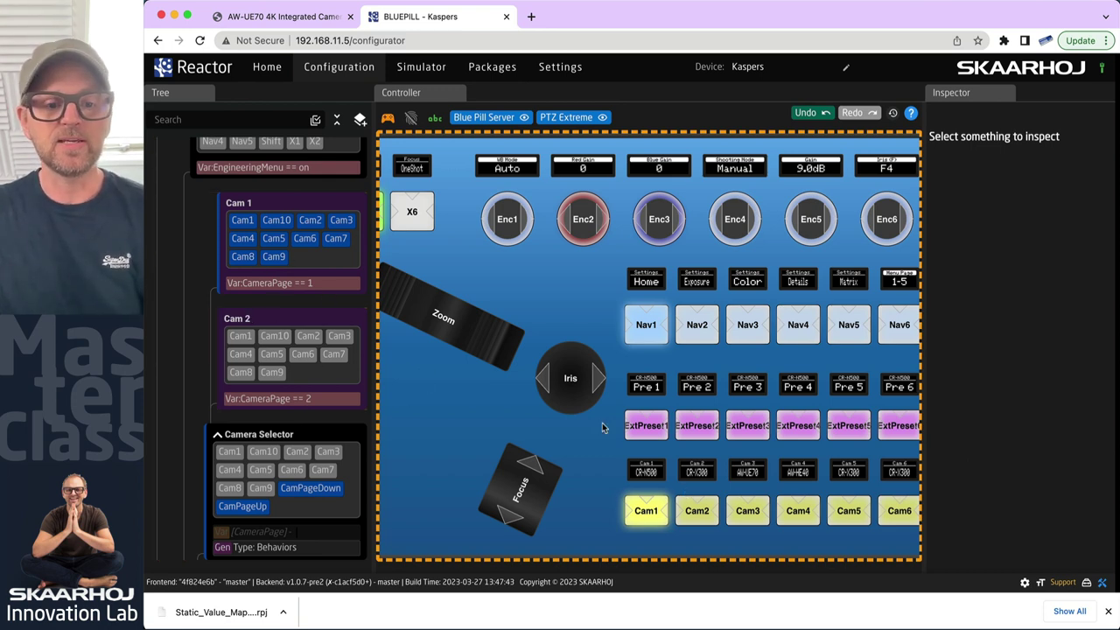
scroll(843, 556, right, 10)
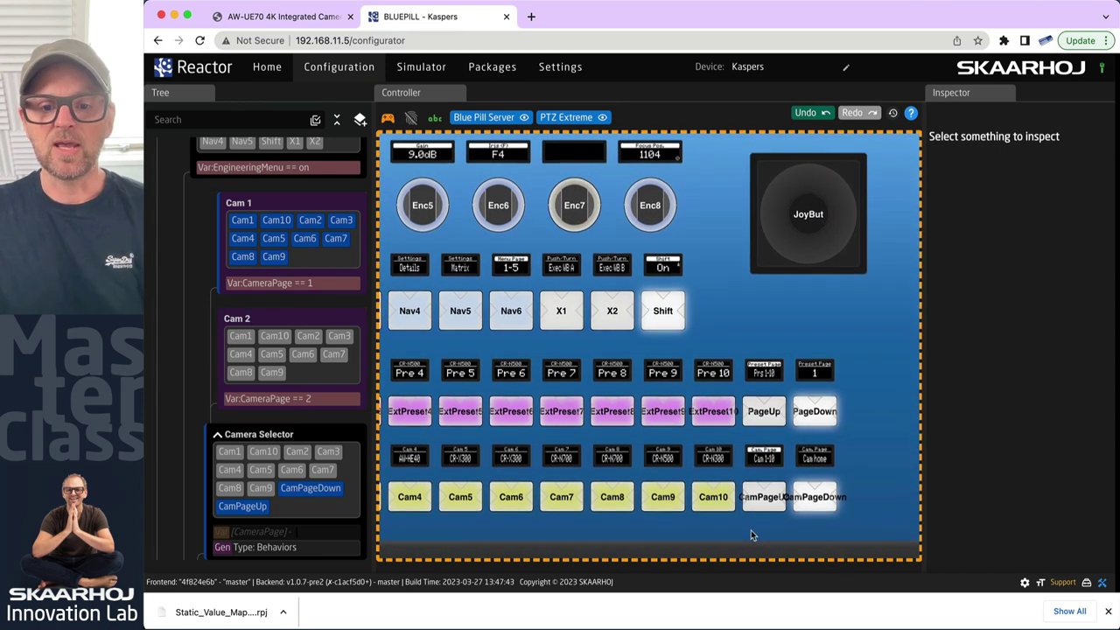
scroll(767, 504, up, 5)
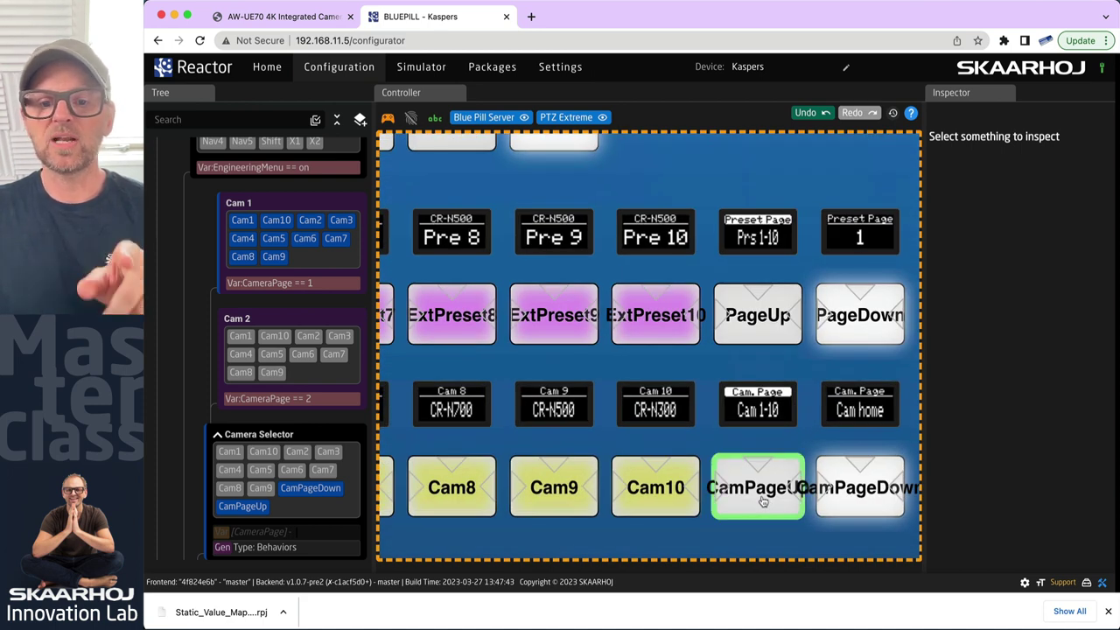
click(763, 501)
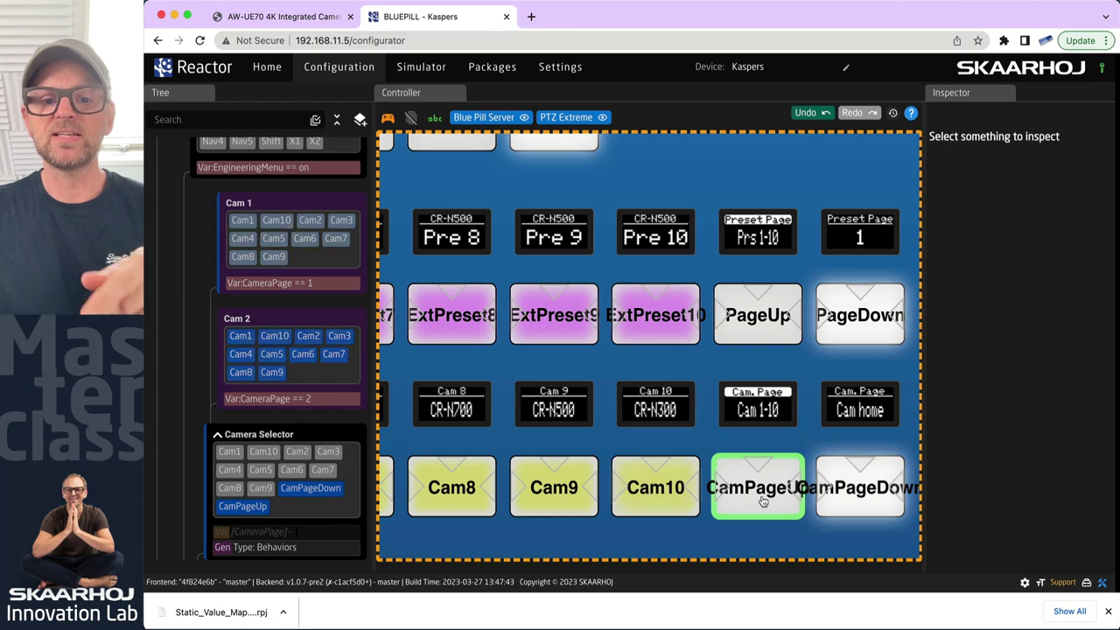
click(763, 501)
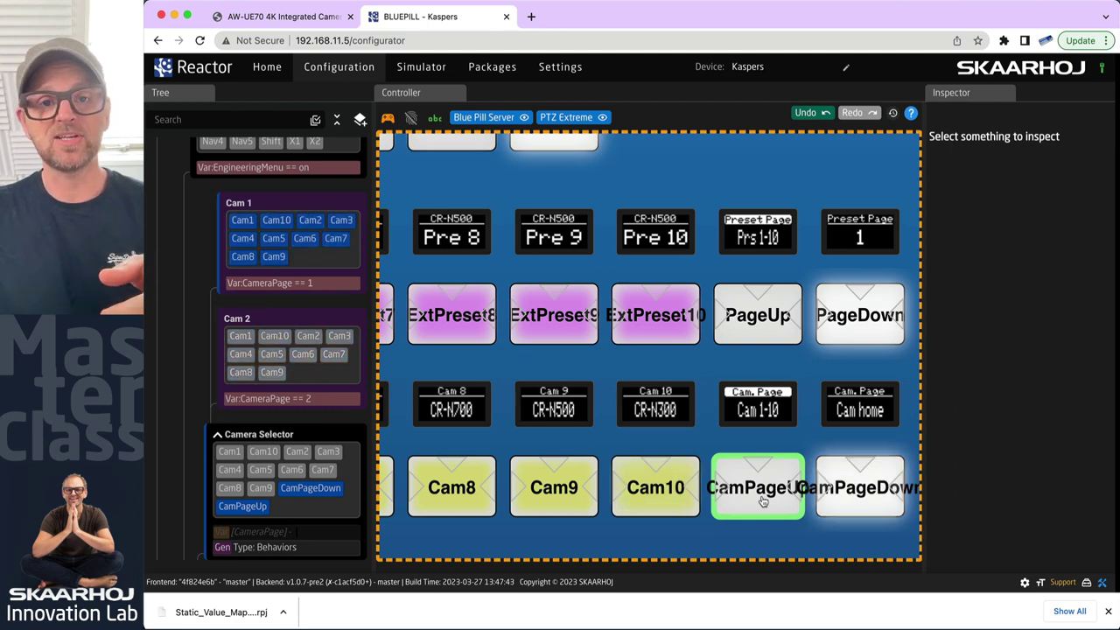
- Return to the home page and manually add two Sony FR7 cameras from the Sony PTZ core to the Camera Selector
click(265, 69)
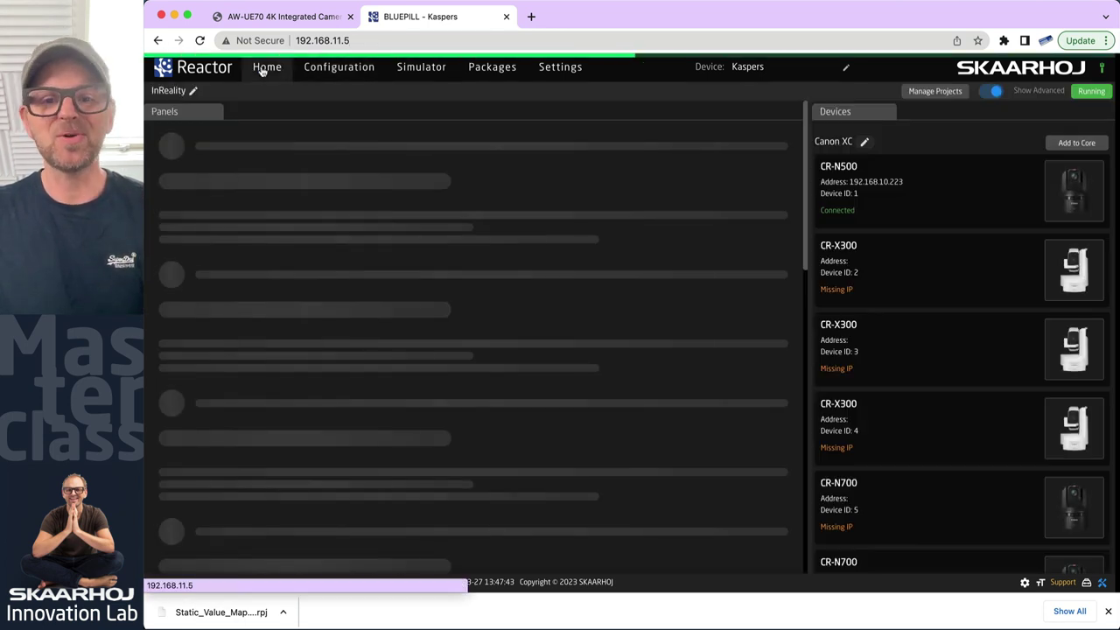
click(501, 492)
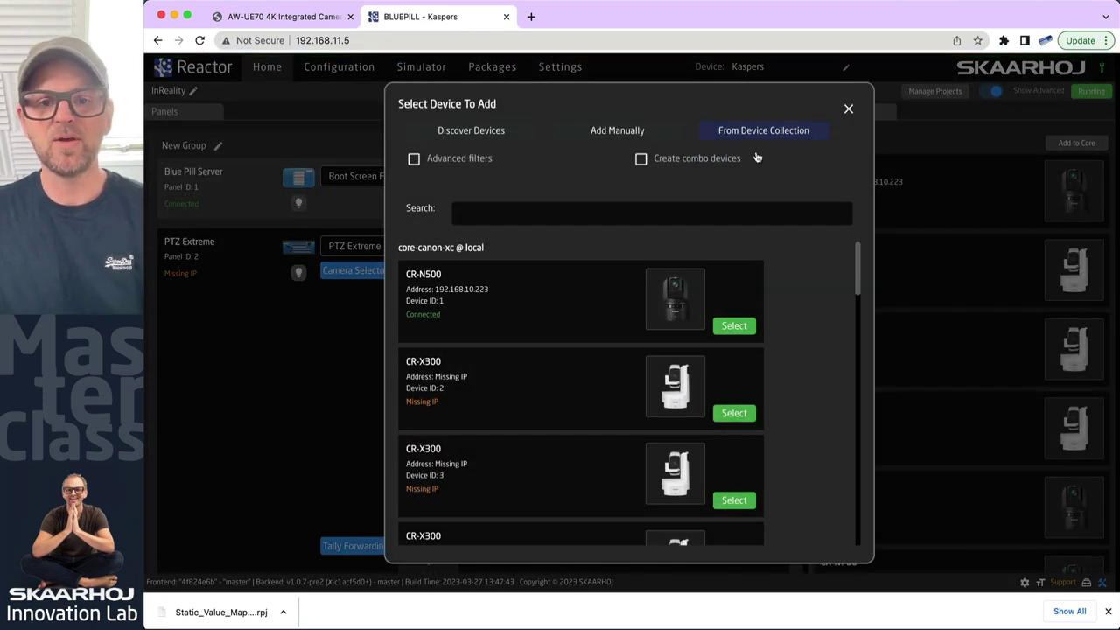
click(602, 131)
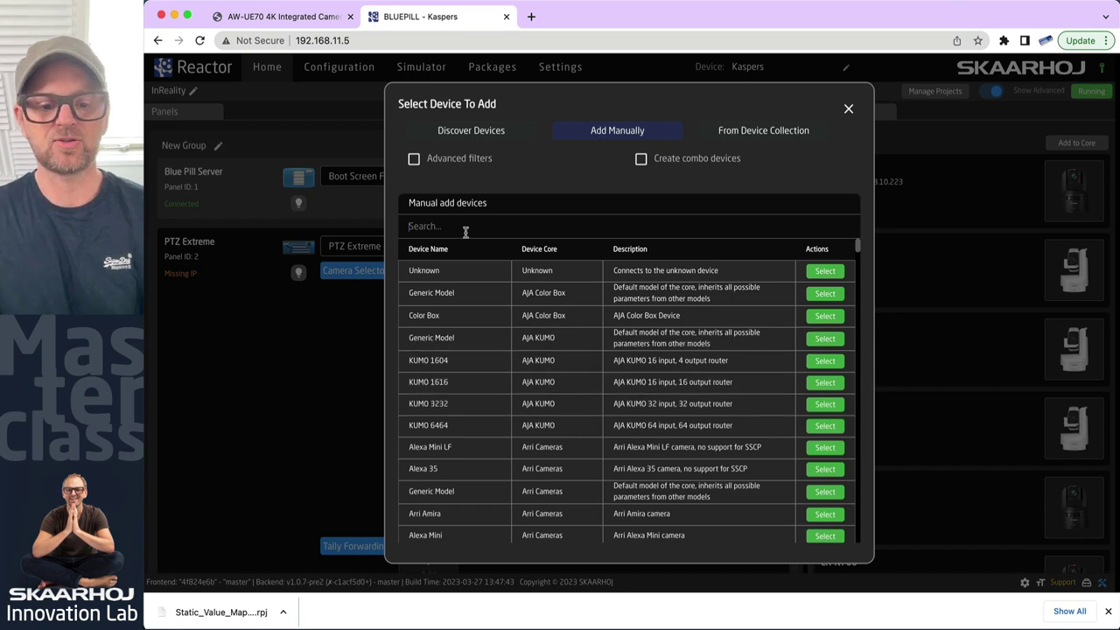
text(sony)
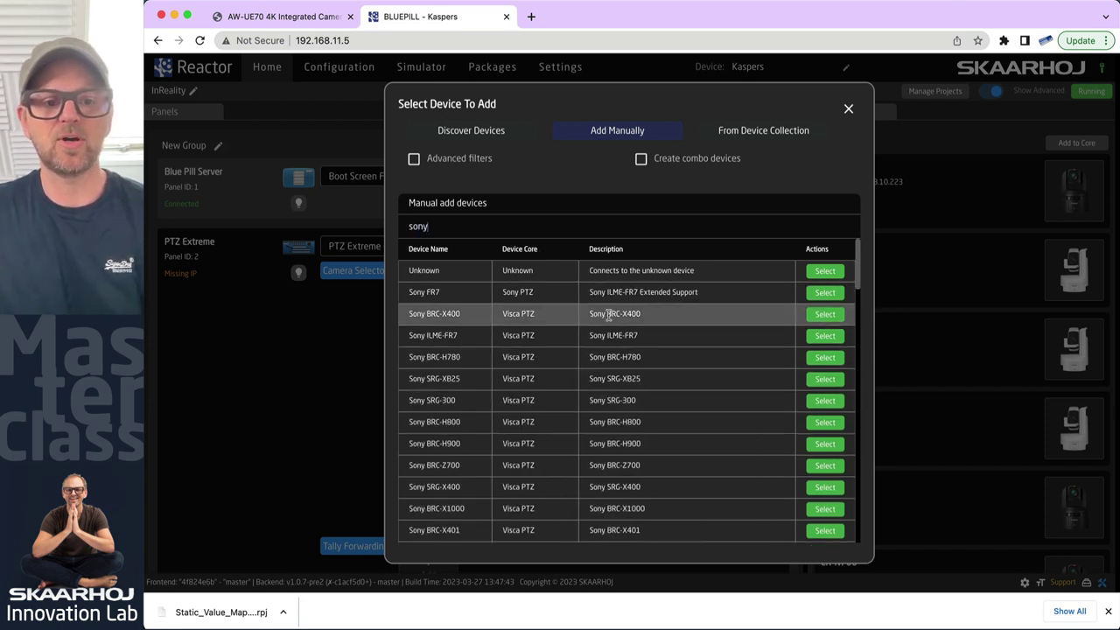
click(827, 294)
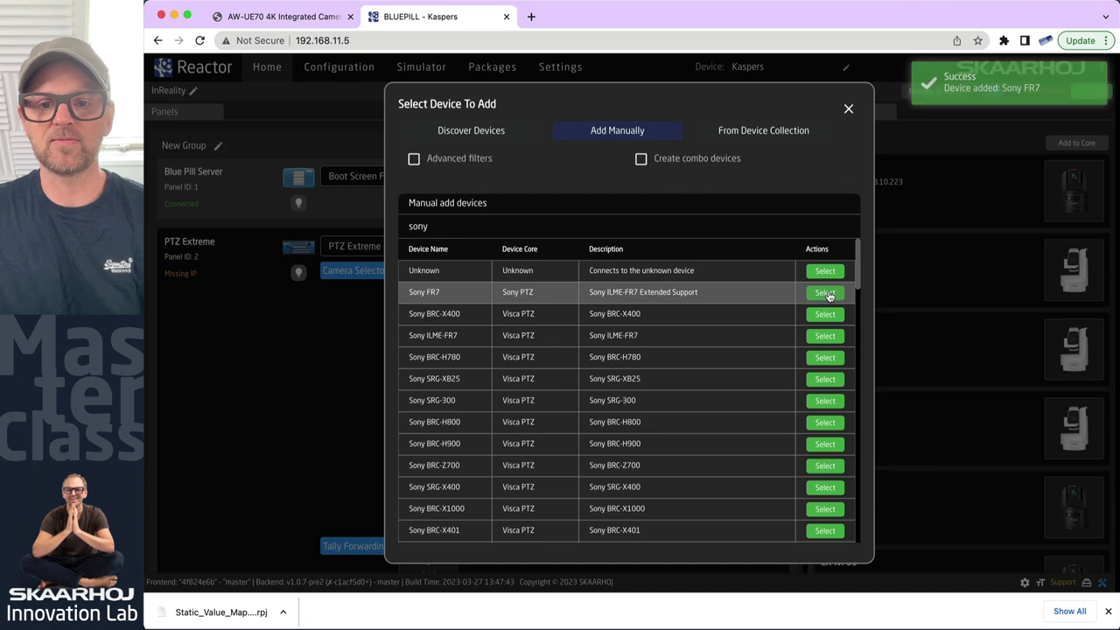
click(827, 294)
click(848, 109)
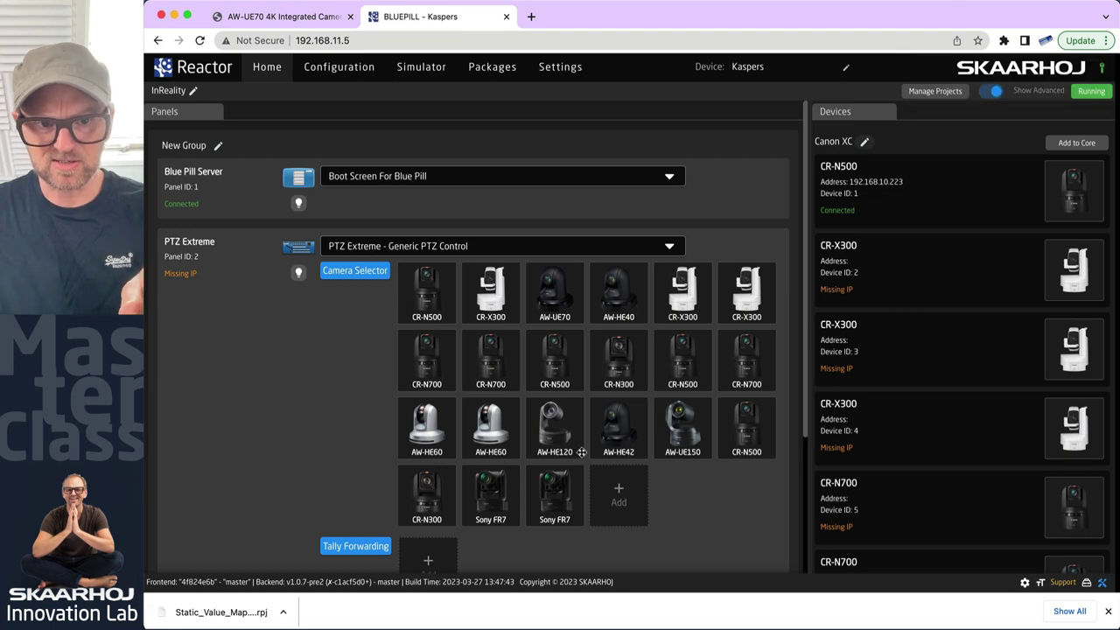
- Examine the Cam 1, Cam 2 and Cam 3 layers in the configuration tree and advance the PTZ Extreme's camera page to the third page
click(341, 67)
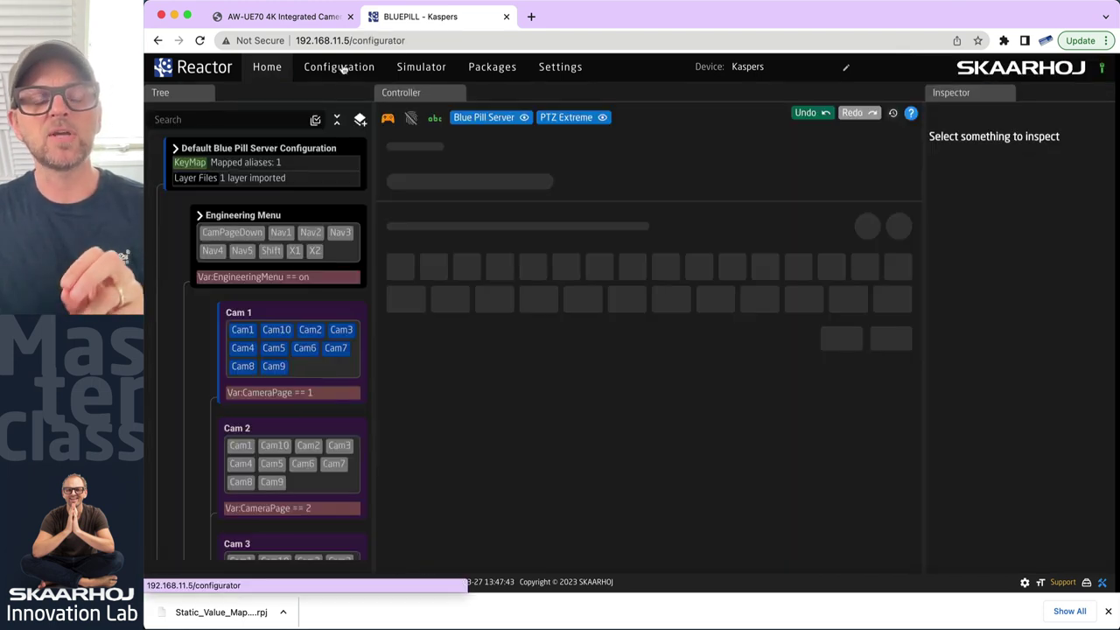
scroll(316, 350, down, 3)
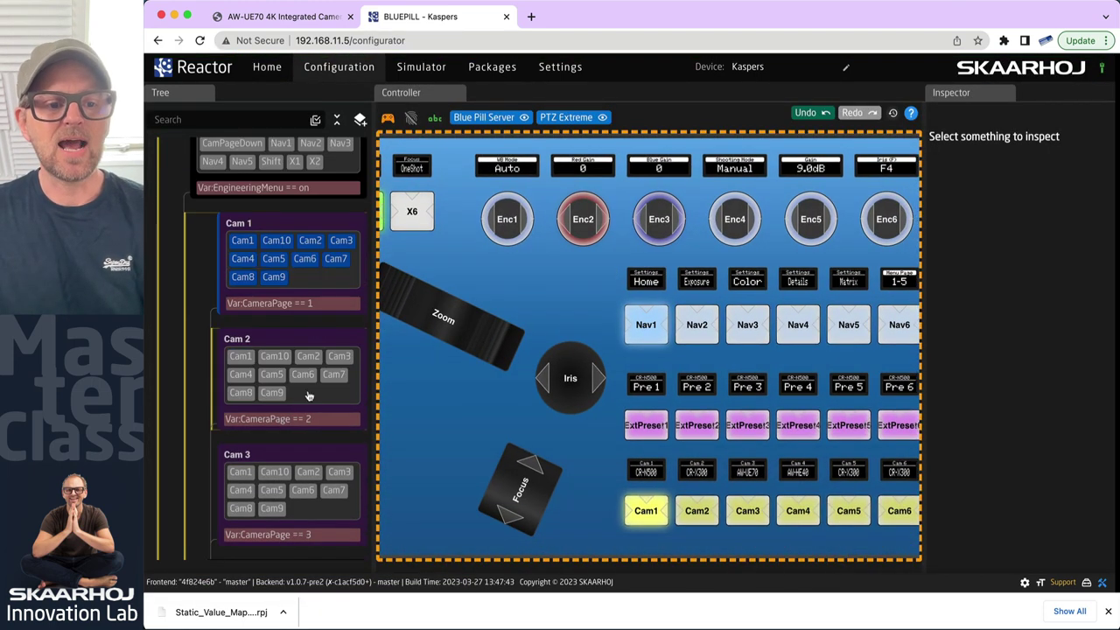
scroll(325, 513, down, 1)
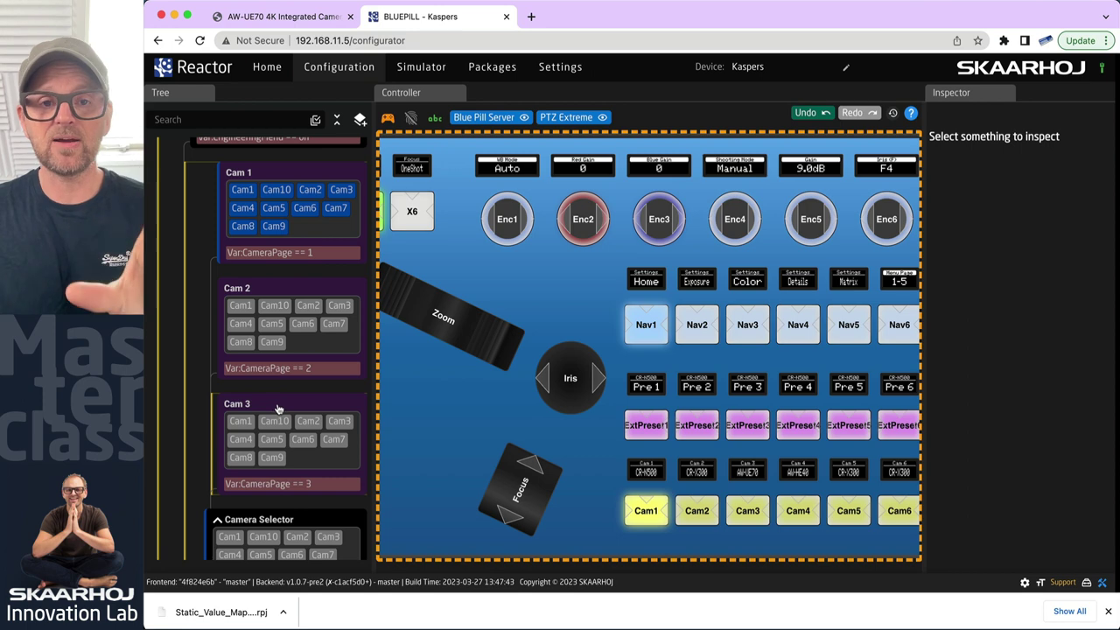
scroll(278, 408, down, 2)
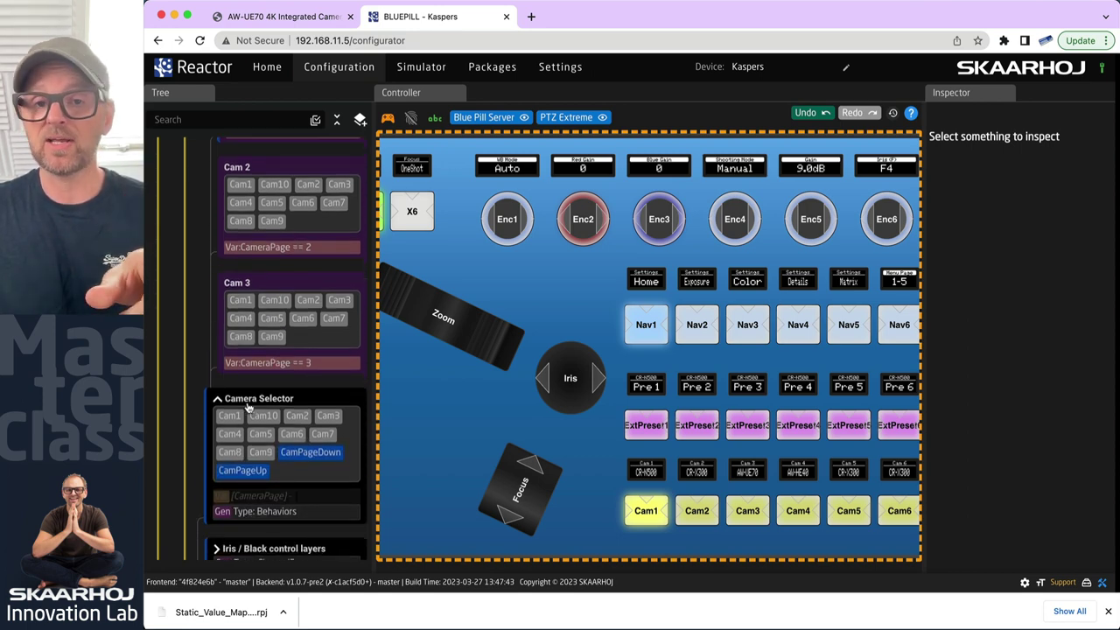
scroll(256, 407, up, 2)
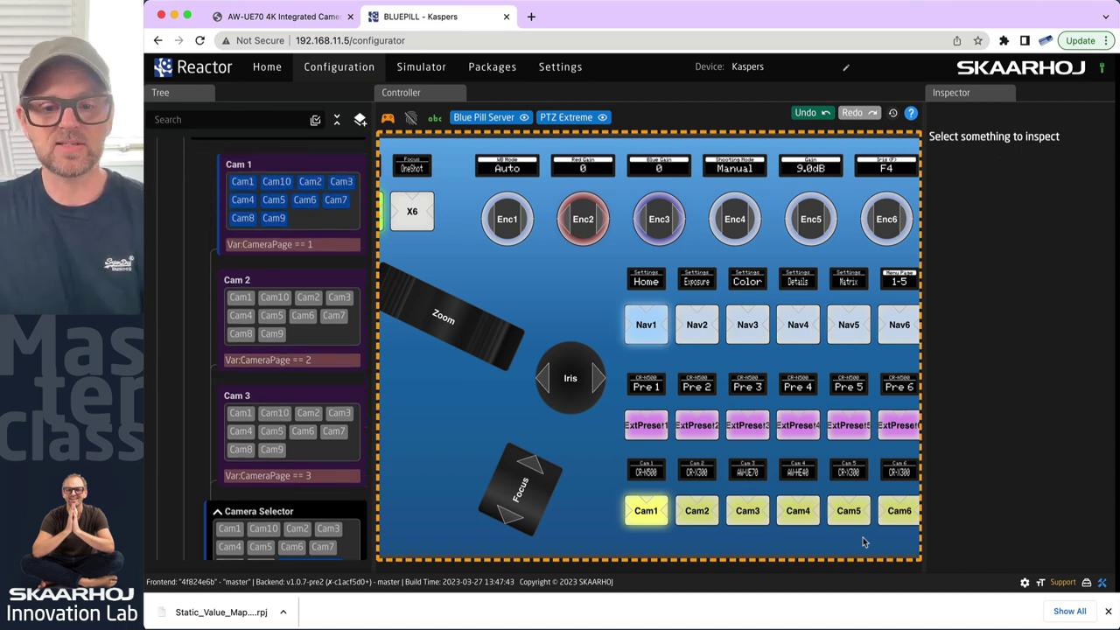
scroll(845, 545, right, 5)
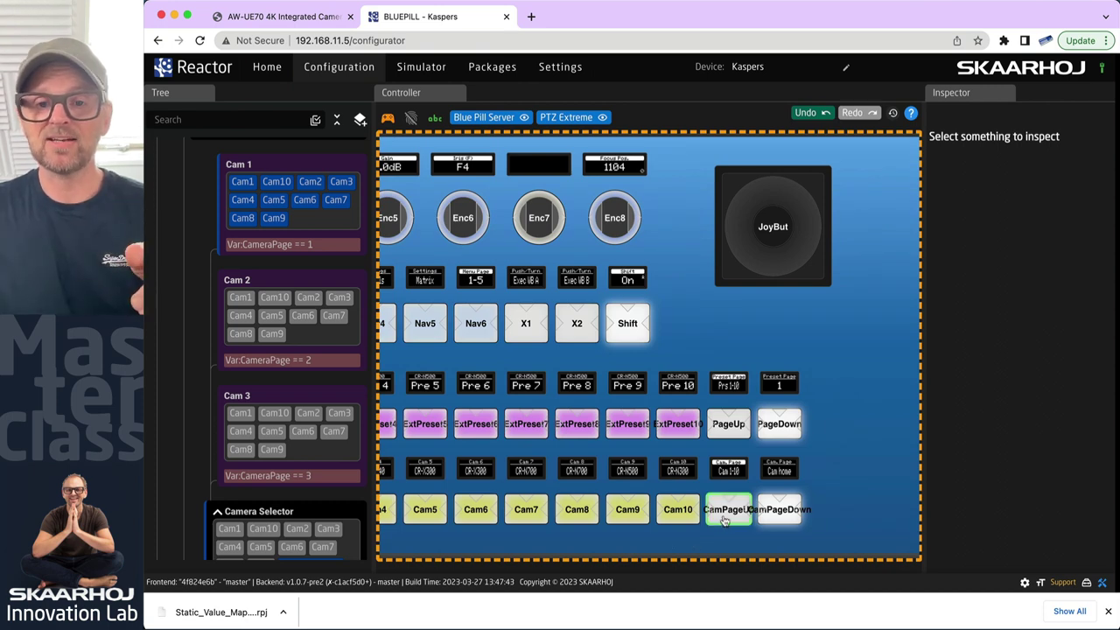
click(729, 510)
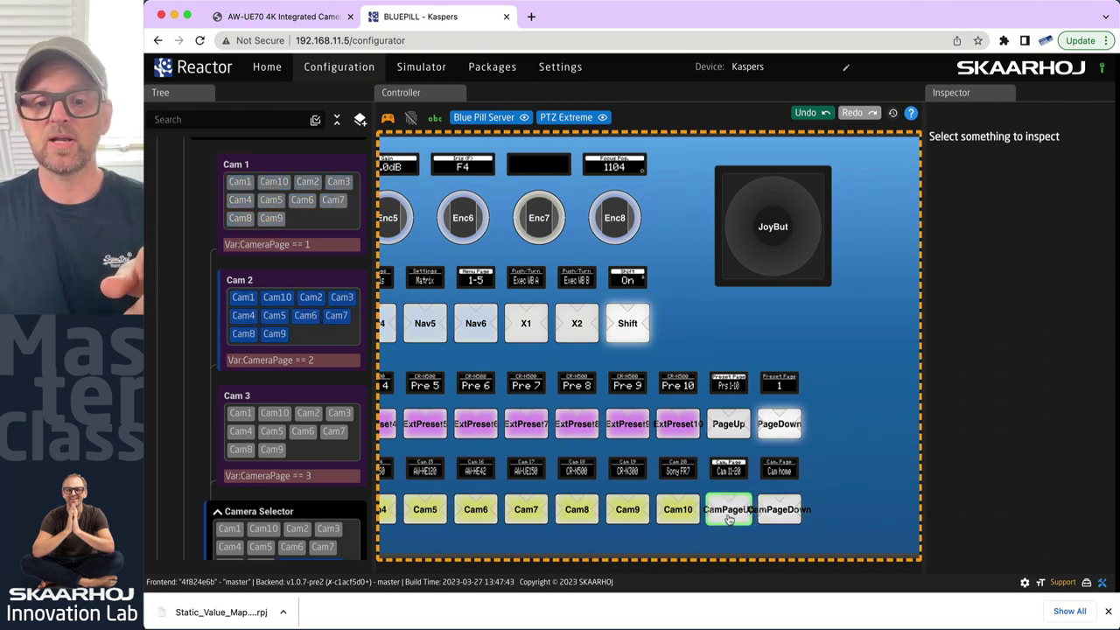
click(729, 510)
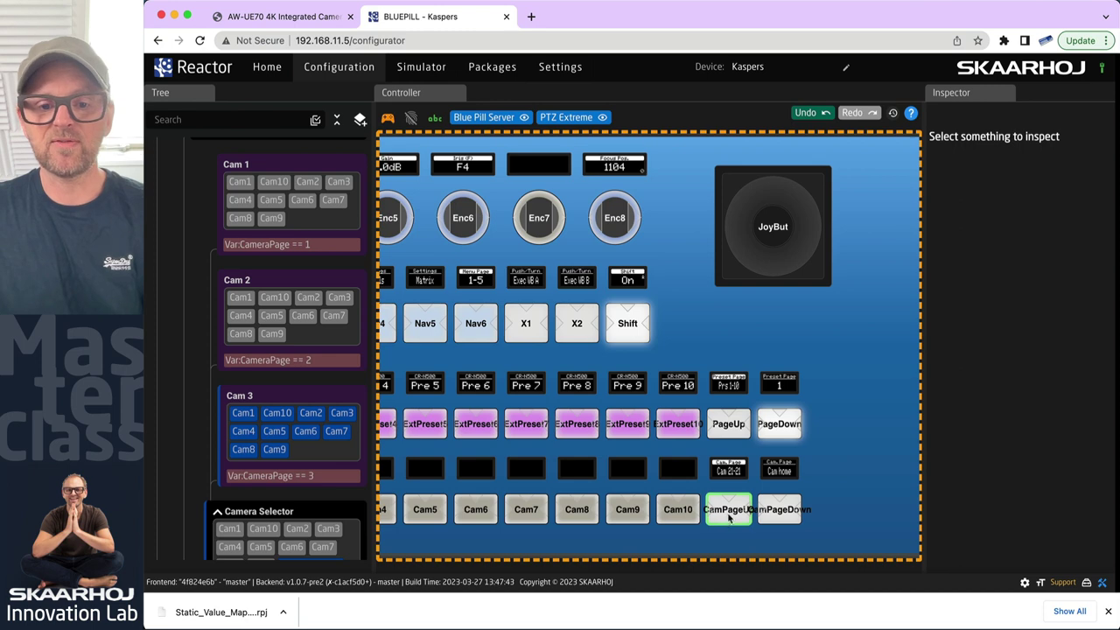
- Examine the camera buttons on the PTZ Extreme's third camera page, cycle the camera pages and return to the home page
scroll(728, 518, up, 5)
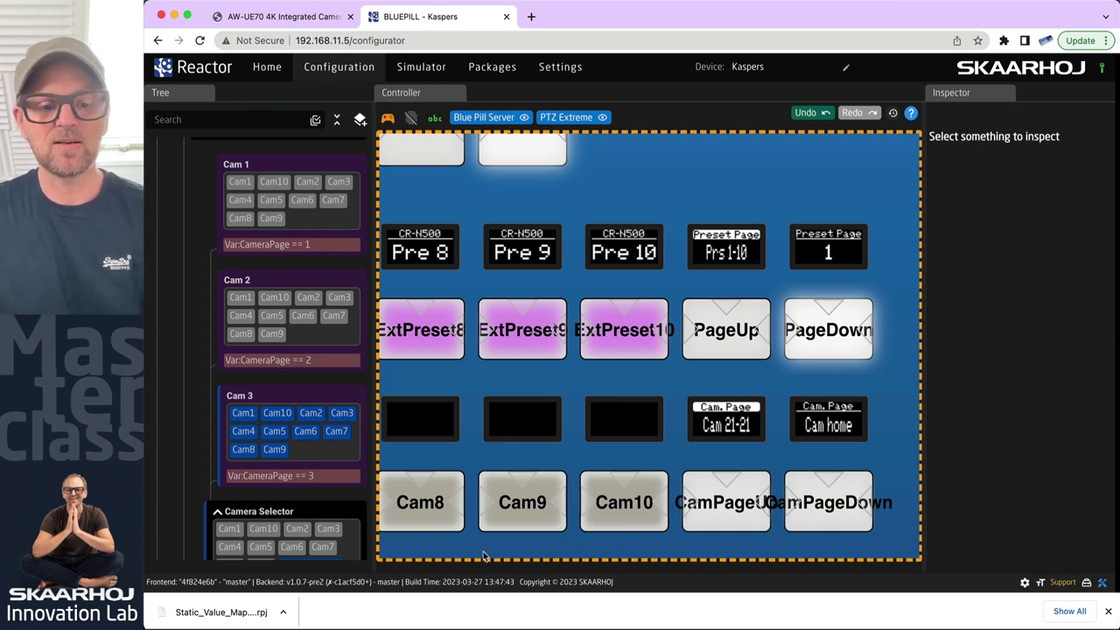
scroll(487, 554, left, 15)
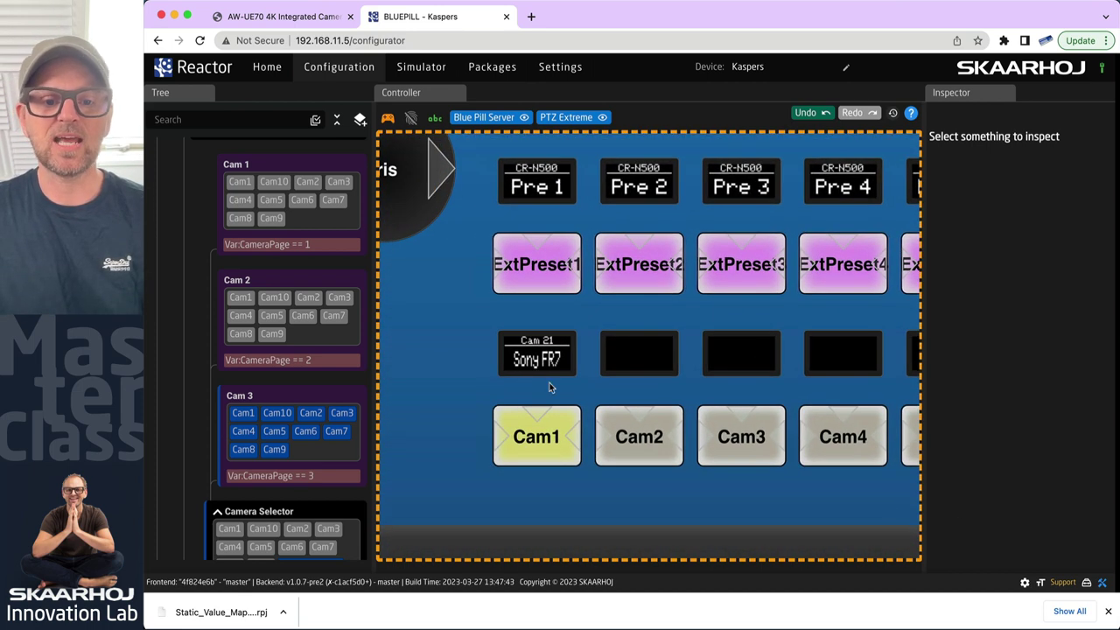
scroll(736, 519, right, 15)
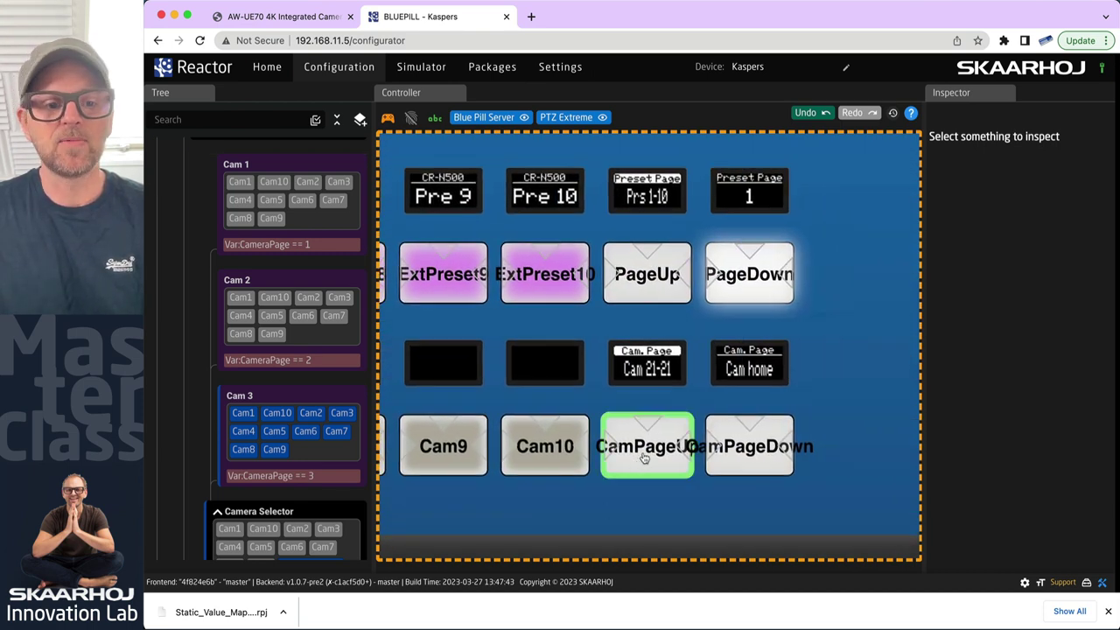
click(645, 456)
click(645, 456)
click(646, 456)
click(648, 457)
click(671, 461)
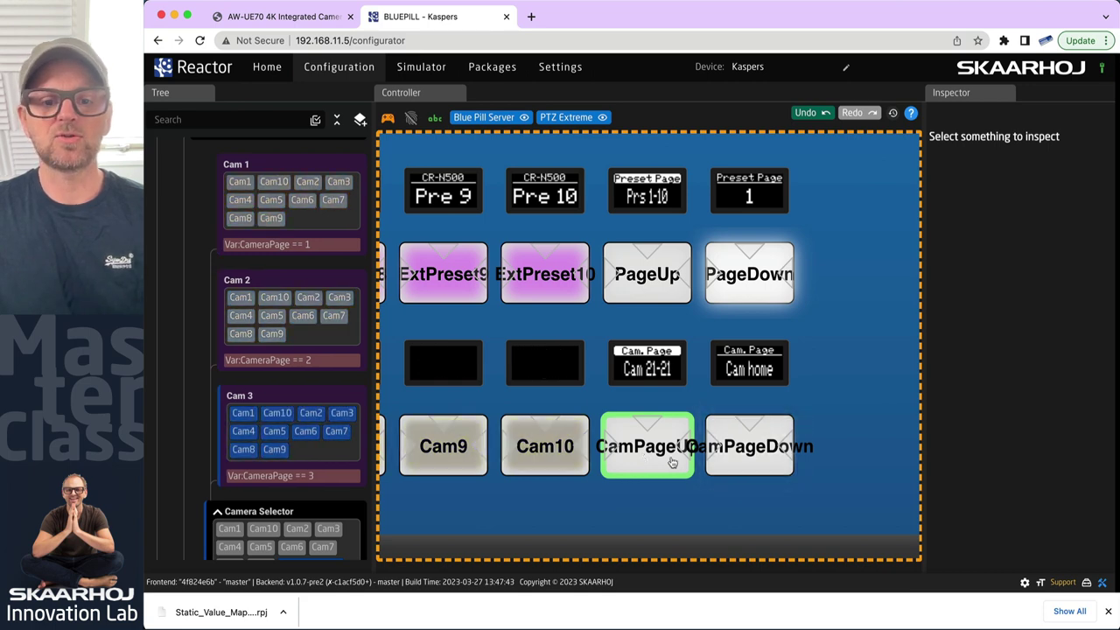
click(760, 451)
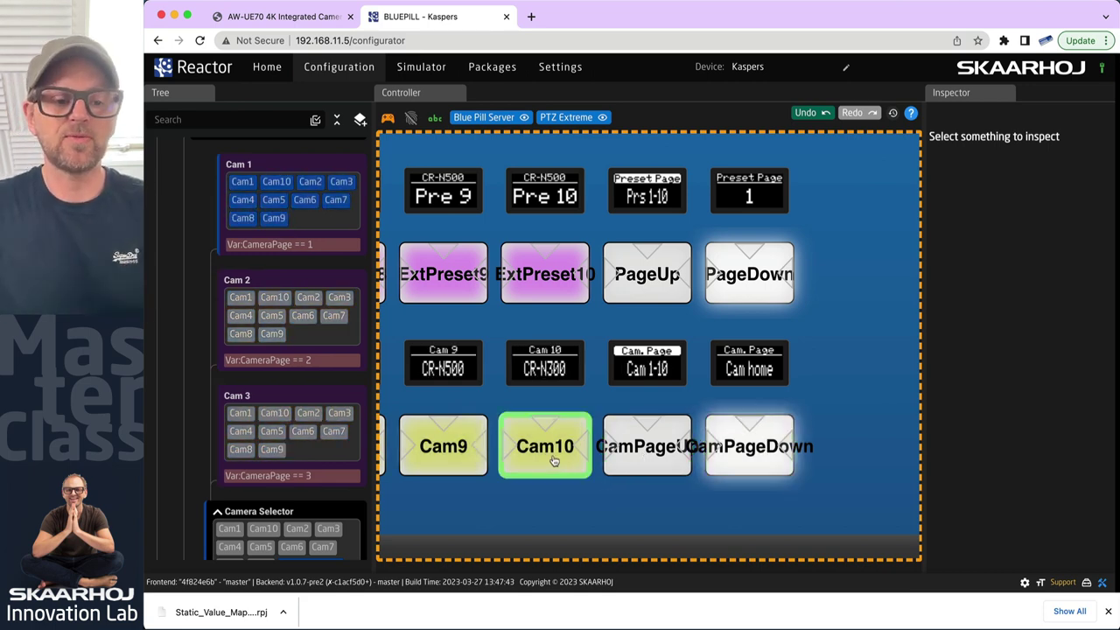
- Open the Camera Selector layer's Behaviors generator, widen the inspector and review its source constant set and page size
scroll(253, 505, down, 3)
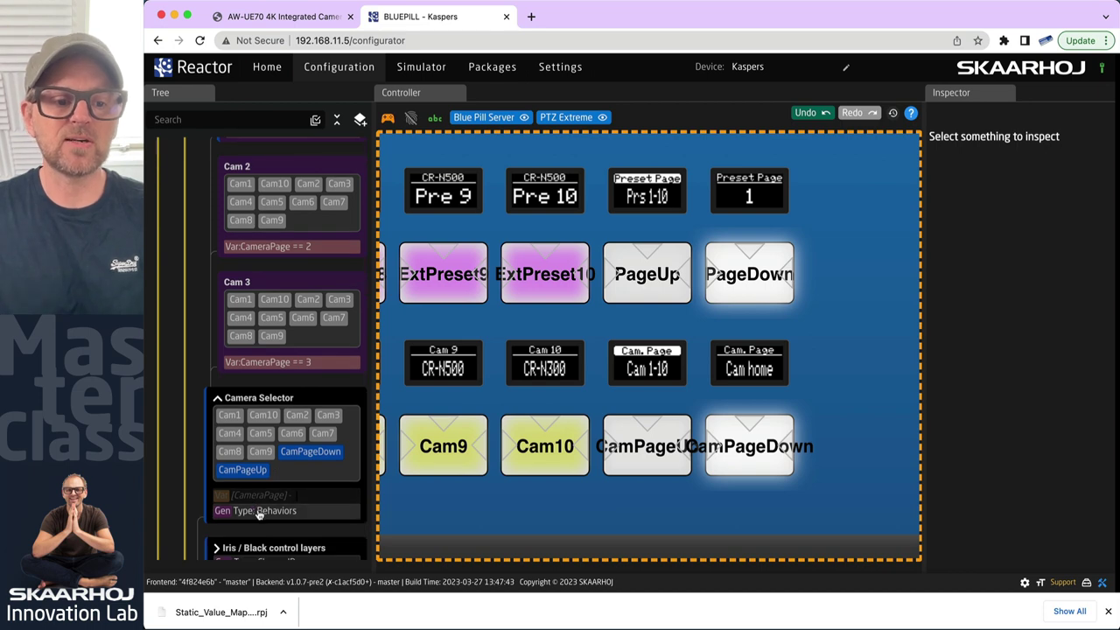
click(259, 516)
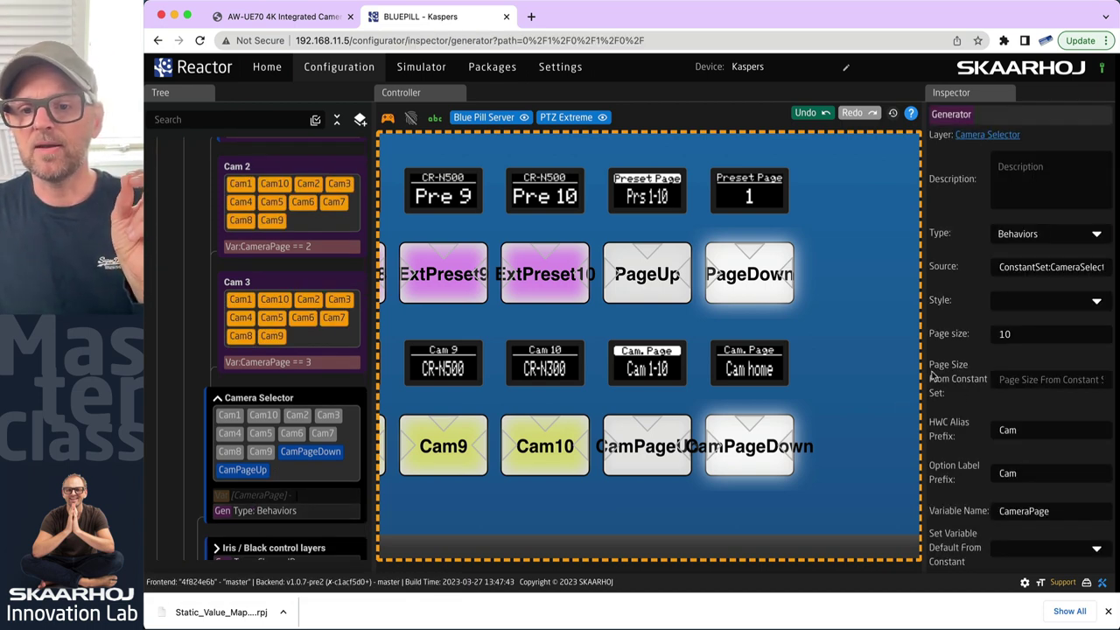
drag(925, 370, 762, 372)
scroll(826, 399, down, 2)
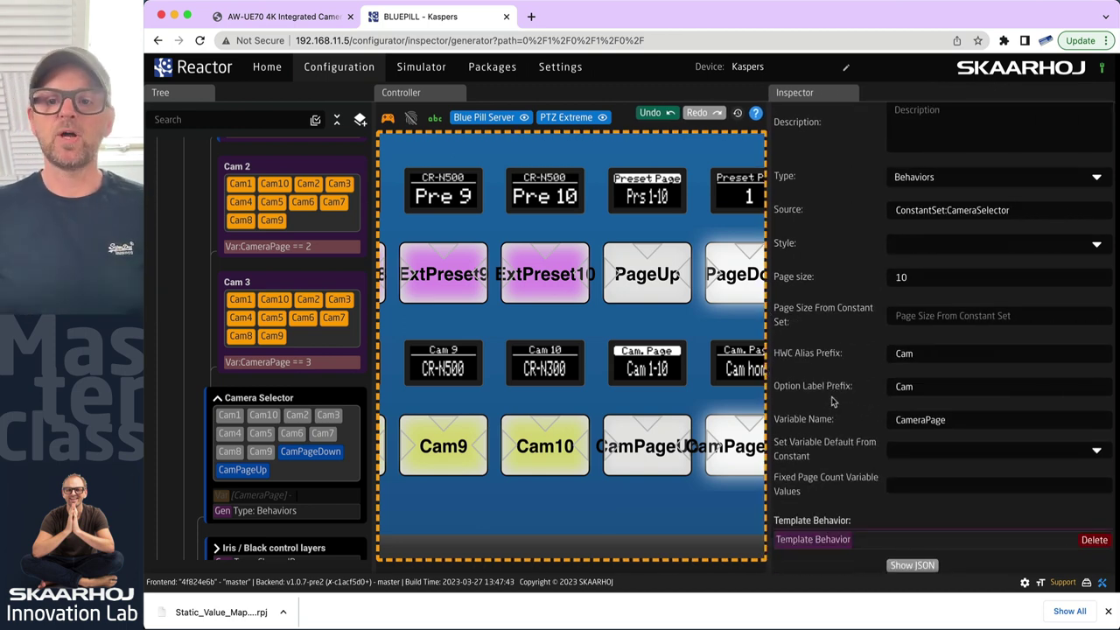
drag(1013, 210, 872, 211)
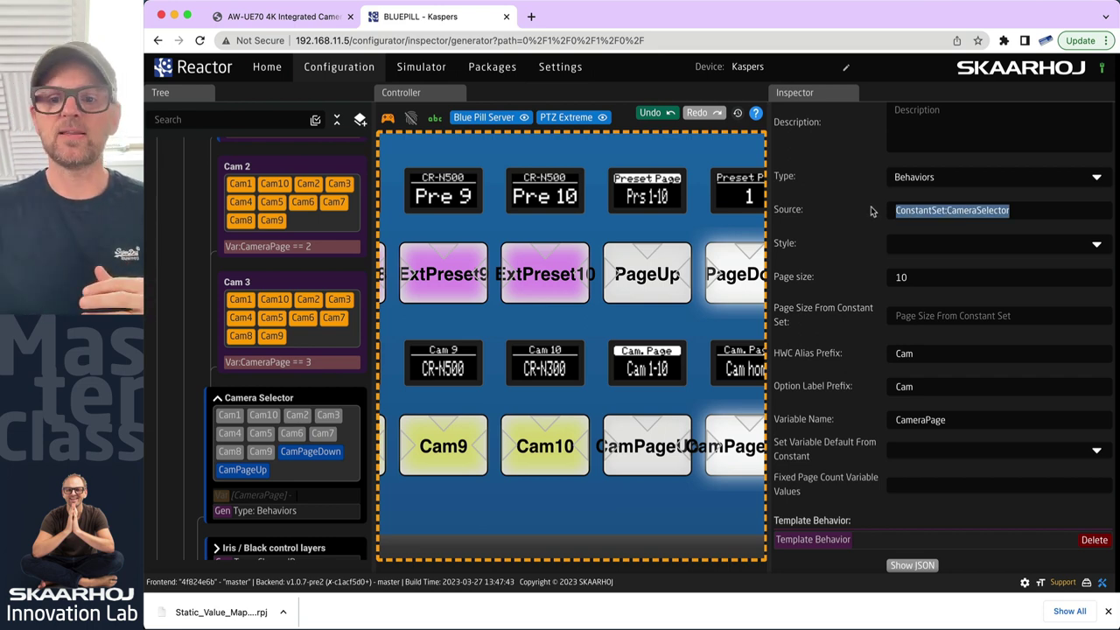
double_click(910, 276)
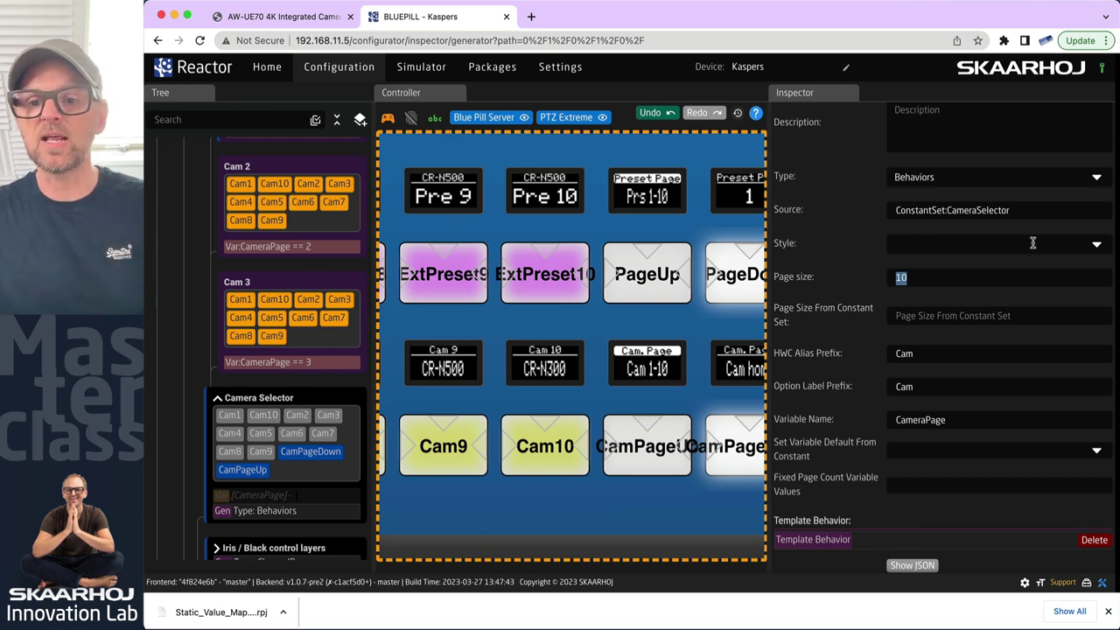
- Open the generator's template behavior and display the formatted JSON of its parent behavior
click(818, 540)
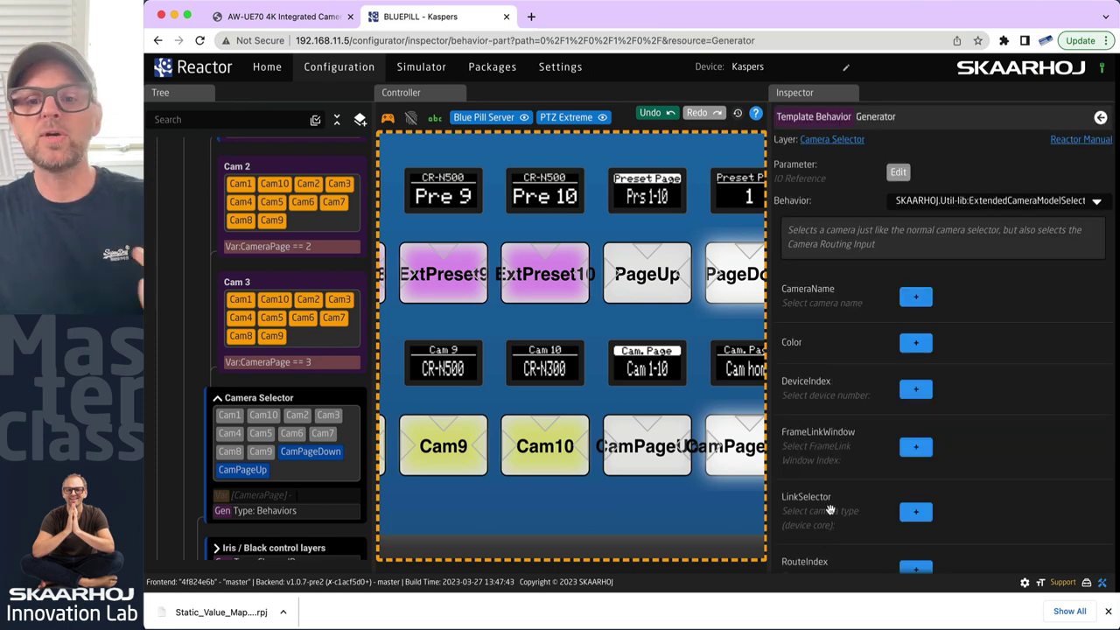
scroll(1006, 388, down, 3)
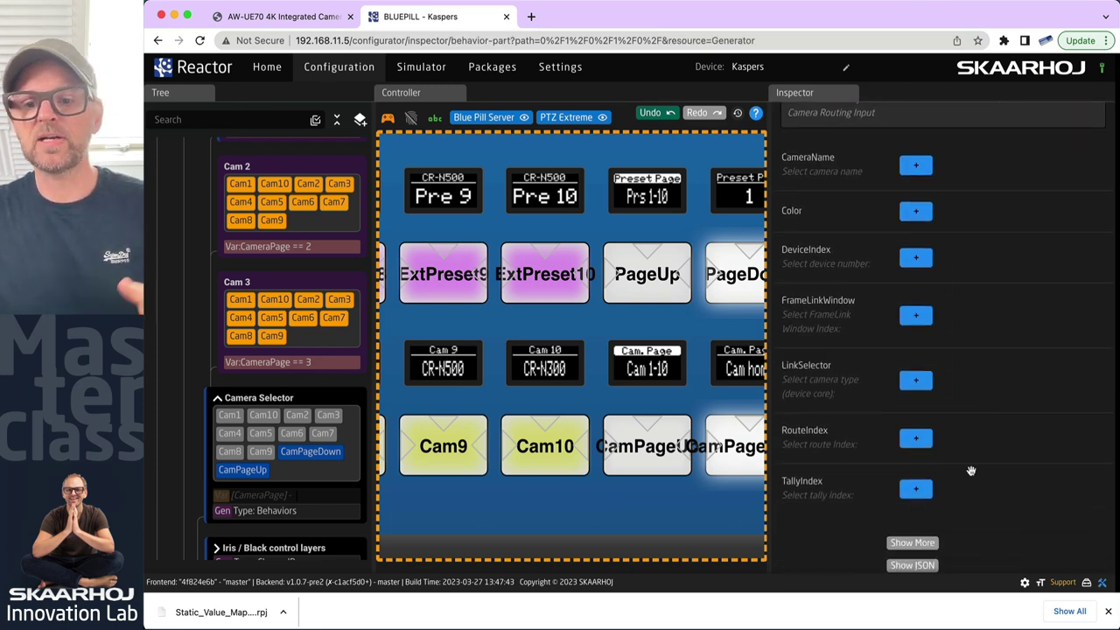
click(912, 565)
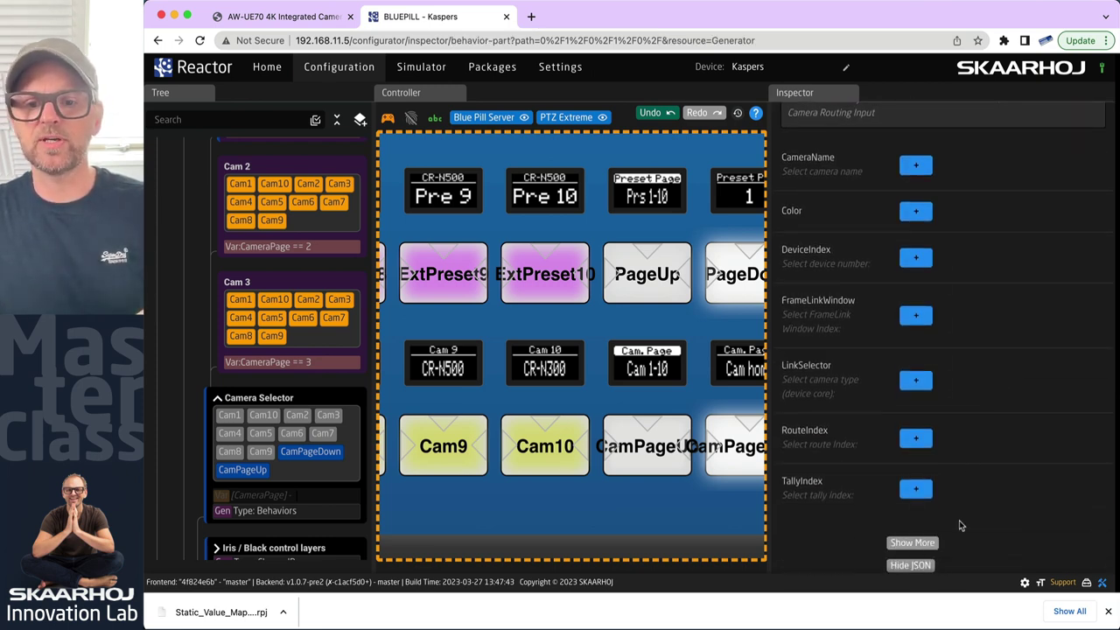
scroll(970, 521, down, 4)
click(1061, 224)
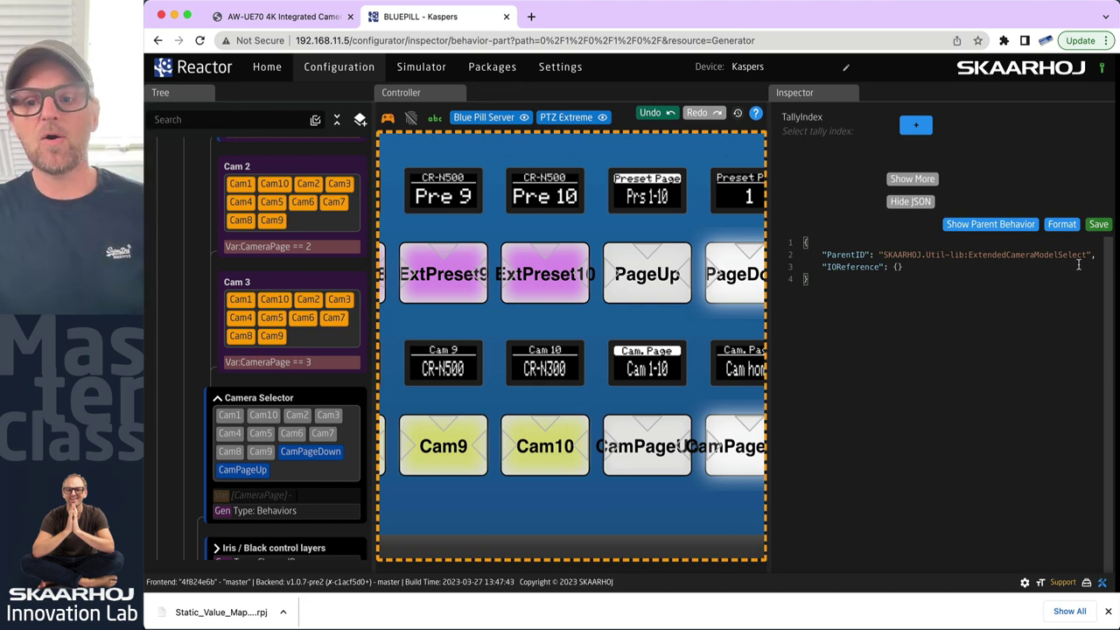
click(1000, 227)
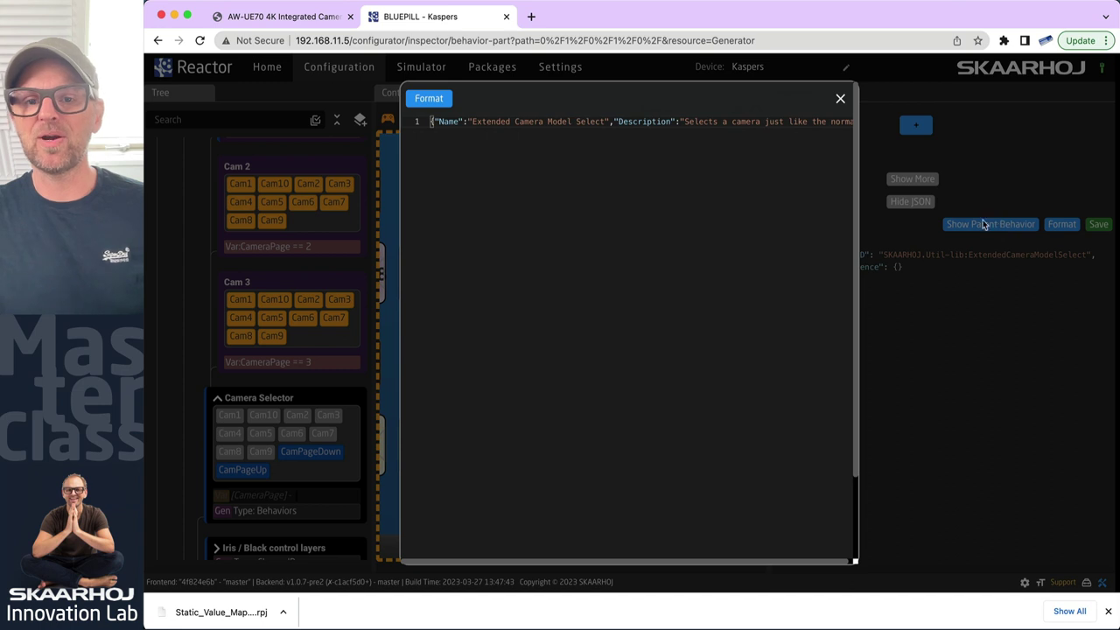
click(430, 100)
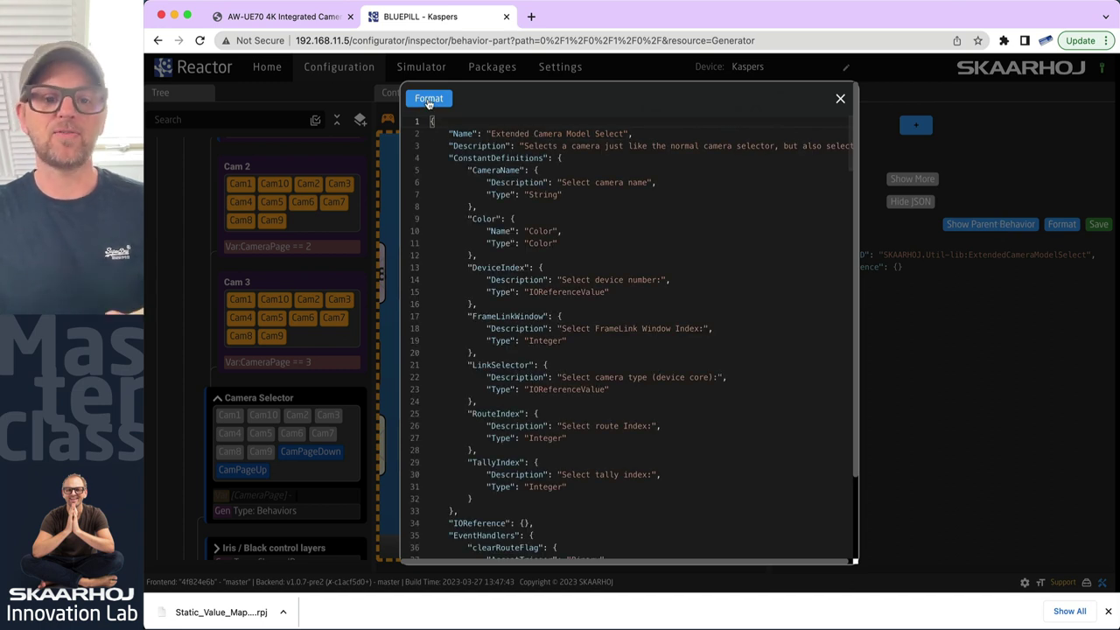
- Review the parent behavior's ConstantDefinitions, including RouteIndex, TallyIndex, LinkSelector and DeviceIndex
mouse_move(503, 165)
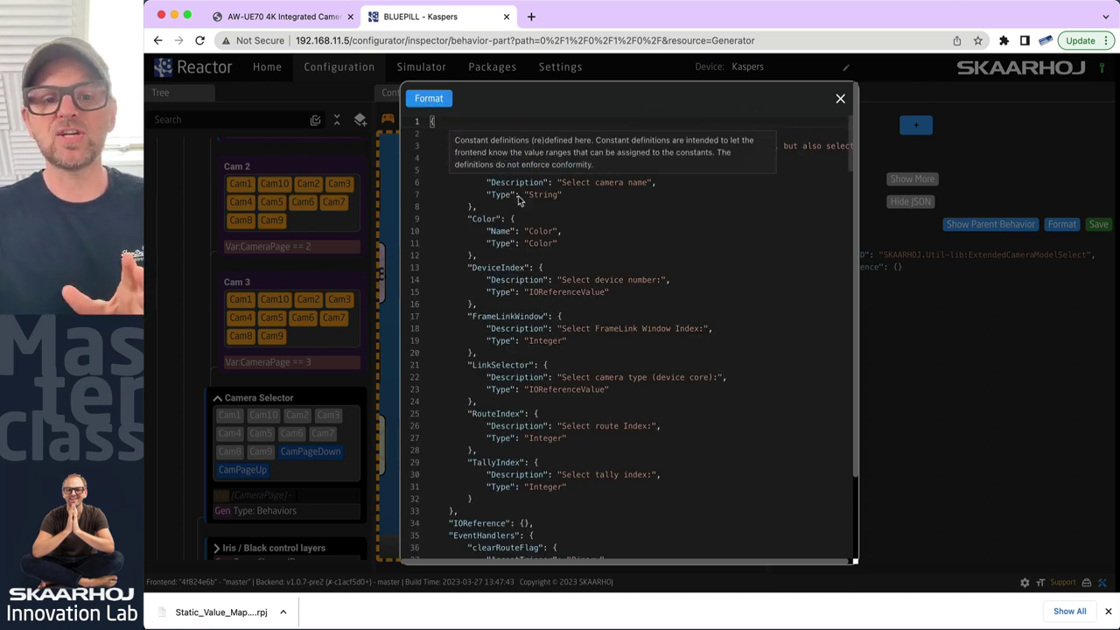
drag(447, 158, 492, 511)
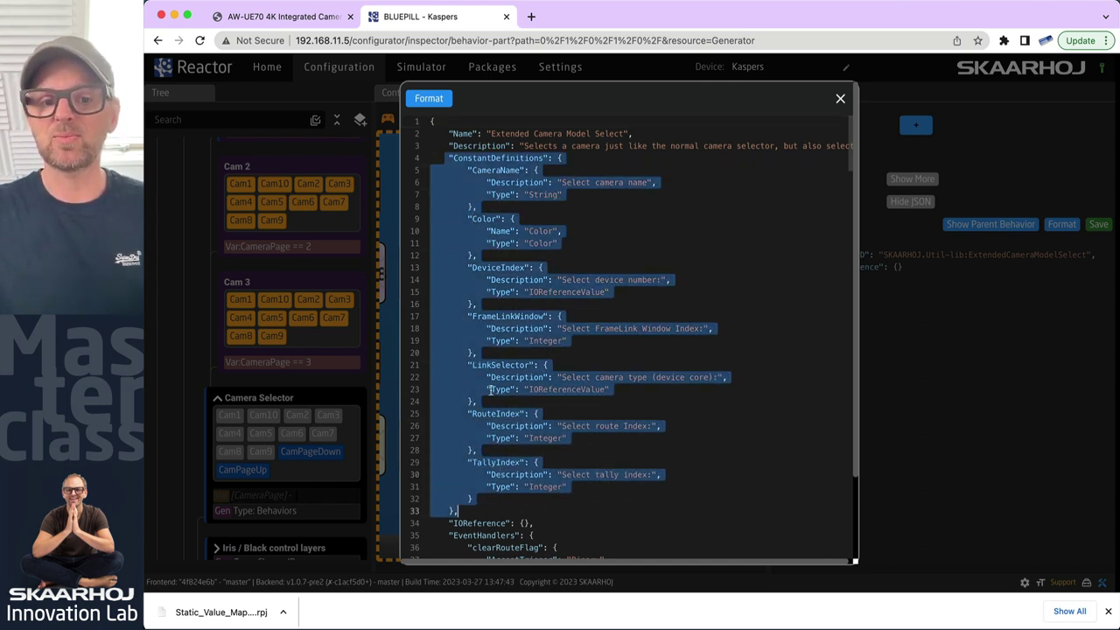
double_click(509, 461)
double_click(496, 413)
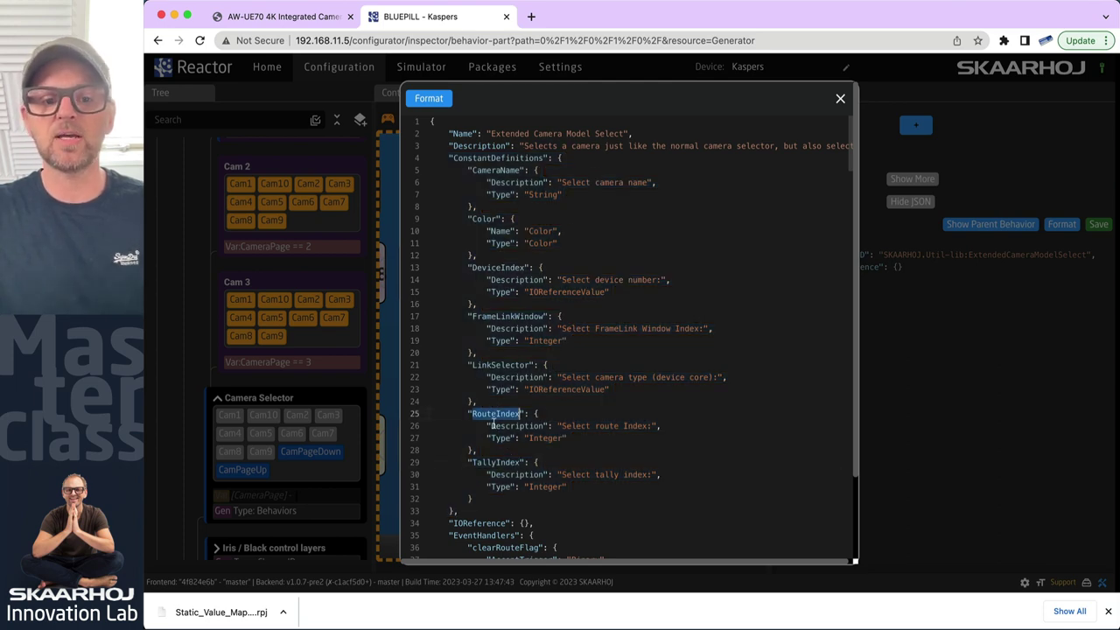
double_click(495, 462)
click(493, 365)
double_click(494, 366)
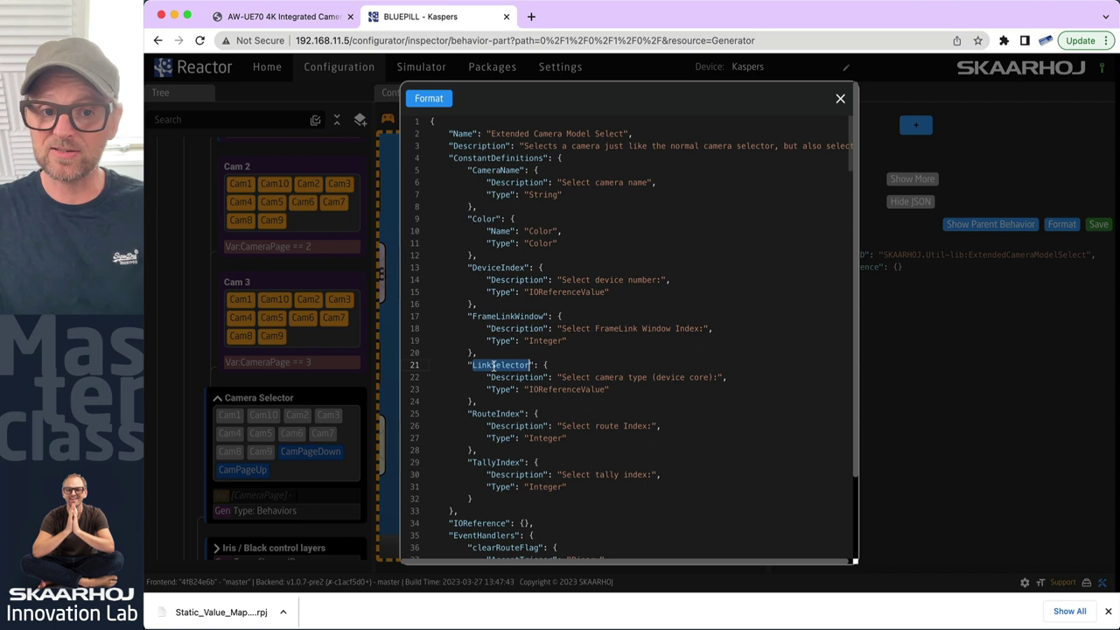
double_click(497, 267)
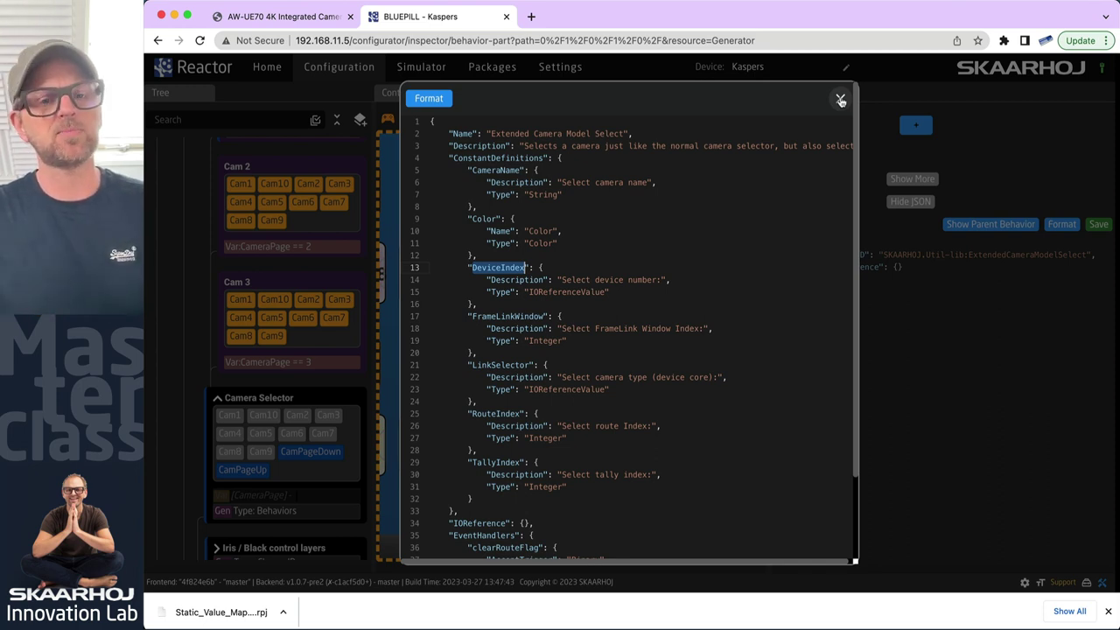
- Examine the EventHandlers section, comparing the triggers and binary types of the clearRouteFlag and setRouteFlag handlers
scroll(678, 362, down, 5)
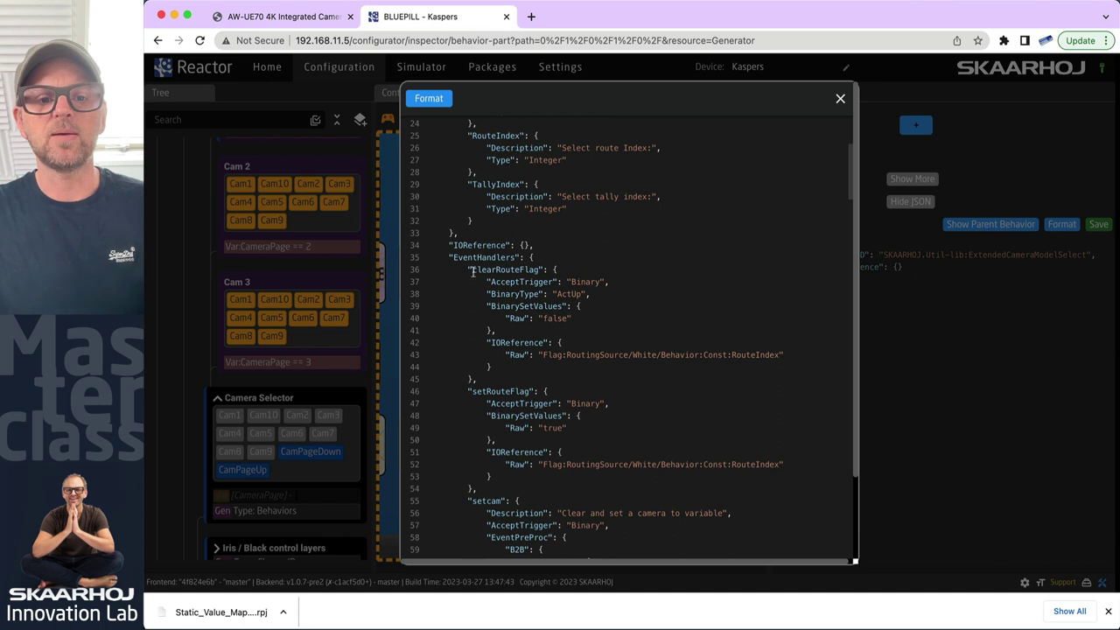
drag(449, 257, 509, 376)
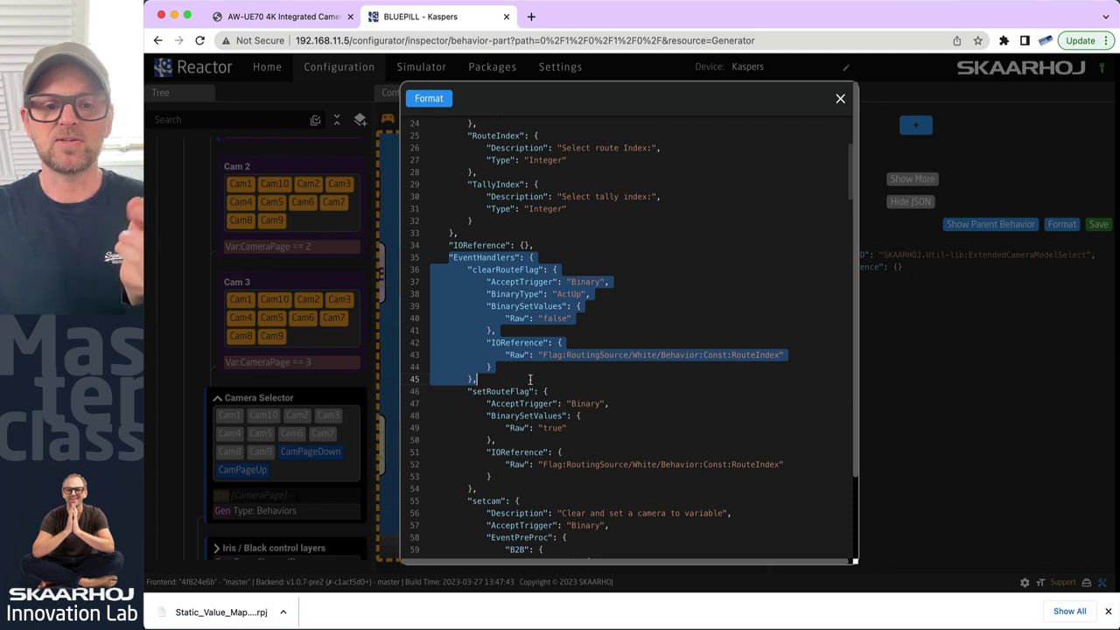
click(531, 379)
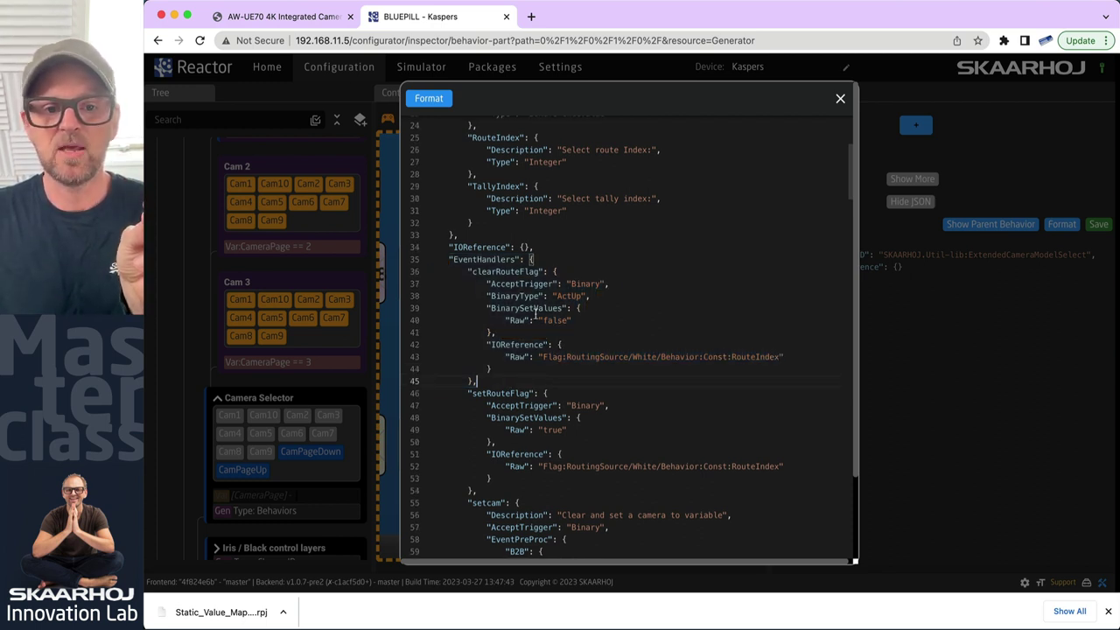
double_click(500, 272)
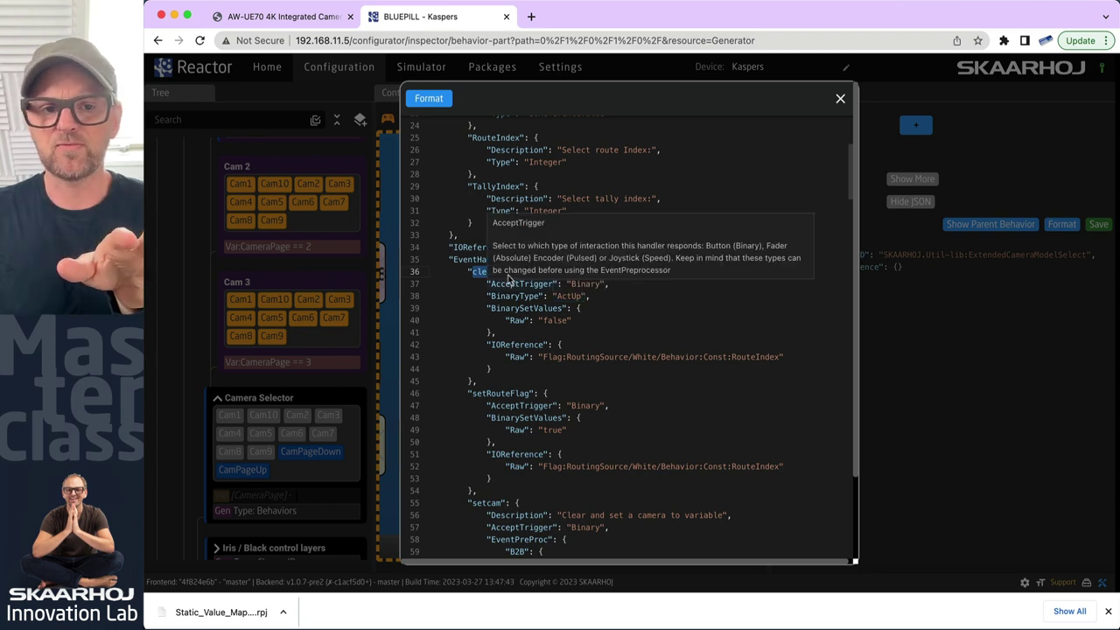
scroll(512, 398, down, 5)
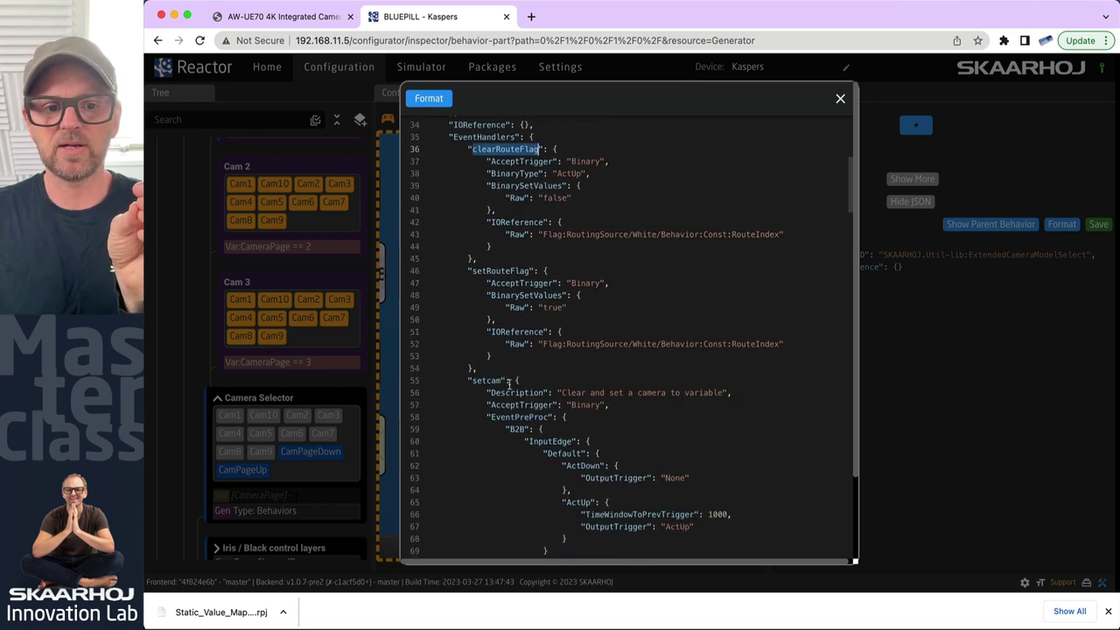
drag(468, 224, 477, 322)
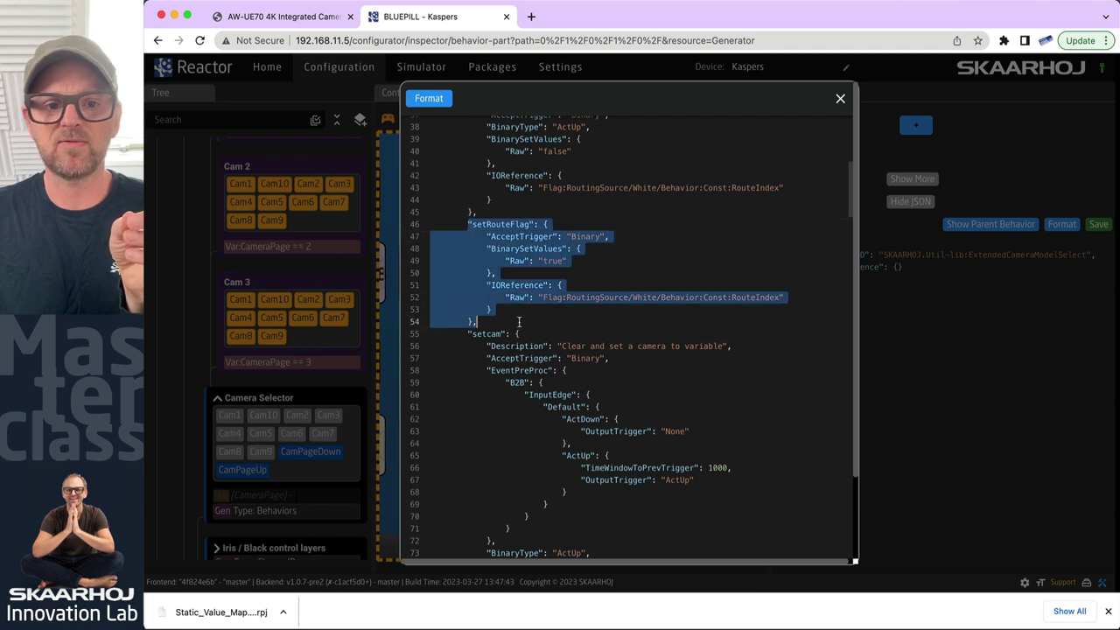
scroll(530, 321, up, 5)
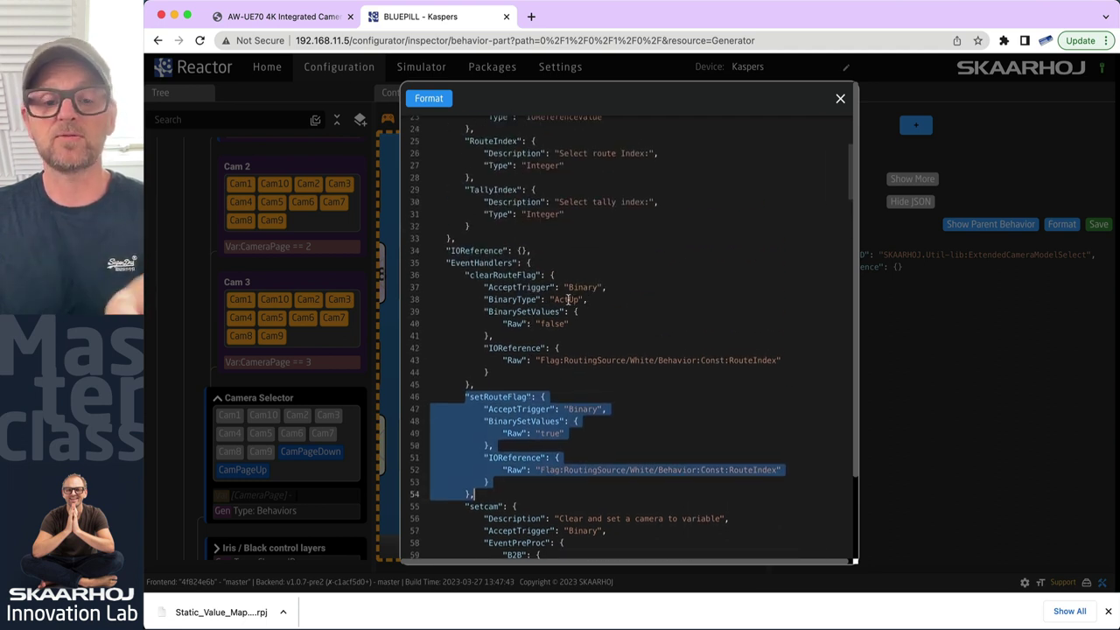
double_click(569, 300)
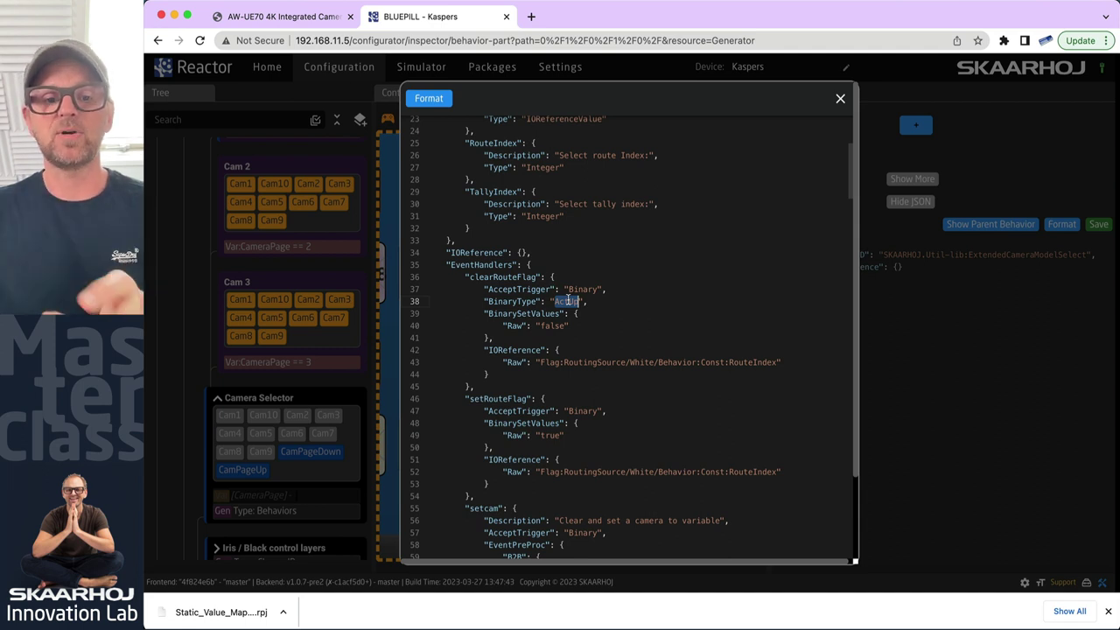
double_click(505, 399)
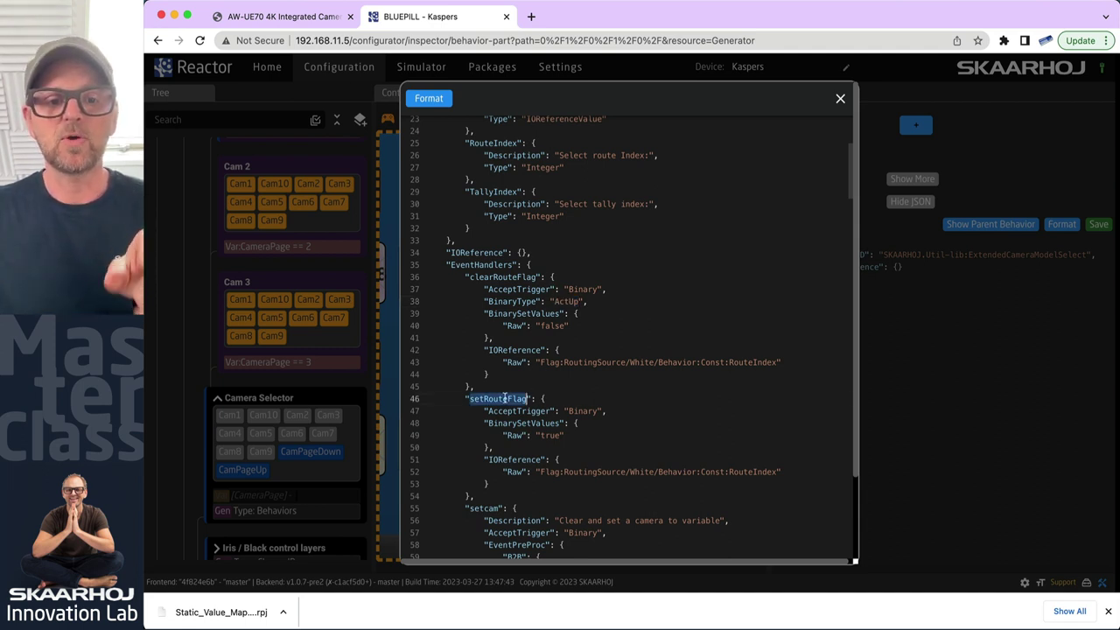
mouse_move(490, 416)
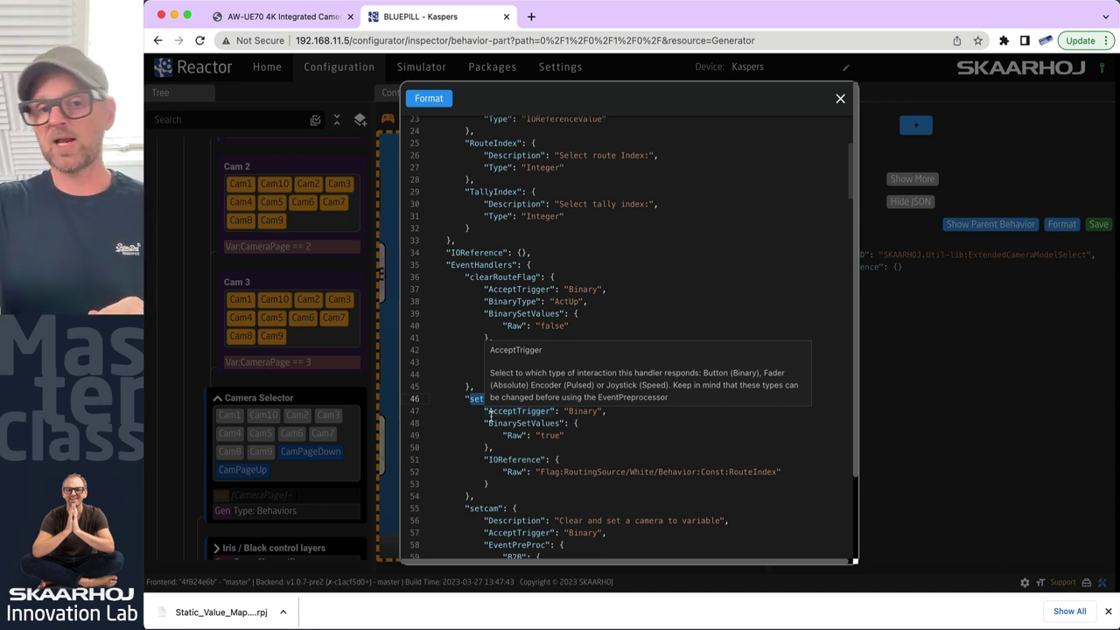
- Examine the setcam event handler's IO reference variable and the DeviceIndex constant it assigns
scroll(522, 510, down, 5)
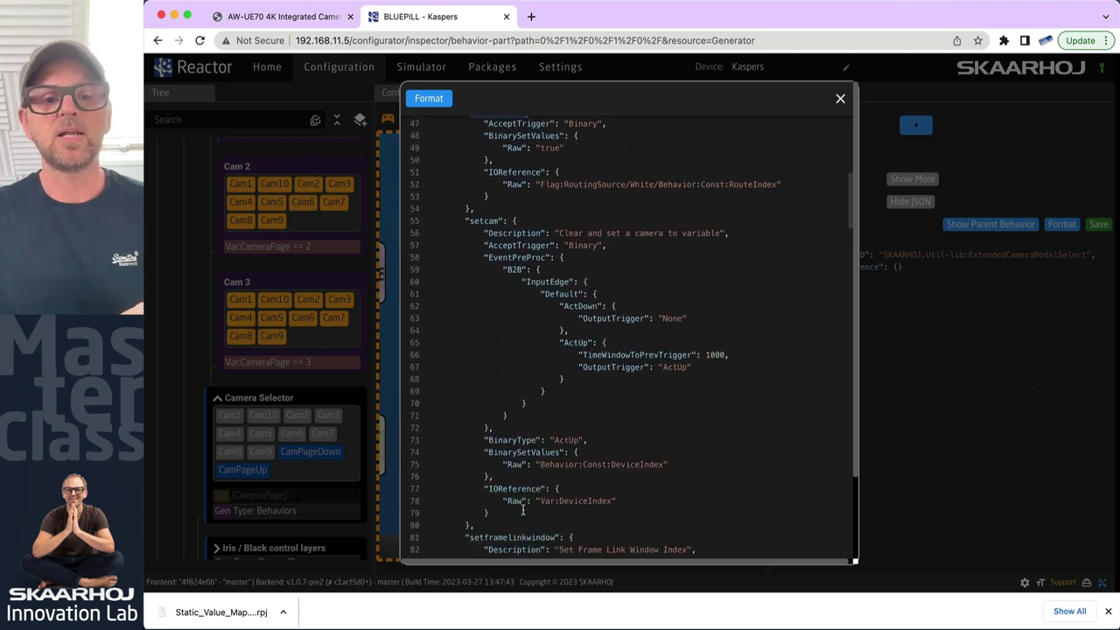
double_click(481, 221)
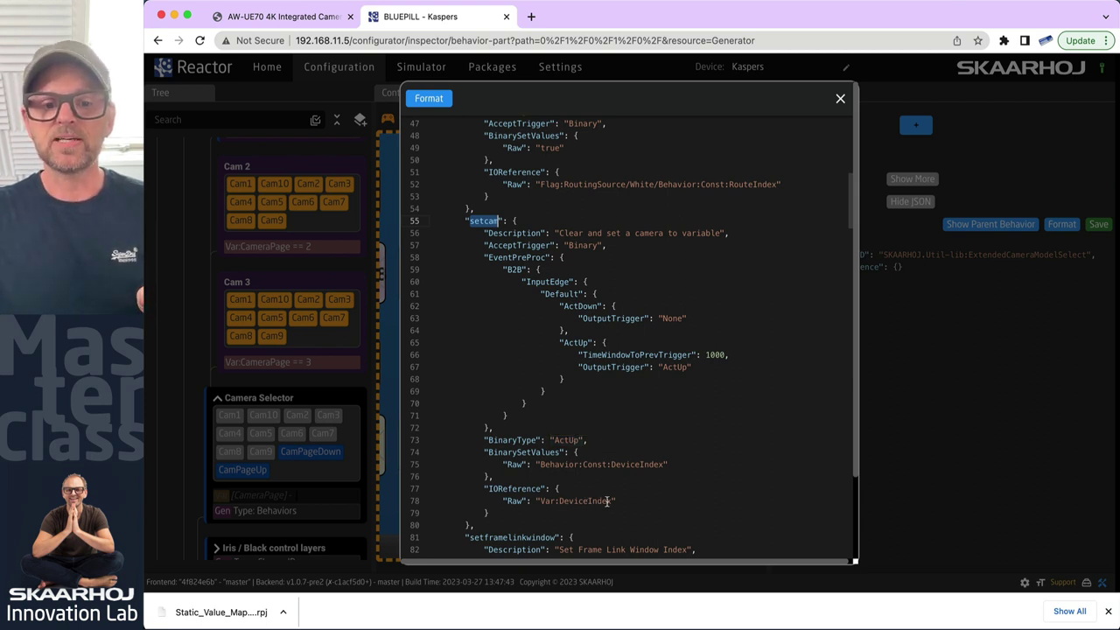
drag(611, 501, 540, 500)
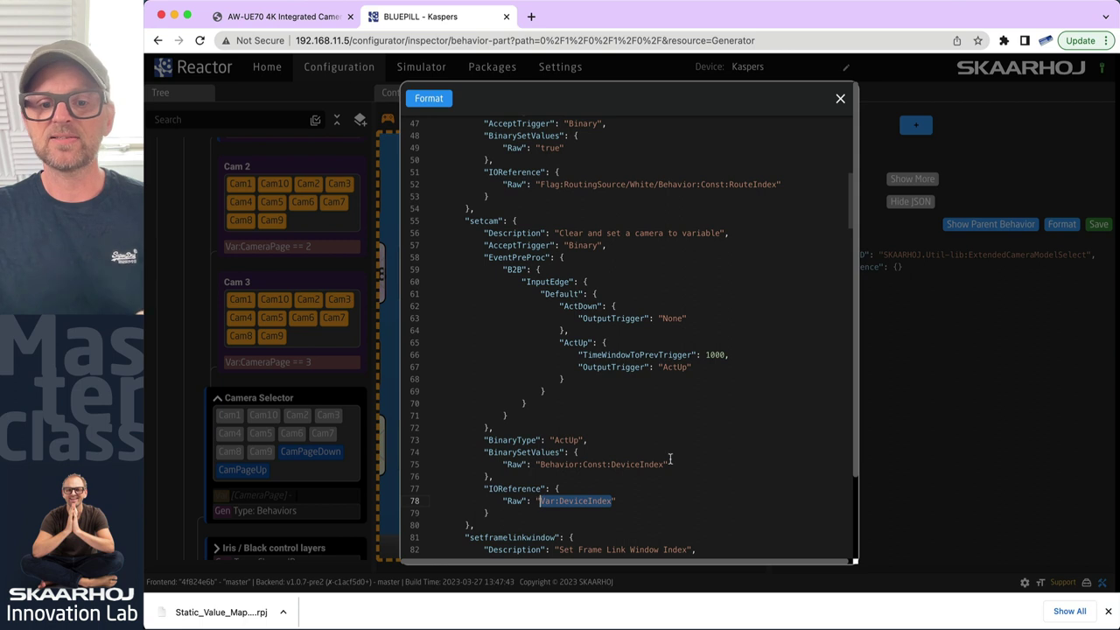
drag(664, 464, 539, 464)
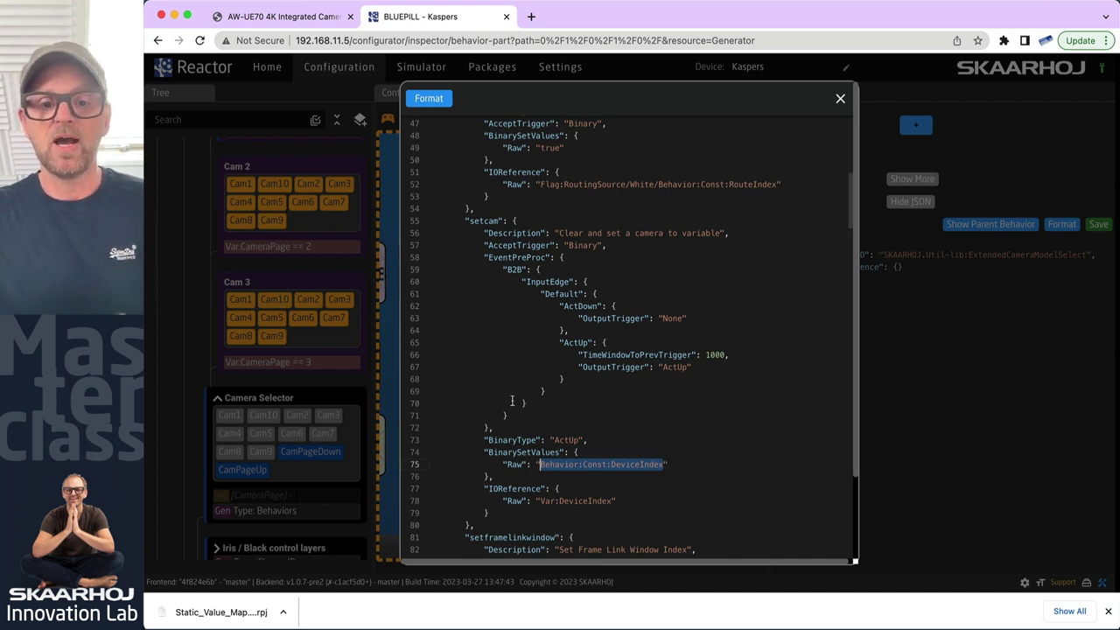
- Examine the setcam handler's EventPreProc block, focusing on the ActUp trigger's TimeWindowToPrevTrigger value
drag(482, 257, 517, 428)
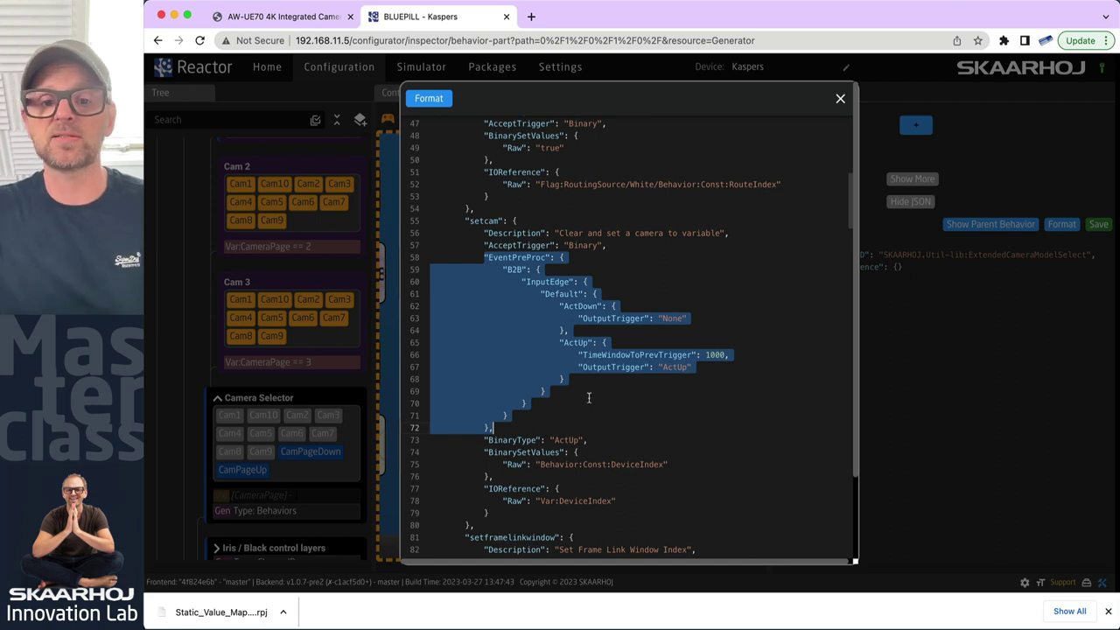
double_click(716, 355)
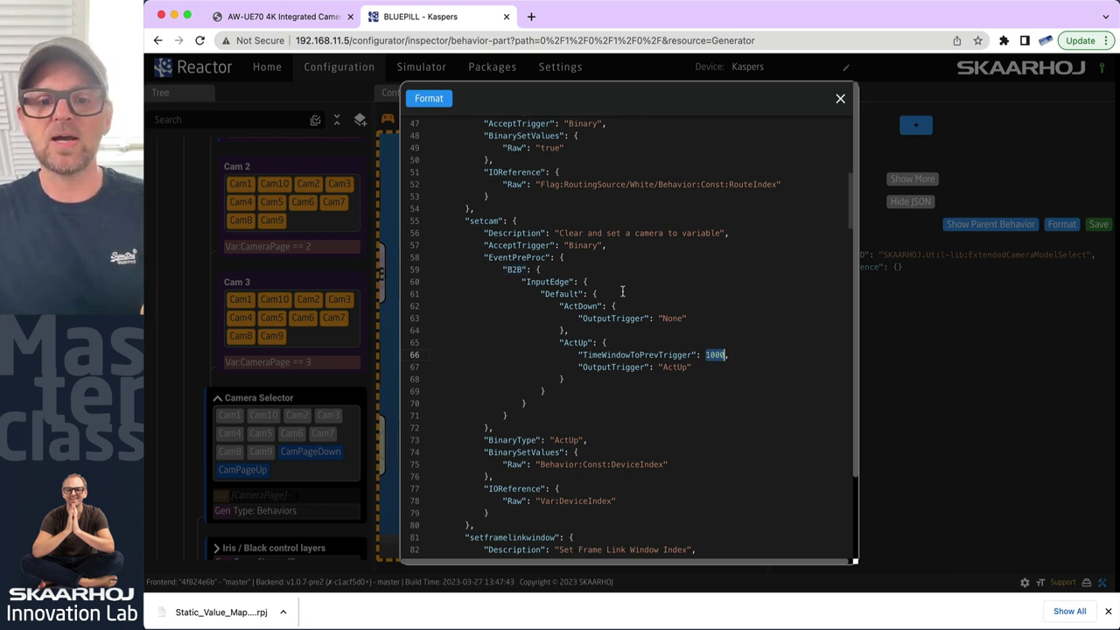
double_click(633, 354)
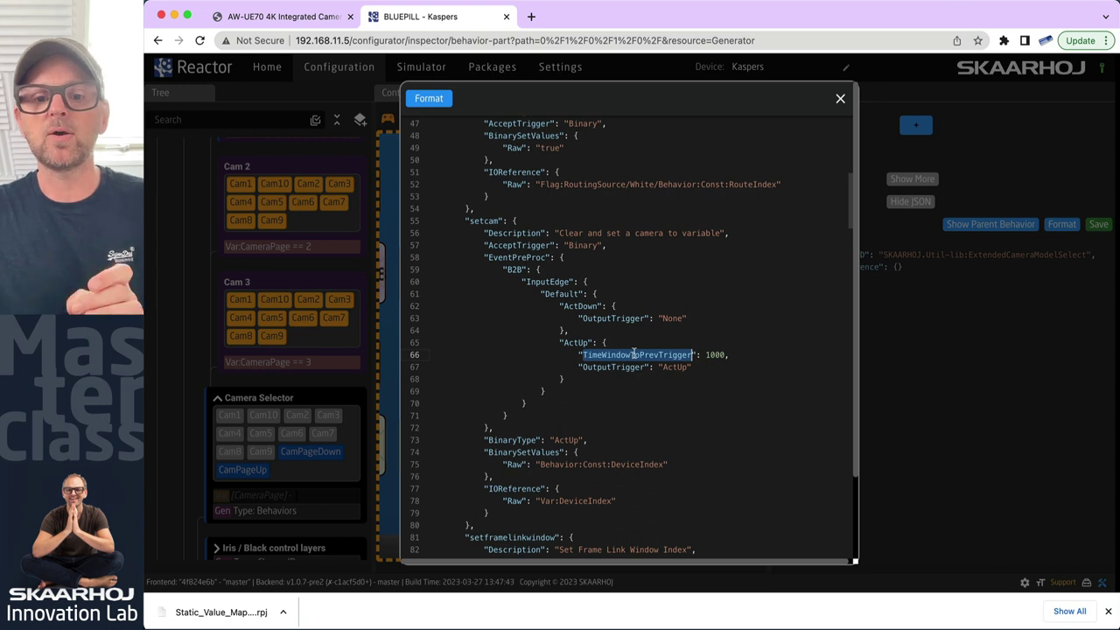
double_click(716, 354)
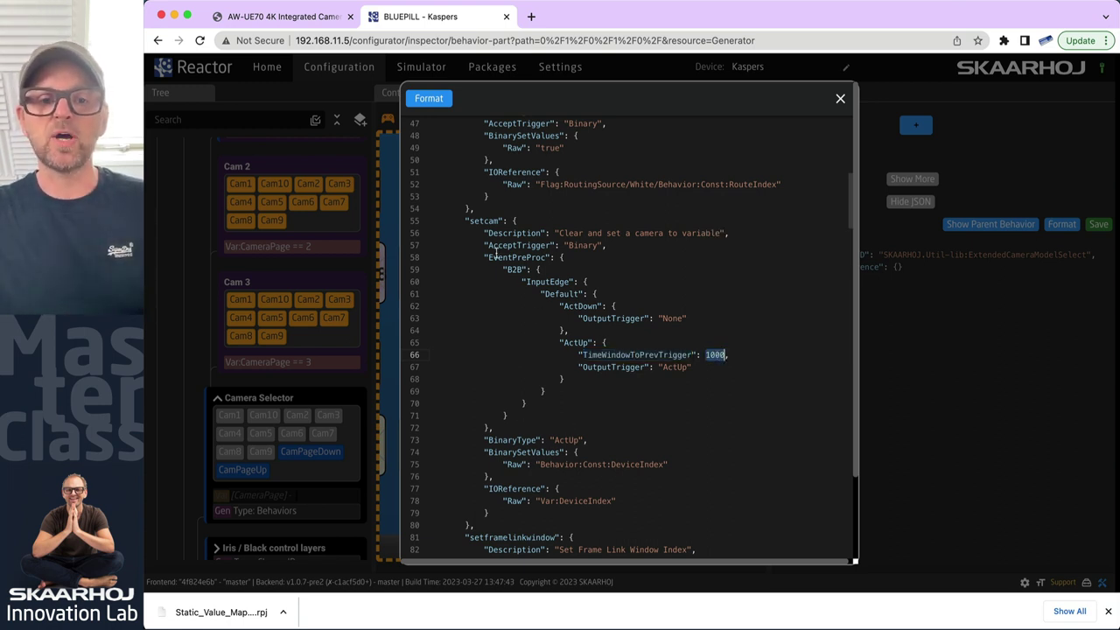
mouse_move(496, 255)
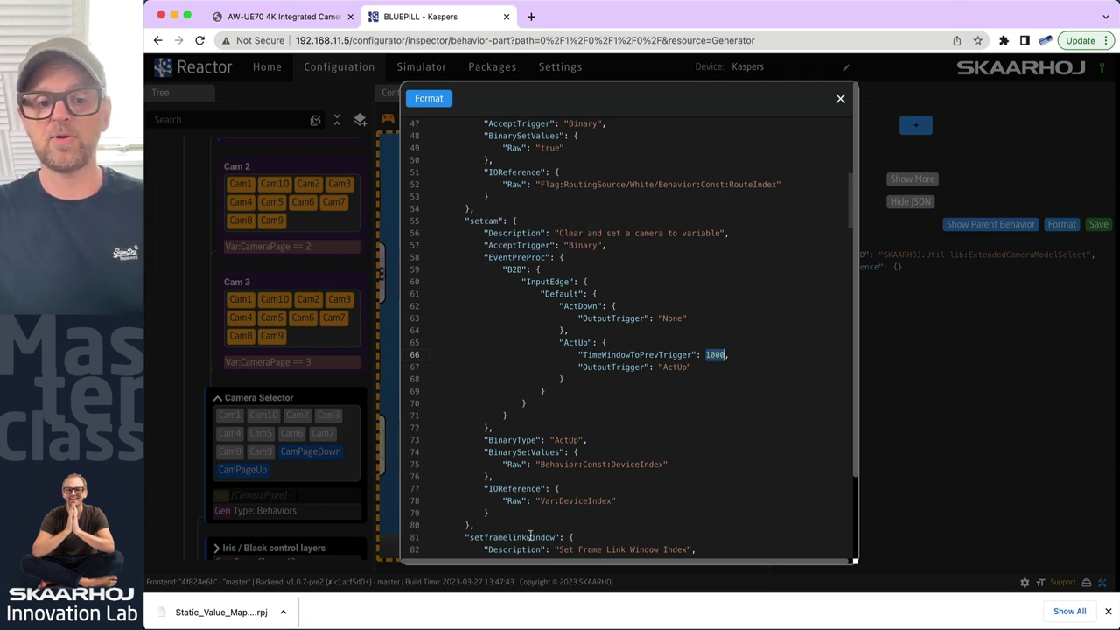
- Find the toggleDevice event handler in the parent behavior and examine its ActiveIf condition on LinkSelector
scroll(534, 538, down, 10)
scroll(536, 544, down, 10)
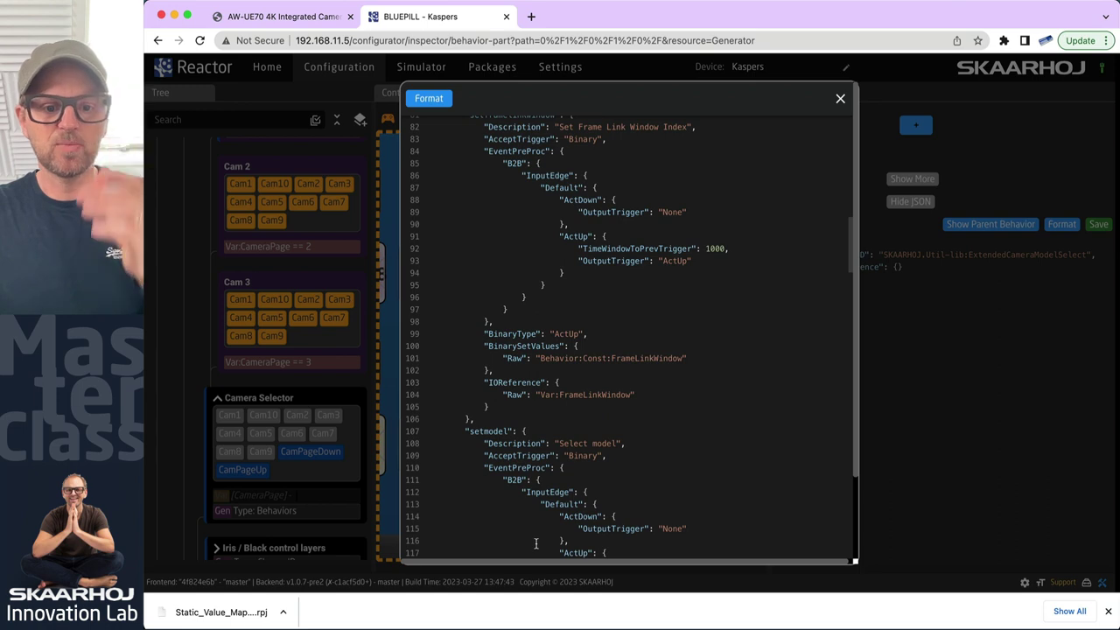
scroll(536, 544, down, 20)
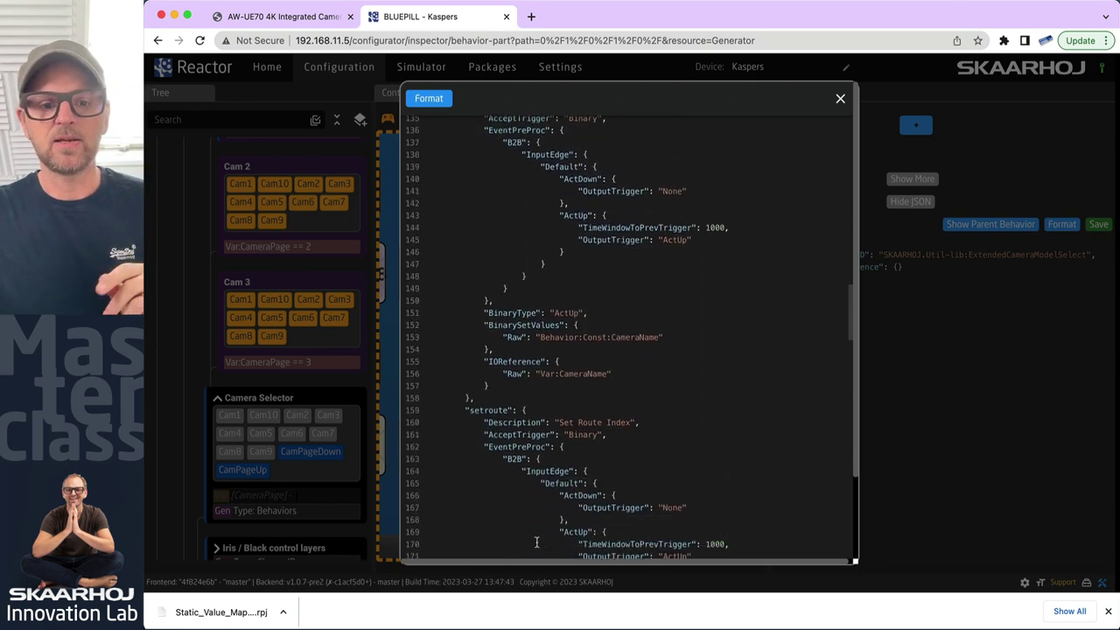
scroll(538, 487, down, 13)
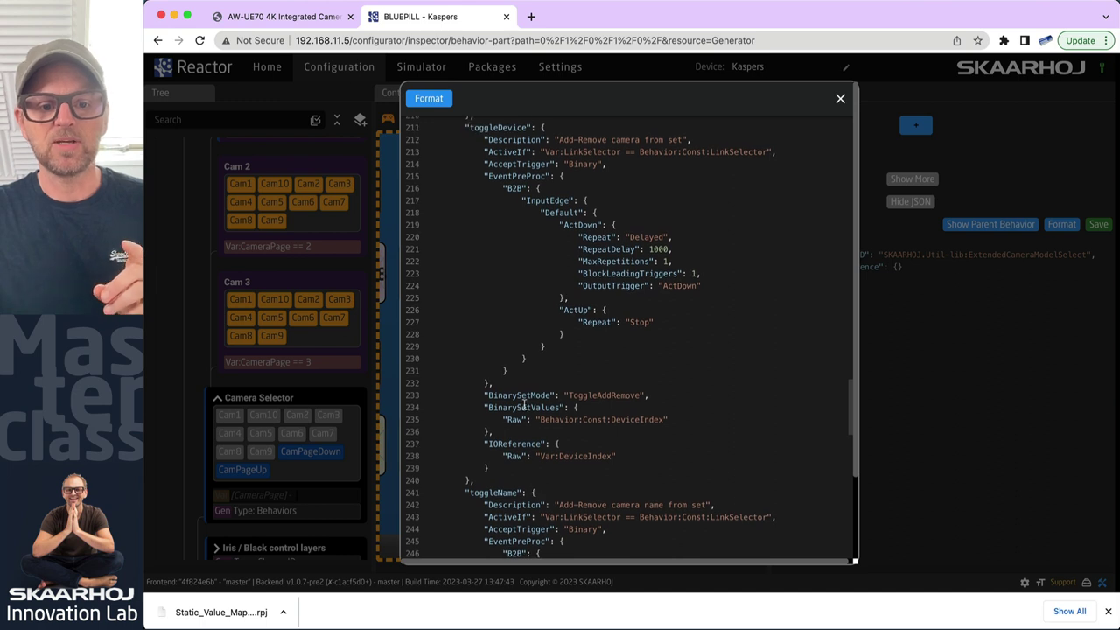
double_click(476, 130)
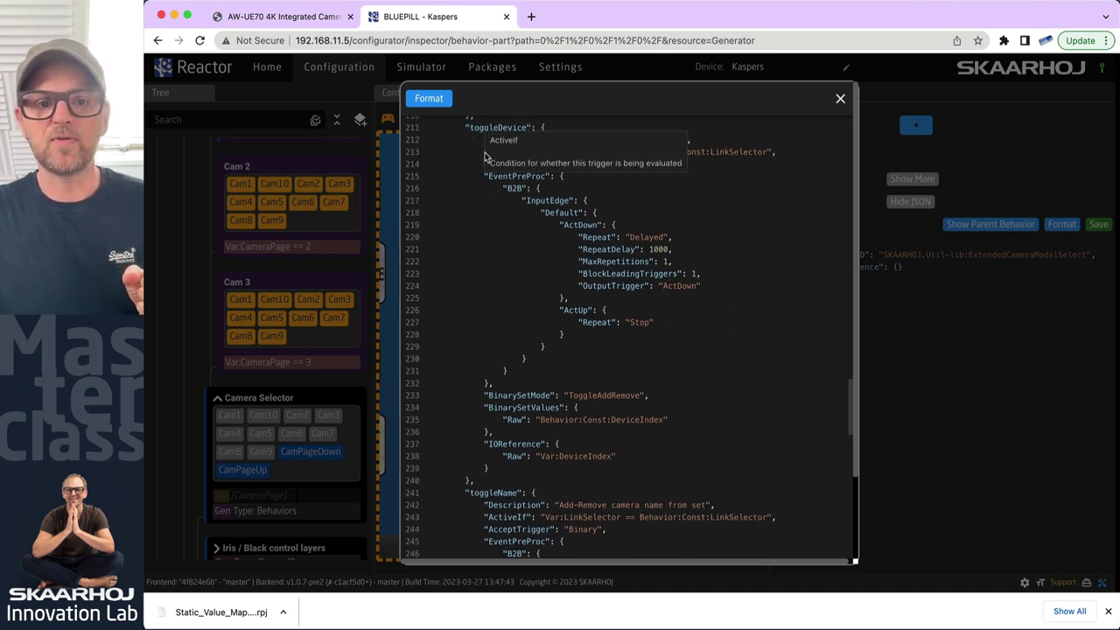
drag(777, 152, 484, 152)
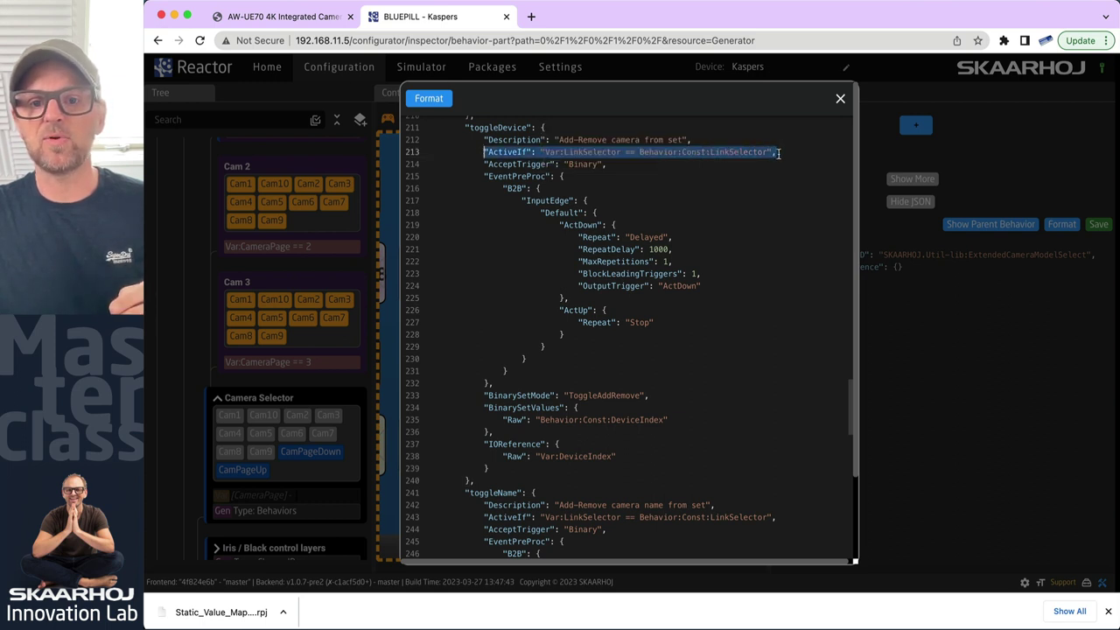
drag(767, 151, 791, 152)
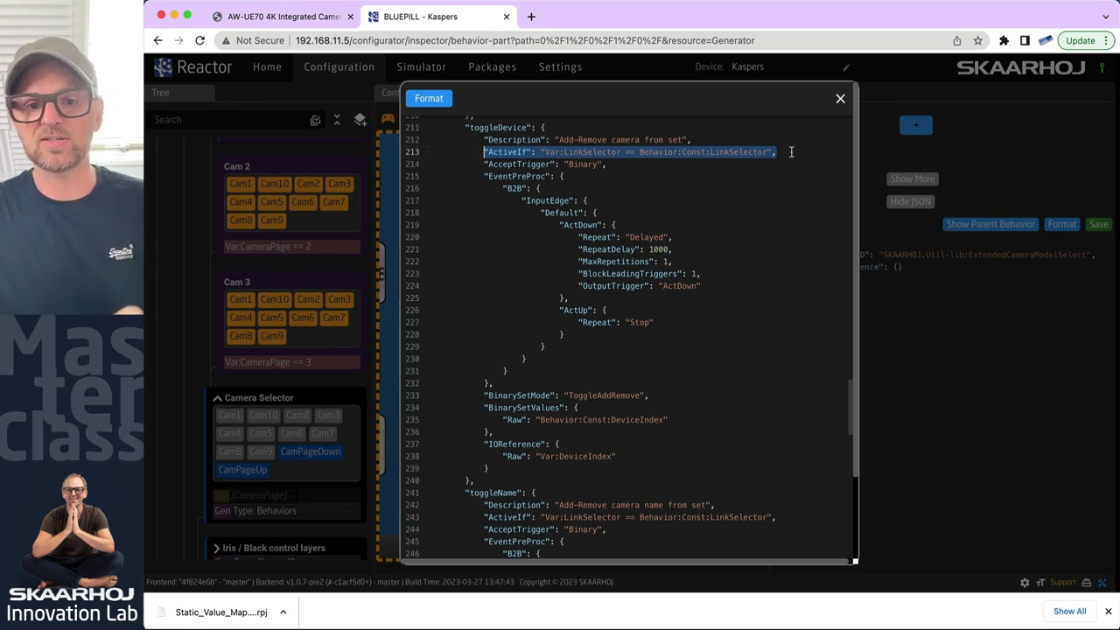
- Examine toggleDevice's EventPreProc block with its delayed repeat, and the IO reference that the handler toggles
drag(485, 179, 536, 386)
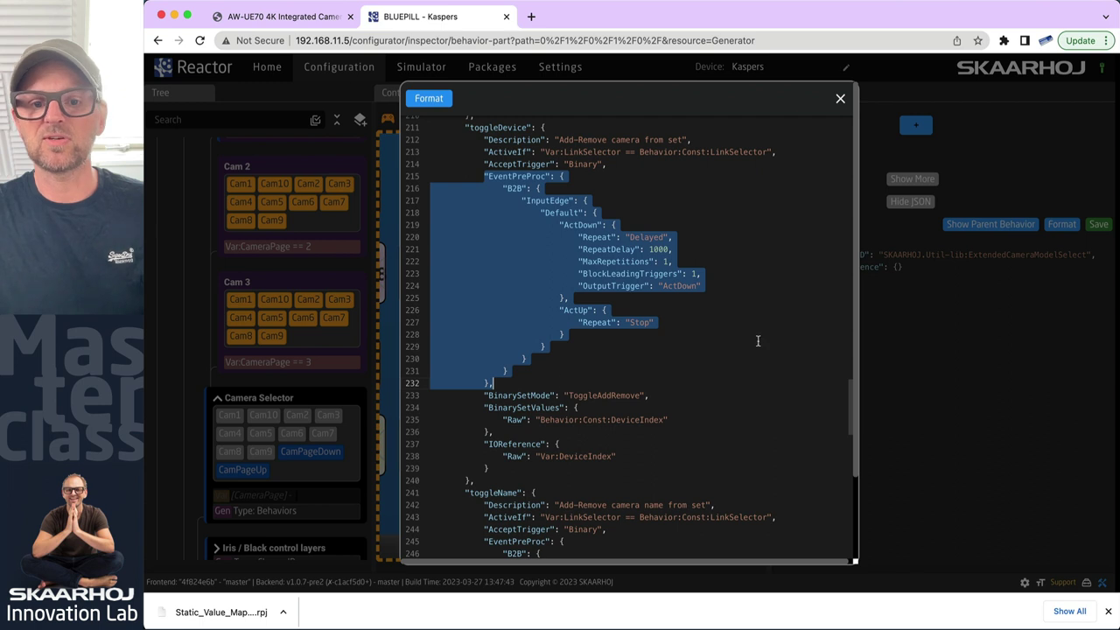
click(709, 248)
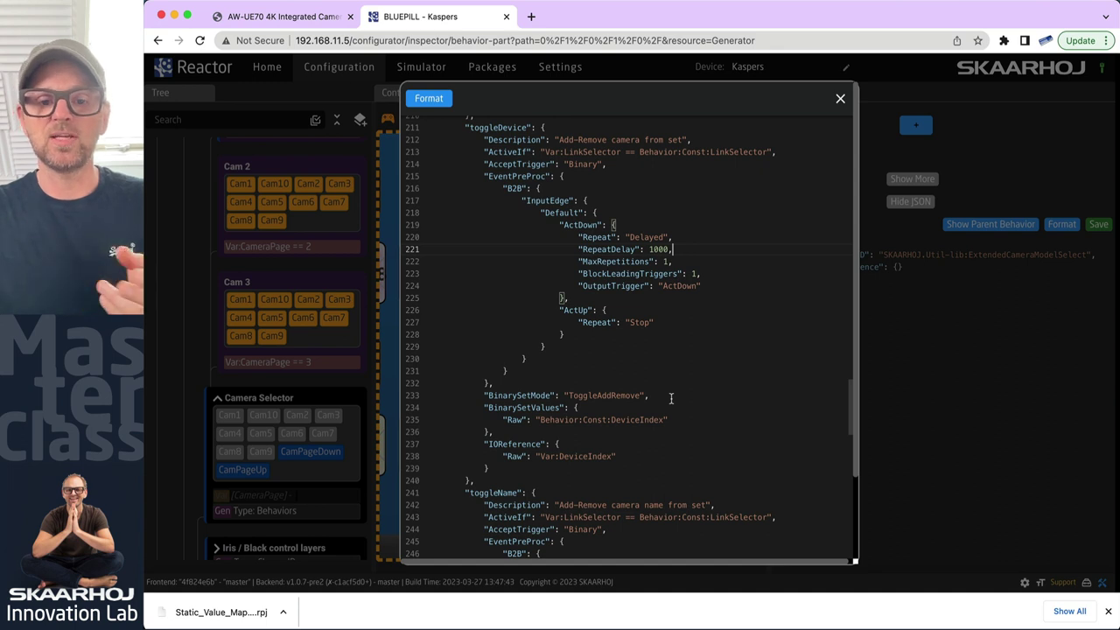
click(626, 456)
key(shift+Up)
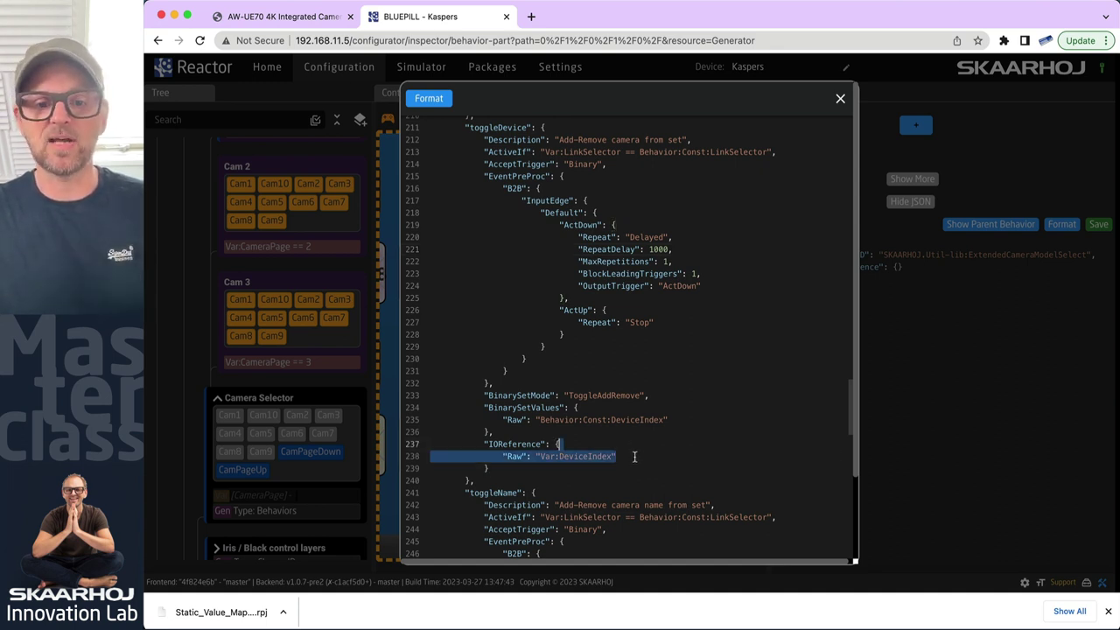
- Review the toggleName, toggleRoute and toggleTally handlers that follow in the parent behavior
scroll(637, 456, down, 8)
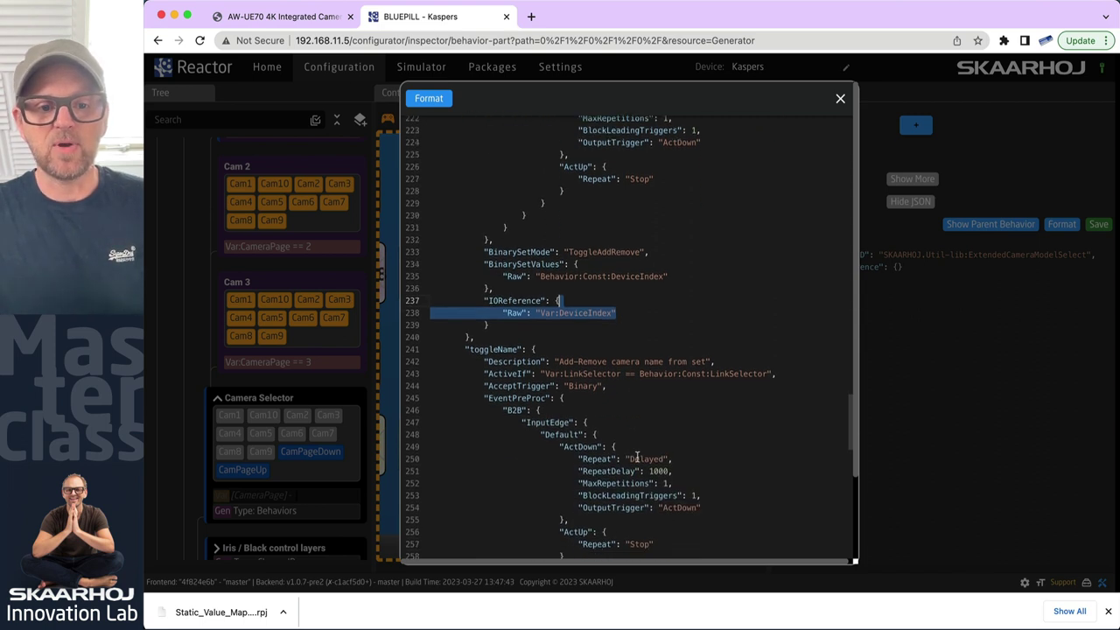
scroll(639, 457, up, 2)
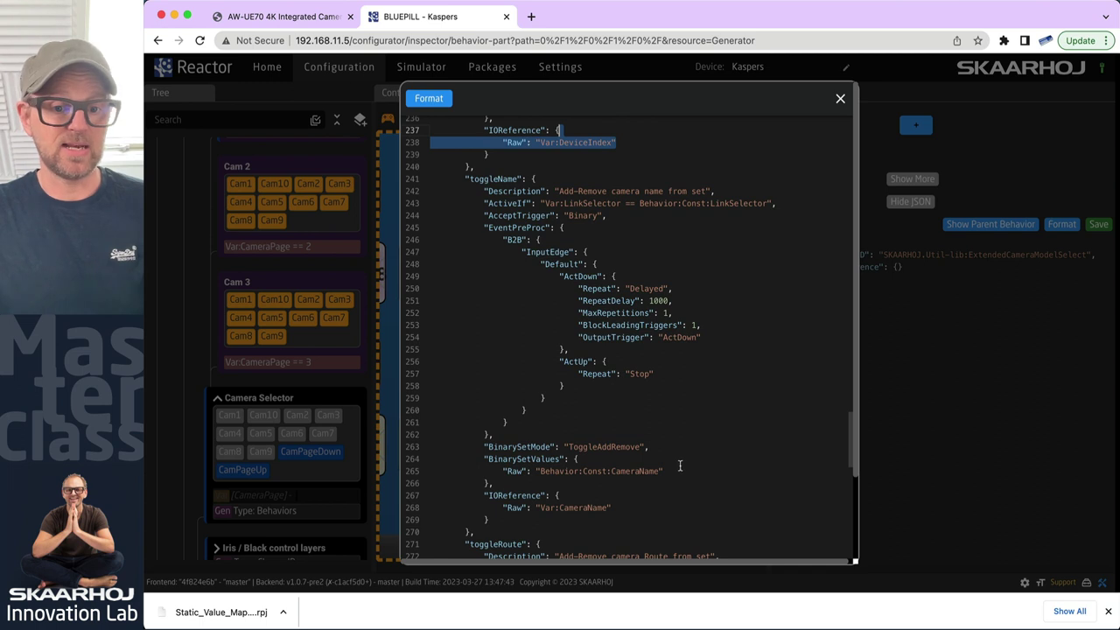
scroll(684, 467, down, 9)
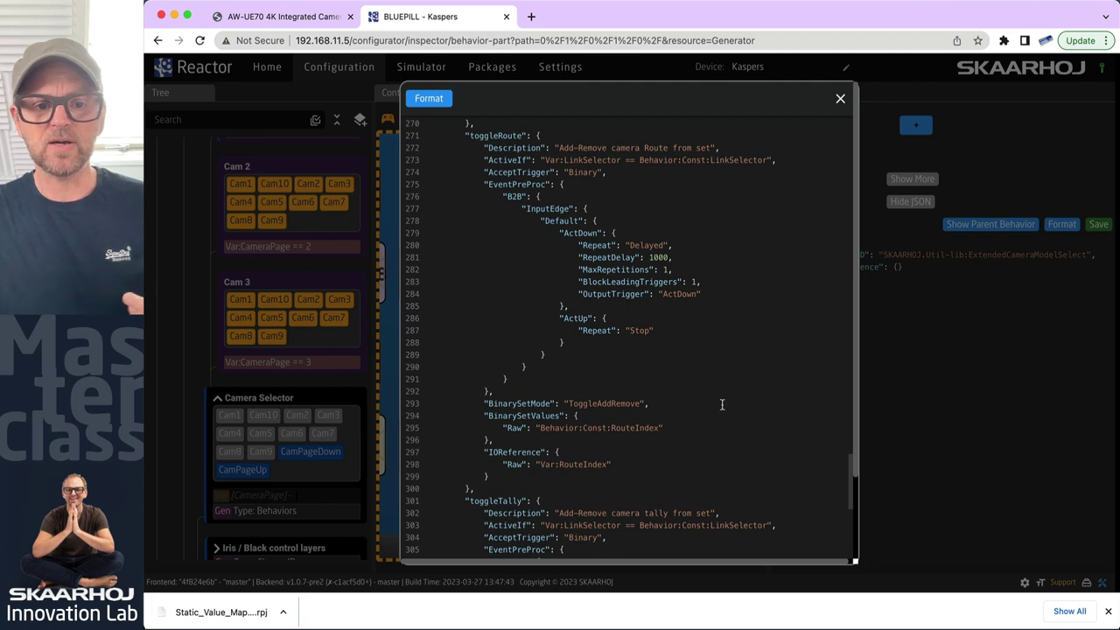
scroll(722, 404, down, 12)
- Go back through the handlers to the start of the parent behavior's JSON and close the JSON view
scroll(722, 404, up, 20)
scroll(722, 399, up, 11)
scroll(722, 395, down, 5)
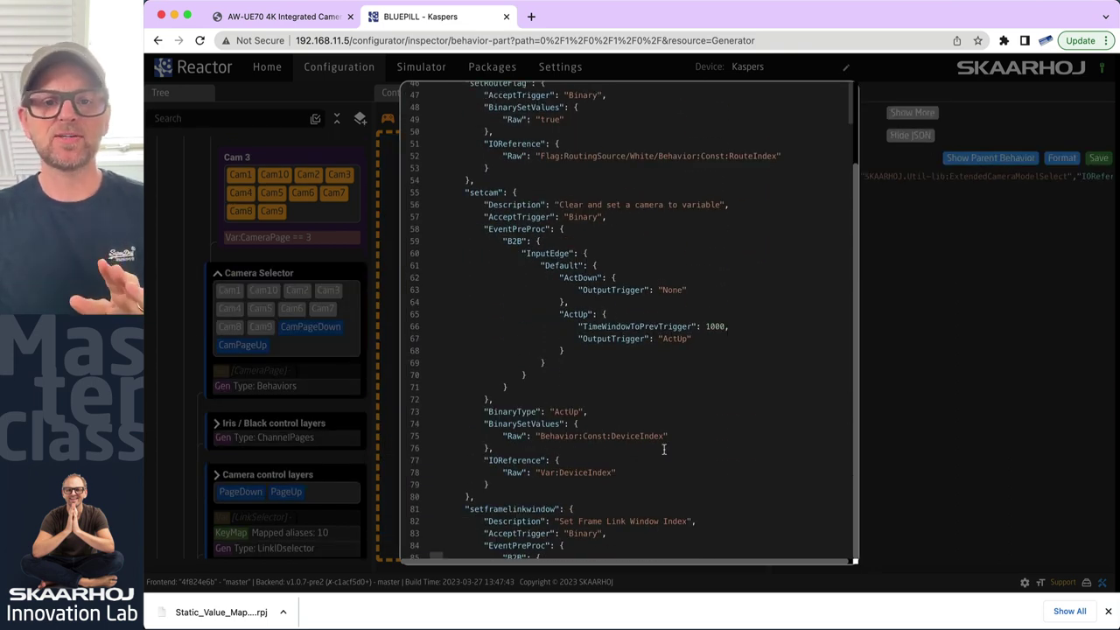
scroll(663, 448, up, 14)
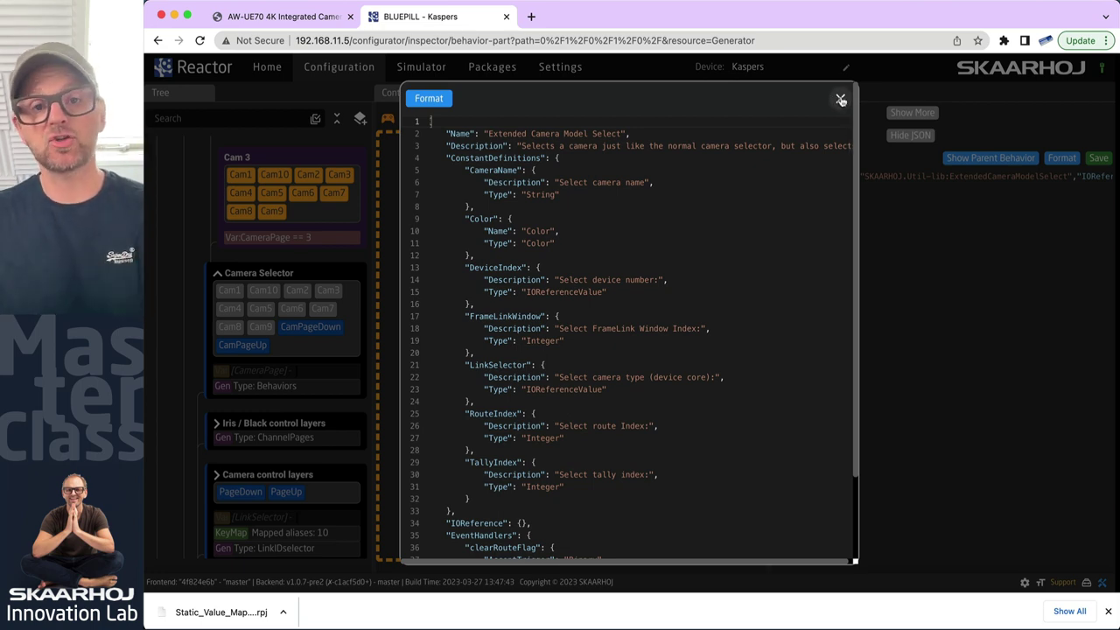
click(840, 99)
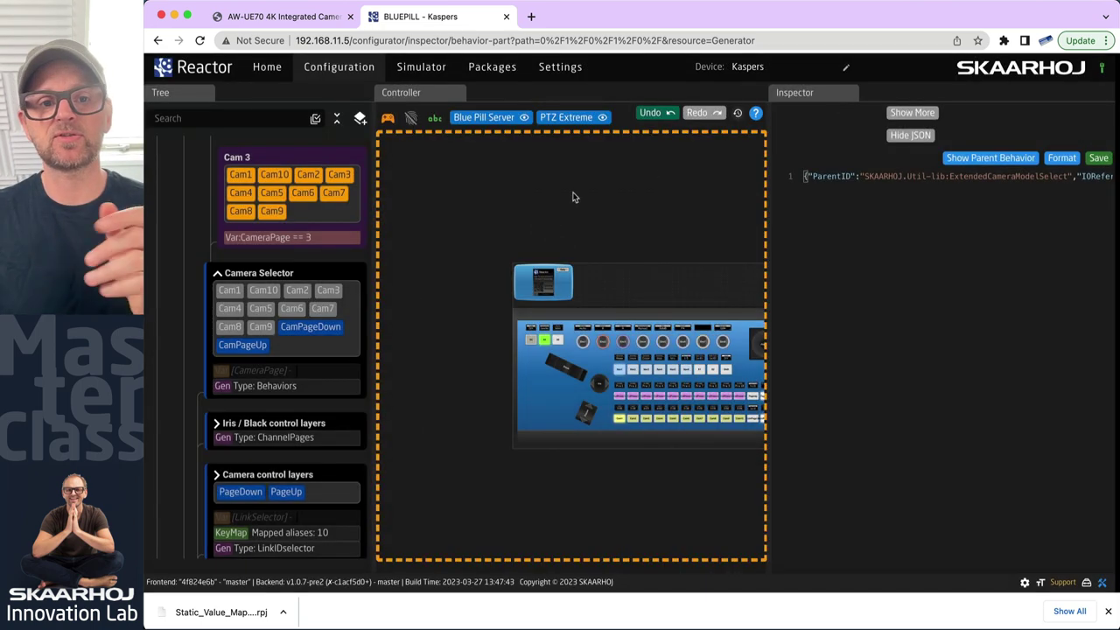
- Switch the simulated panel's camera selection to Cam2, Cam3 and back to Cam2
click(659, 404)
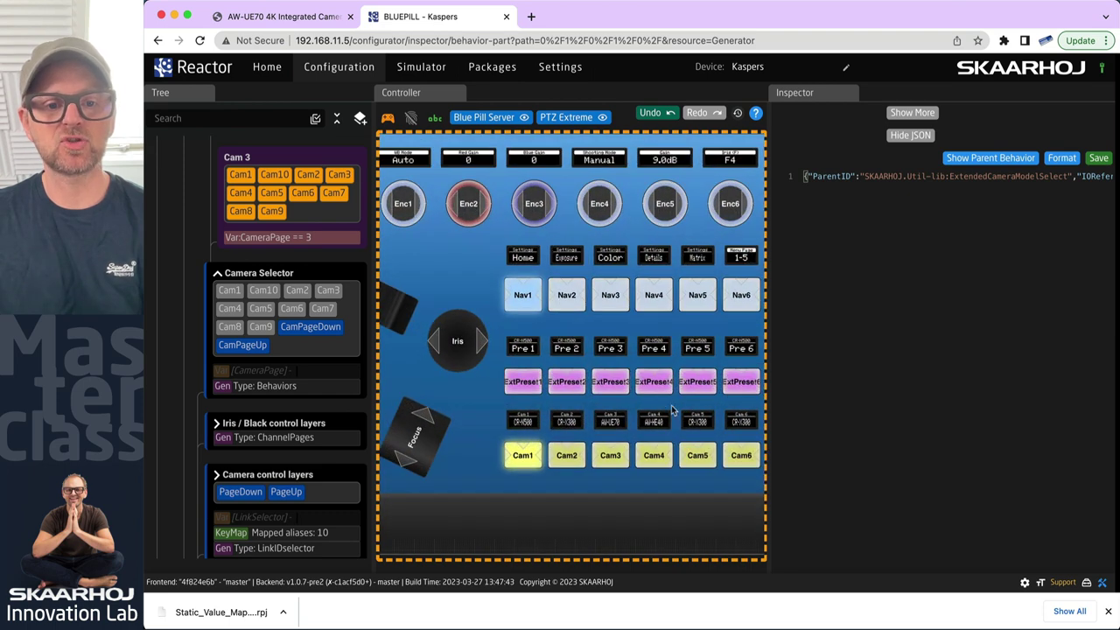
scroll(586, 403, up, 5)
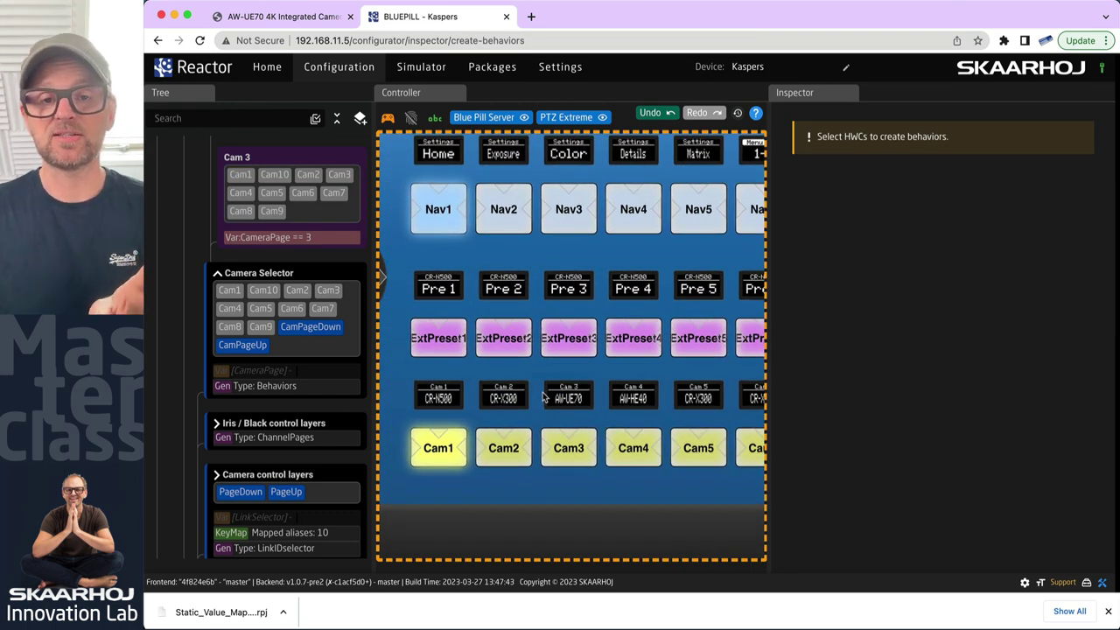
click(501, 456)
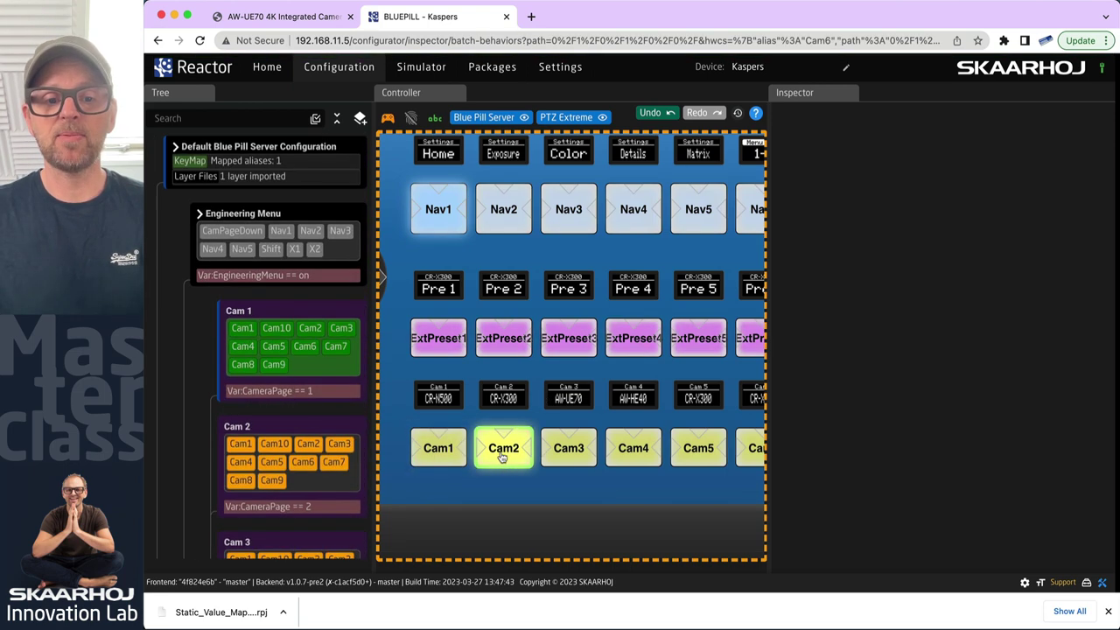
click(568, 454)
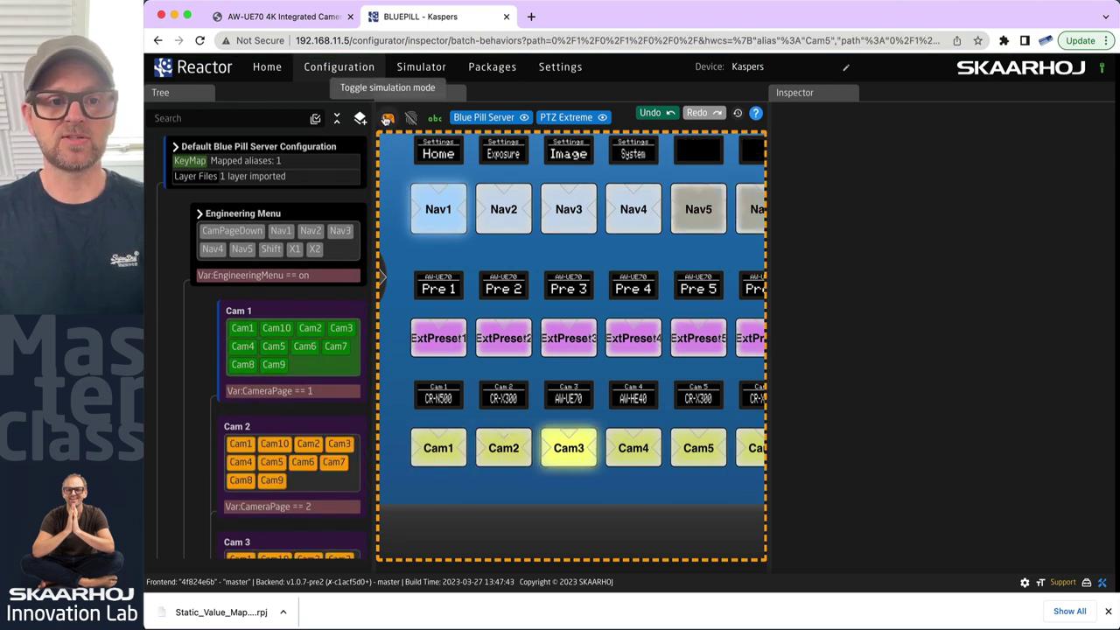
click(506, 457)
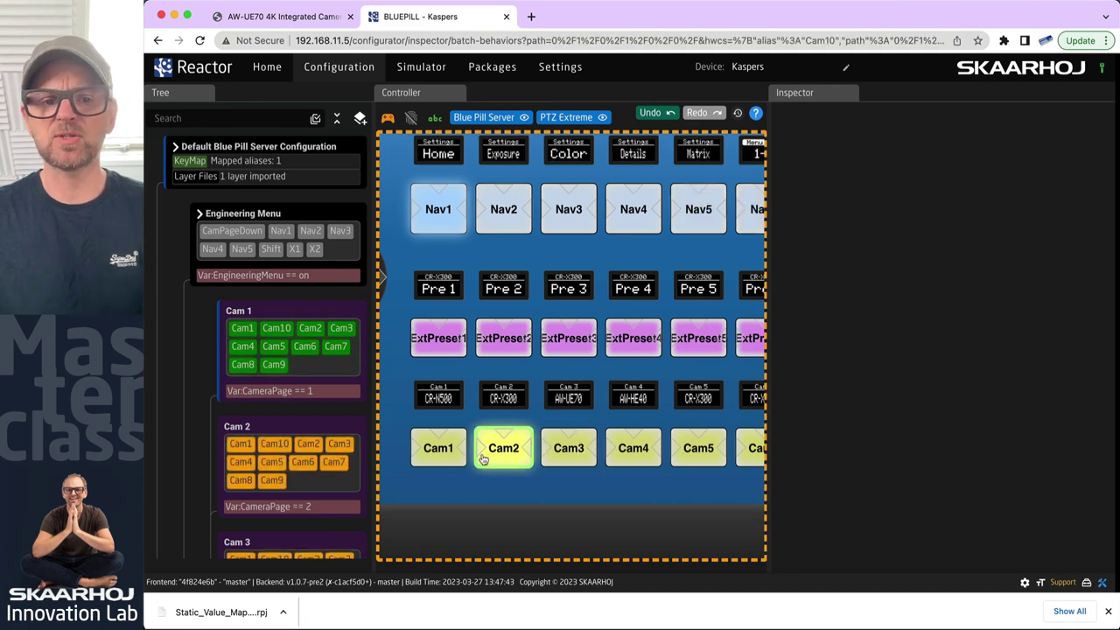
- Add Cam1 and Cam5 to the Cam2 selection by holding their buttons, and try to add Cam3 as well
click(429, 460)
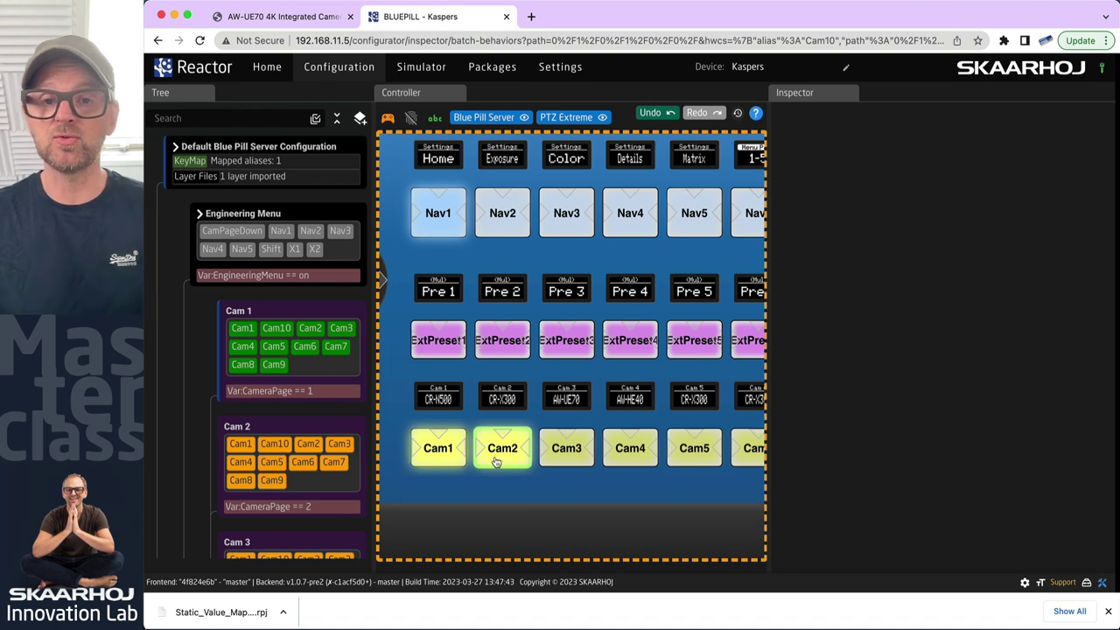
click(567, 456)
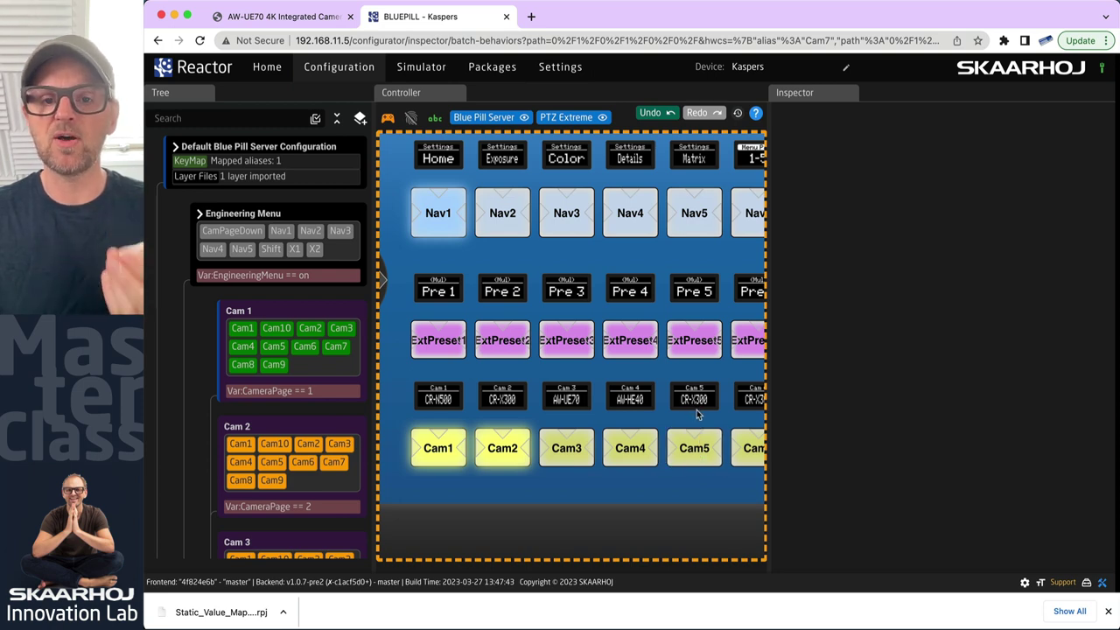
click(697, 457)
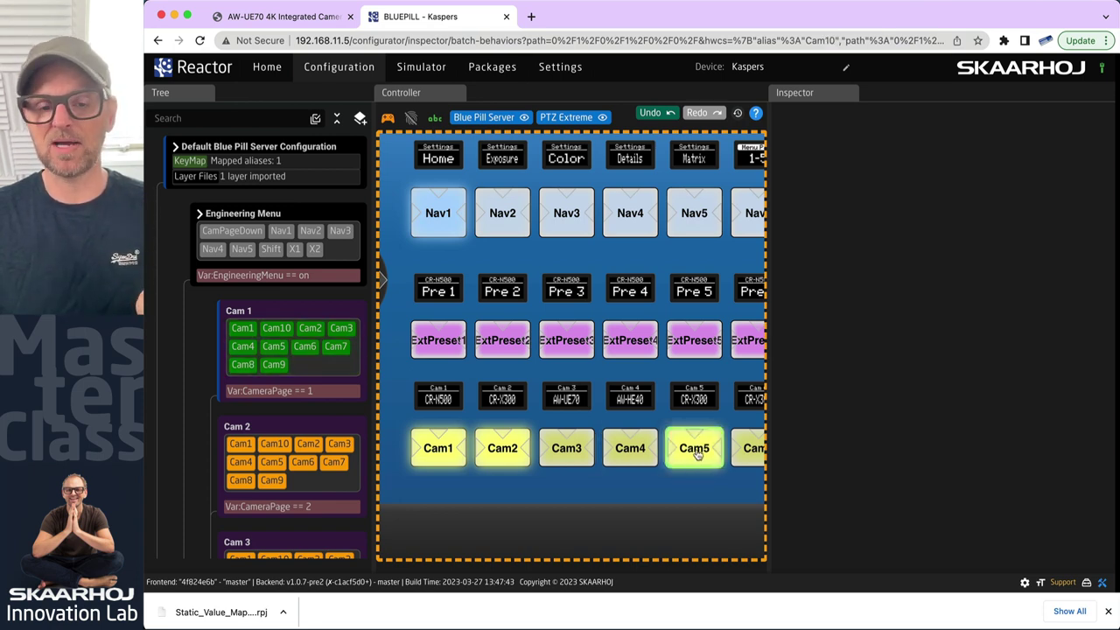
- Inspect the Generic PTZ Control layer's DeviceIndex and LinkSelector variables and the panel's encoder displays for the multi-camera selection
scroll(247, 366, up, 10)
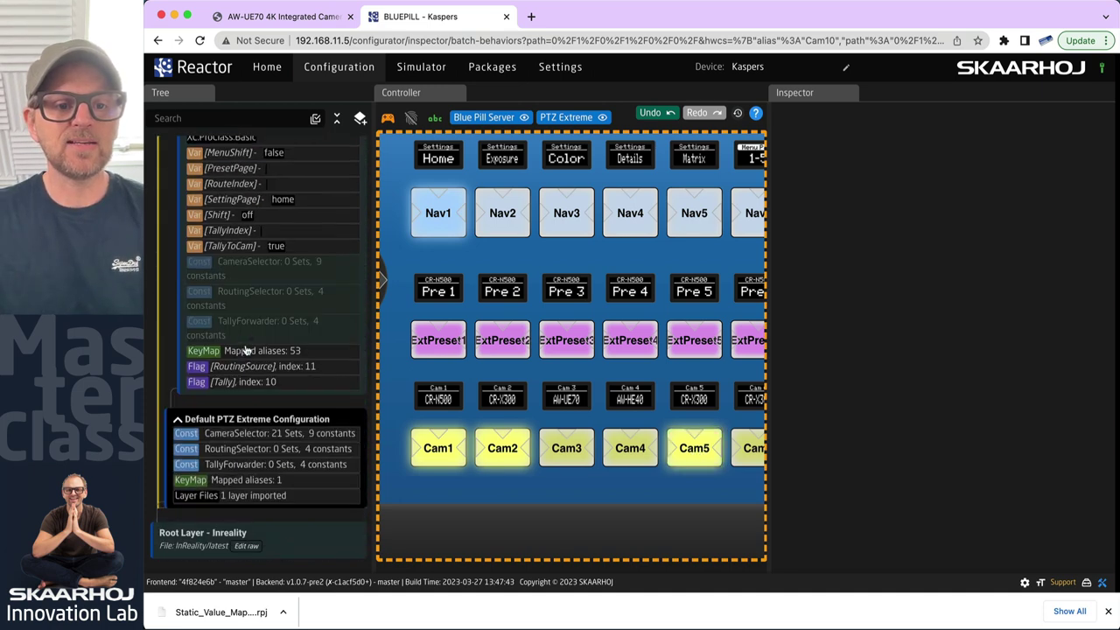
scroll(246, 349, up, 4)
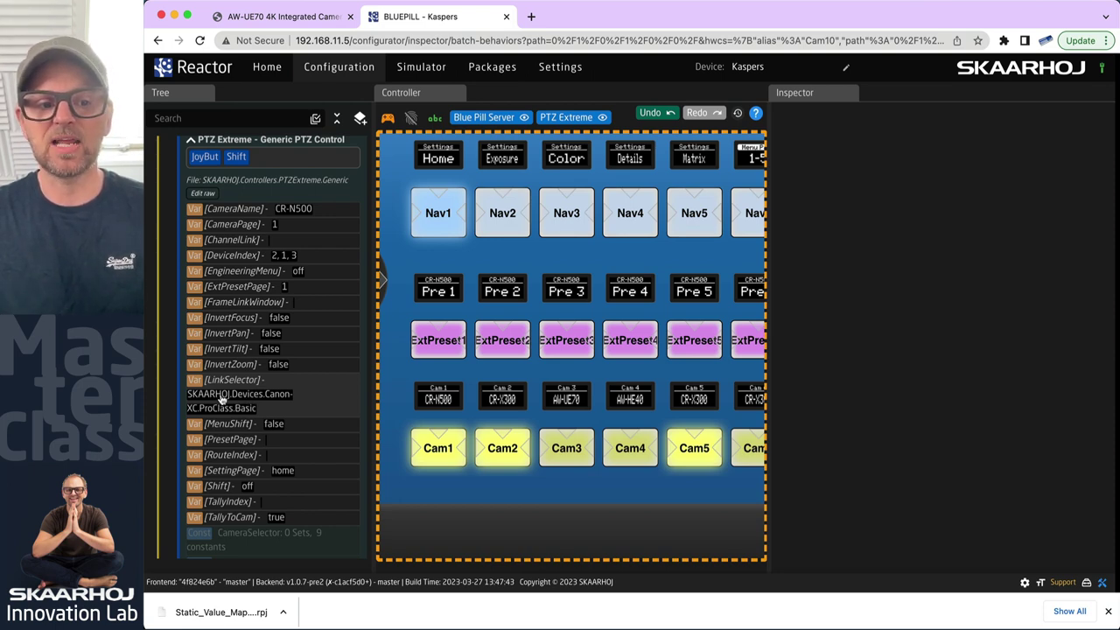
click(468, 258)
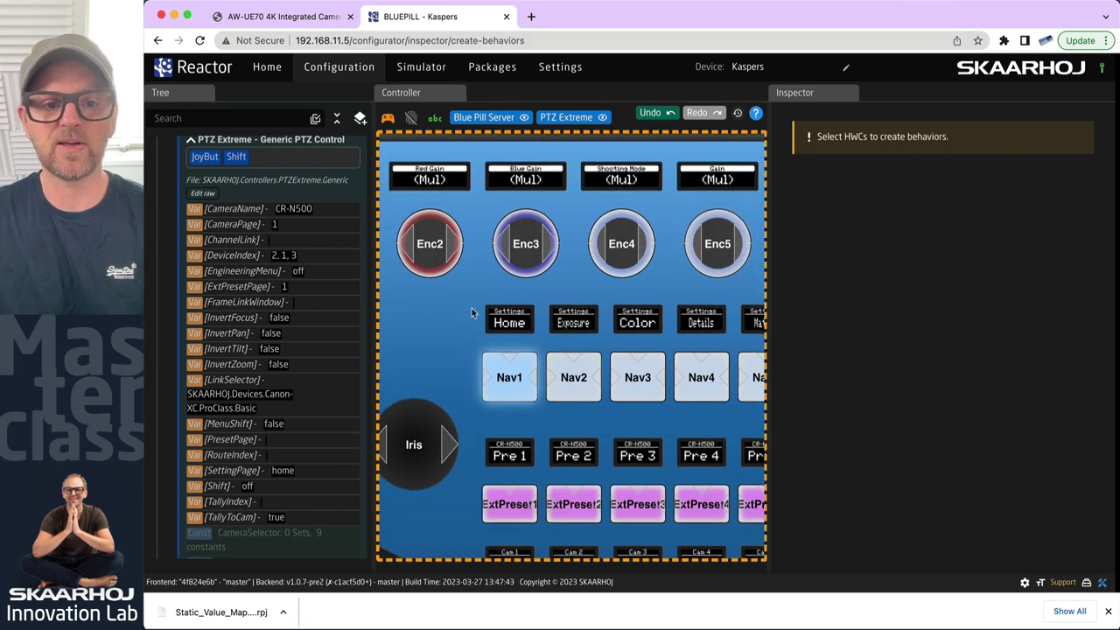
scroll(462, 273, down, 5)
scroll(418, 237, up, 3)
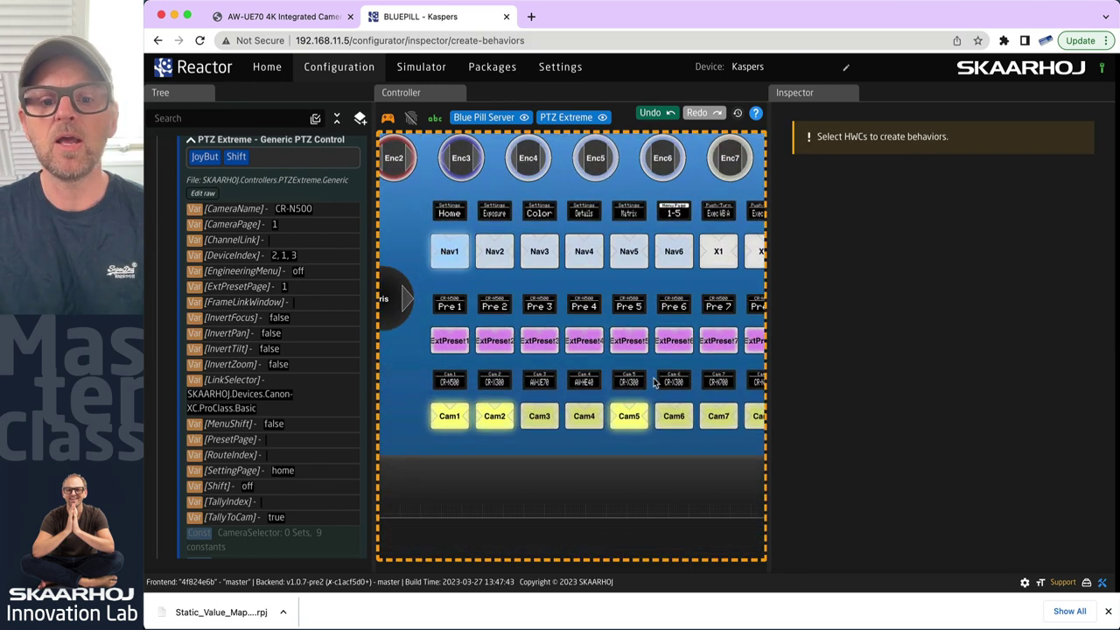
- Select only Cam3 on the simulated panel and inspect the Generic PTZ Control layer's CameraName, DeviceIndex and LinkSelector variables
click(539, 424)
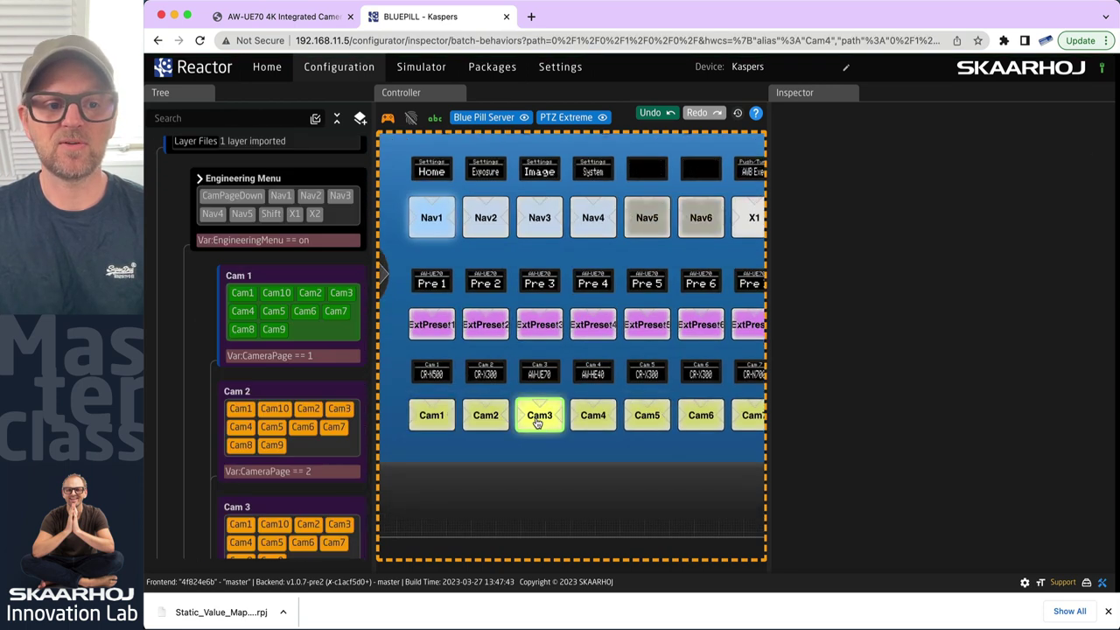
scroll(262, 368, down, 10)
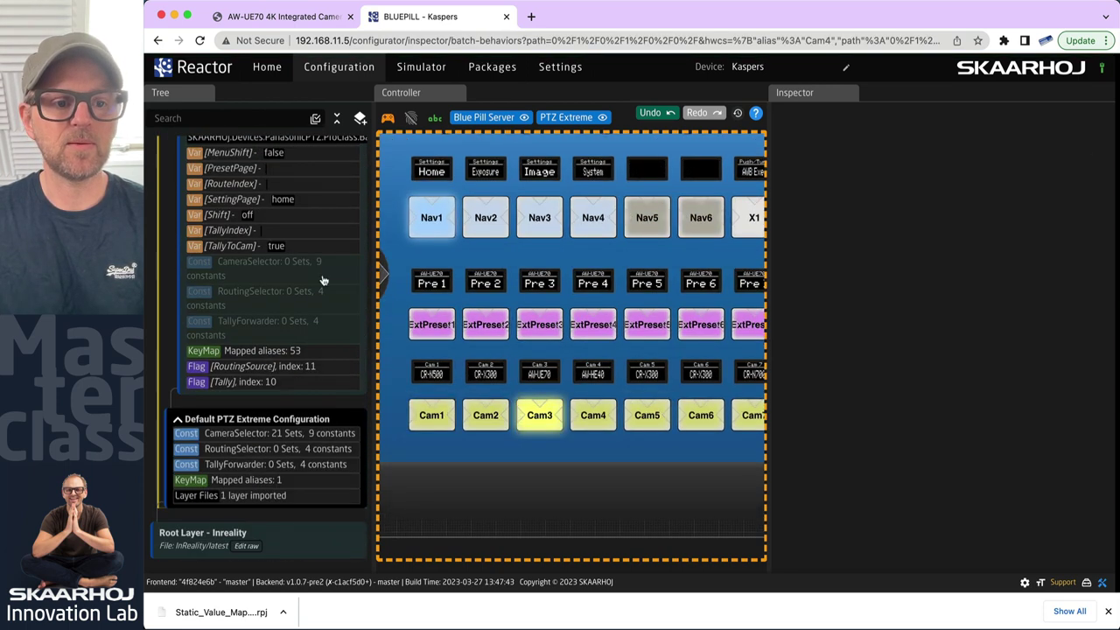
scroll(295, 280, up, 5)
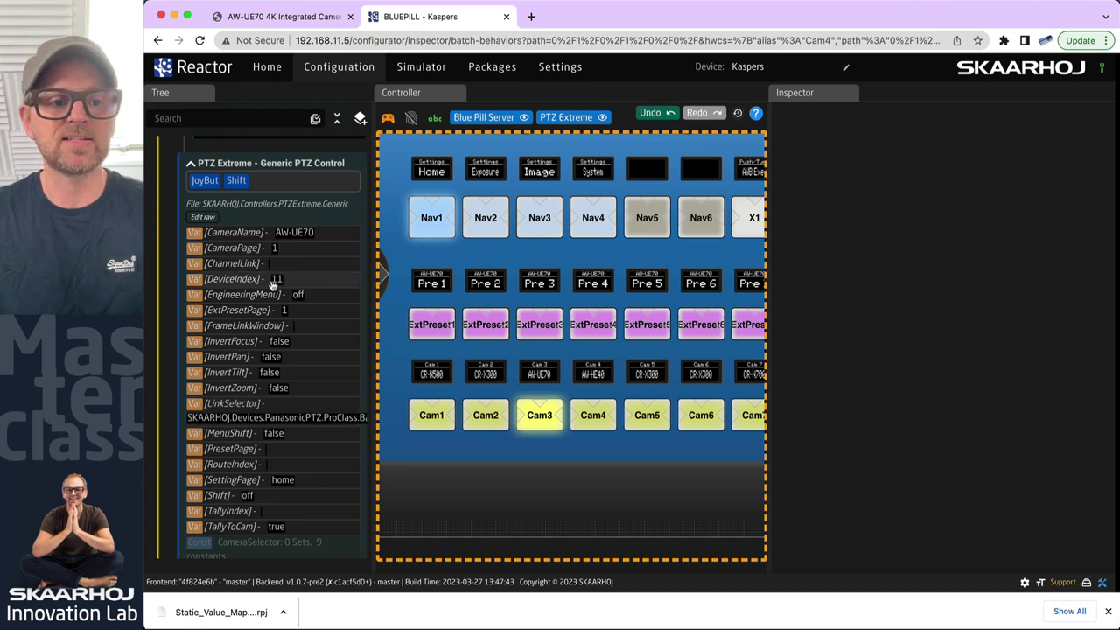
- Inspect the Generic PTZ Control layer's DeviceIndex with Cam4 selected, then with Cam3 added, and finish by selecting only Cam1 on the simulated panel
click(599, 423)
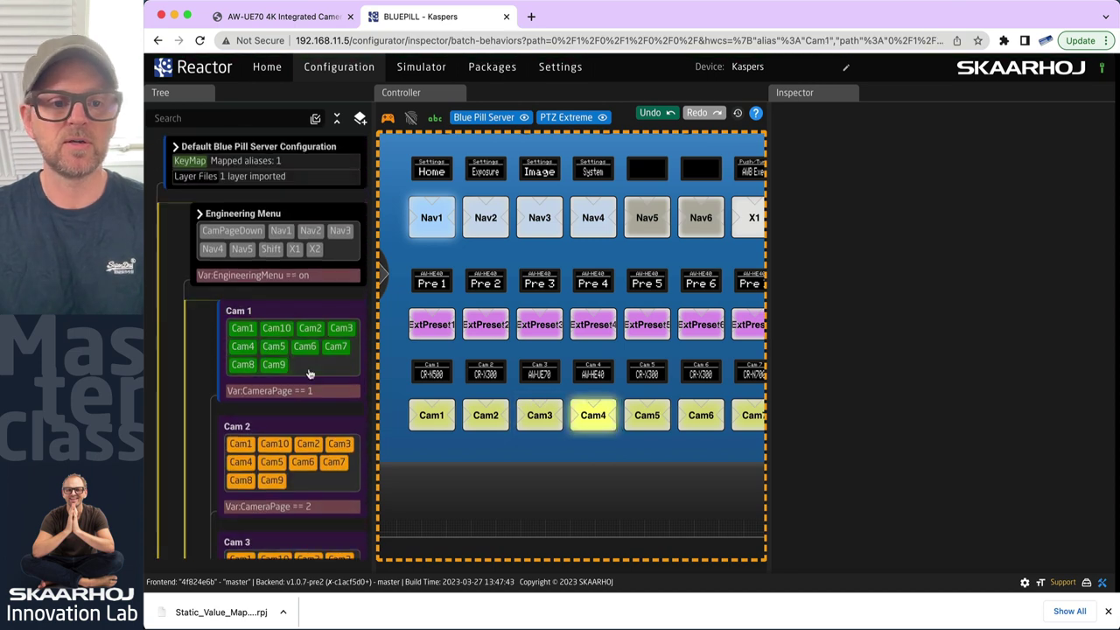
scroll(297, 378, up, 5)
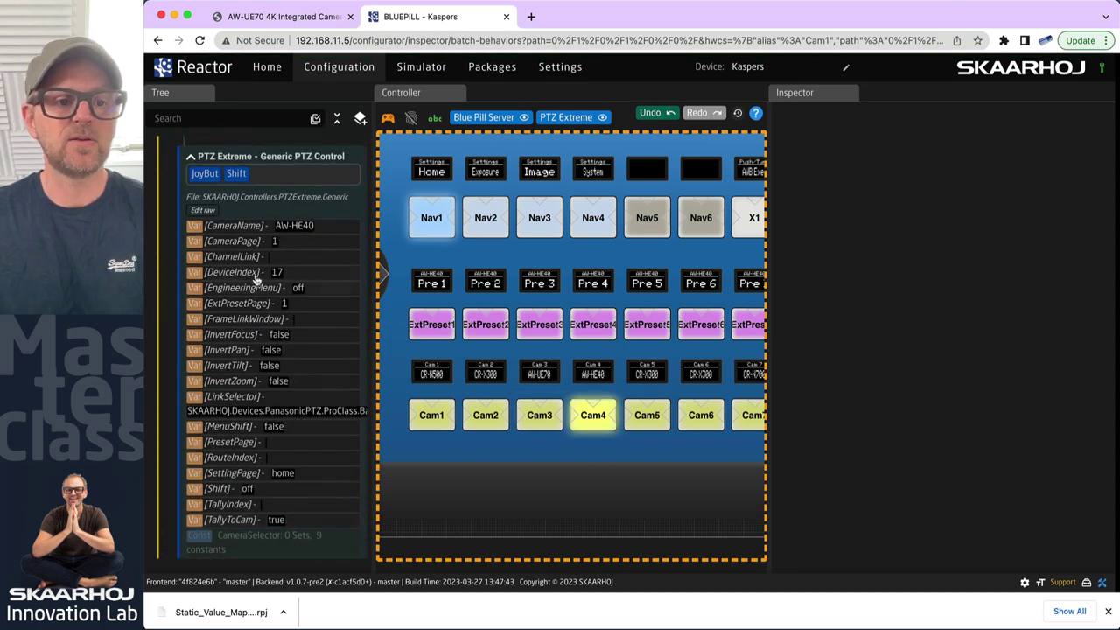
click(543, 421)
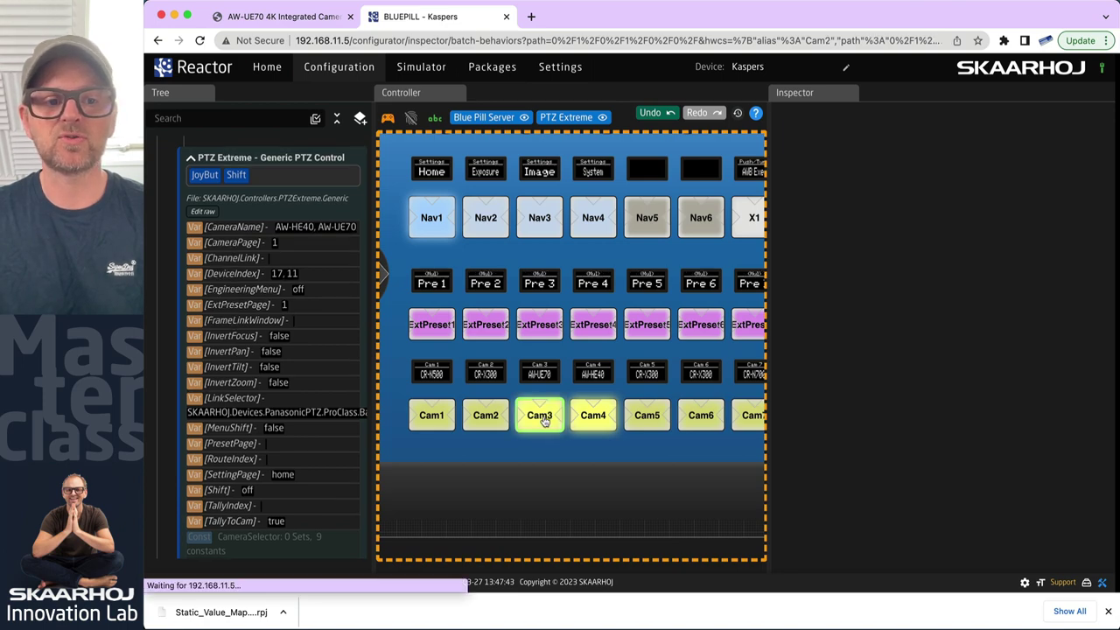
scroll(285, 412, down, 3)
scroll(286, 434, up, 5)
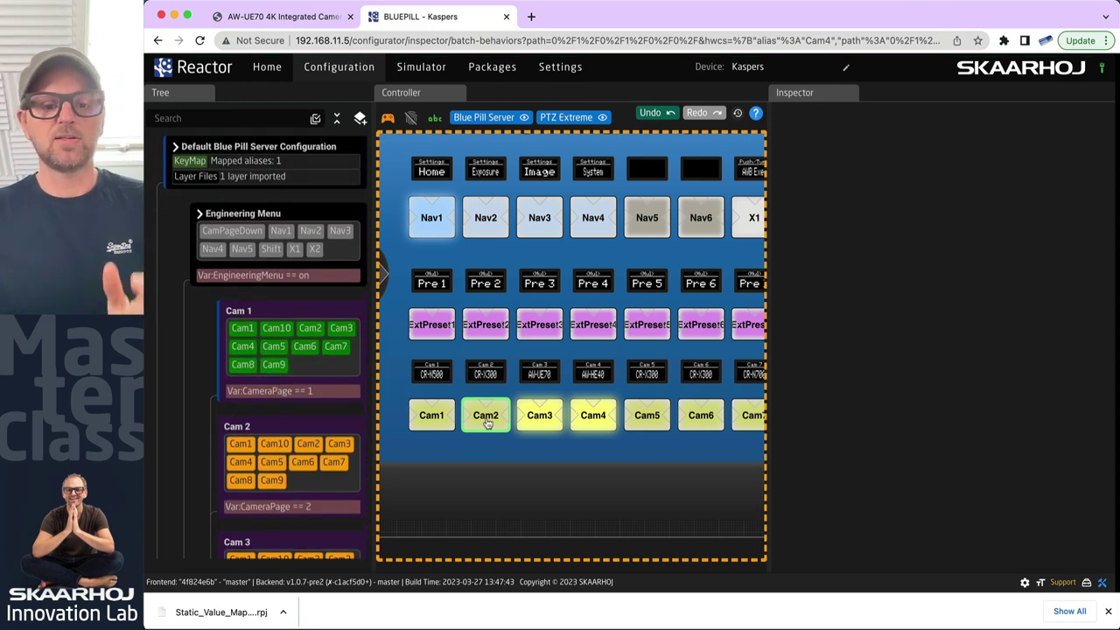
click(432, 420)
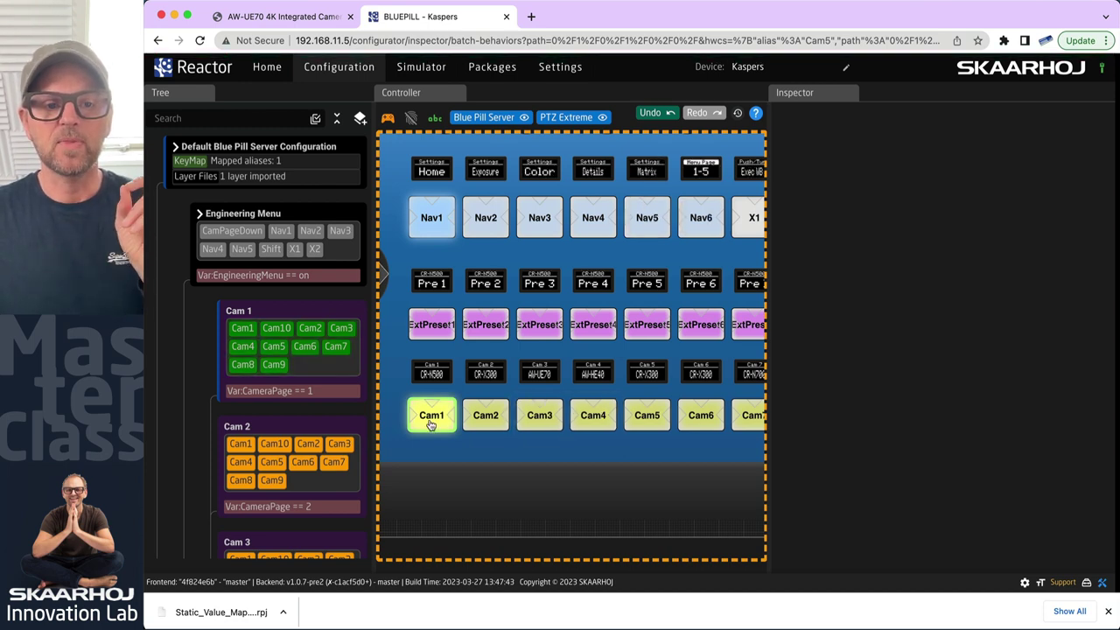
- Add the discovered Smart Videohub Main Rack at 192.168.10.61 to the project and save it with Device ID 1 and model Videohub 16x16
click(270, 70)
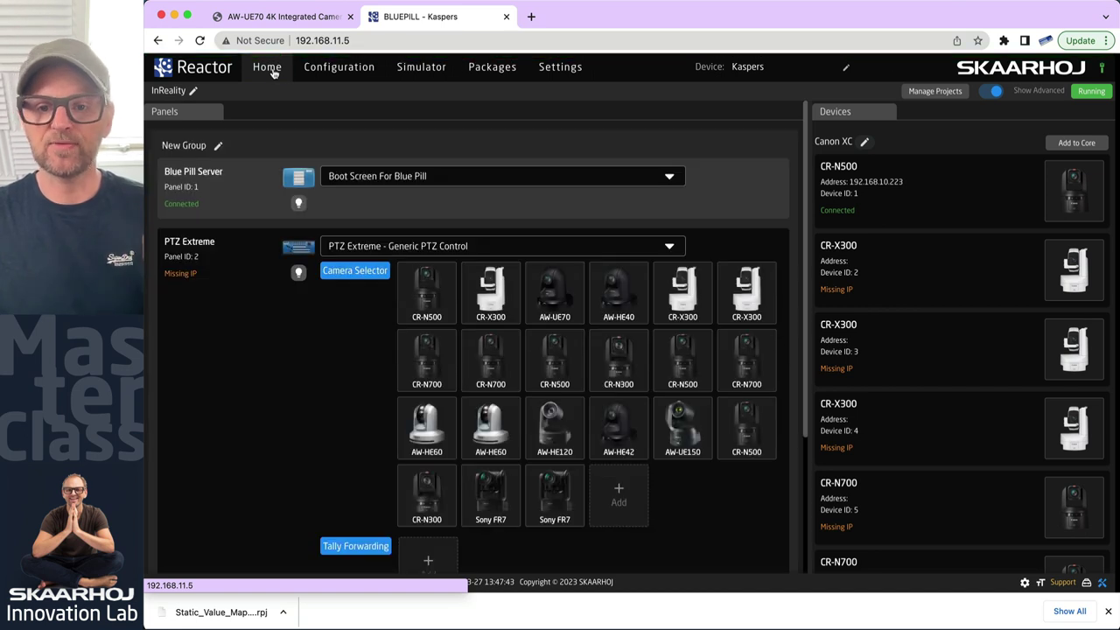
scroll(1054, 348, down, 12)
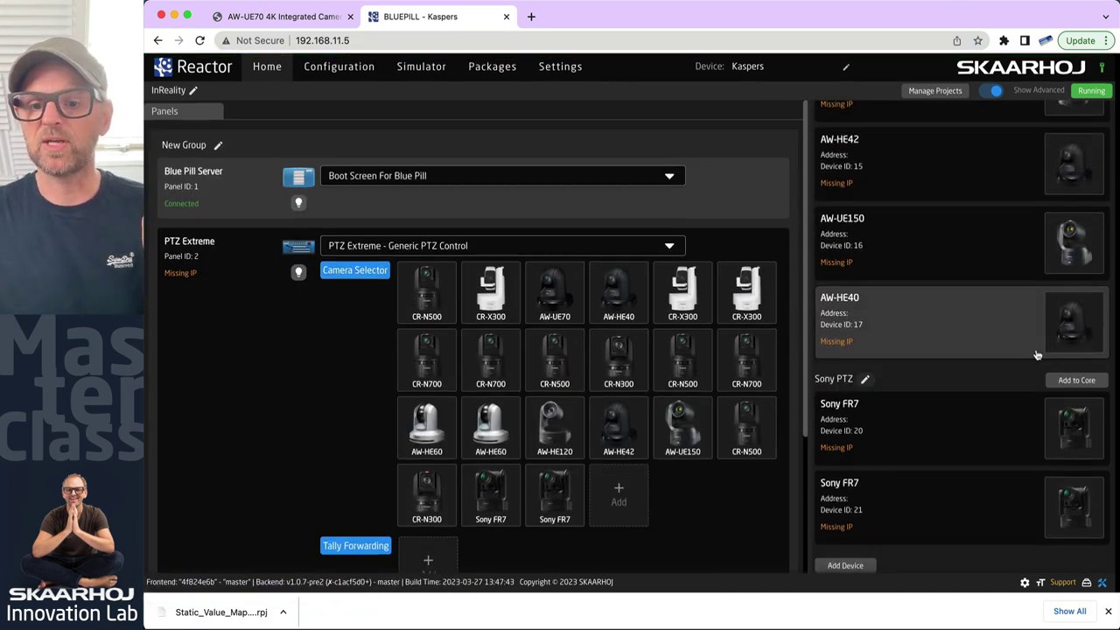
click(846, 567)
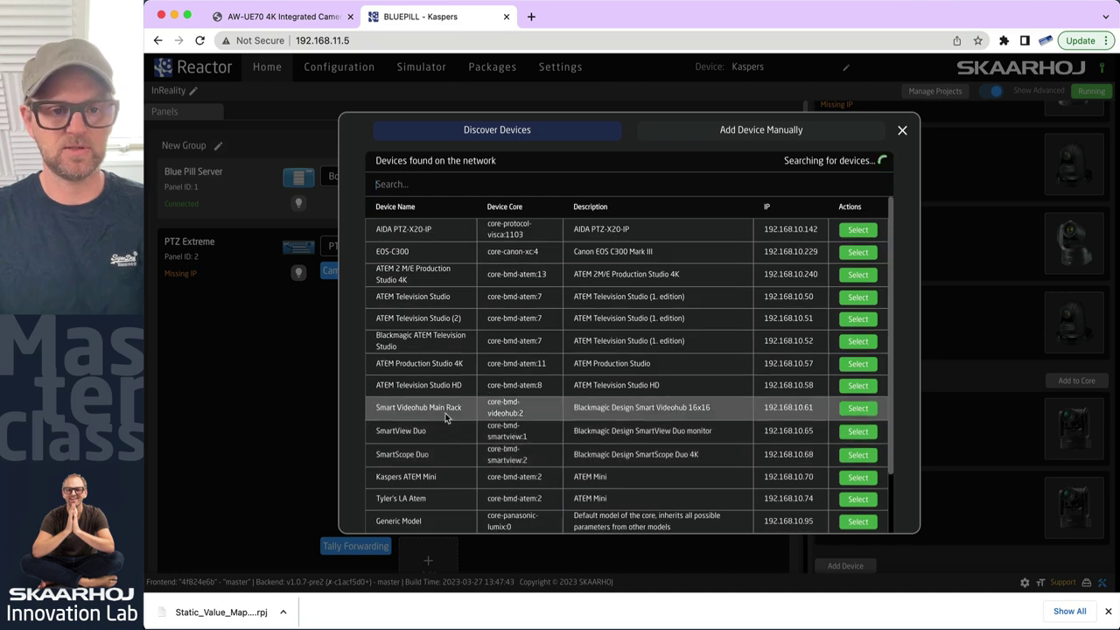
click(869, 409)
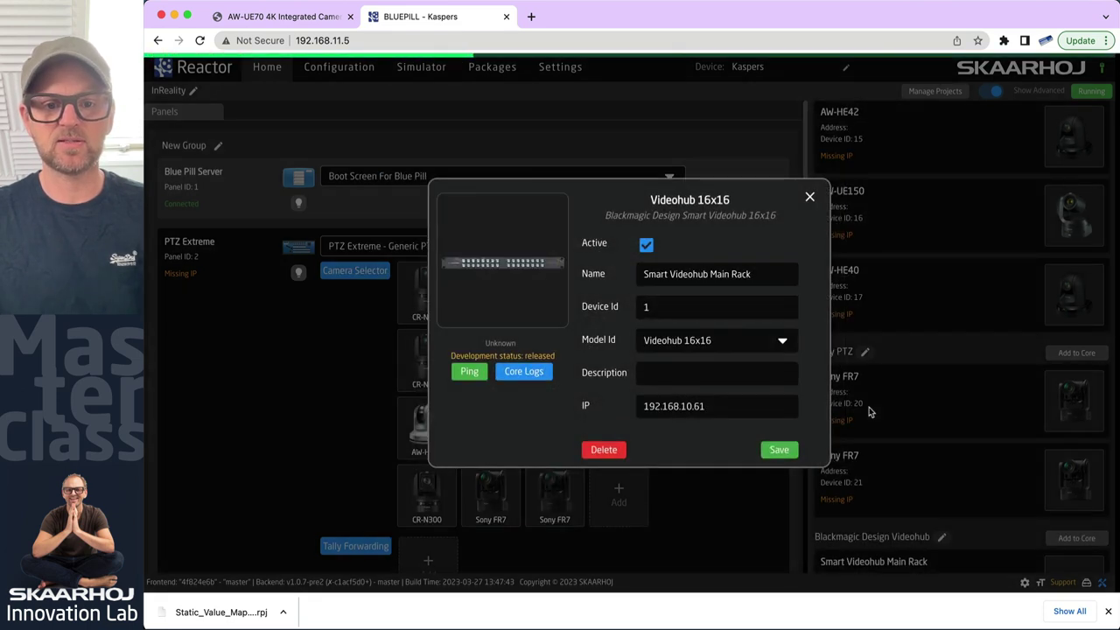
click(782, 452)
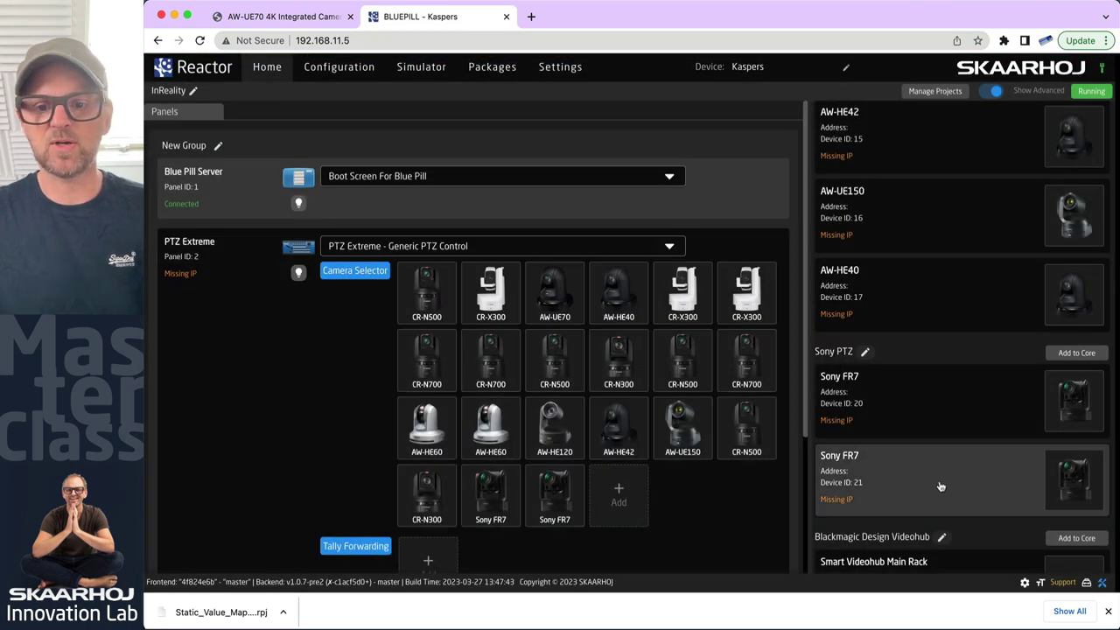
scroll(938, 490, down, 2)
mouse_move(875, 496)
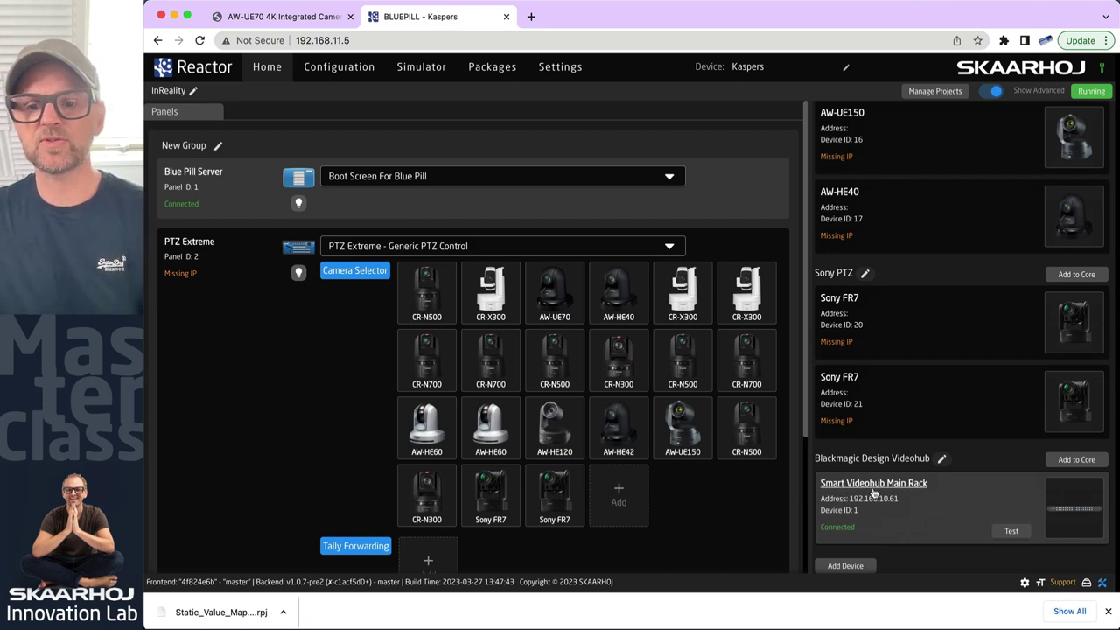
- Switch to Blackmagic Videohub Control and route Shelf 3, Shelf 4, Shelf 7 and finally Noise Room to destination 7
key(super+Tab)
key(super+Tab)
key(super+Tab)
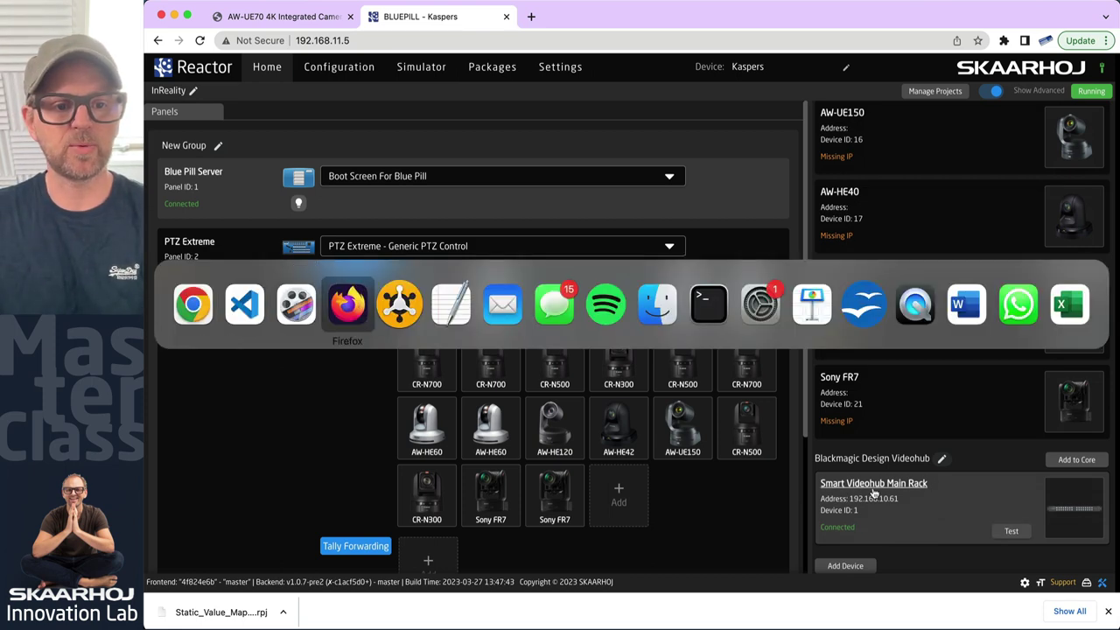
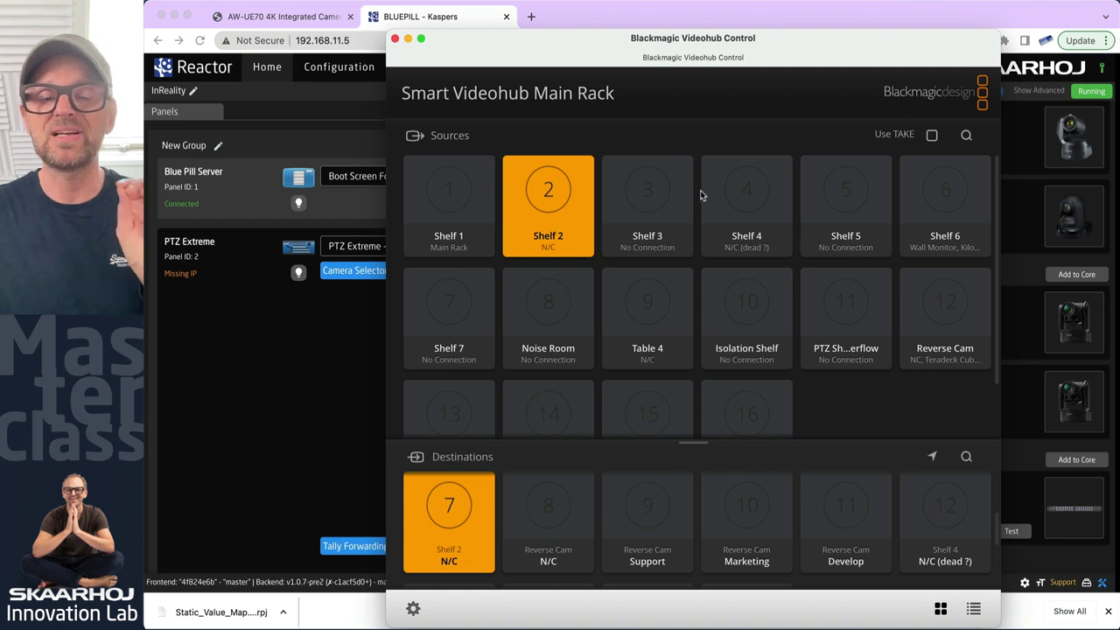
click(672, 186)
click(762, 188)
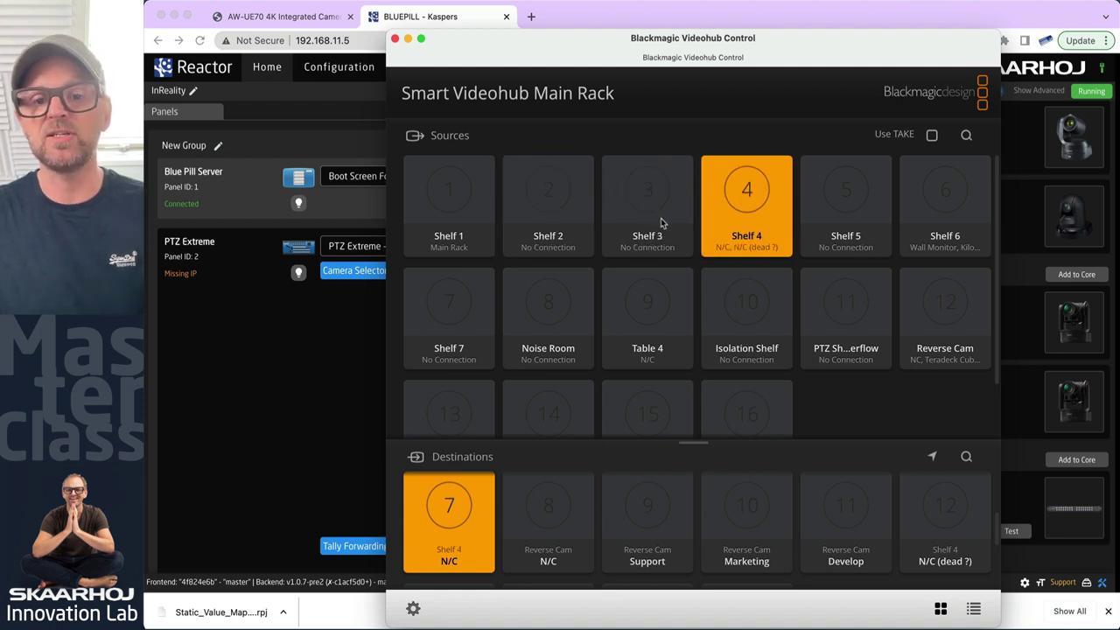
click(466, 328)
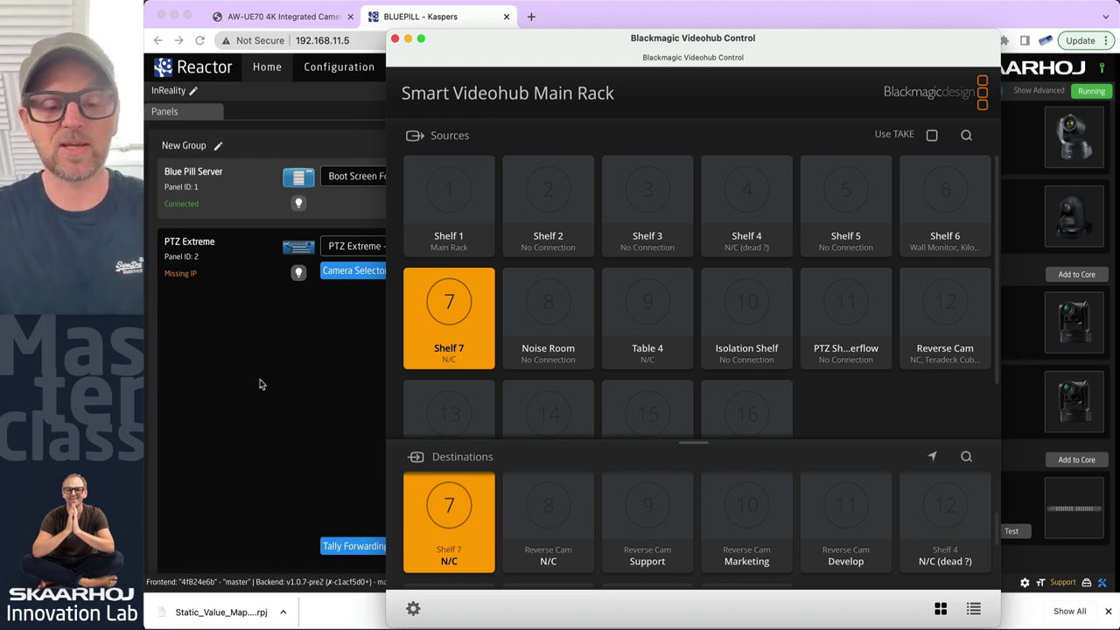
click(570, 304)
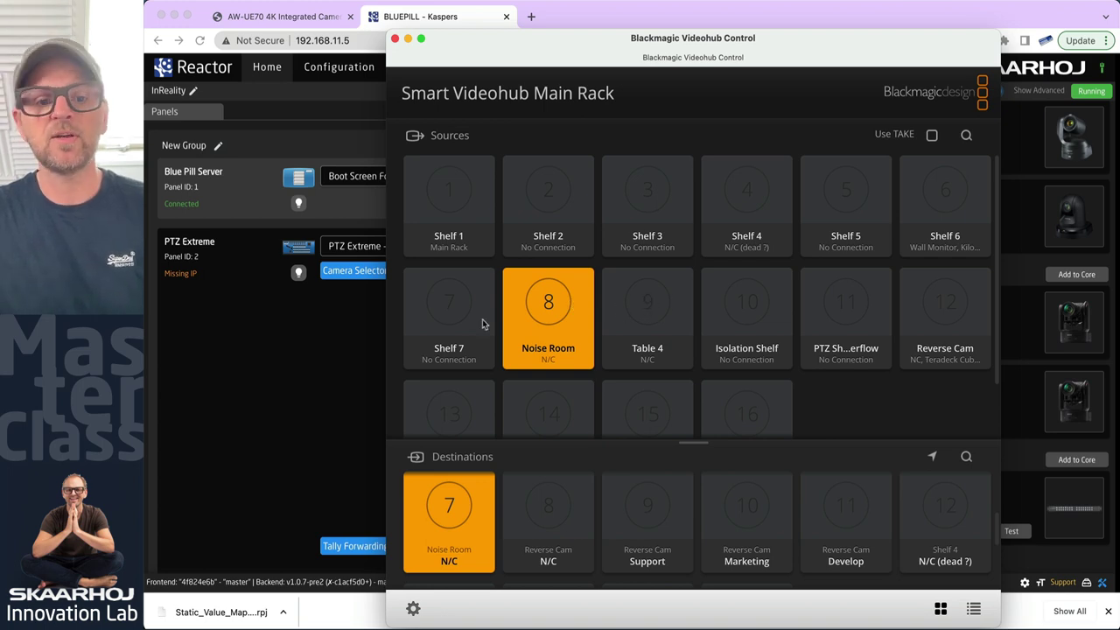
- Return to Reactor and set the Route Index of the first four PTZ Extreme Camera Selector cameras to 1, 2, 3 and 4
click(258, 357)
click(369, 271)
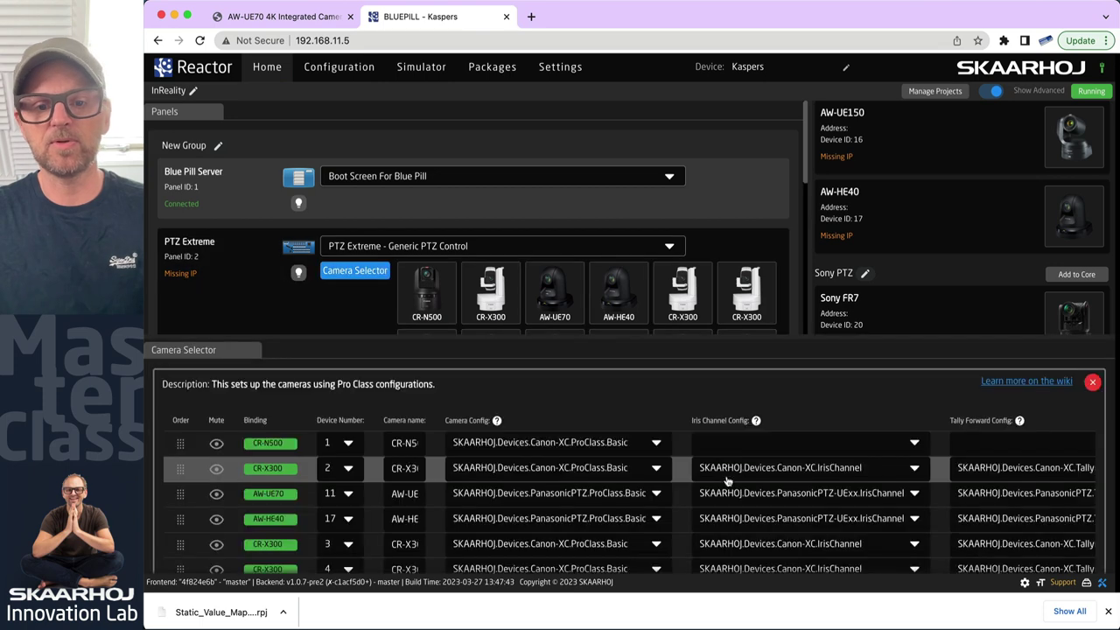
scroll(956, 497, down, 3)
scroll(956, 497, right, 10)
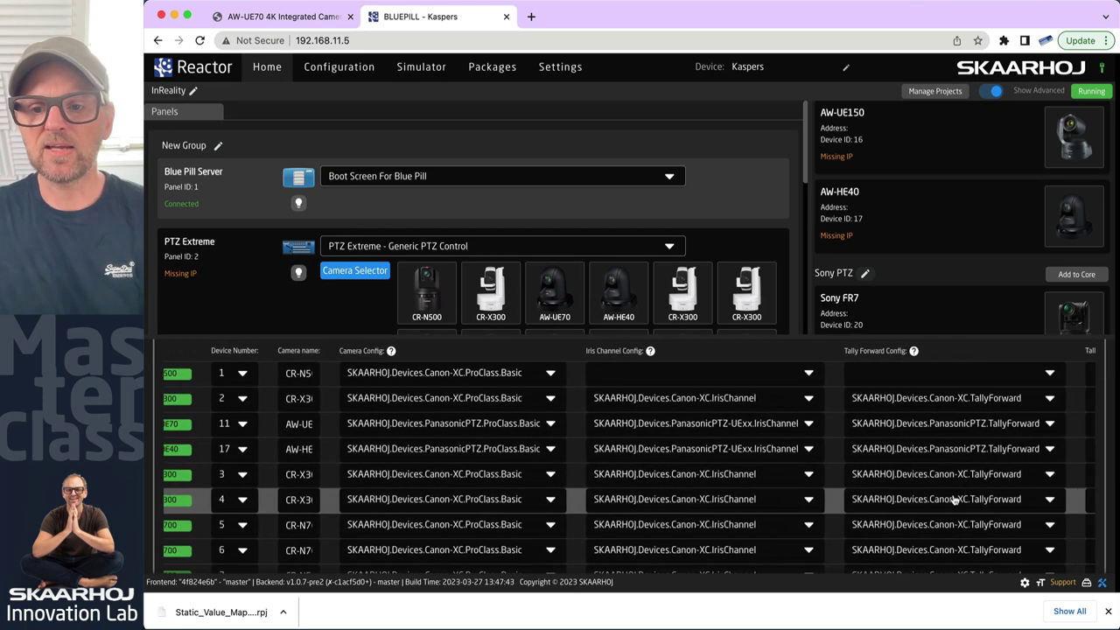
click(916, 378)
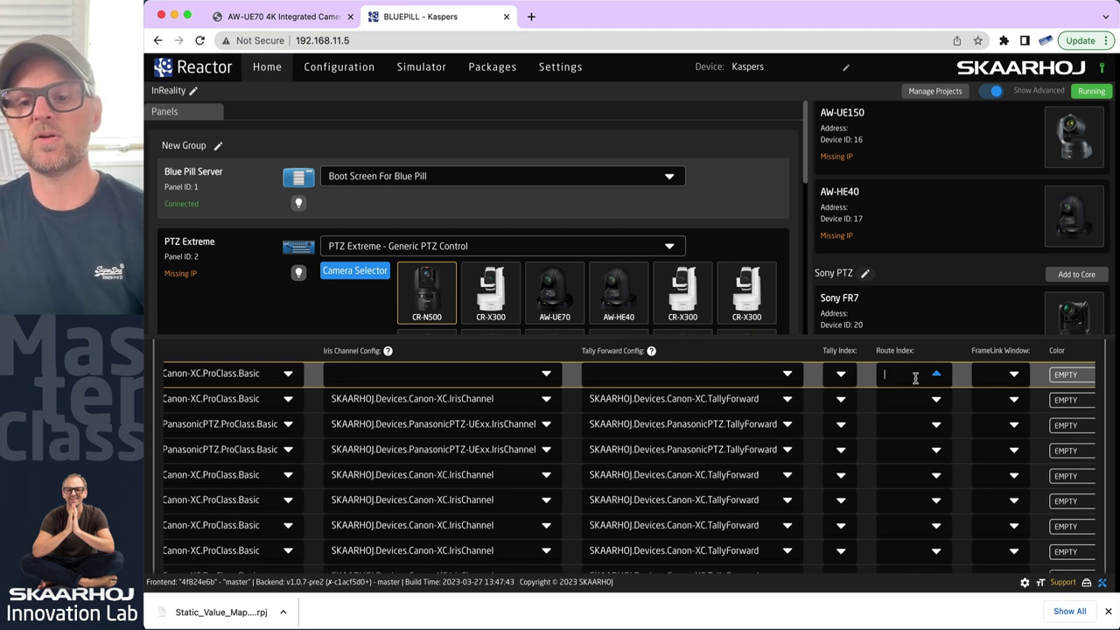
text(1)
click(909, 406)
text(2)
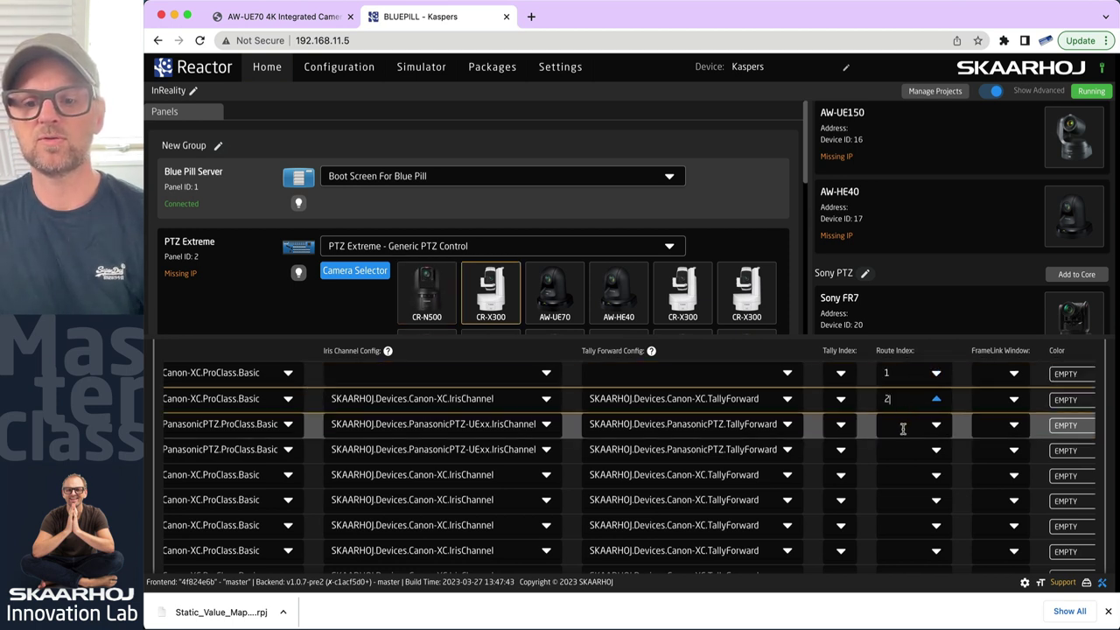
click(903, 426)
text(3)
click(905, 452)
text(4)
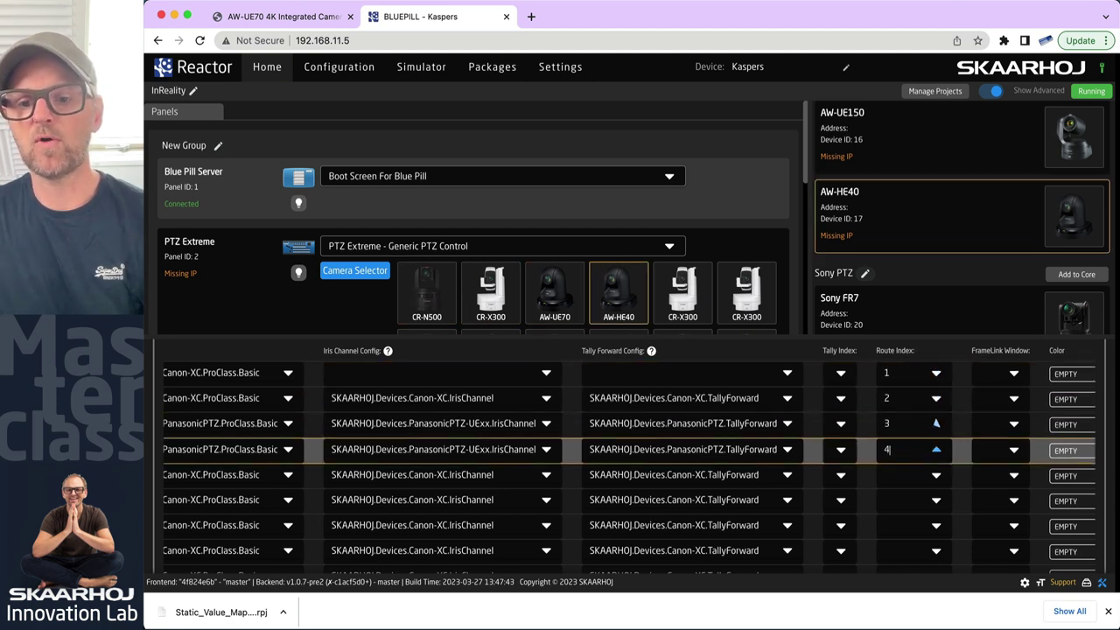
- Set the Route Index of the fifth to eighth cameras in the Camera Selector to 8, 7, 6 and 5
click(901, 479)
text(8)
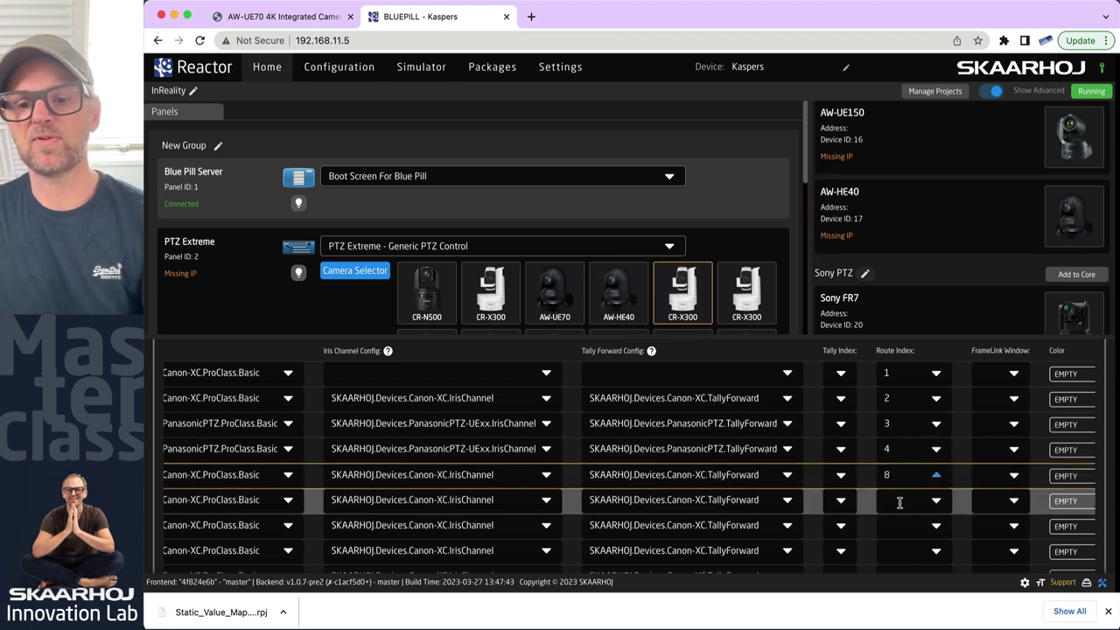
click(899, 502)
text(7)
click(902, 530)
text(6)
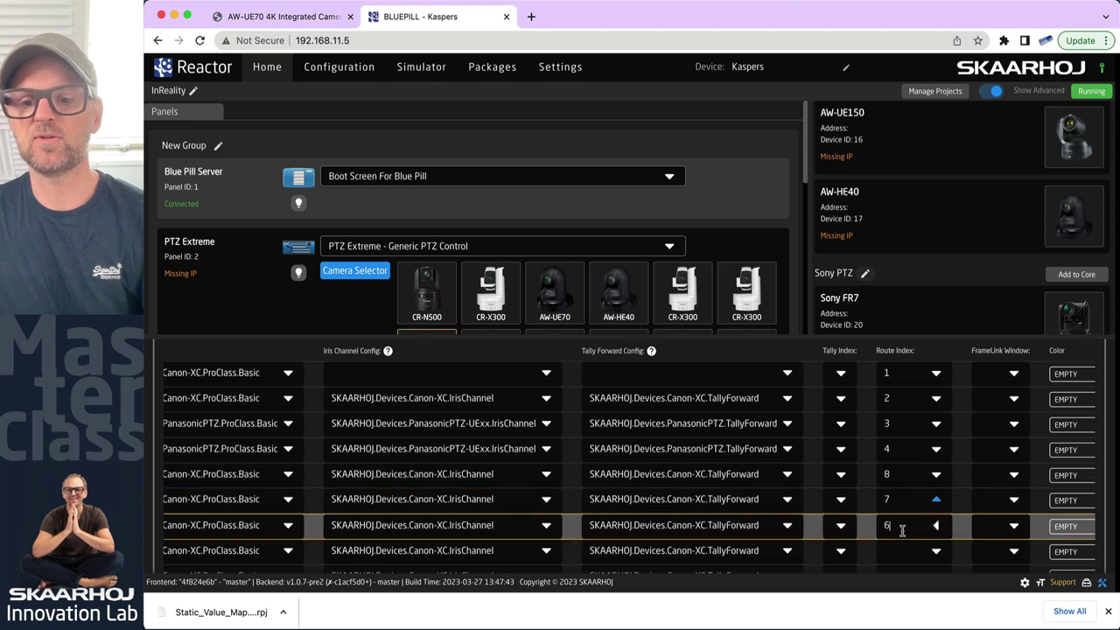
click(907, 559)
text(5)
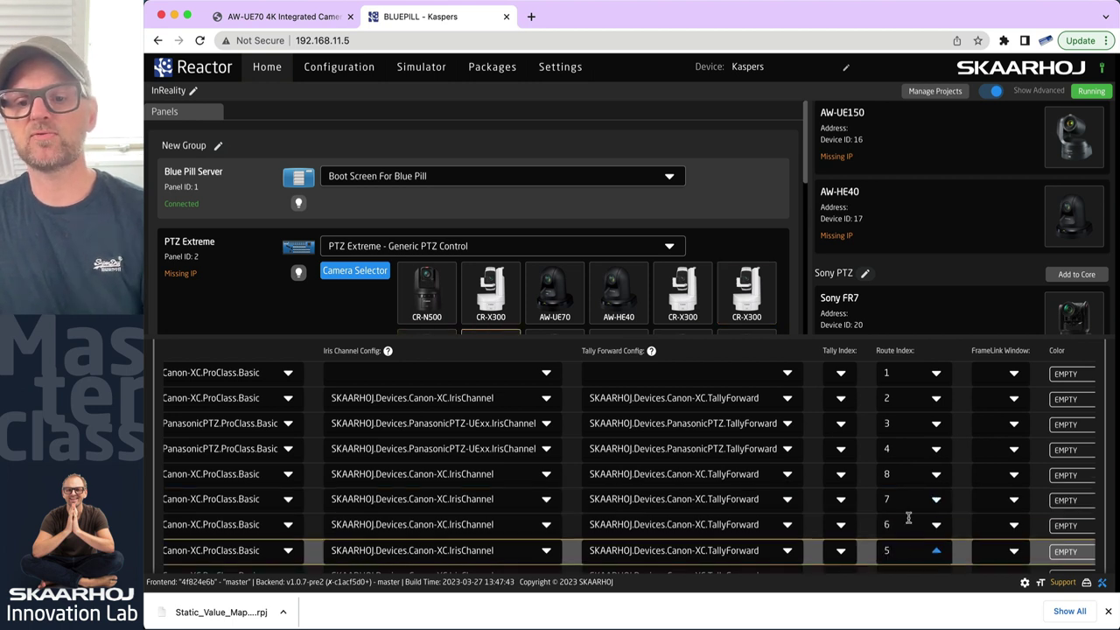
click(936, 350)
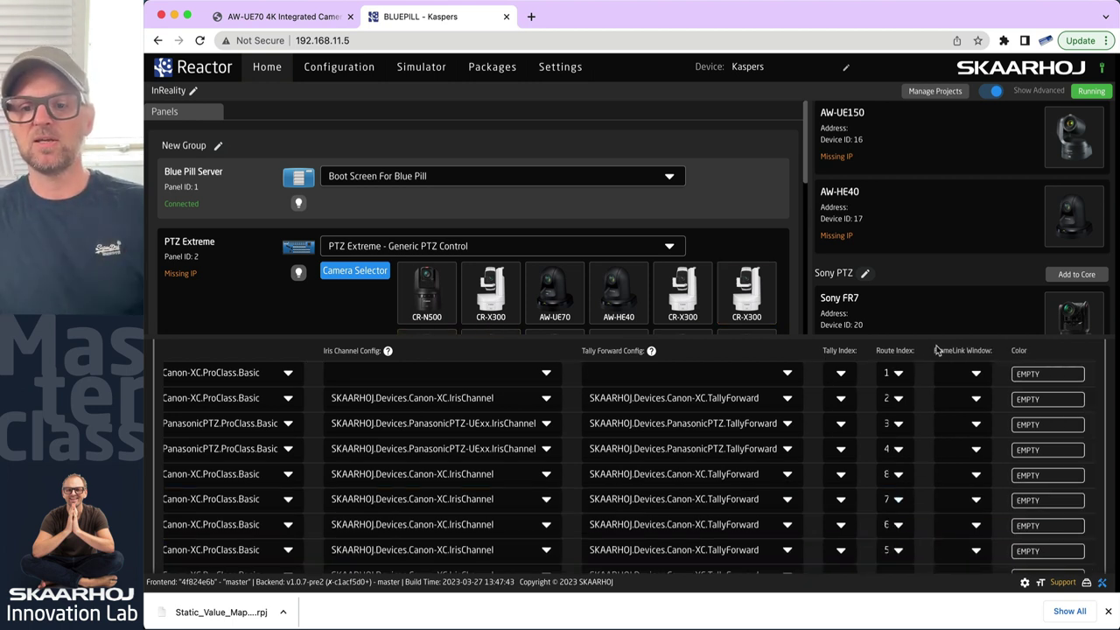
click(889, 373)
text(1)
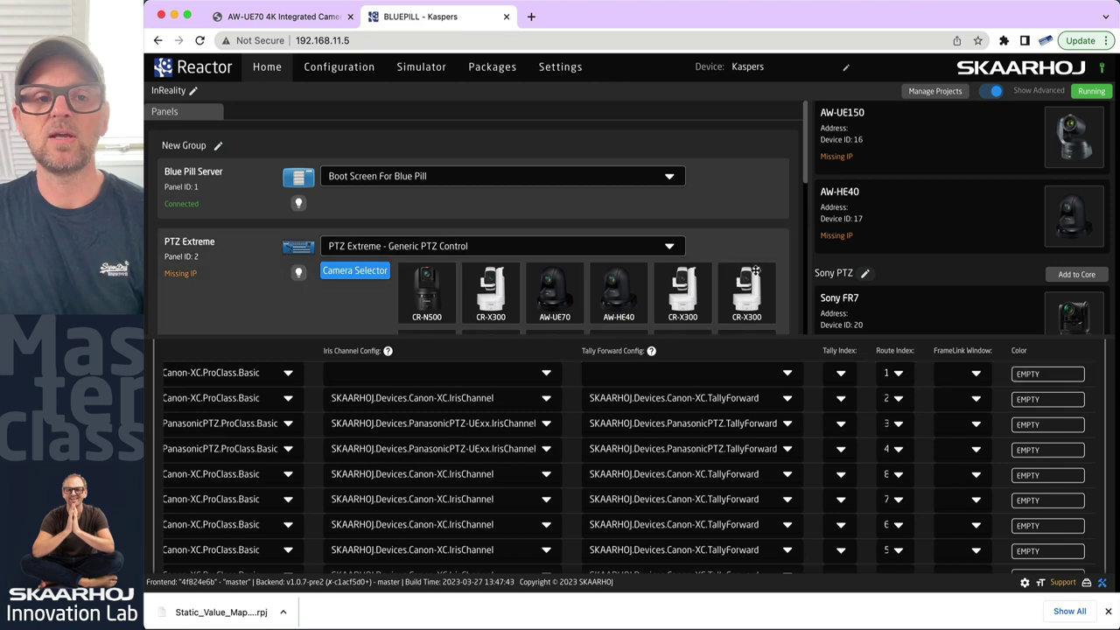
- Check the routing in Blackmagic Videohub Control, and open the PTZ Extreme - Generic PTZ Control layer for inspection in Reactor's configuration
key(super+Tab)
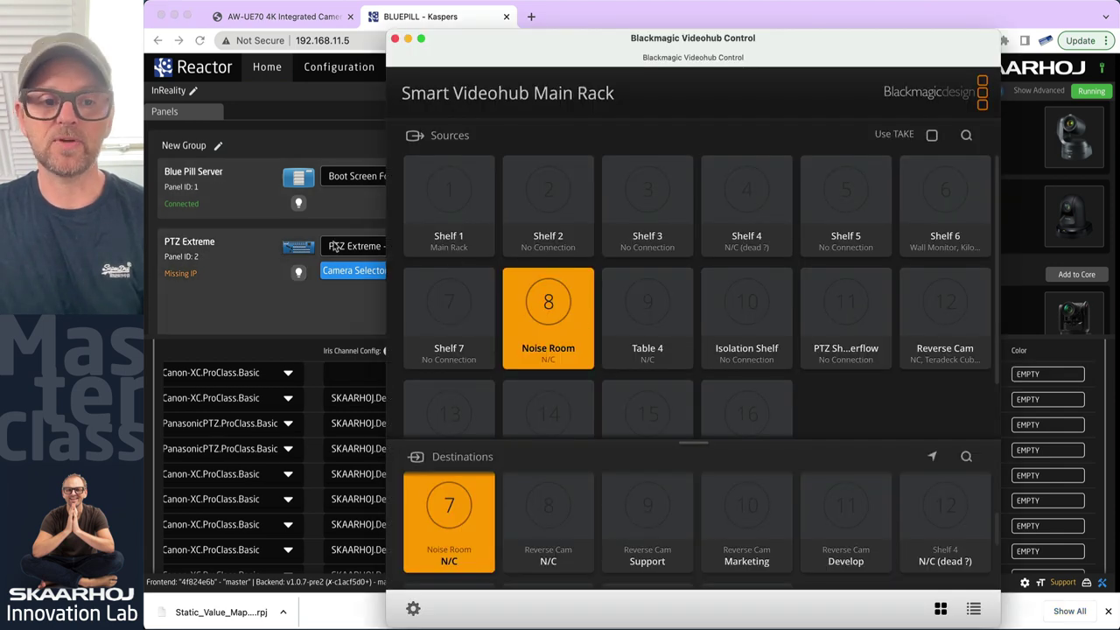
click(250, 293)
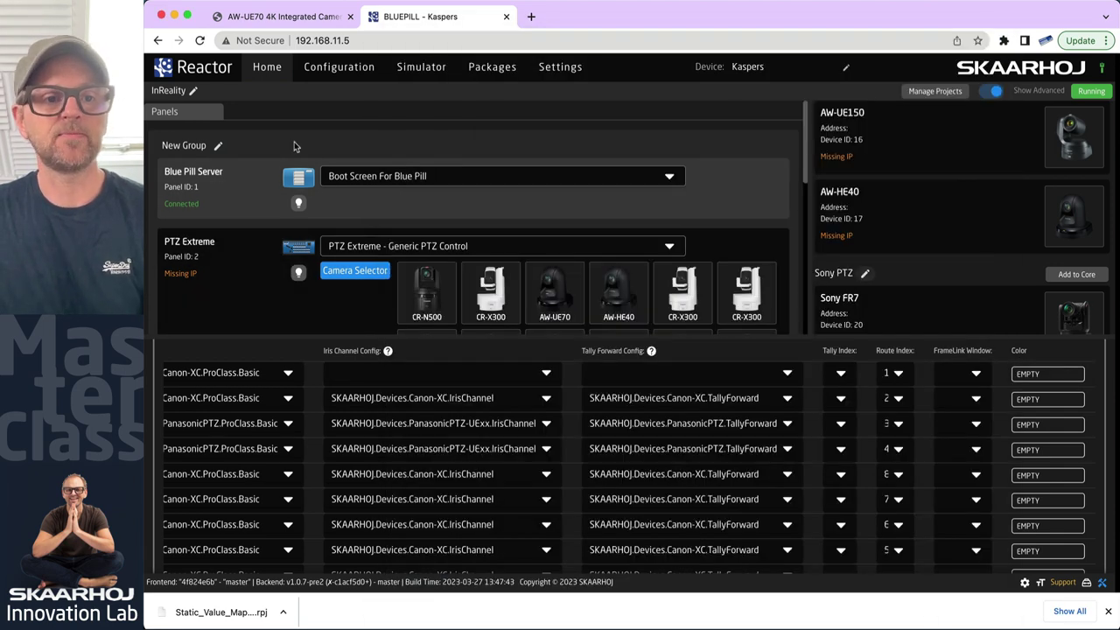
click(326, 68)
scroll(306, 451, down, 5)
scroll(307, 450, down, 15)
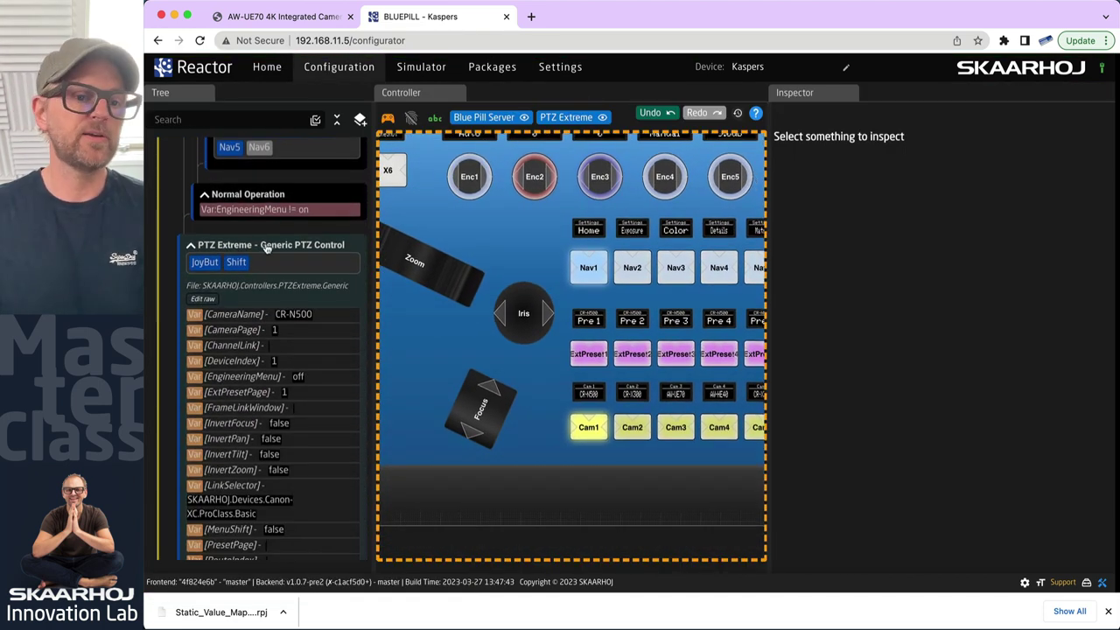
click(267, 247)
scroll(884, 410, down, 10)
scroll(882, 411, down, 4)
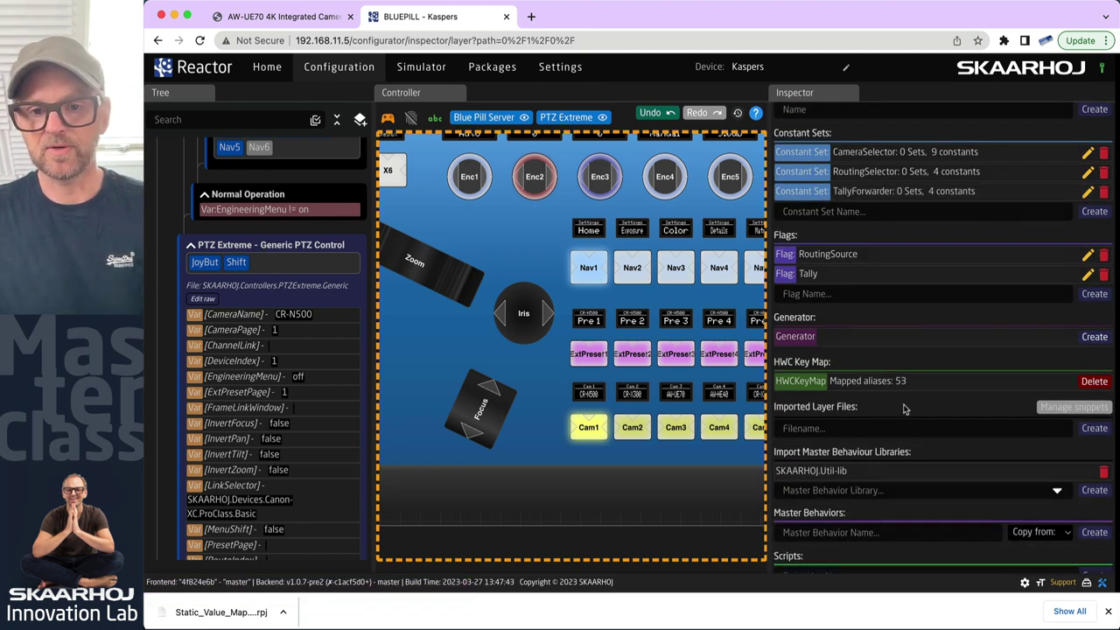
scroll(907, 409, up, 6)
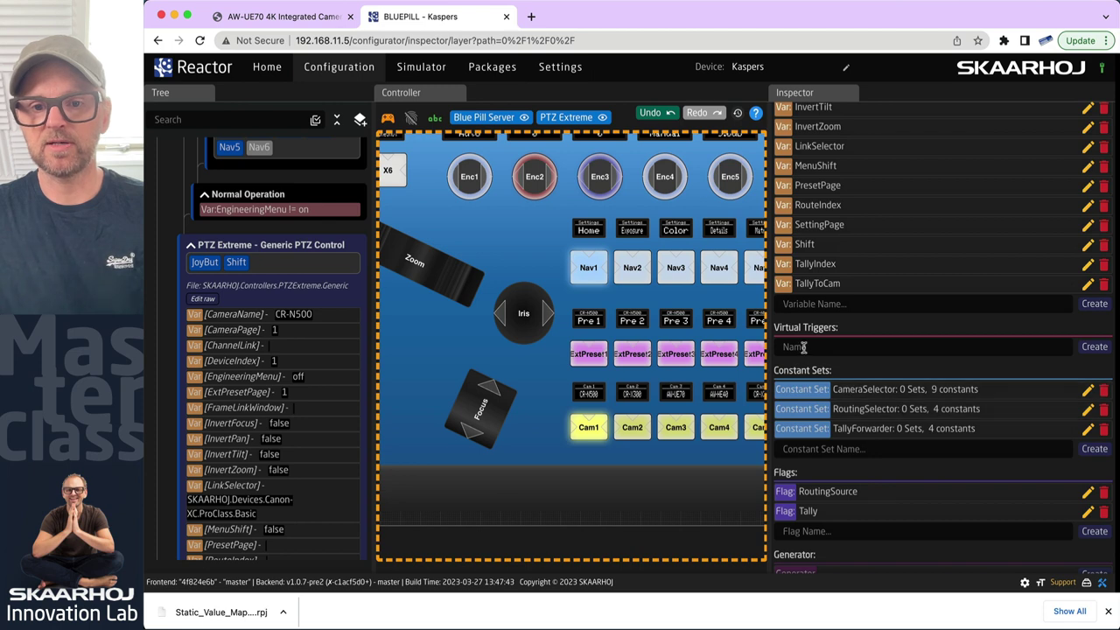
- Create a virtual trigger named CameraSelectFromVideohub on the Generic PTZ Control layer, keeping its mode as Binary
click(805, 347)
text(CameraSelec)
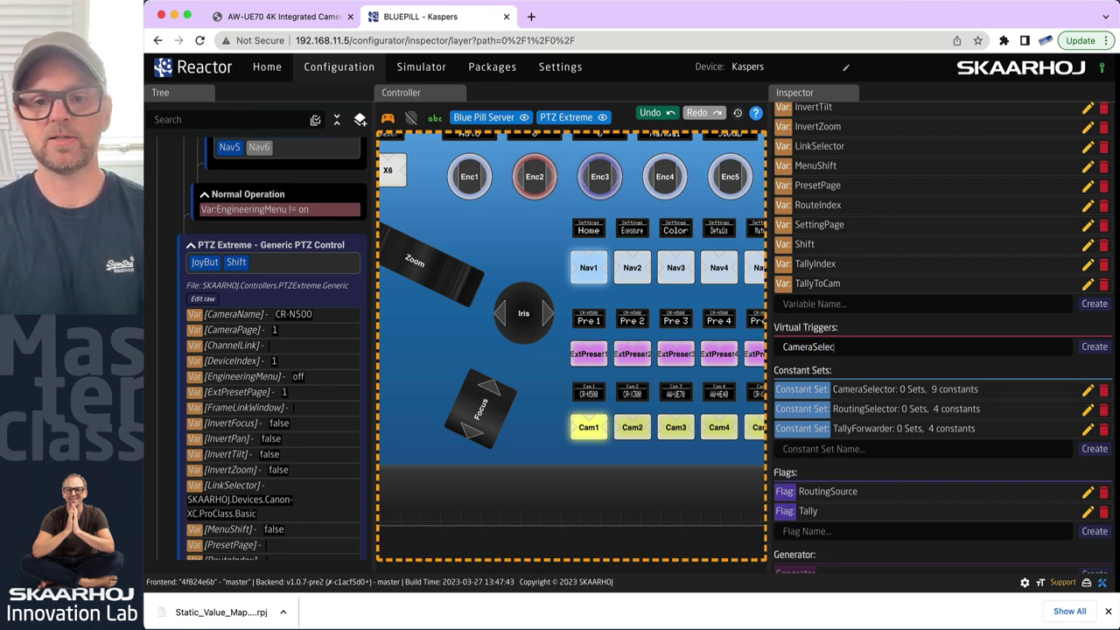
text(tFromVideohub)
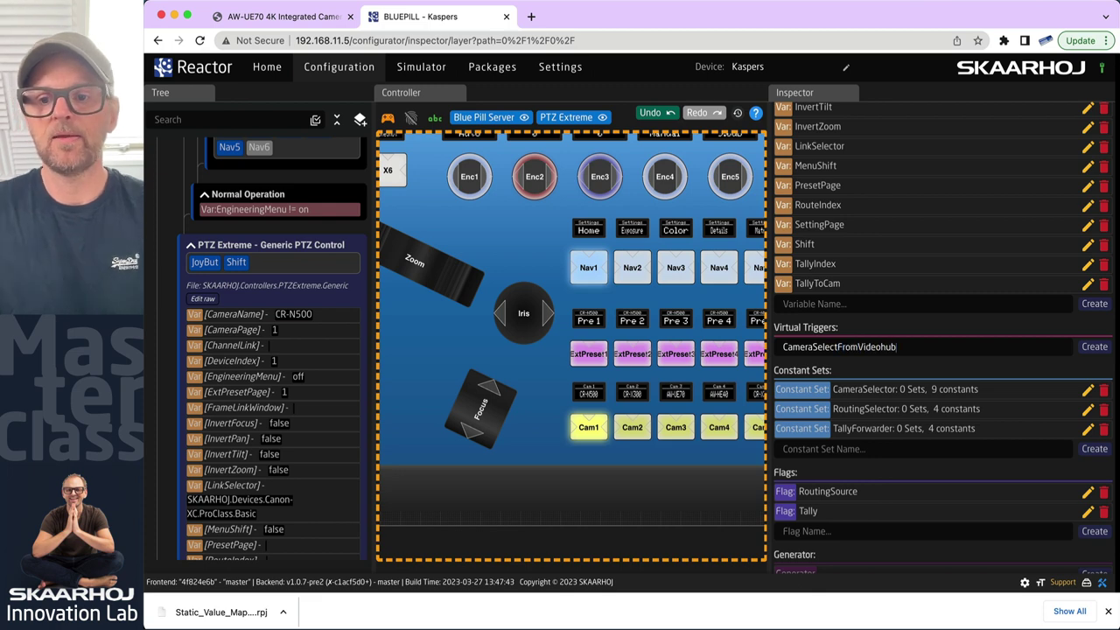
click(1094, 347)
click(930, 348)
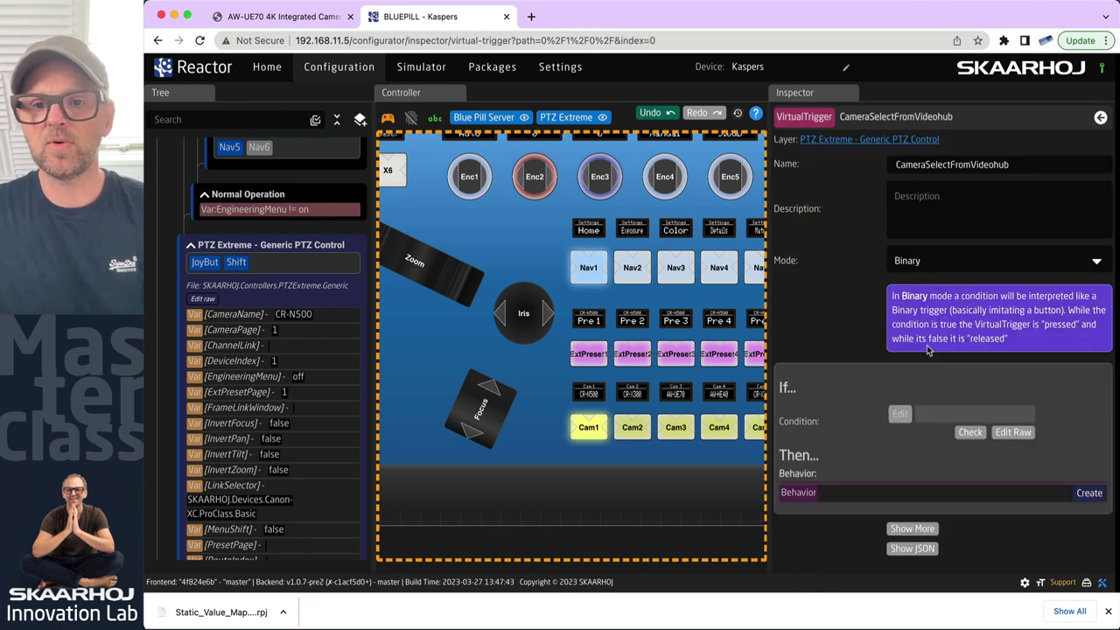
click(932, 258)
click(933, 258)
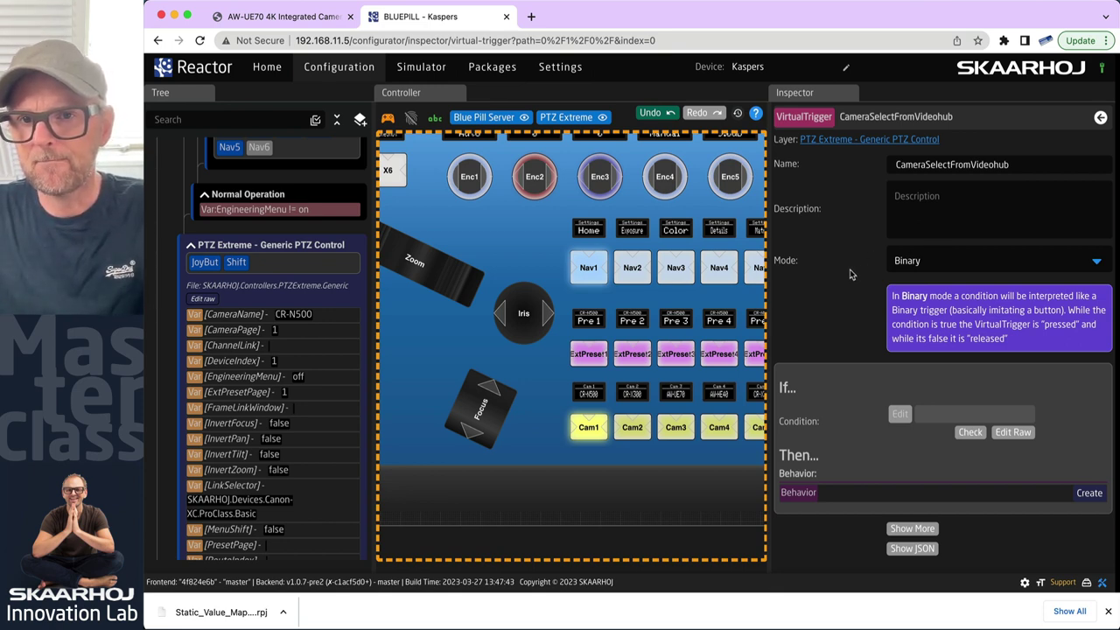
- Set the virtual trigger's Constant Set Reference to CameraSelector and enable Mute On Init
click(914, 528)
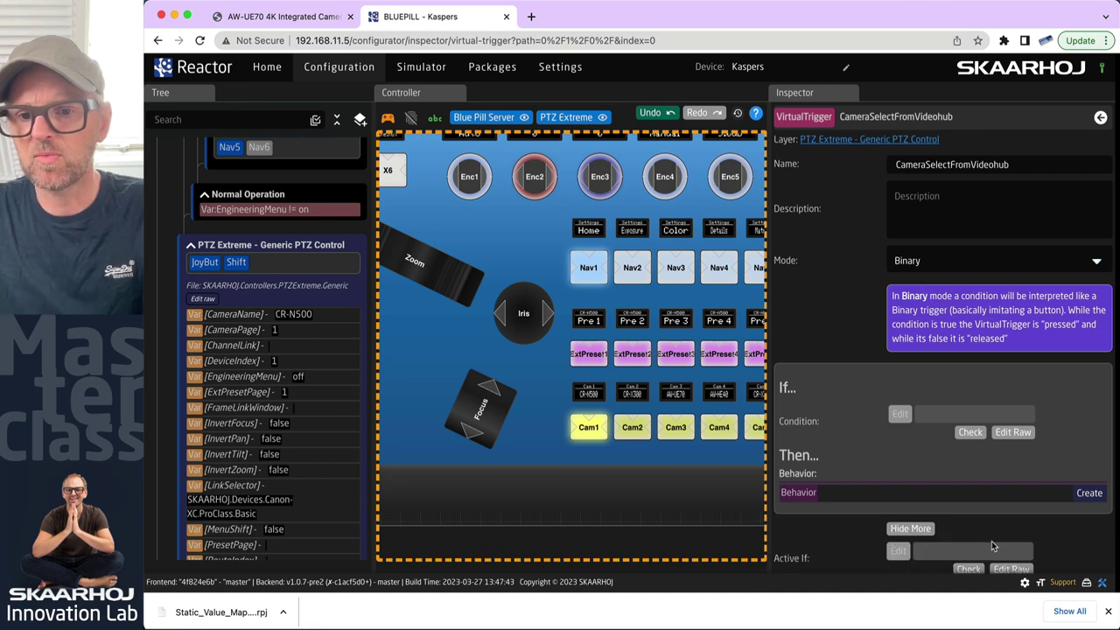
scroll(1051, 549, down, 2)
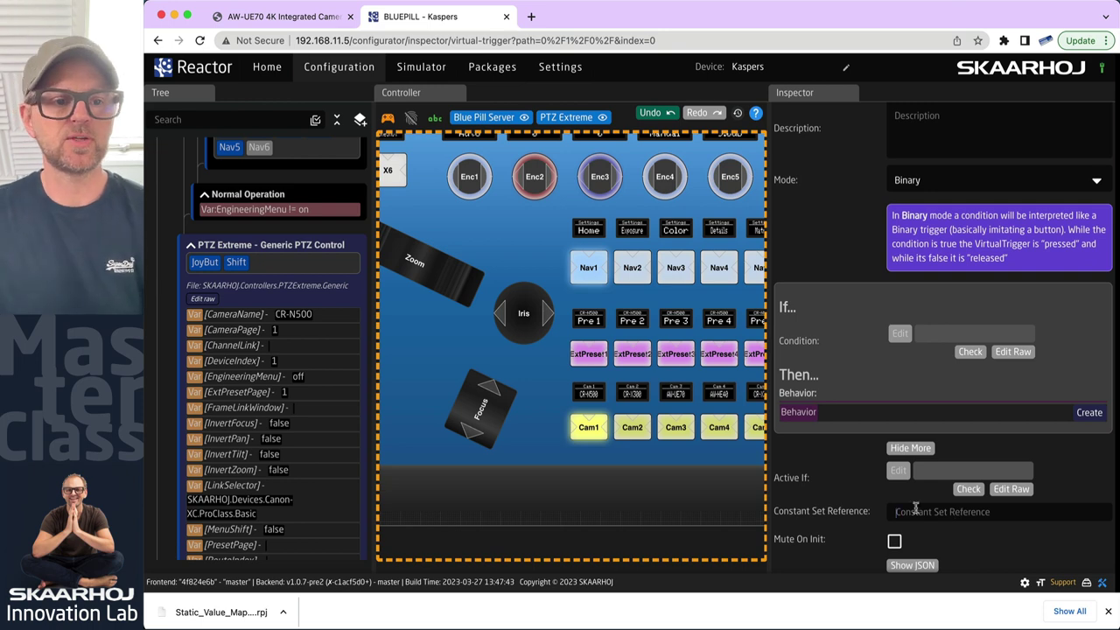
scroll(317, 394, down, 5)
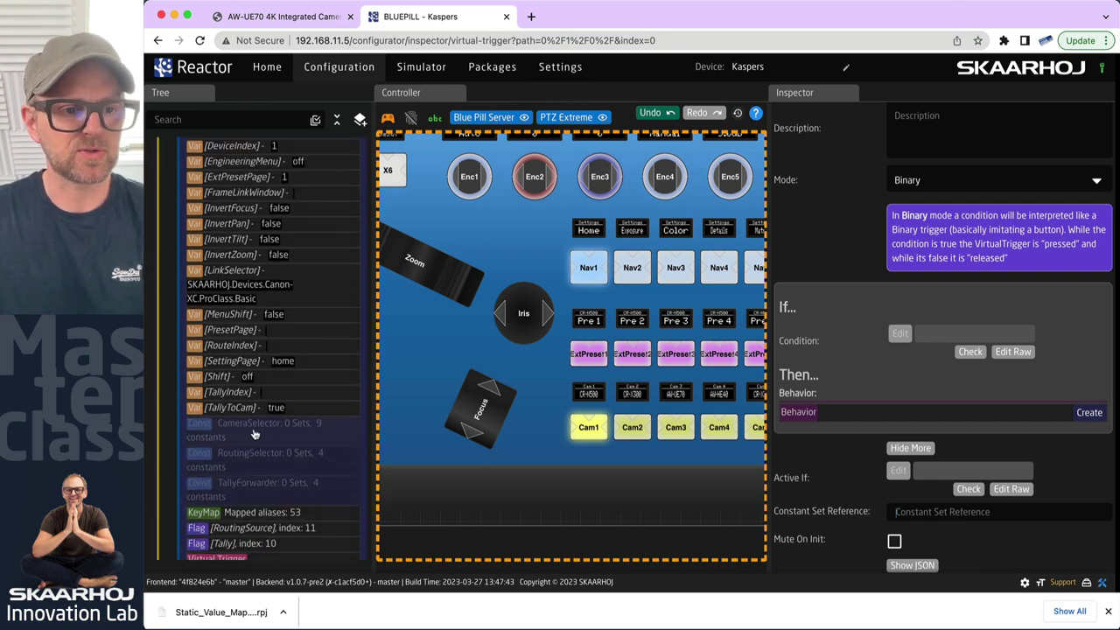
text(Camera)
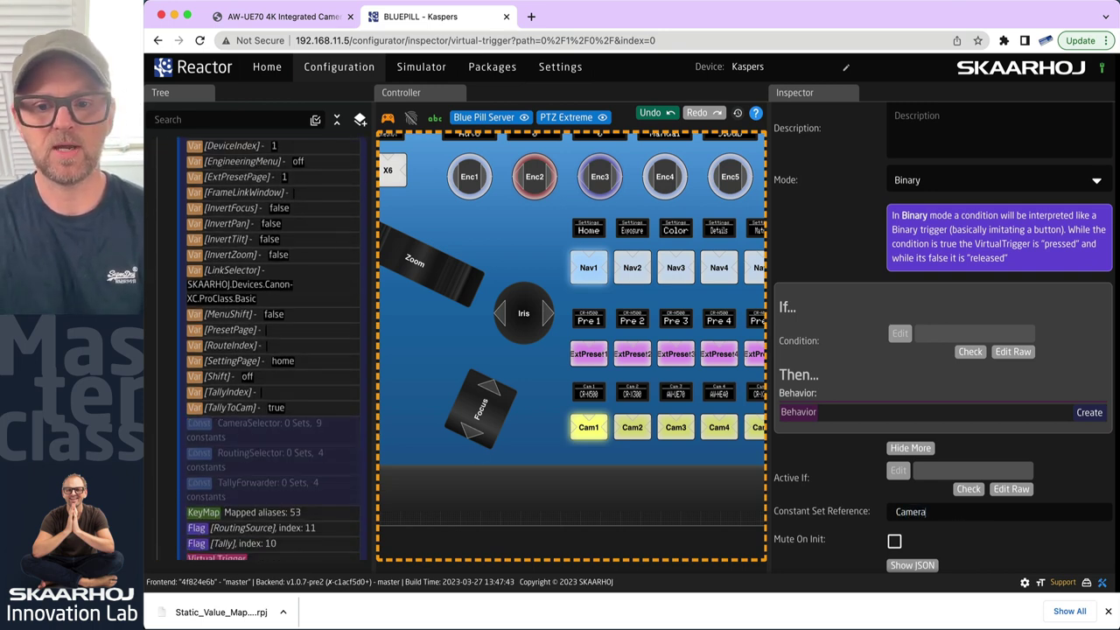
text(Selector)
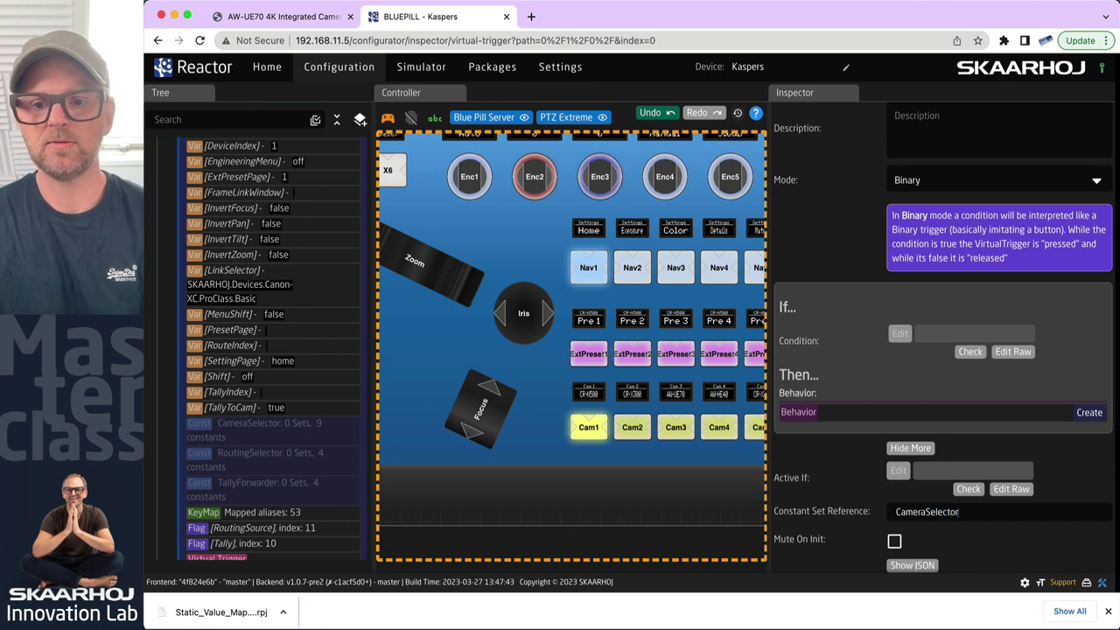
click(894, 541)
- Base the trigger condition's first statement on the Route Input to Output parameter of the Smart Videohub Main Rack device core
scroll(969, 465, up, 2)
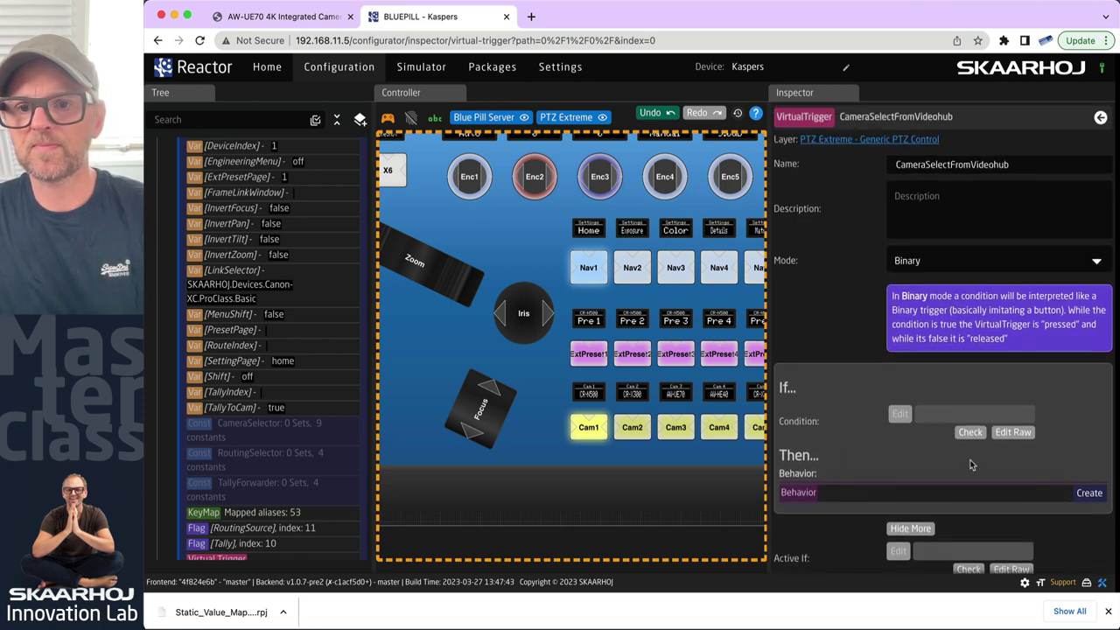
scroll(970, 464, down, 1)
click(900, 371)
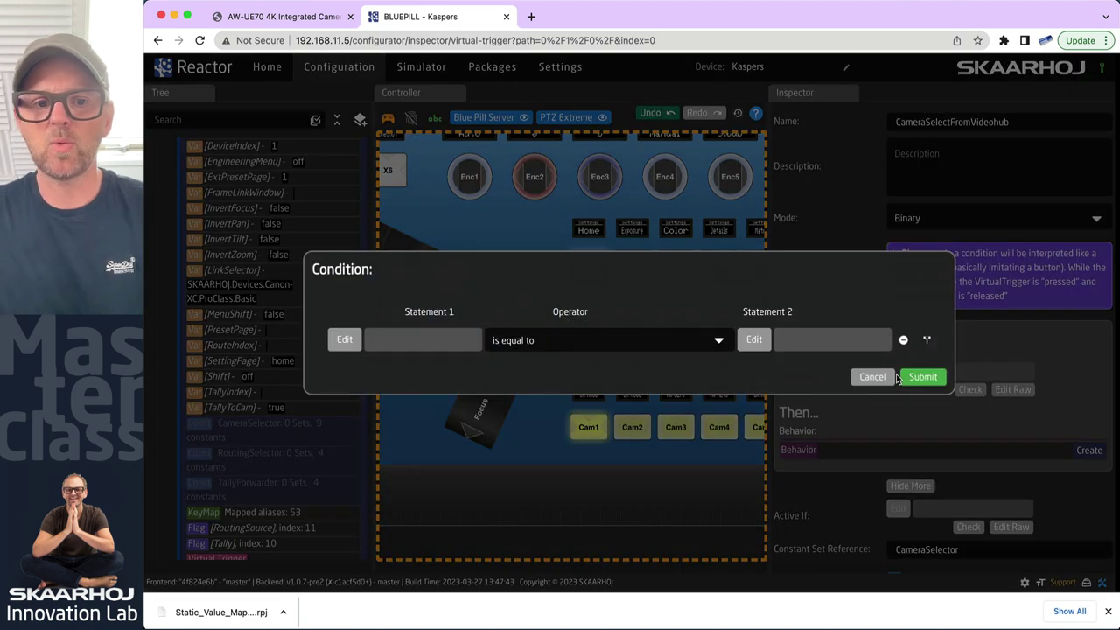
click(353, 342)
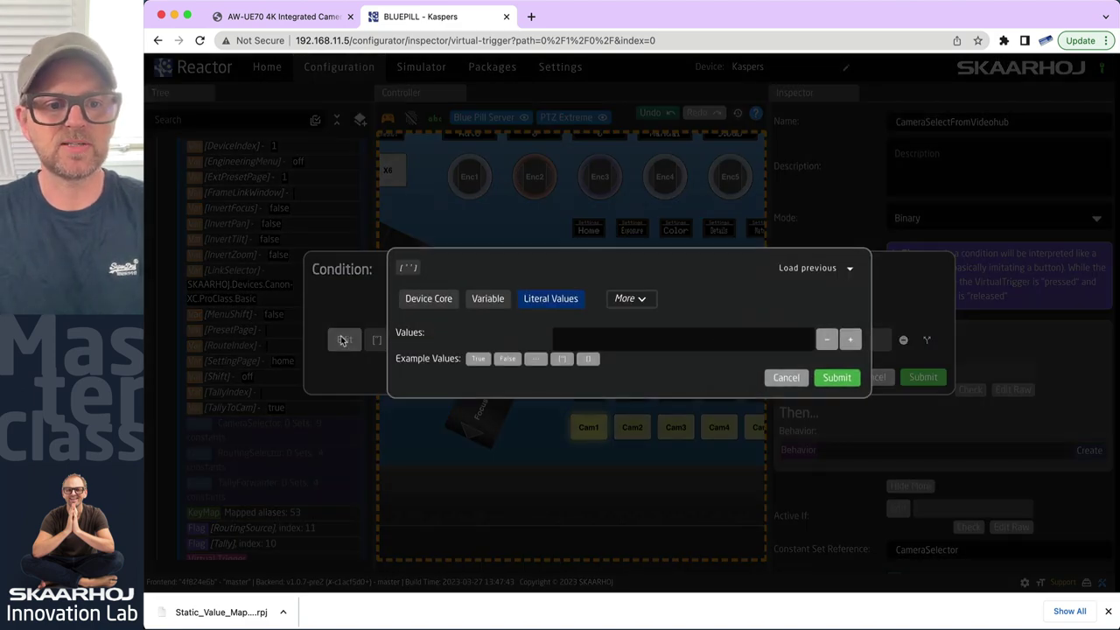
click(442, 301)
scroll(600, 492, down, 5)
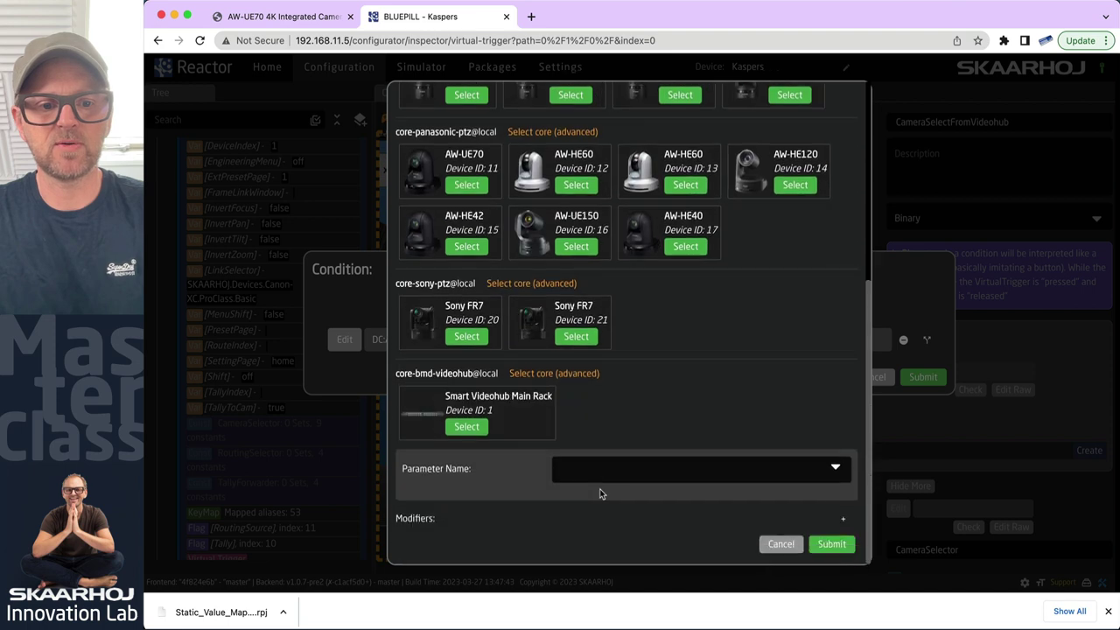
click(467, 427)
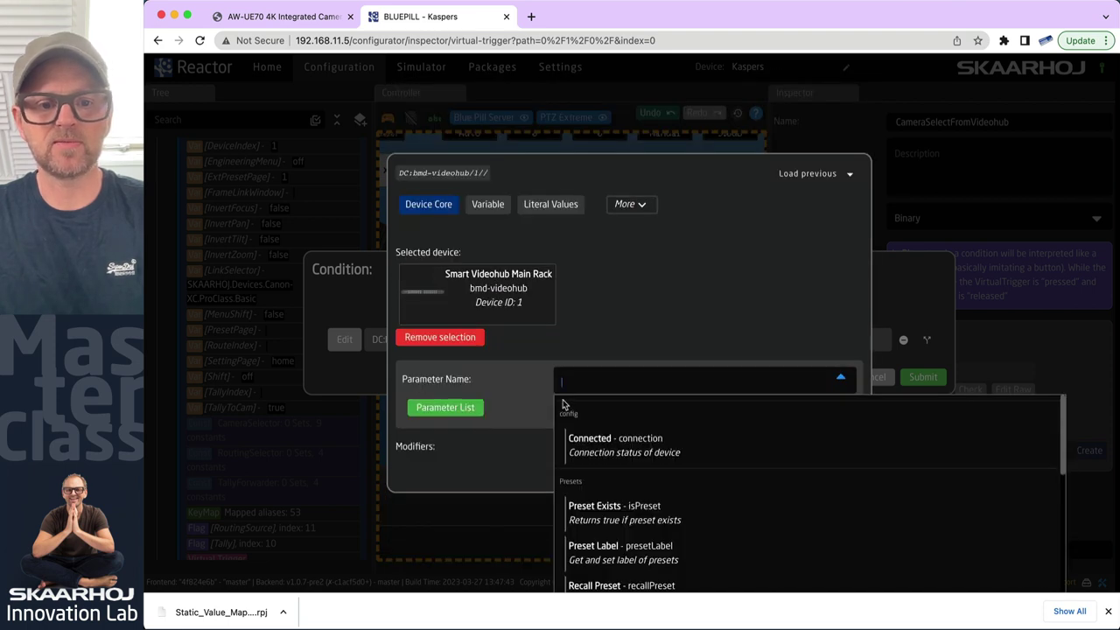
scroll(673, 515, down, 5)
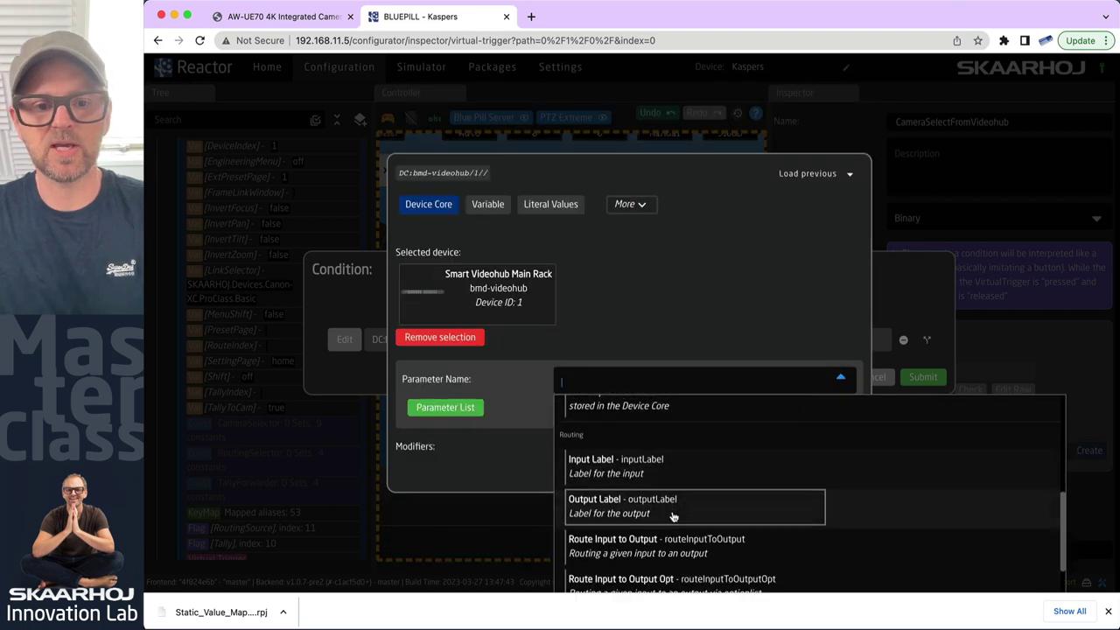
scroll(644, 464, down, 1)
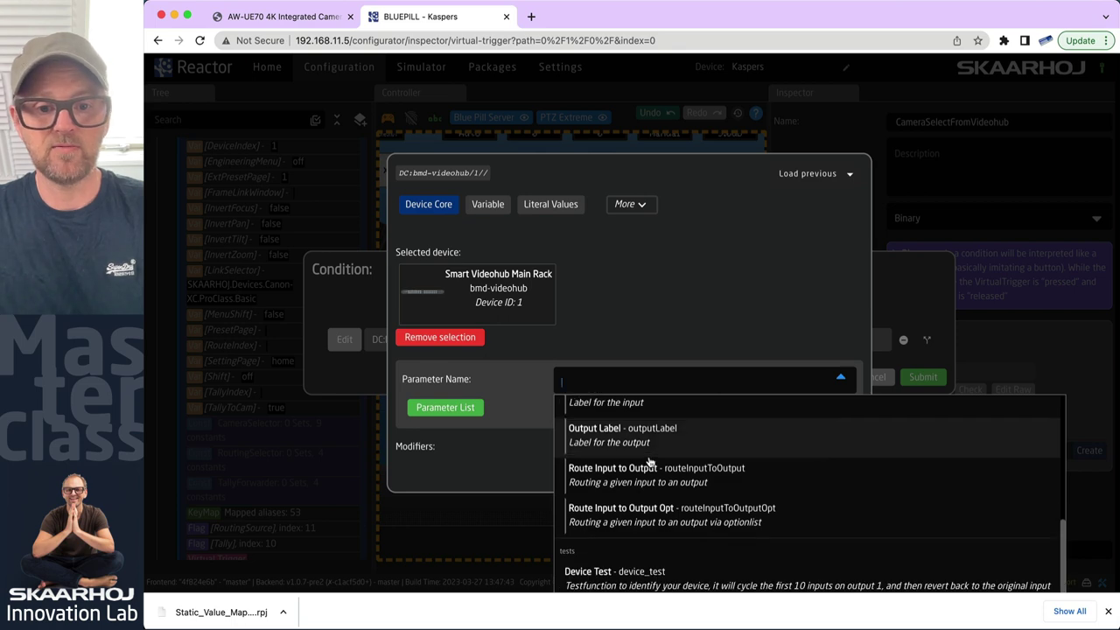
click(616, 481)
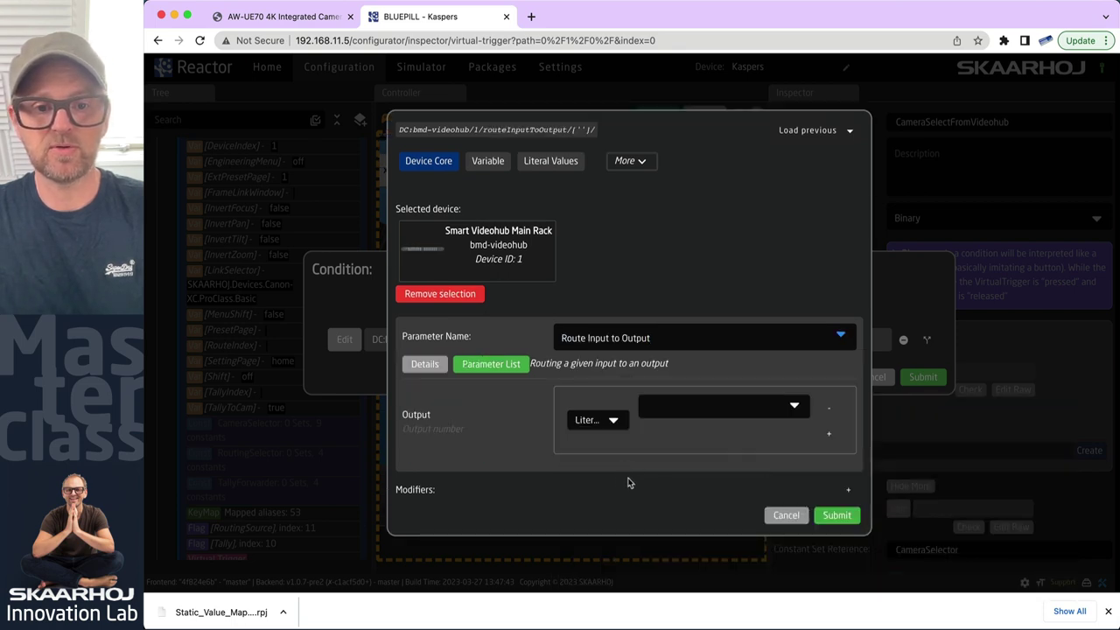
- Check the destination number in Blackmagic Videohub Control, and set the statement's Output to 7 in Reactor
click(760, 406)
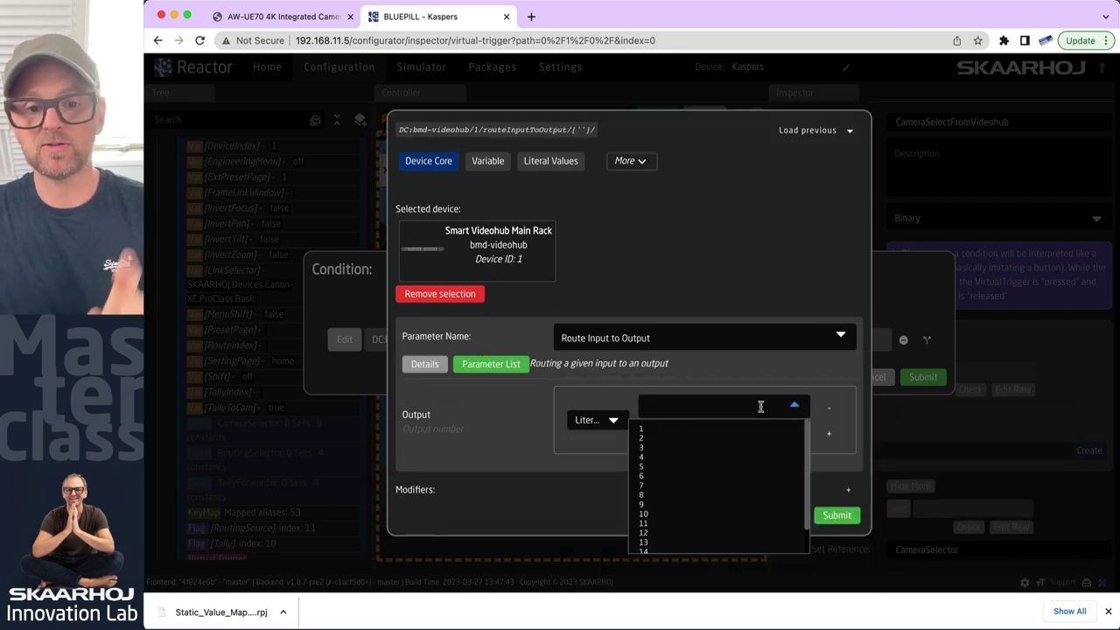
key(super+Tab)
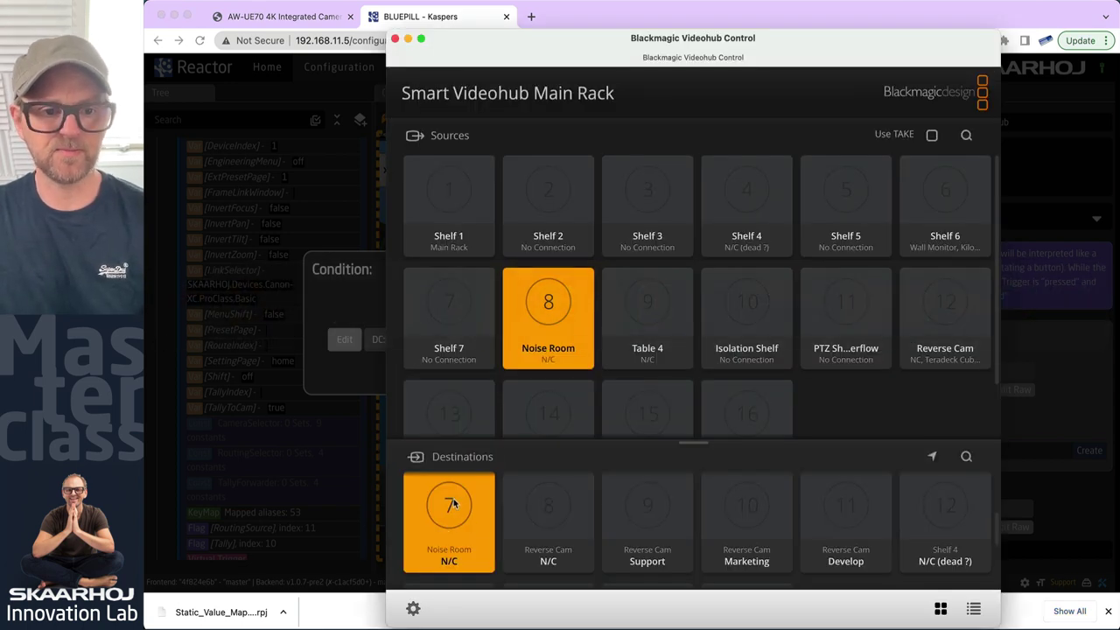
key(super+Tab)
click(652, 488)
click(836, 515)
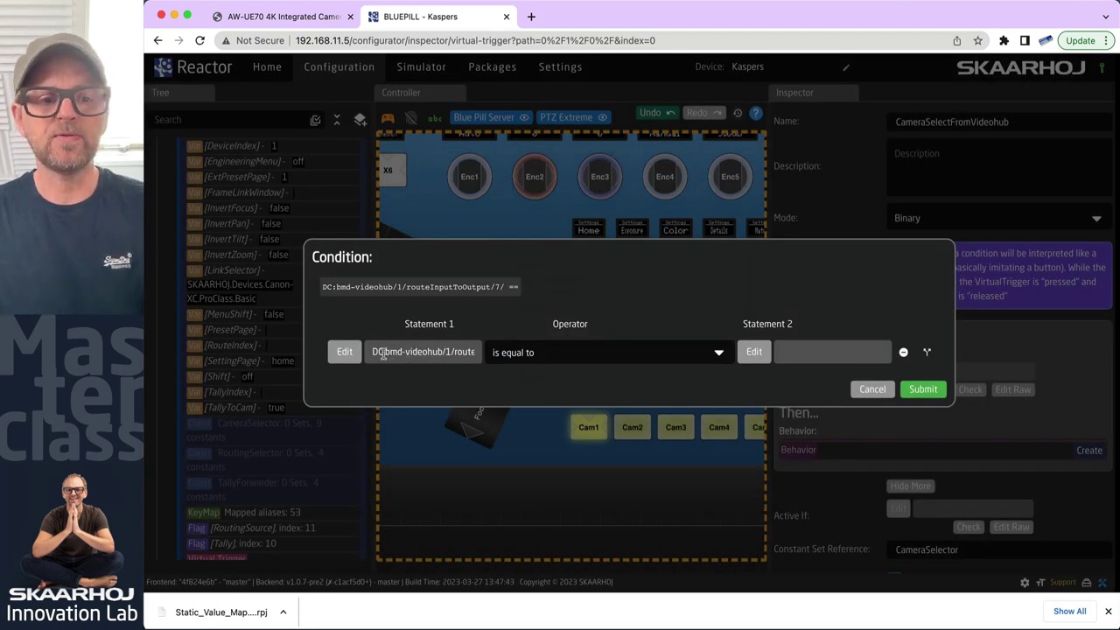
drag(383, 352, 463, 351)
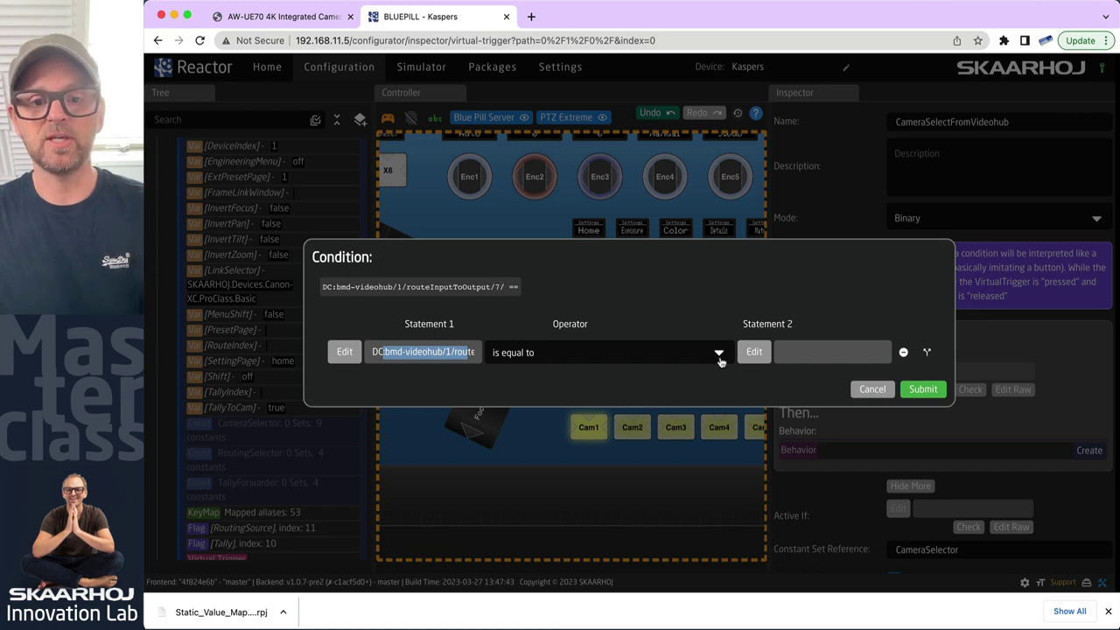
- Set the condition's second statement to the Behavior constant RouteIndex, keeping the operator as is equal to, and submit the condition
click(754, 350)
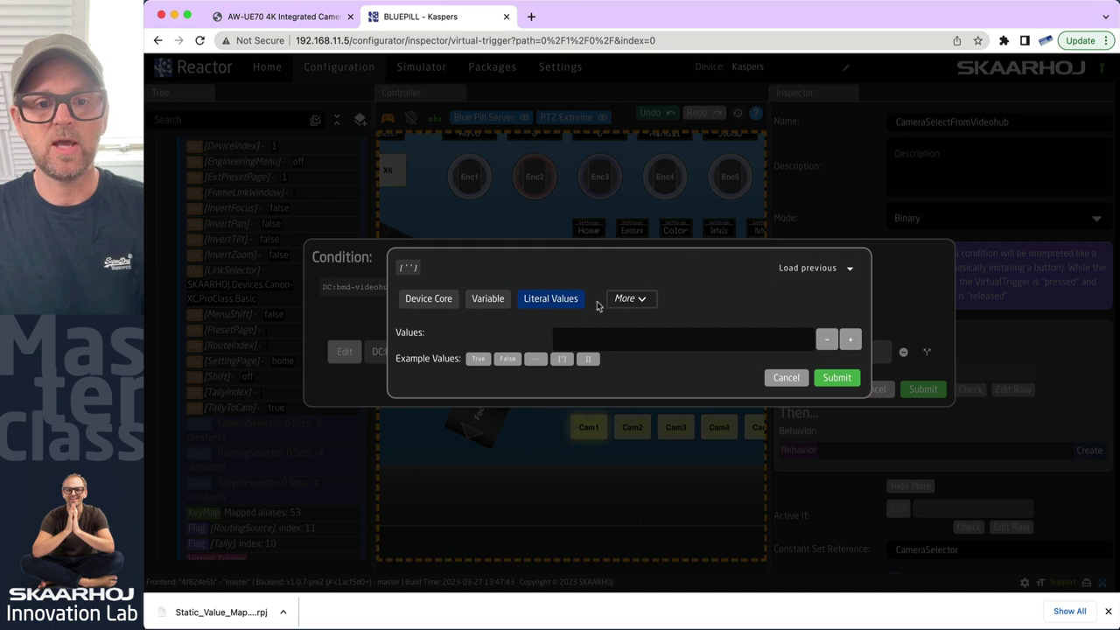
click(629, 300)
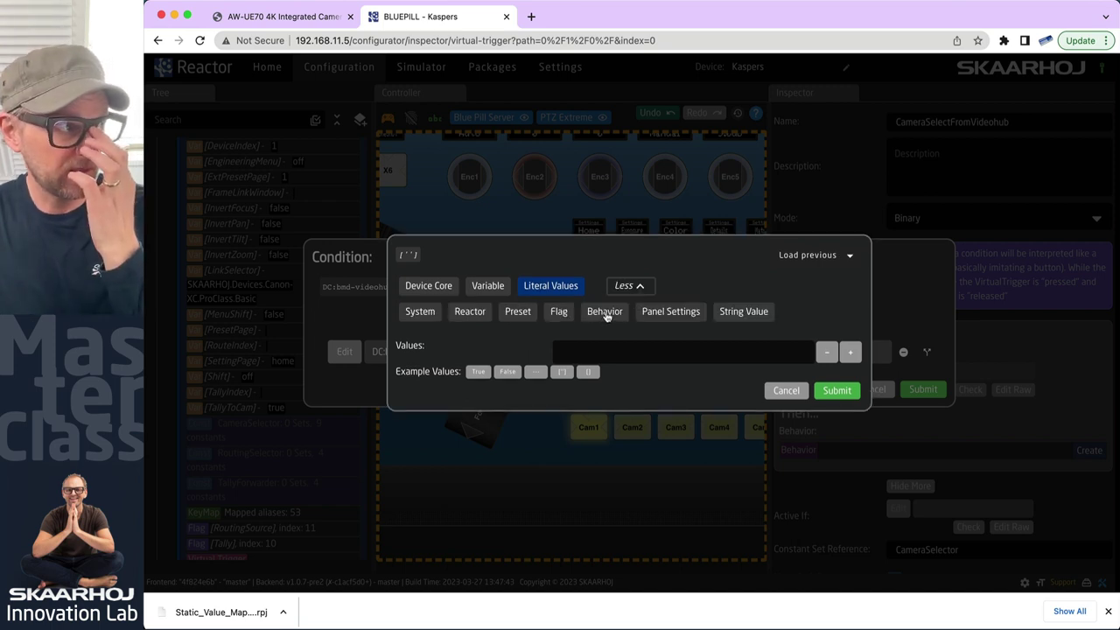
click(606, 315)
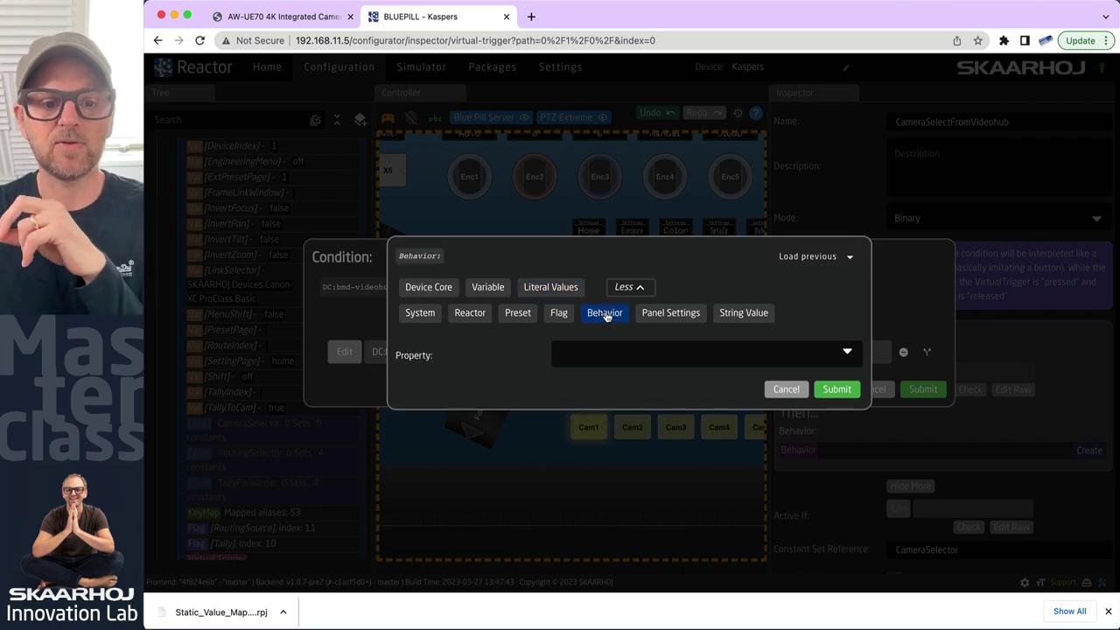
click(644, 350)
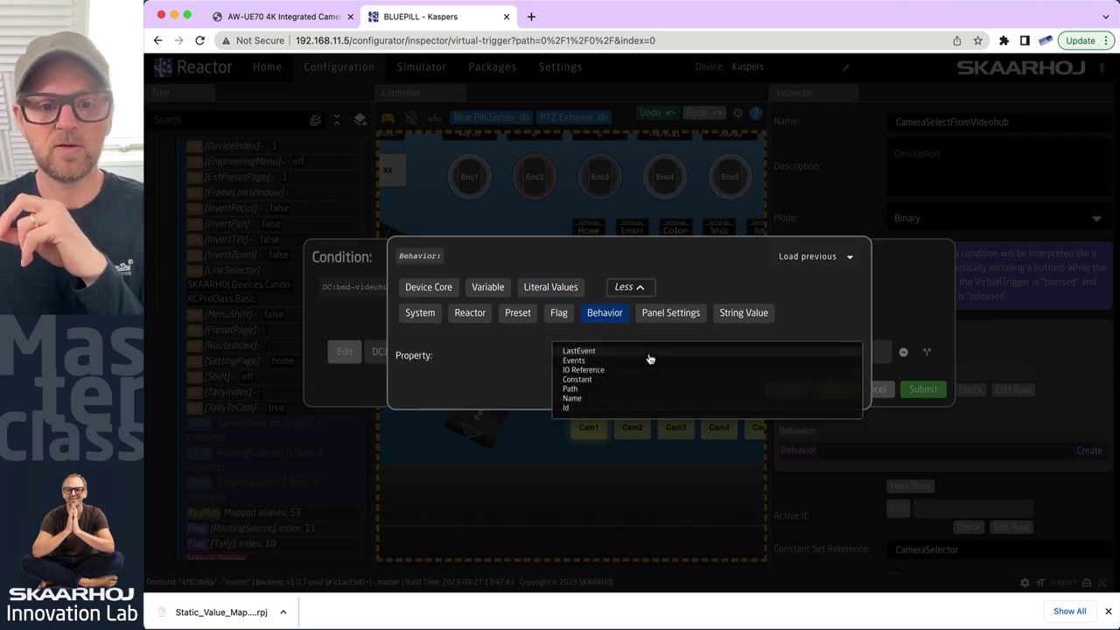
click(580, 380)
click(608, 358)
text(Routi)
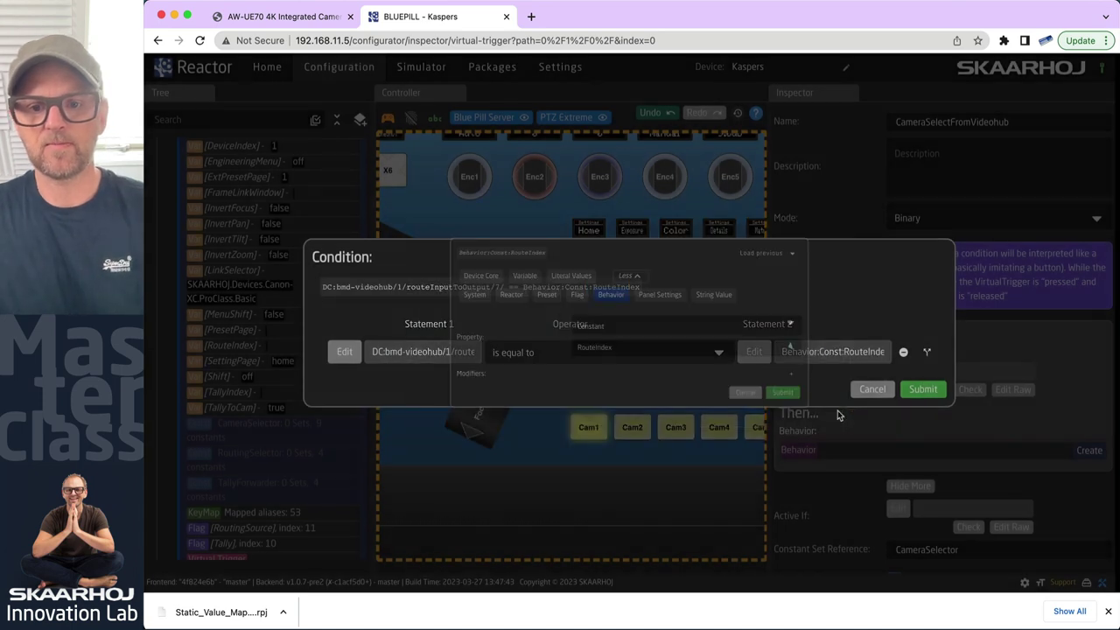
click(838, 417)
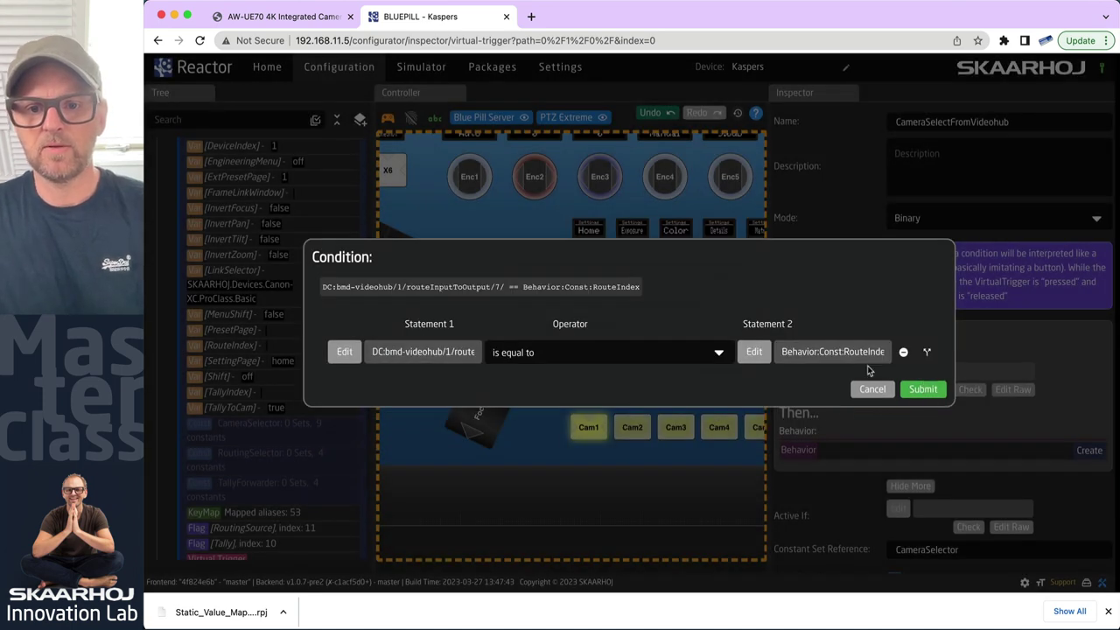
drag(818, 354, 886, 352)
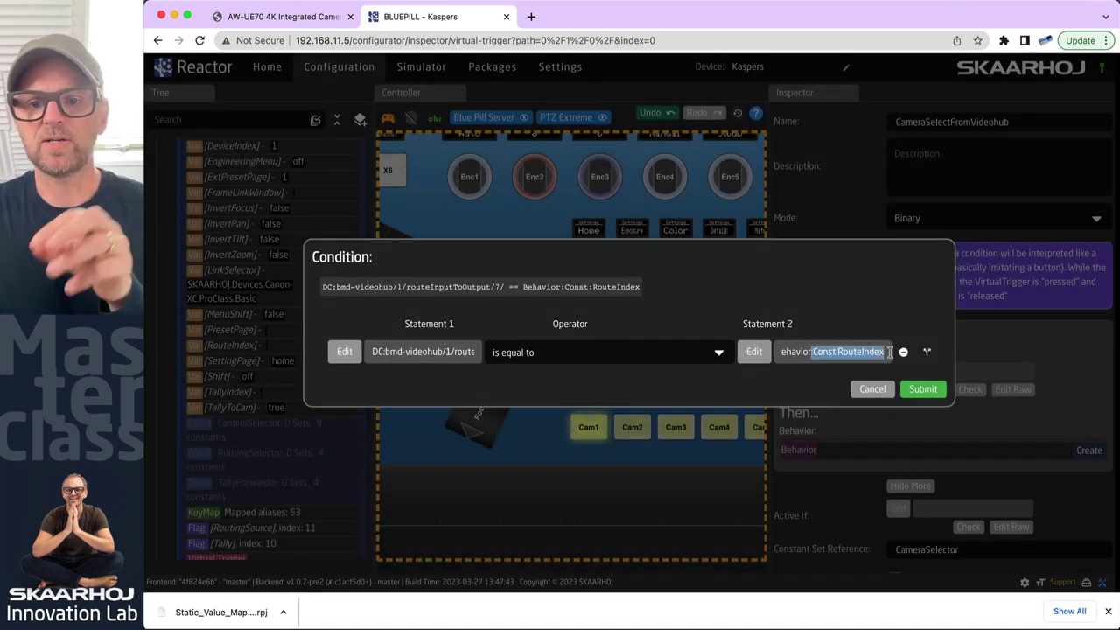
click(924, 391)
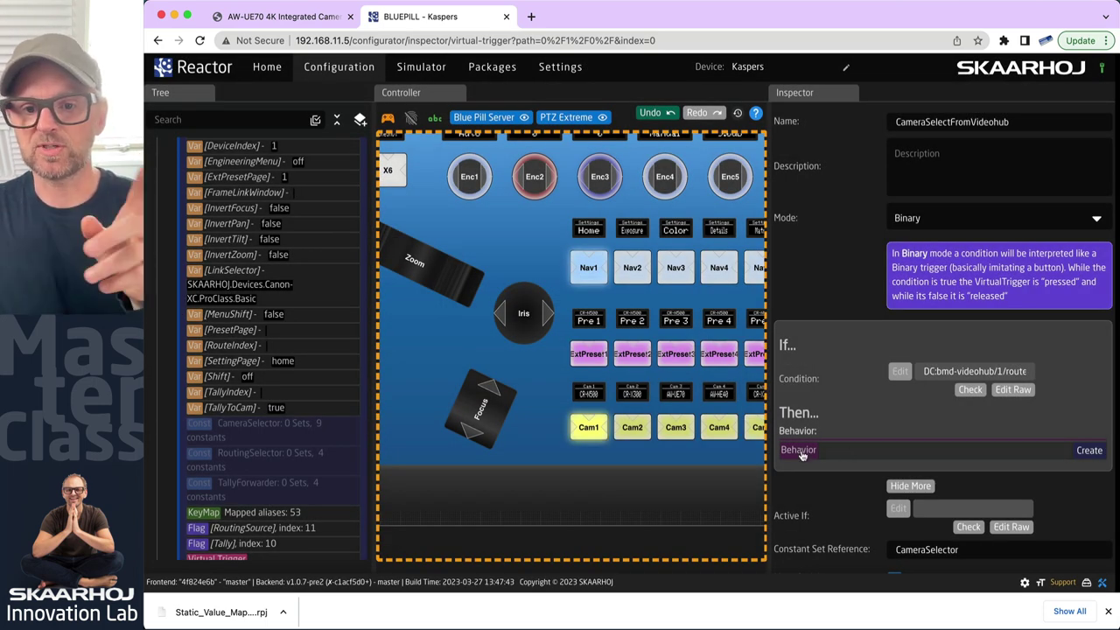
- Create the virtual trigger's behavior and open it for editing with its additional settings shown
click(1073, 452)
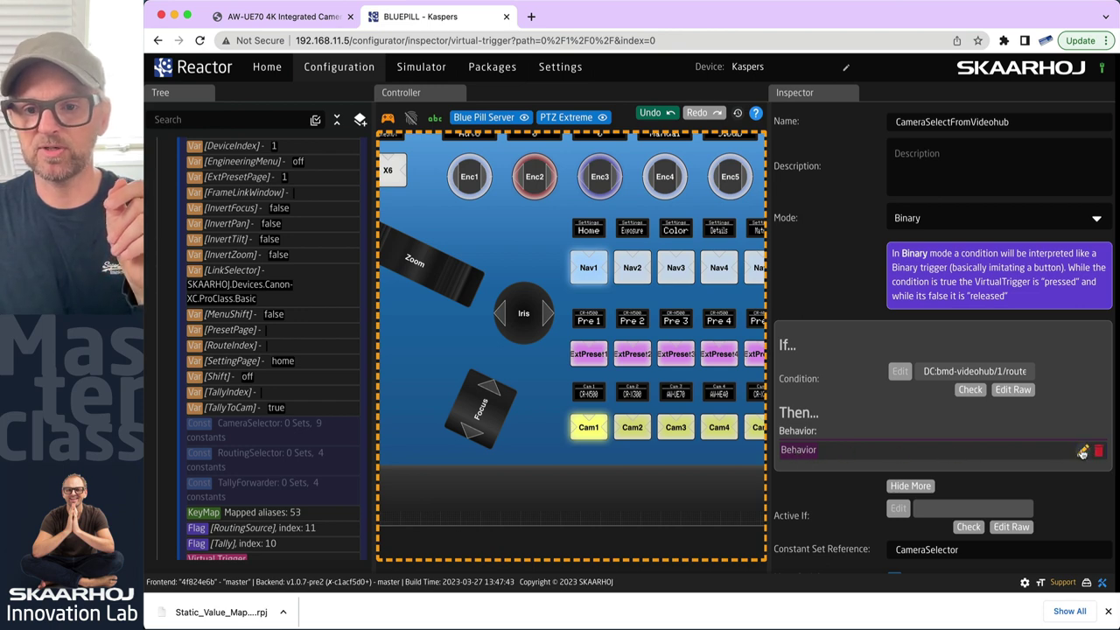
click(1082, 452)
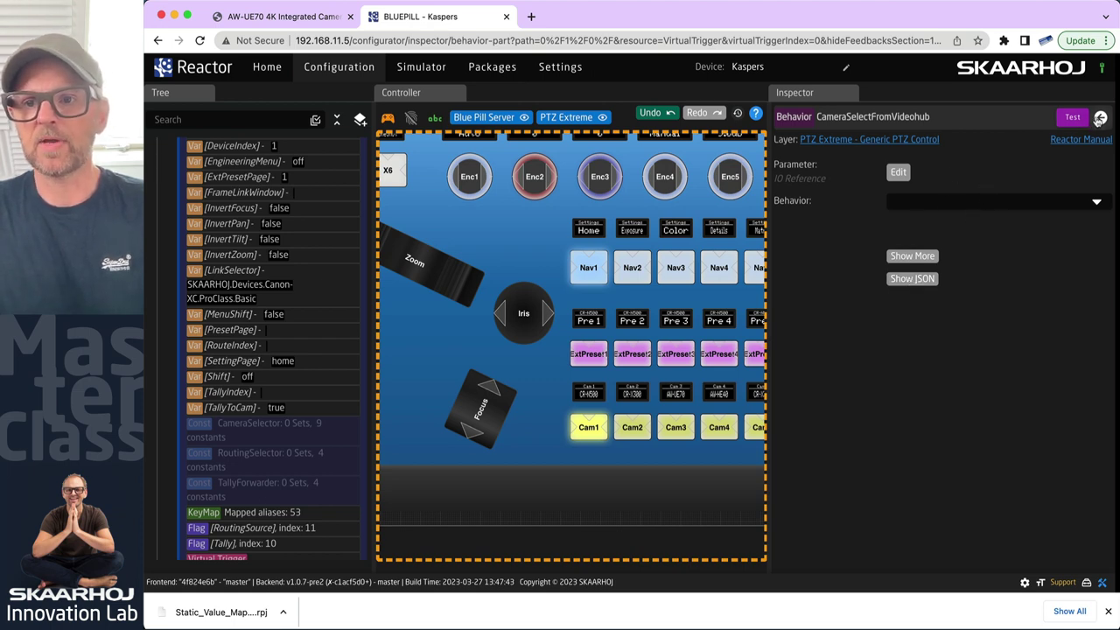
click(910, 255)
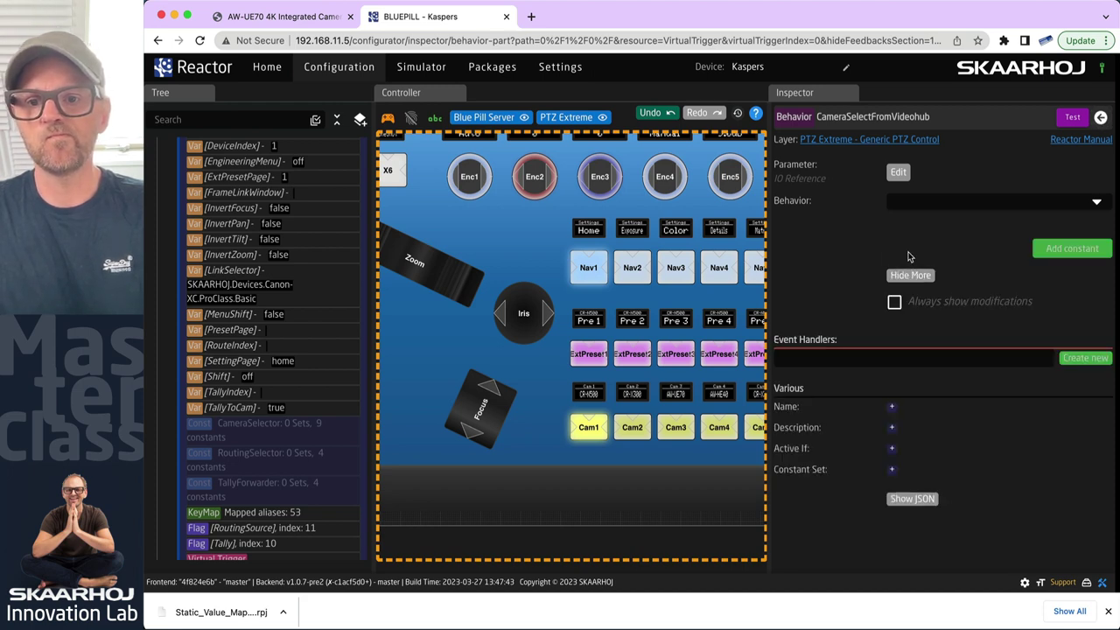
- Add an event handler named setcam to the behavior, and show and save the behavior's JSON
text(m)
click(1084, 360)
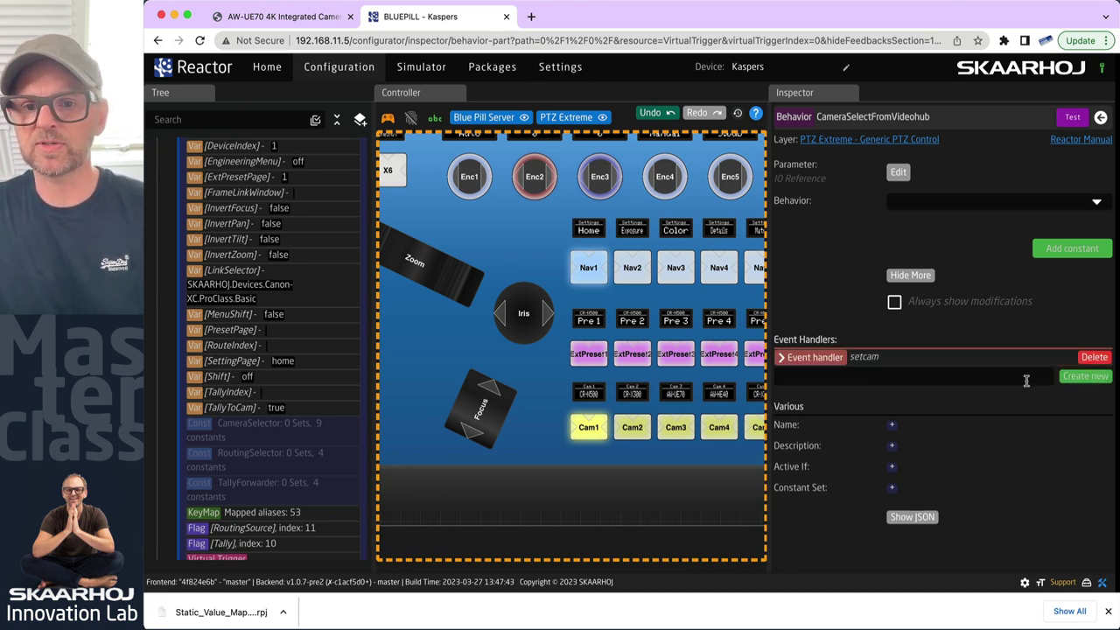
click(792, 358)
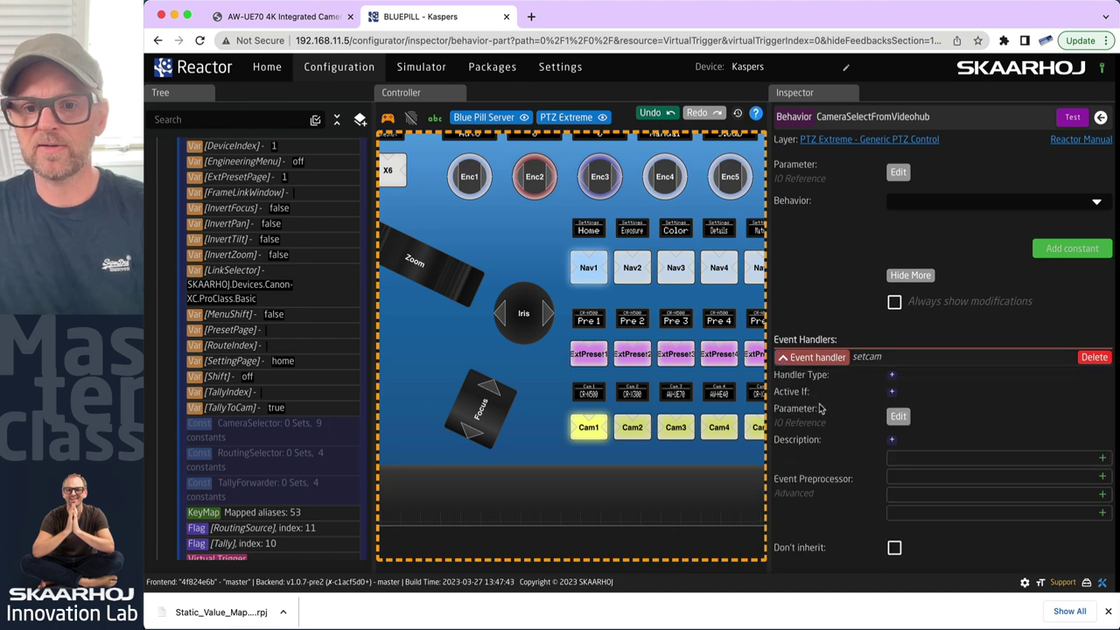
scroll(1004, 330, down, 3)
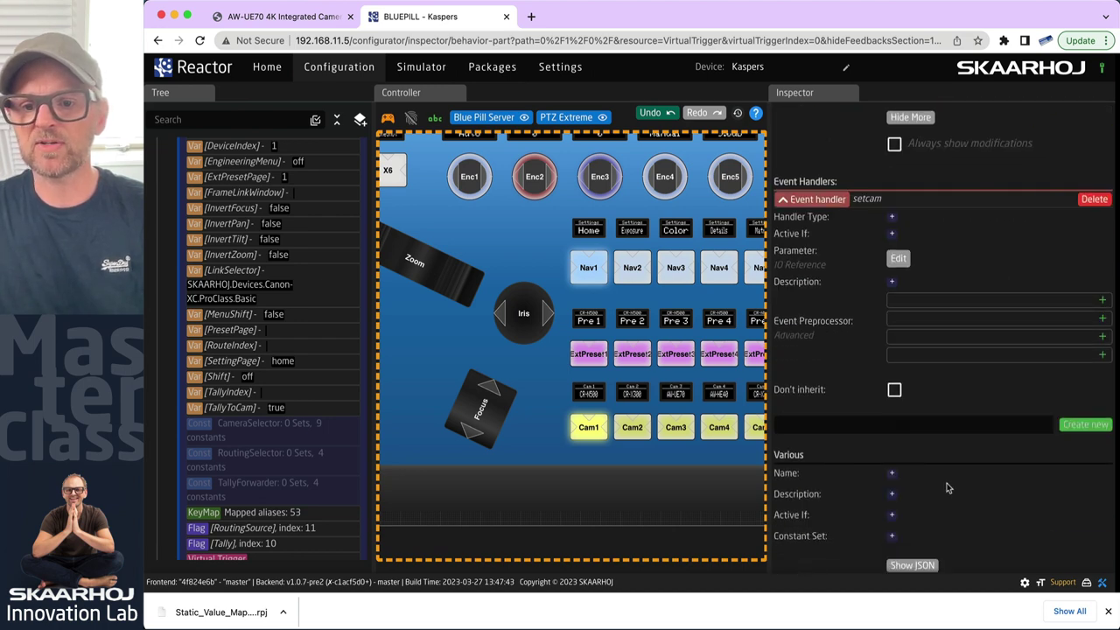
scroll(943, 536, down, 2)
scroll(944, 535, down, 3)
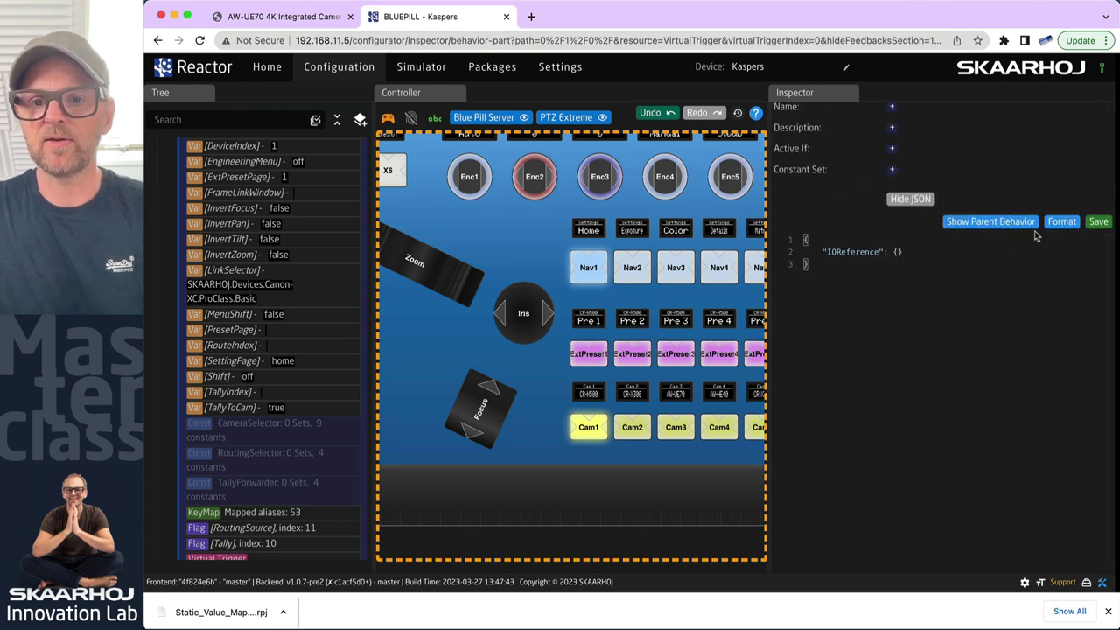
click(1097, 222)
- Create the setcam event handler on the behavior again and inspect the behavior's JSON
click(910, 266)
text(setcam)
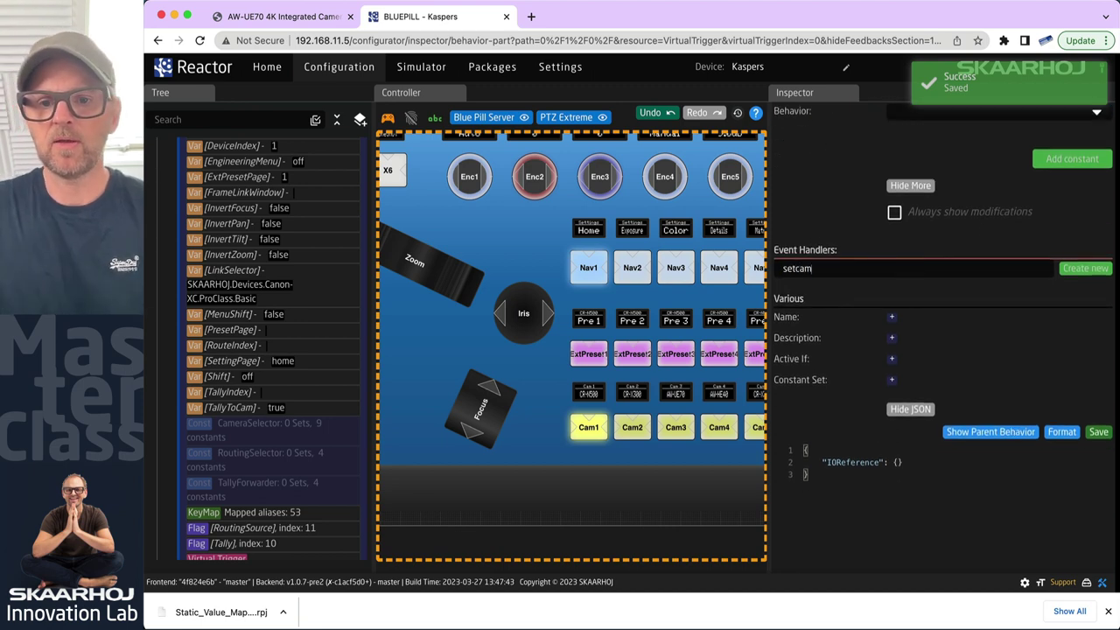
click(1085, 268)
scroll(1007, 446, down, 4)
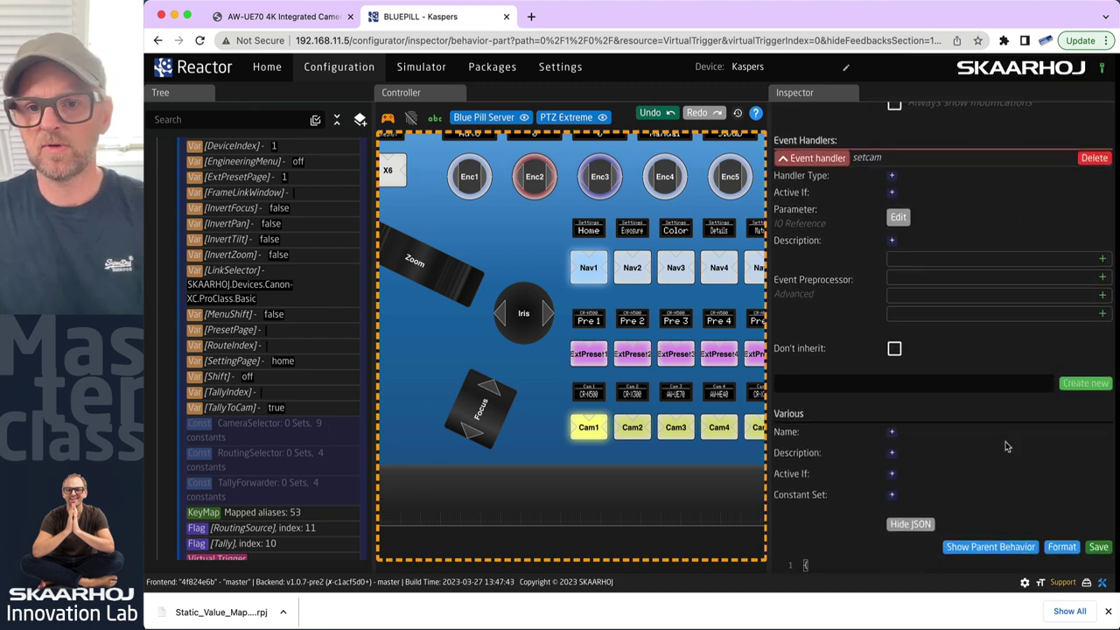
scroll(1007, 446, down, 1)
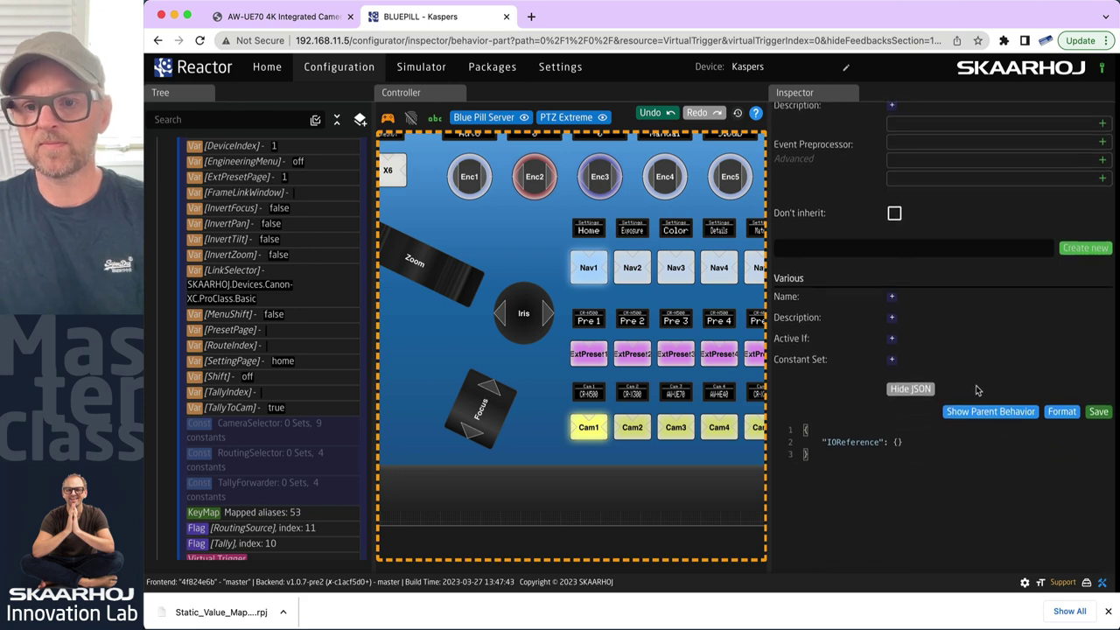
scroll(944, 352, up, 10)
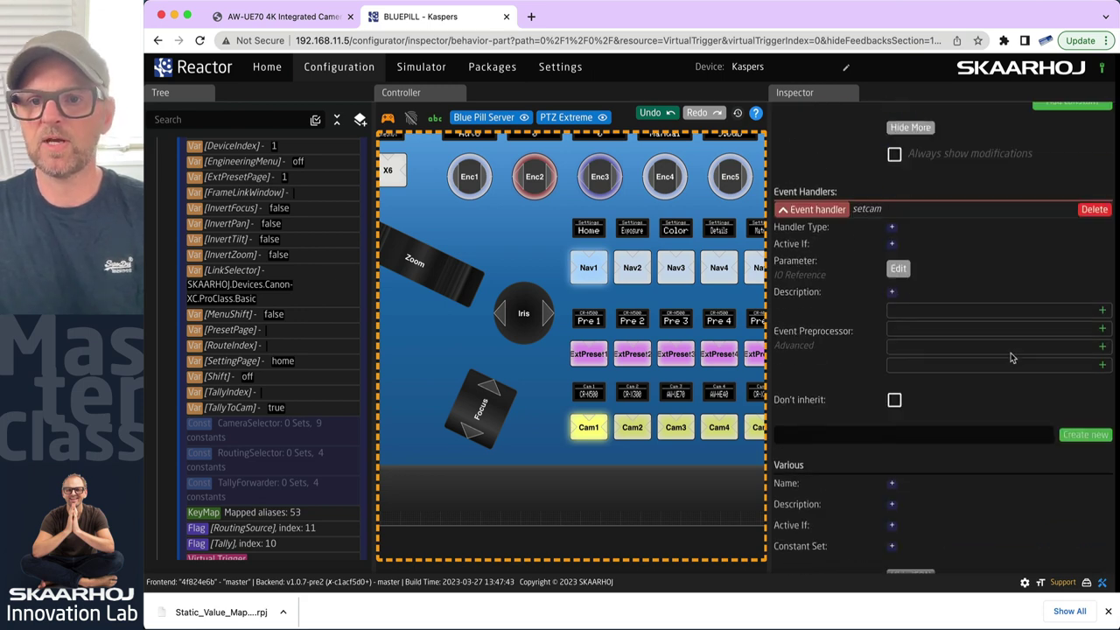
scroll(1059, 223, down, 10)
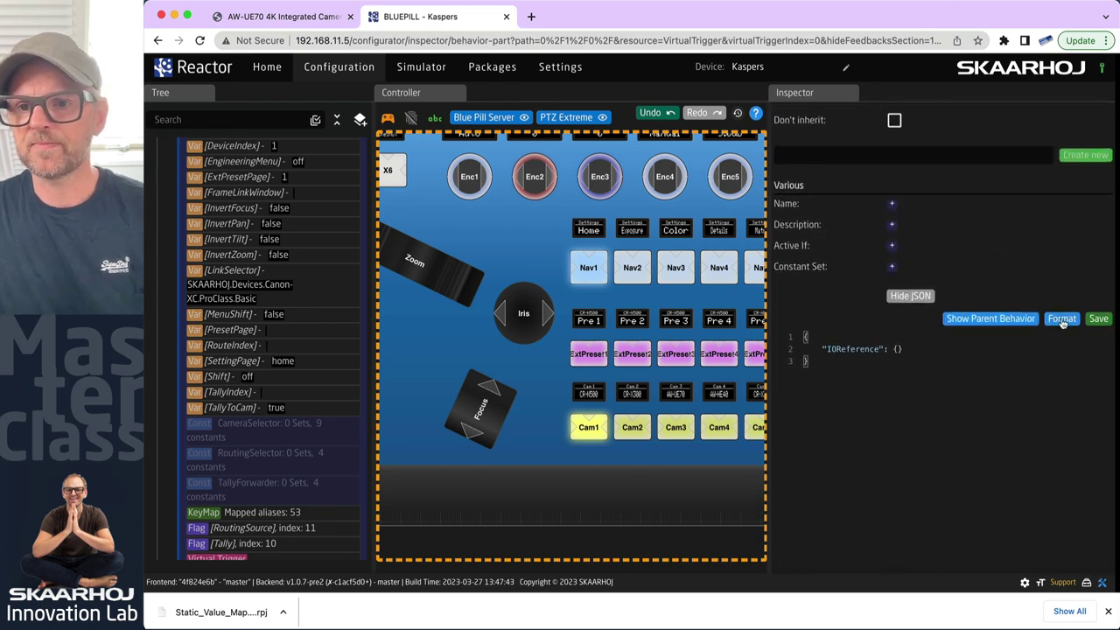
click(967, 349)
key(Return)
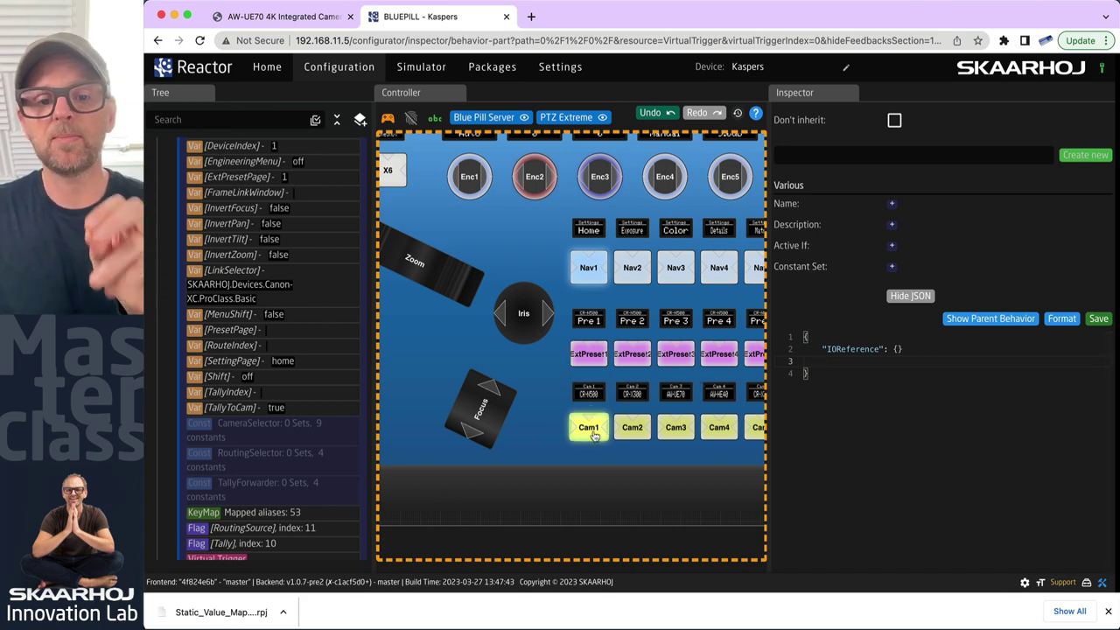
- Open the Camera Selector layer's generator, edit its behavior and show the behavior's JSON
scroll(290, 326, down, 10)
scroll(289, 326, up, 2)
scroll(288, 325, down, 3)
click(254, 493)
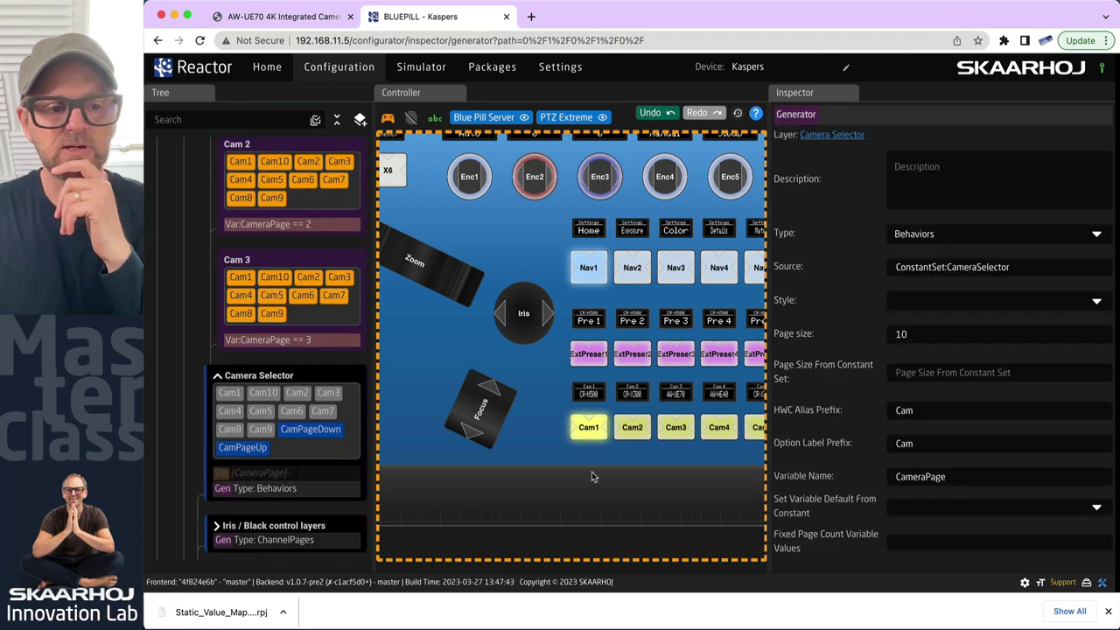
scroll(979, 500, down, 2)
click(812, 540)
scroll(963, 455, down, 3)
click(913, 565)
scroll(920, 426, down, 5)
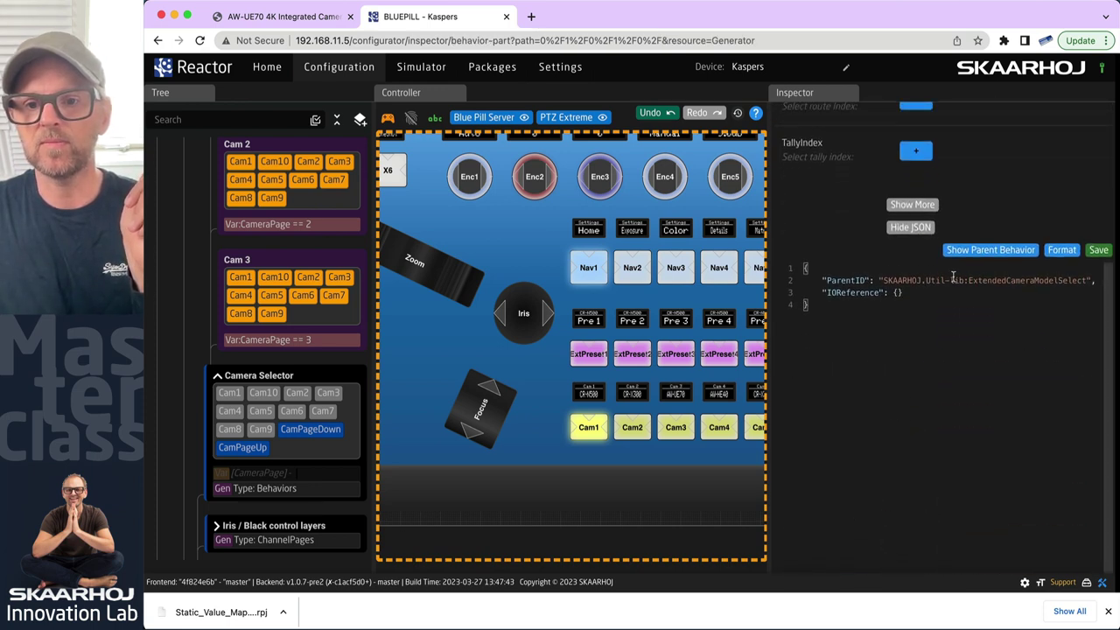
- Show the parent behavior of ExtendedCameraModelSelect, format its JSON and examine its constants, event handlers and feedback sections
click(1021, 251)
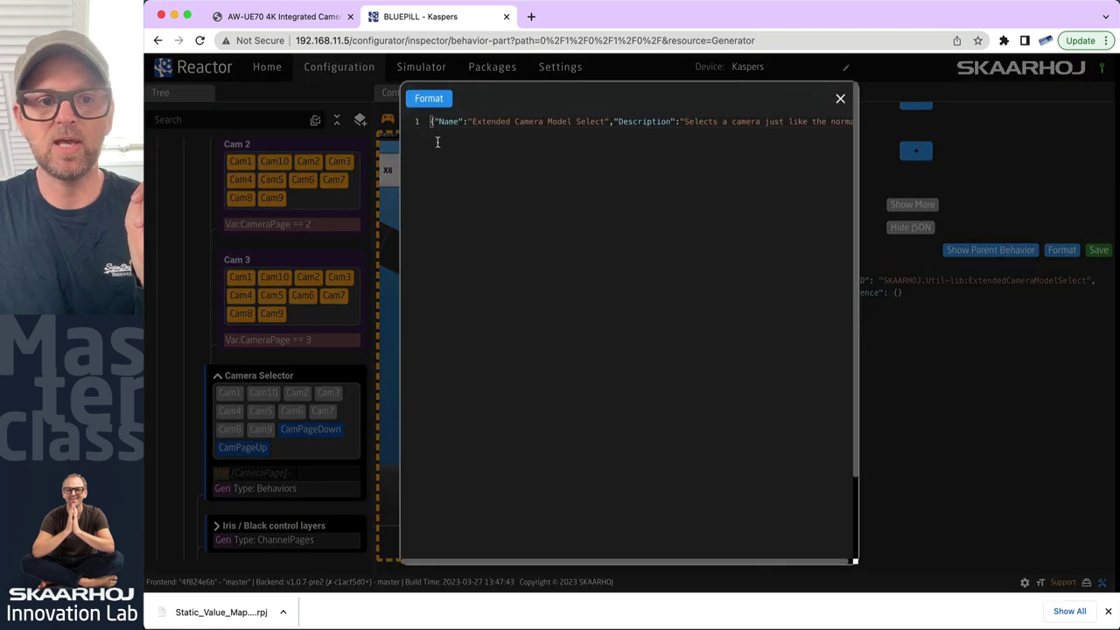
click(430, 100)
scroll(472, 187, down, 5)
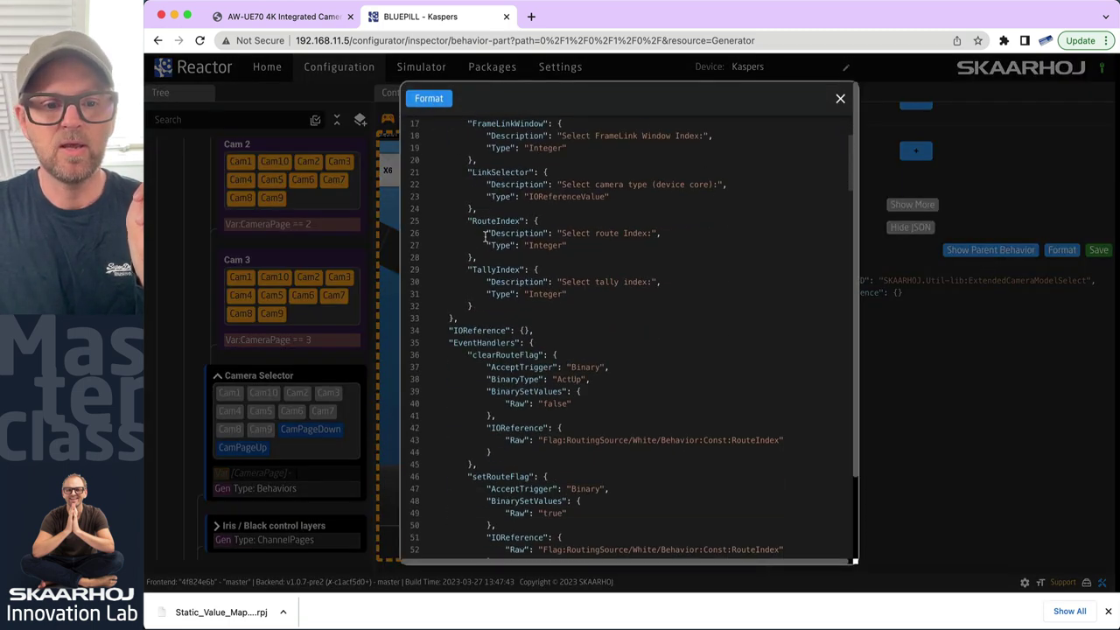
drag(444, 257, 495, 332)
scroll(542, 405, down, 7)
scroll(543, 405, down, 20)
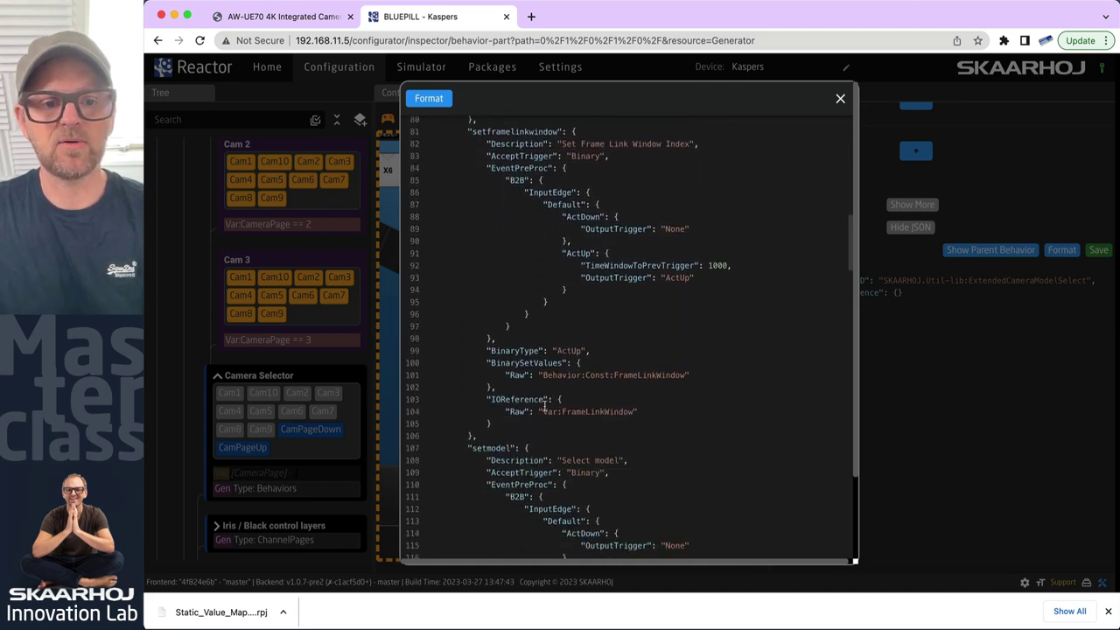
scroll(544, 406, down, 14)
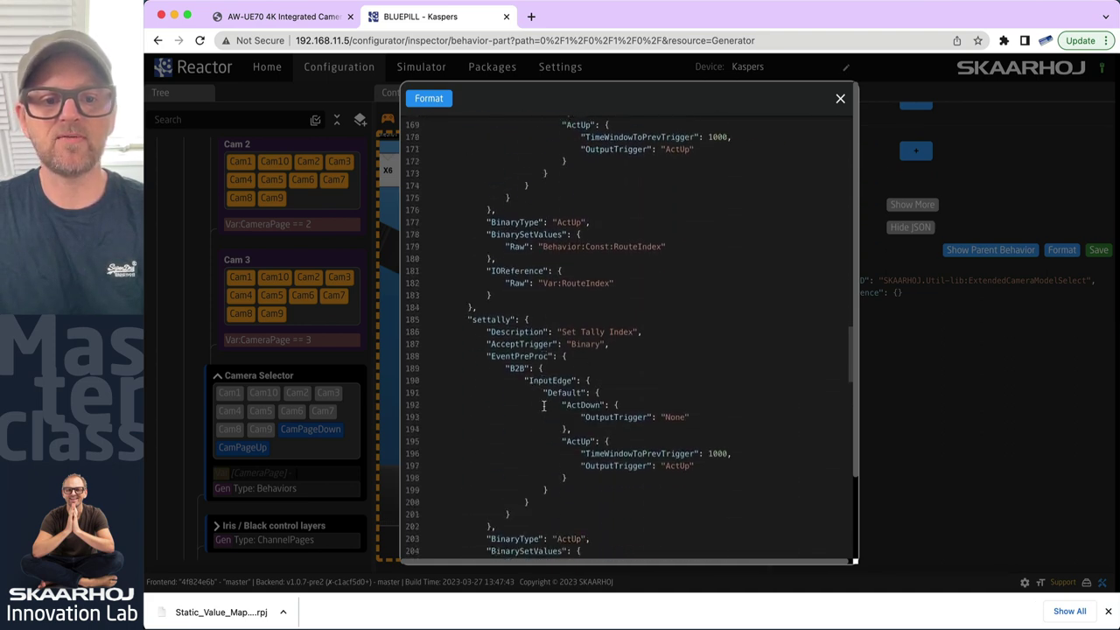
scroll(545, 405, down, 14)
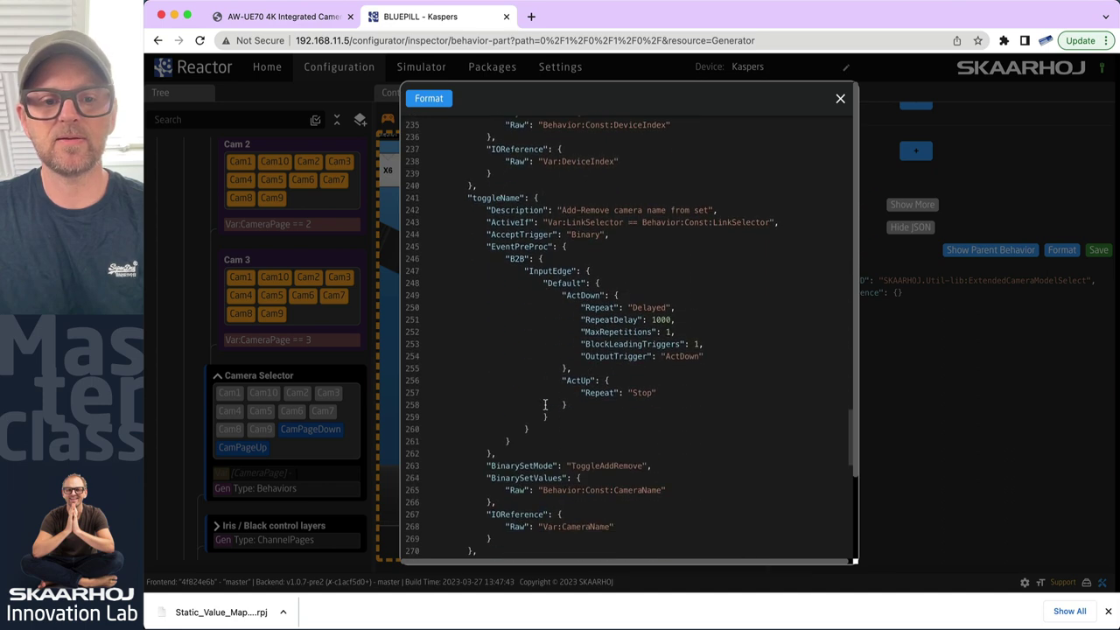
scroll(544, 406, down, 9)
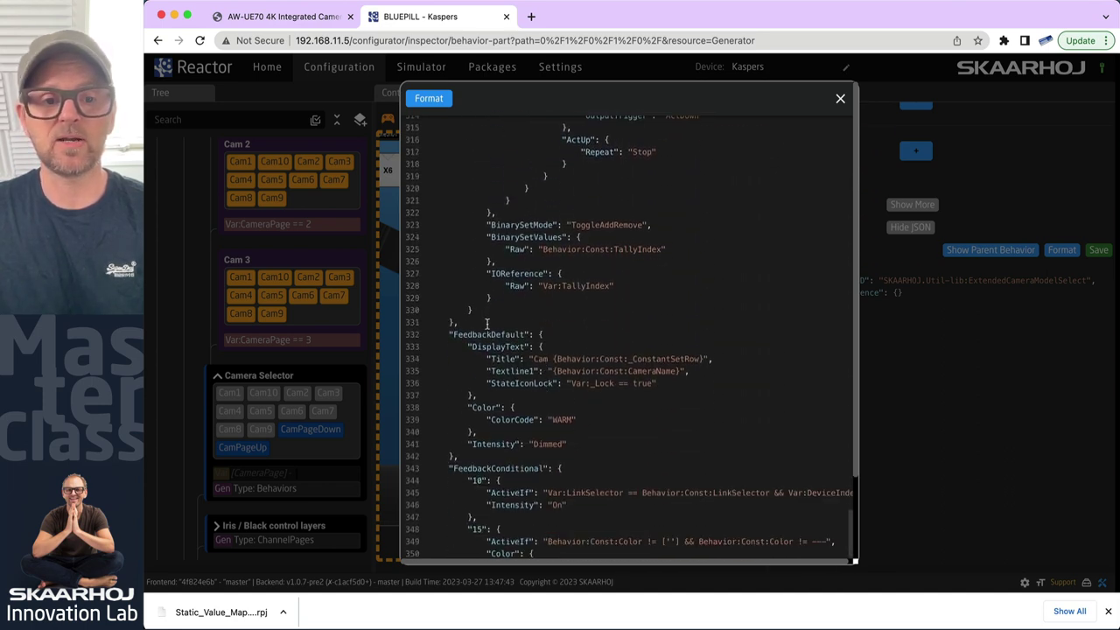
- Copy the whole EventHandlers block from the parent behavior's JSON and close the parent behavior view
key(super+a)
scroll(499, 323, up, 20)
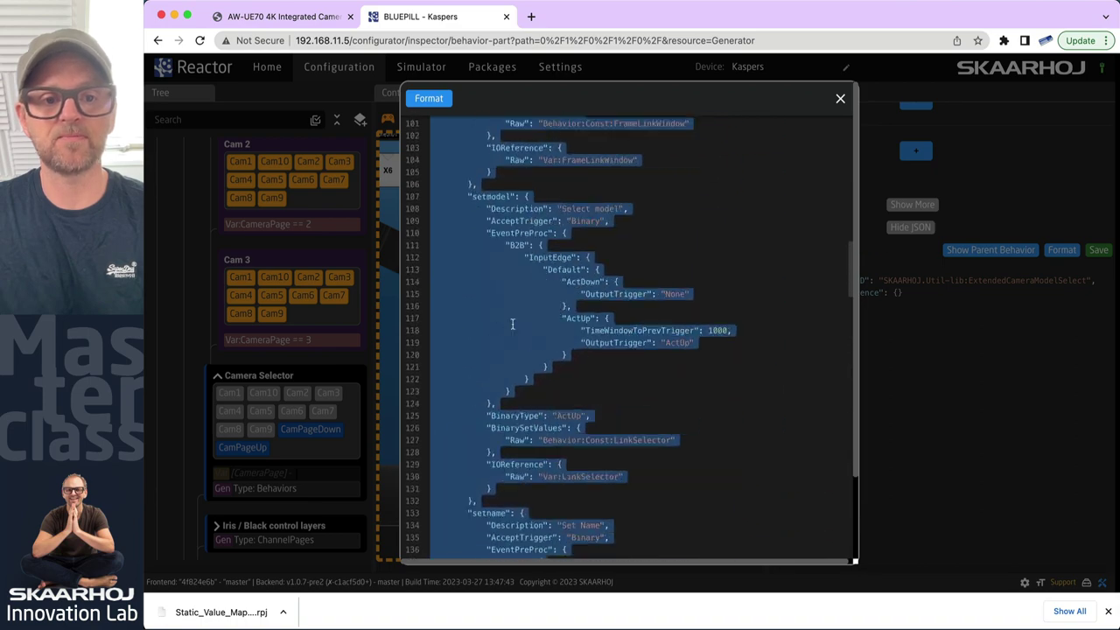
scroll(512, 324, up, 9)
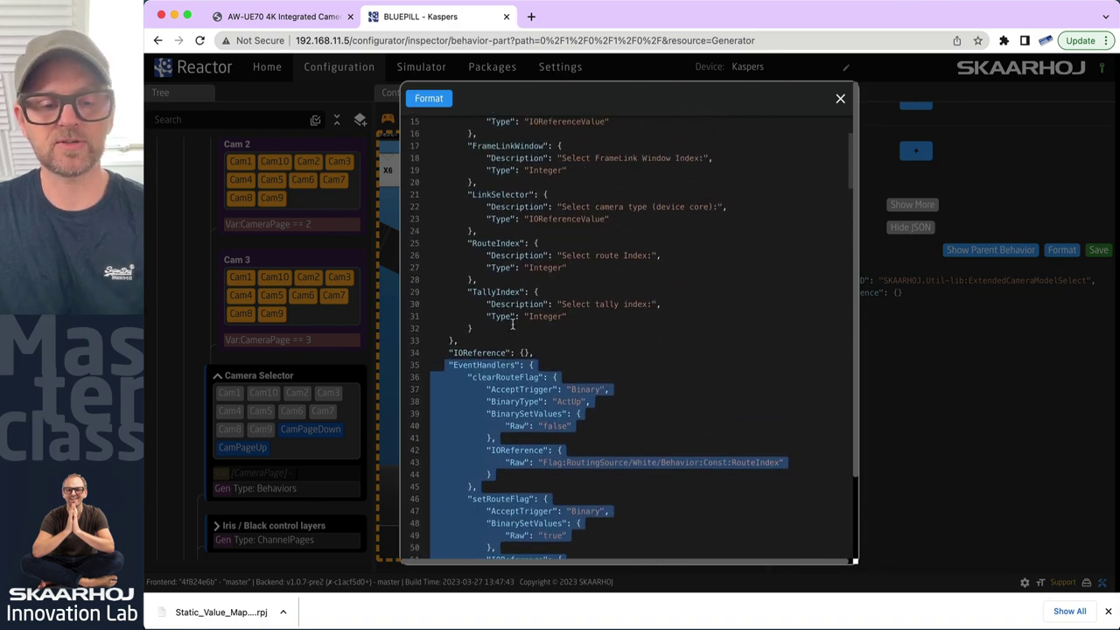
click(840, 101)
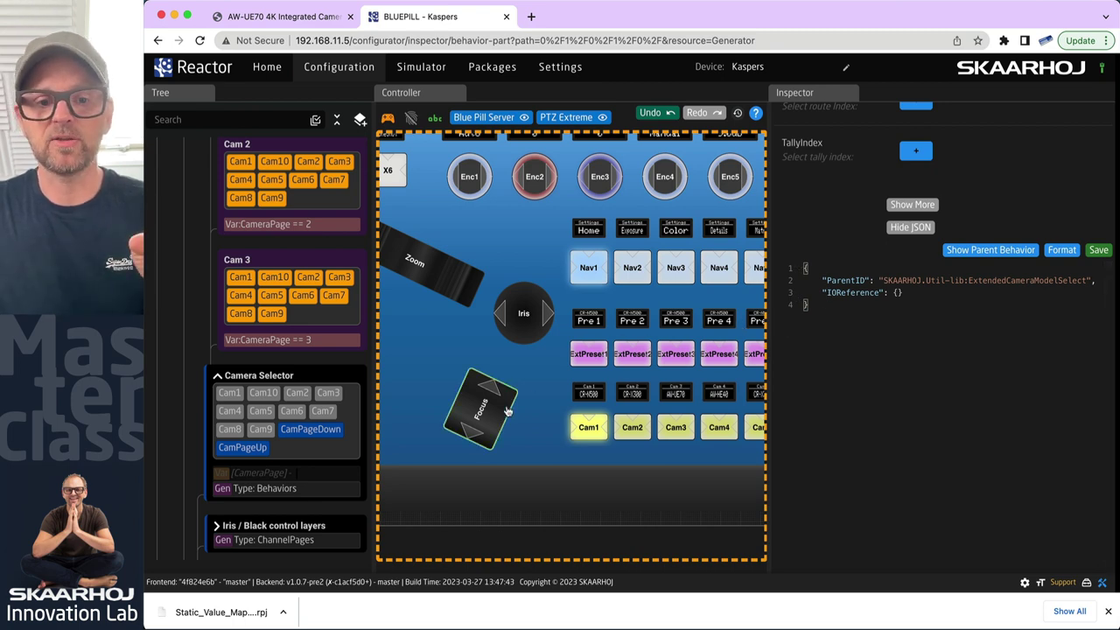
- Open the CameraSelectFromVideohub virtual trigger and show its JSON, checking the BinaryActiveIf condition
scroll(276, 521, down, 2)
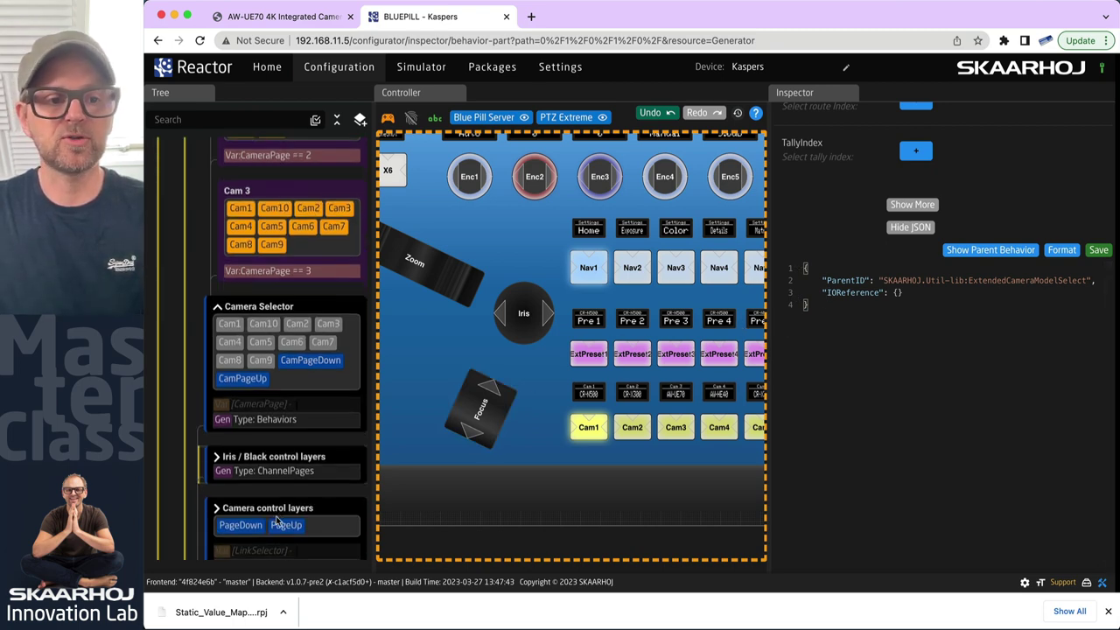
scroll(276, 521, down, 15)
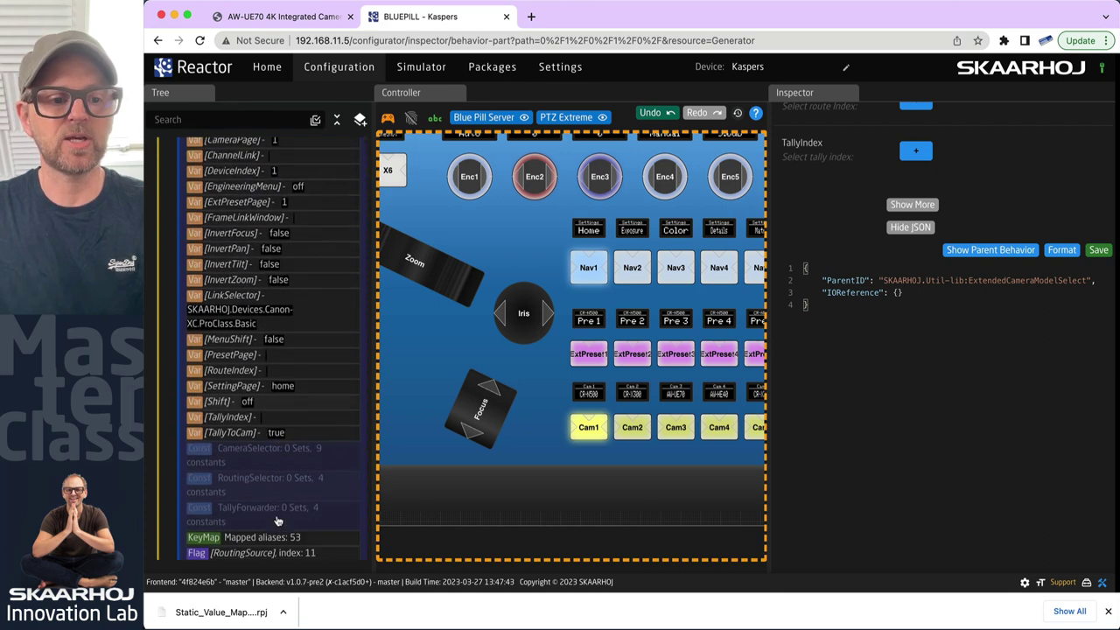
scroll(278, 518, down, 2)
click(282, 425)
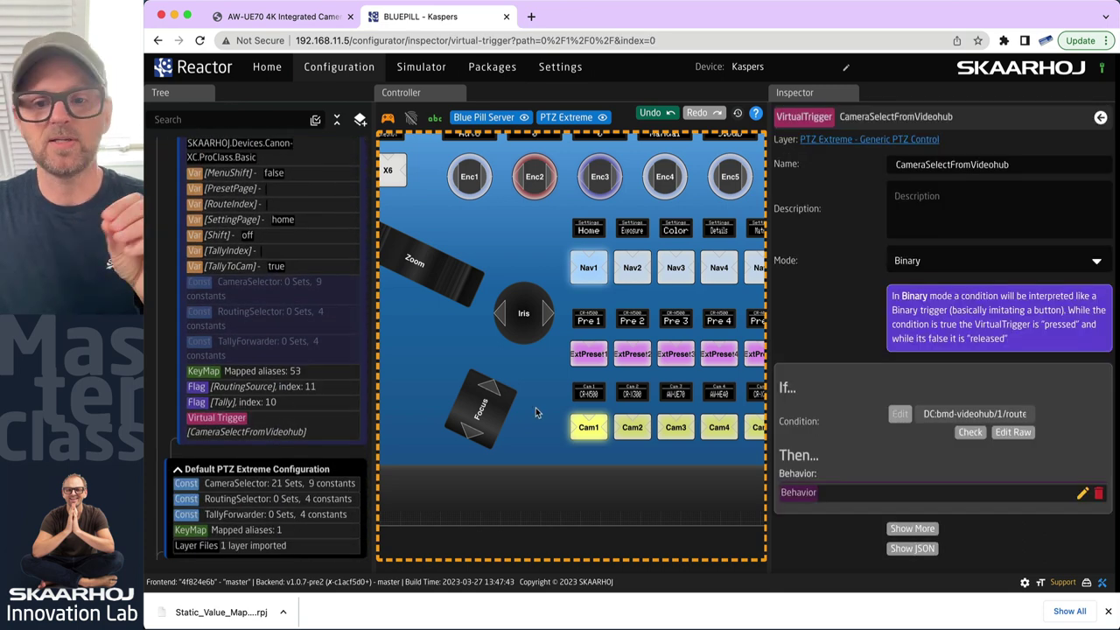
click(916, 550)
scroll(974, 513, down, 5)
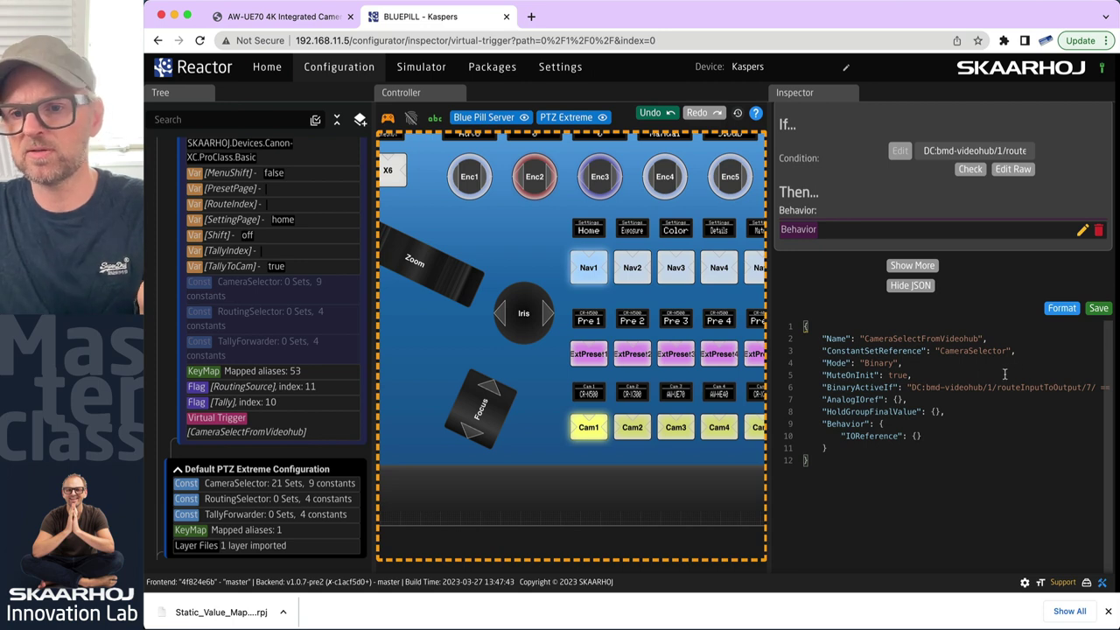
scroll(995, 385, right, 5)
scroll(994, 387, left, 5)
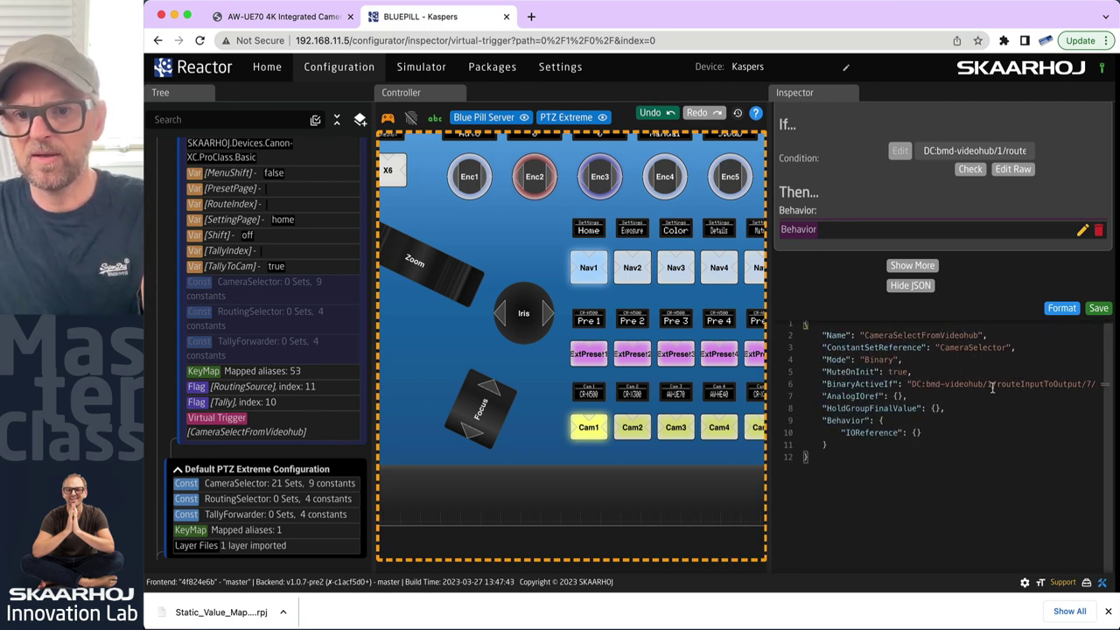
- Paste the copied EventHandlers block below IOReference in the virtual trigger's Behavior JSON and format the code
click(938, 429)
key(Return)
key(Return)
key(super+v)
scroll(960, 468, down, 10)
scroll(960, 468, up, 15)
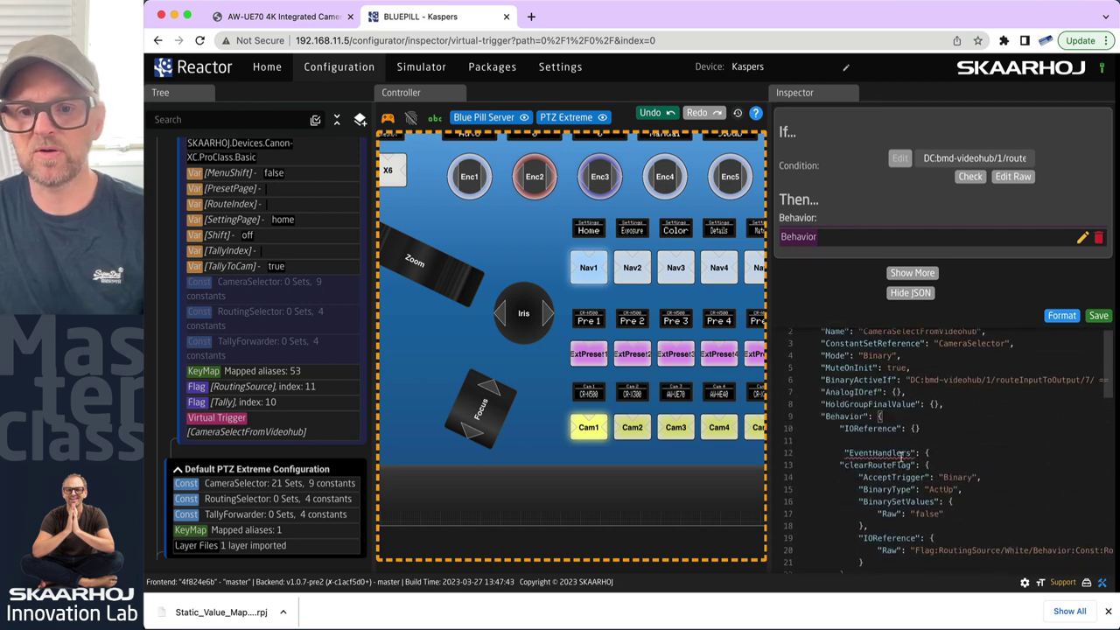
click(1062, 317)
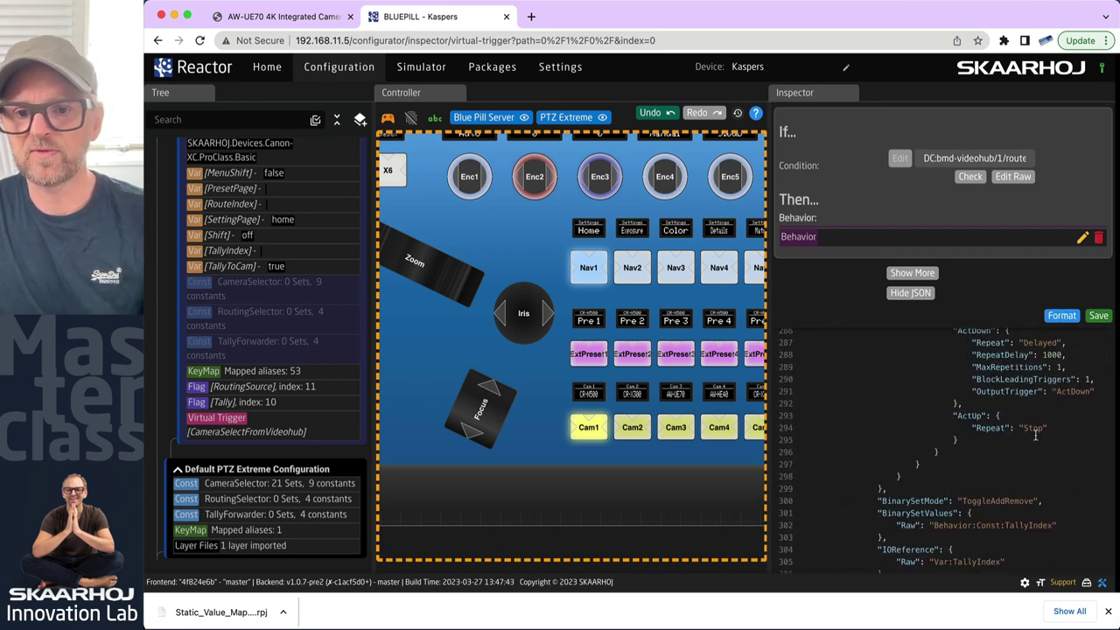
scroll(1036, 435, up, 20)
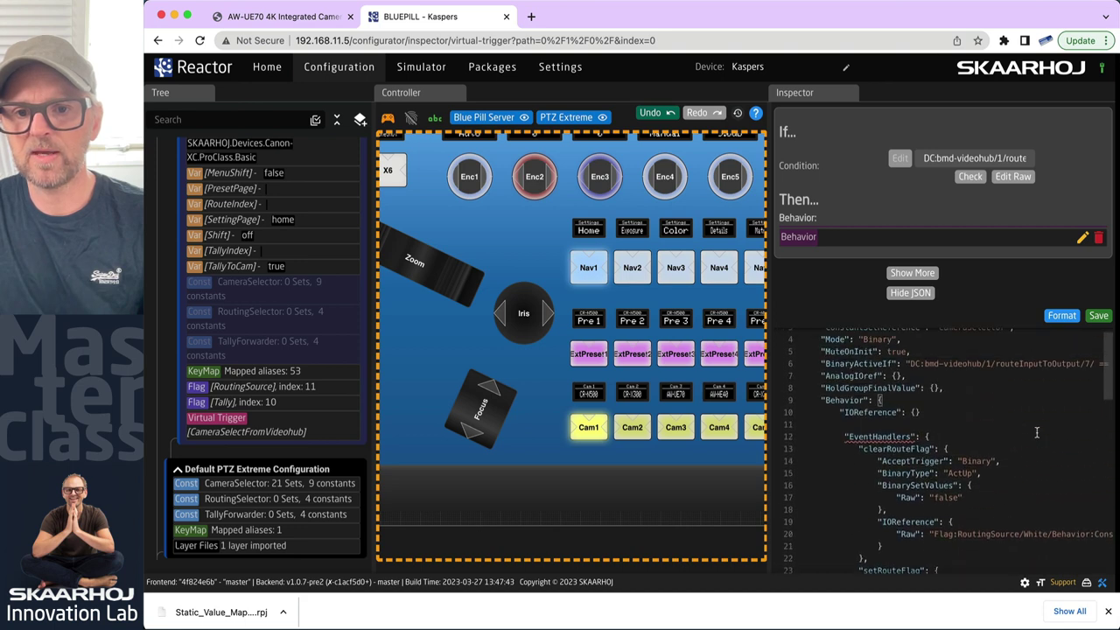
- Add the missing comma after the Behavior's empty IOReference and remove the blank line before EventHandlers
scroll(1035, 435, up, 3)
click(931, 399)
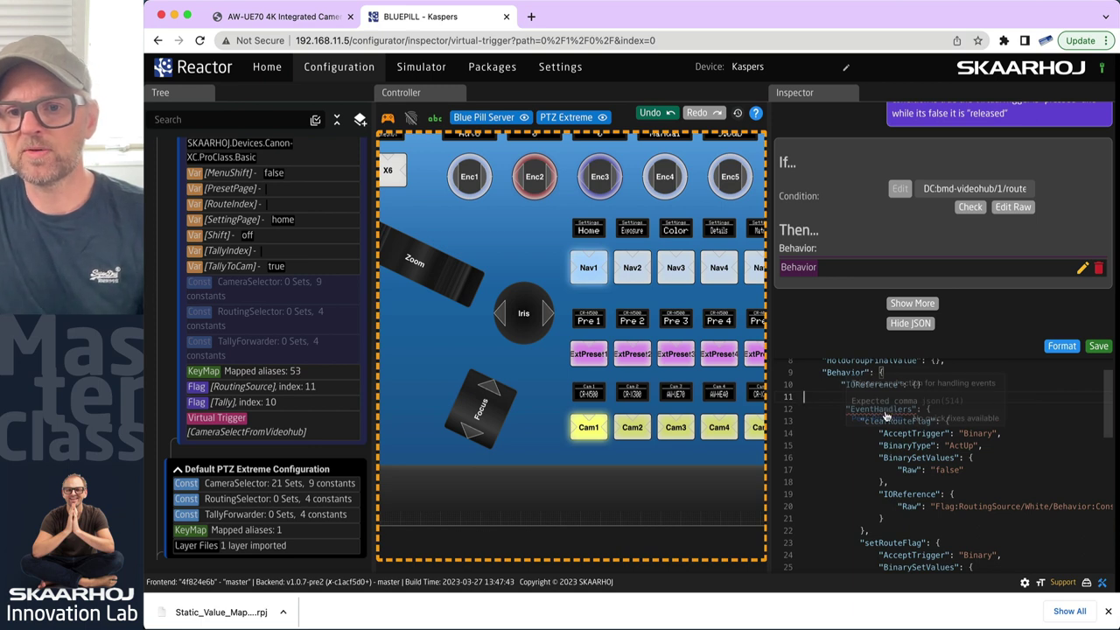
click(943, 385)
text(,)
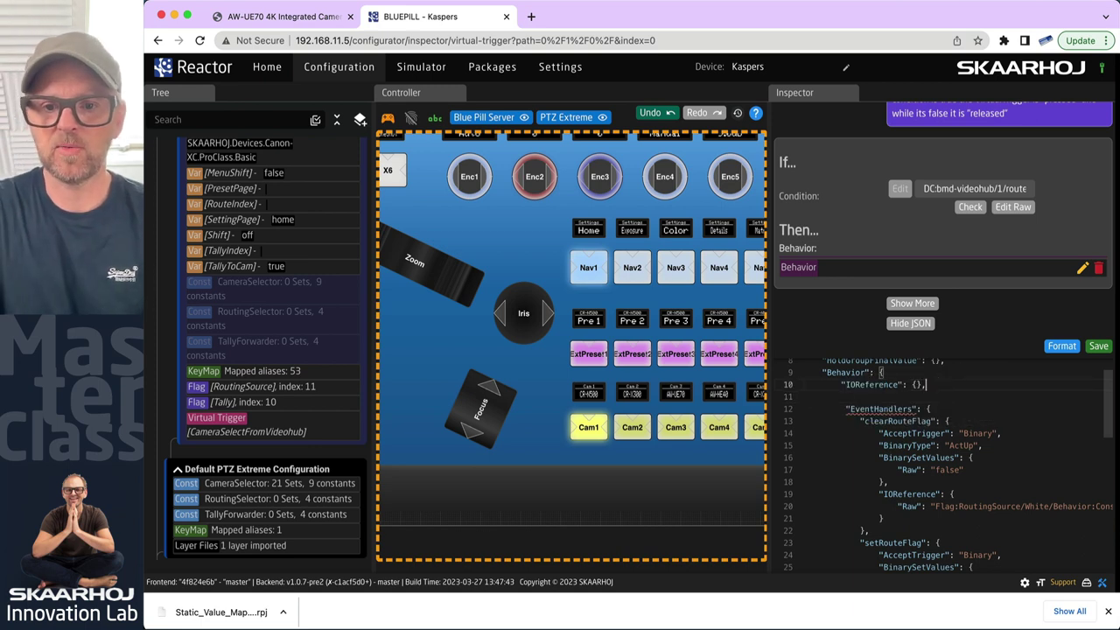
key(BackSpace)
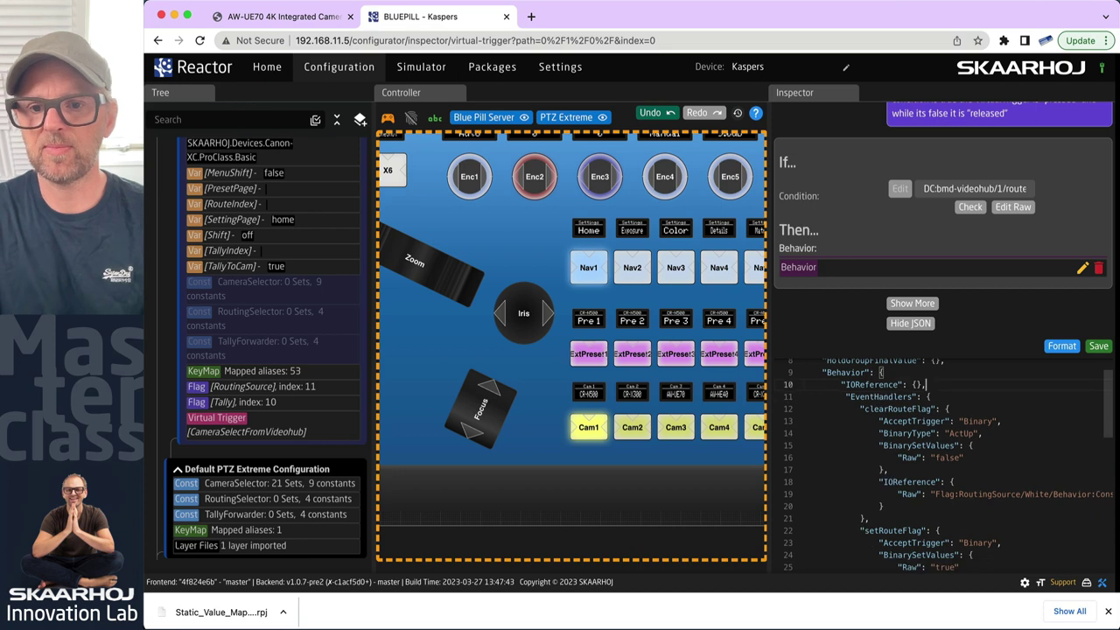
- Delete the clearRouteFlag and setRouteFlag handlers so that setcam comes first in EventHandlers
drag(858, 408, 910, 522)
scroll(912, 520, down, 5)
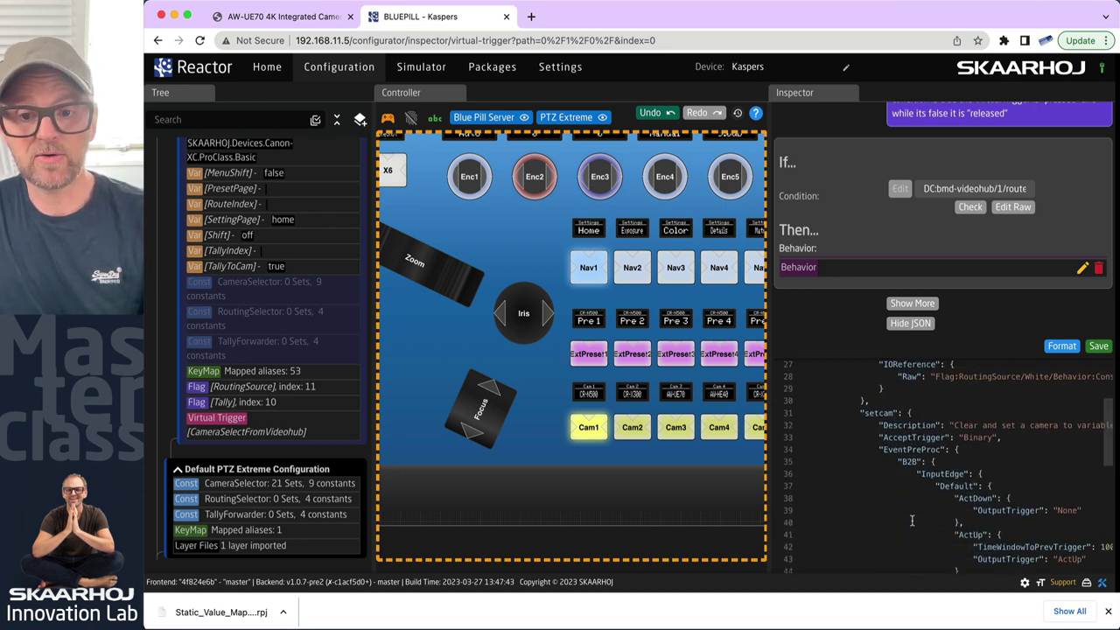
scroll(912, 520, up, 3)
shift+click(875, 517)
key(BackSpace)
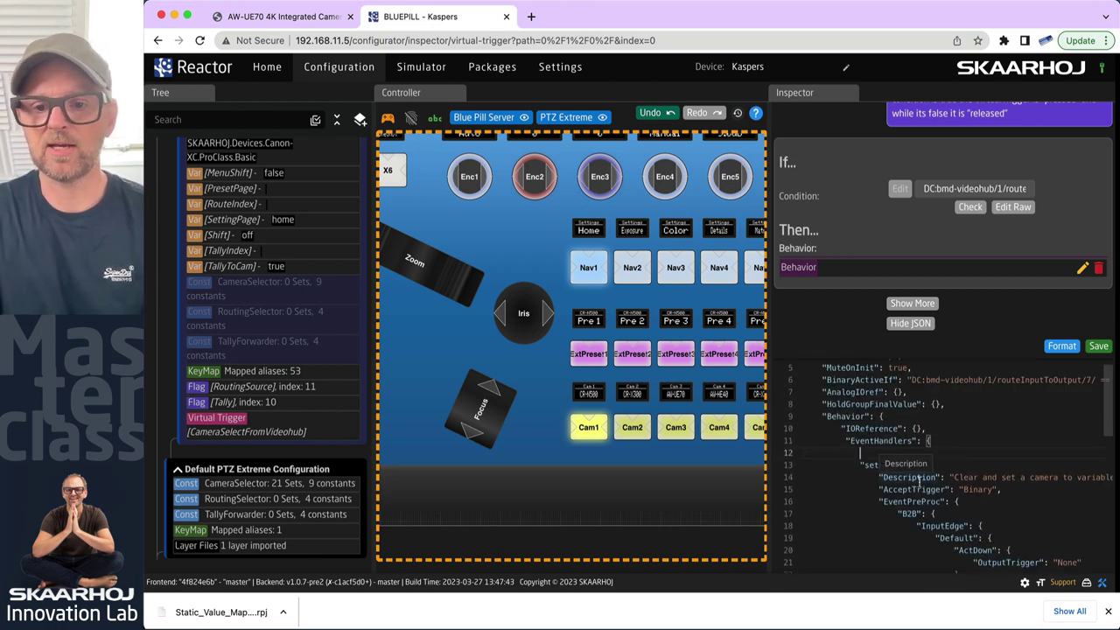
key(shift+Down)
key(BackSpace)
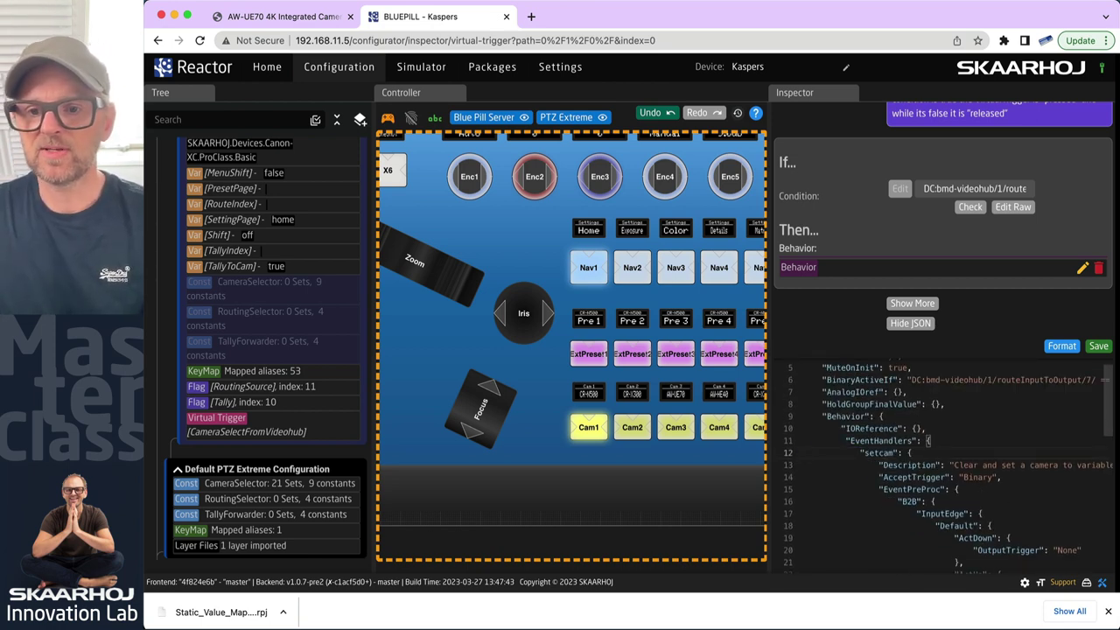
- Widen the inspector and remove the EventPreProc block and the BinaryType line from the setcam handler
scroll(988, 478, down, 2)
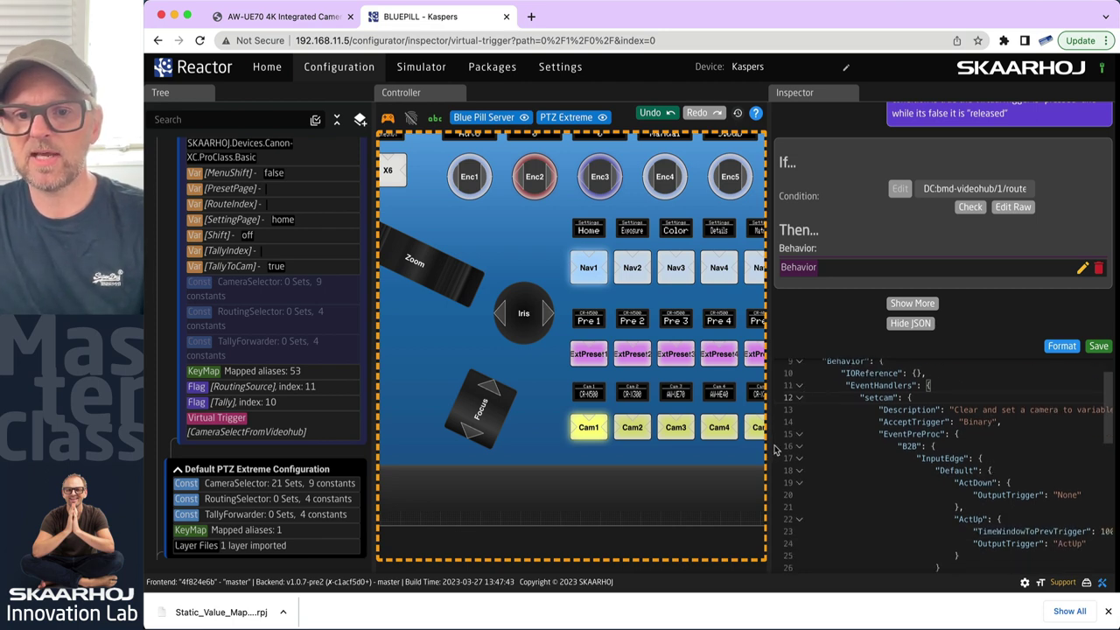
drag(770, 442, 593, 442)
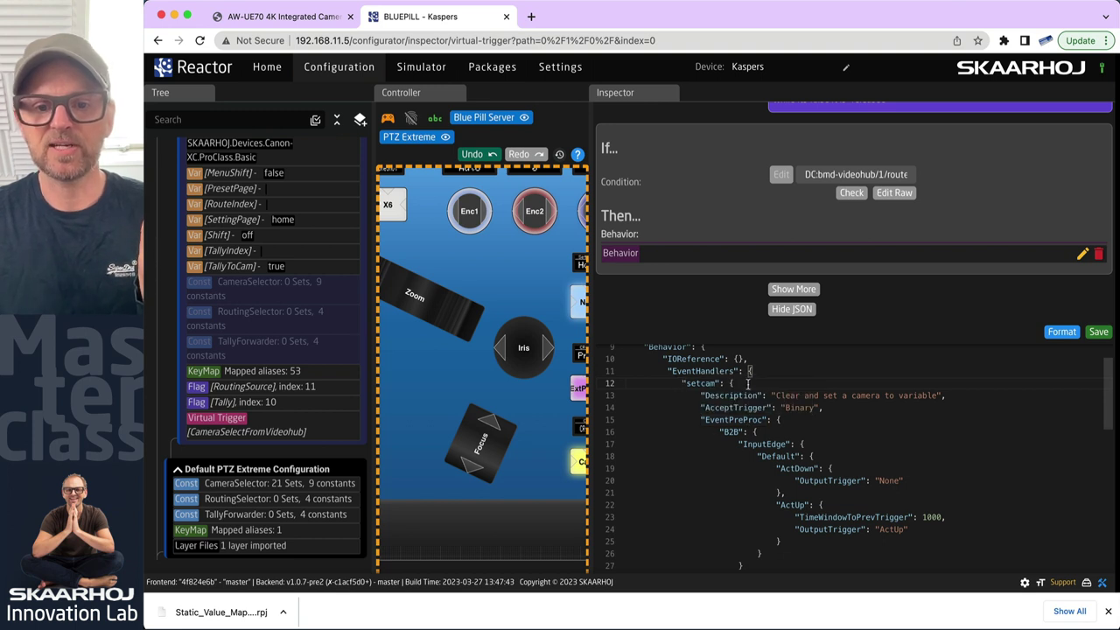
drag(703, 420, 740, 480)
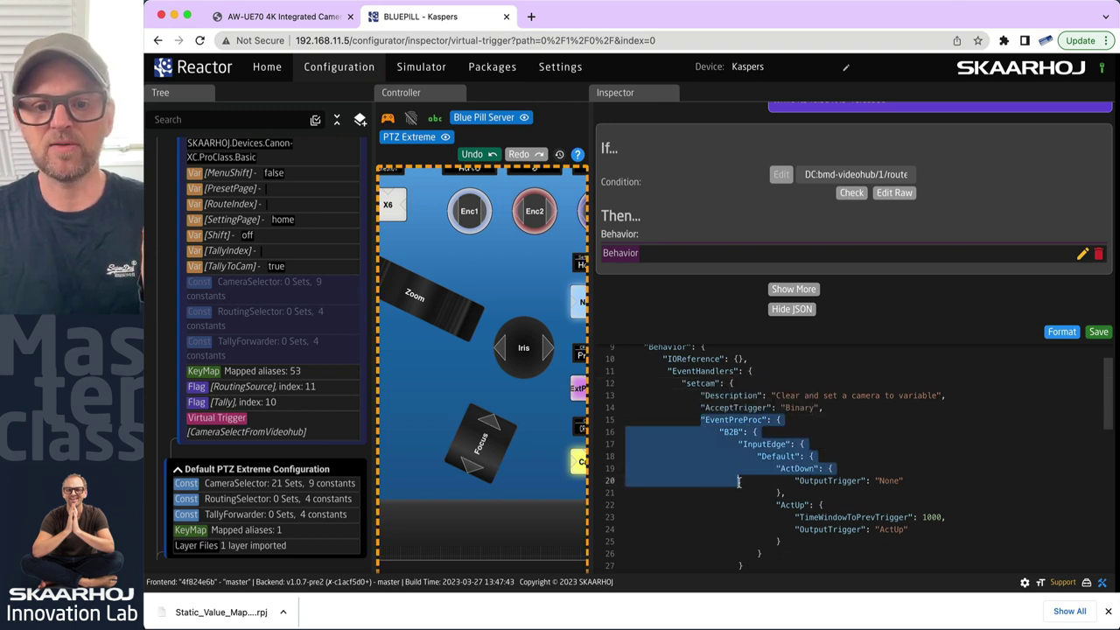
scroll(767, 498, down, 3)
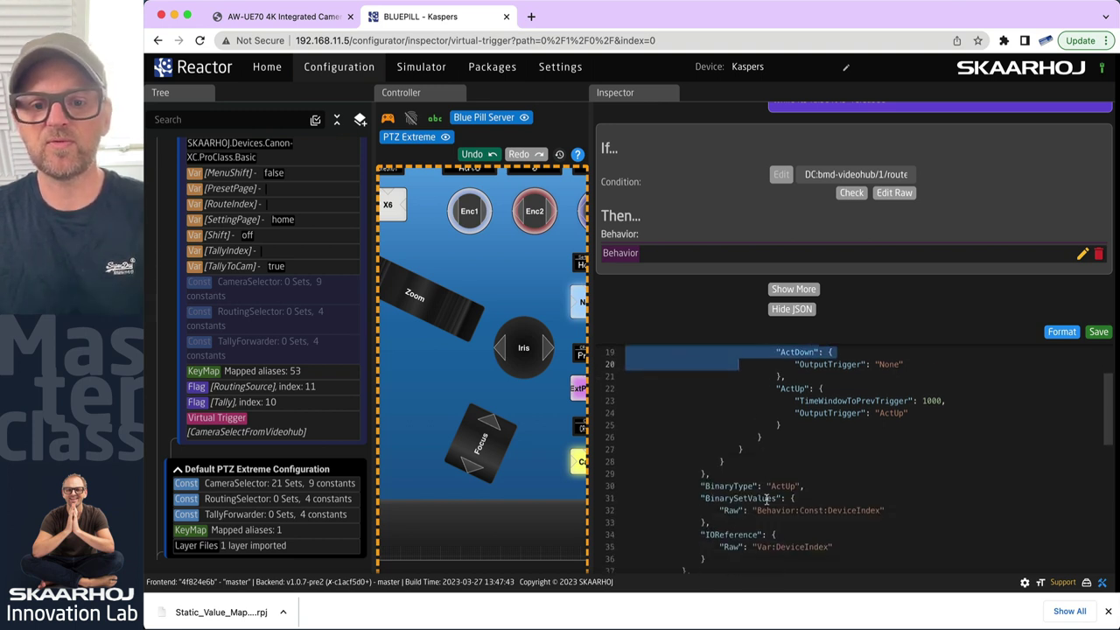
shift+click(727, 474)
key(BackSpace)
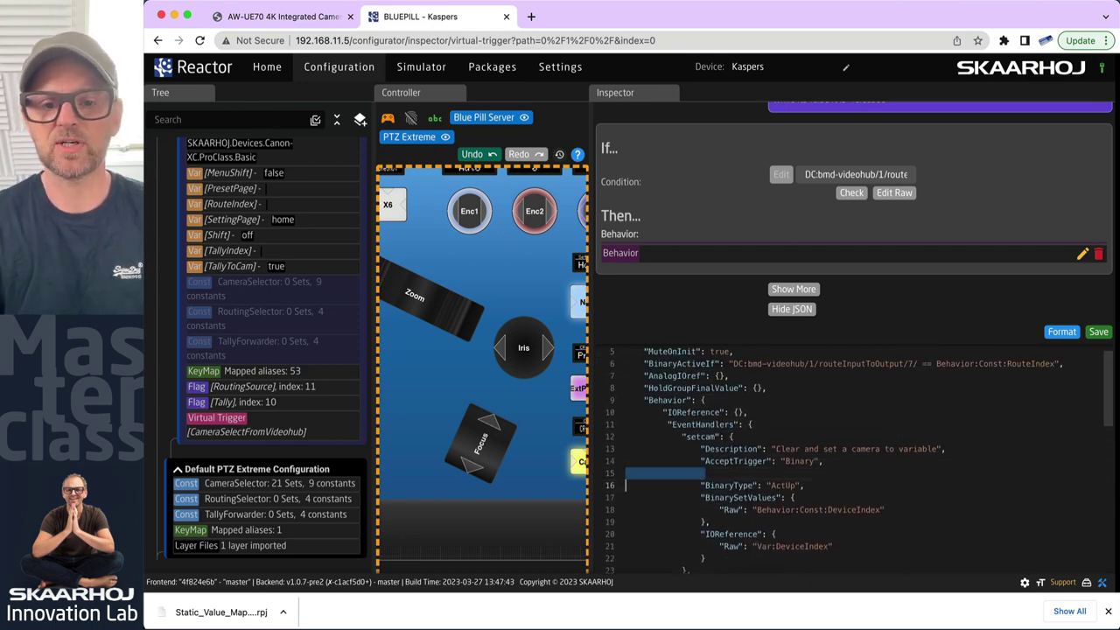
key(Delete)
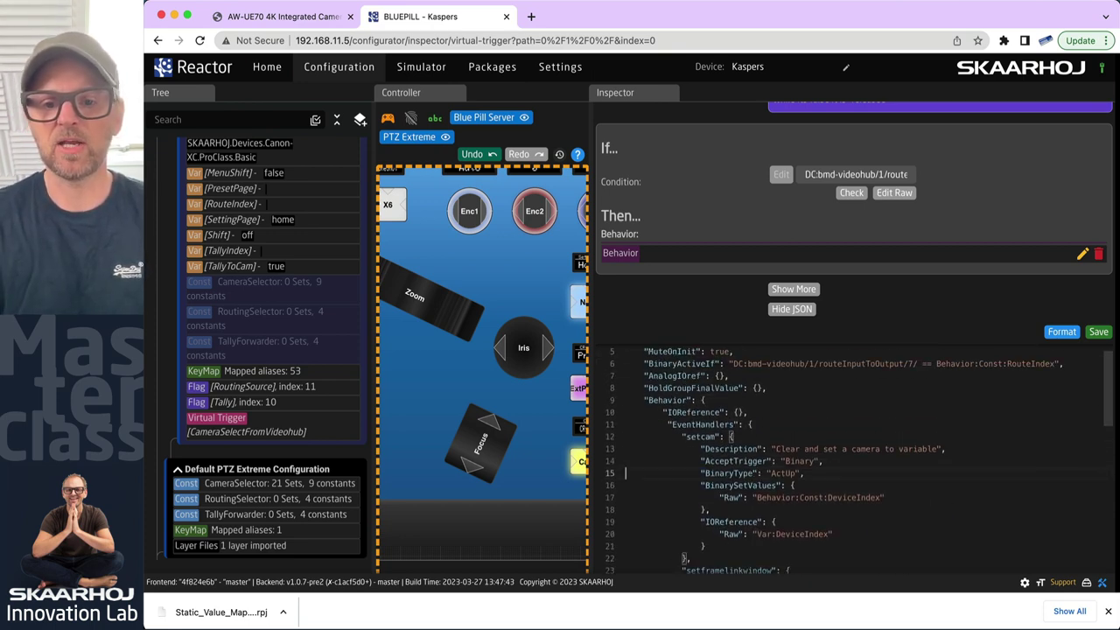
triple_click(743, 474)
key(Delete)
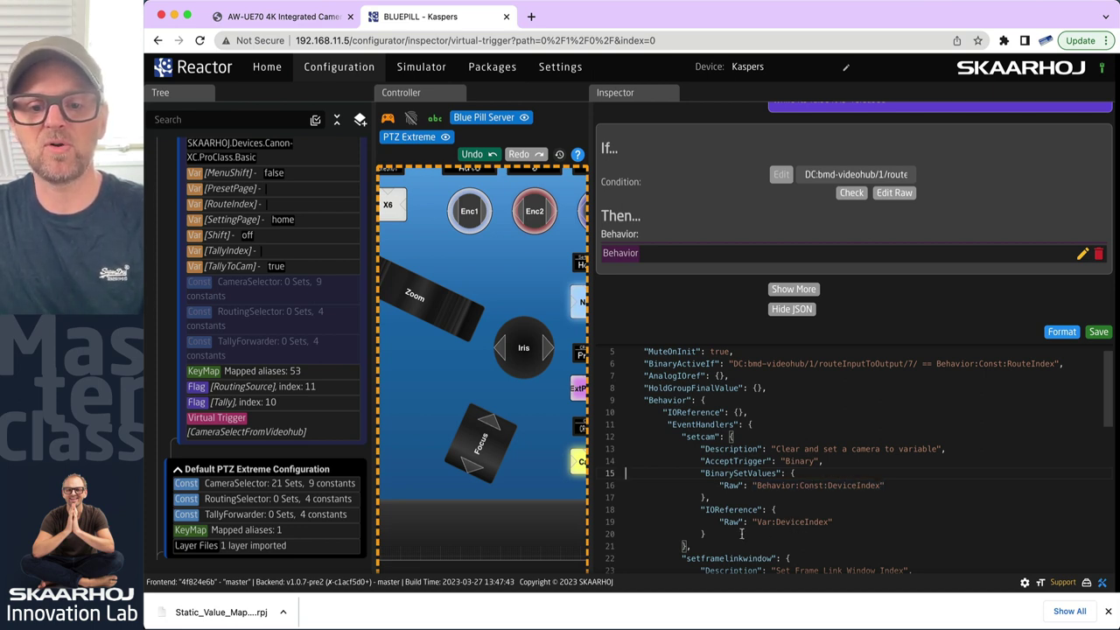
- Remove the EventPreProc block and the BinaryType line from the setframelinkwindow handler
scroll(744, 533, down, 3)
click(680, 438)
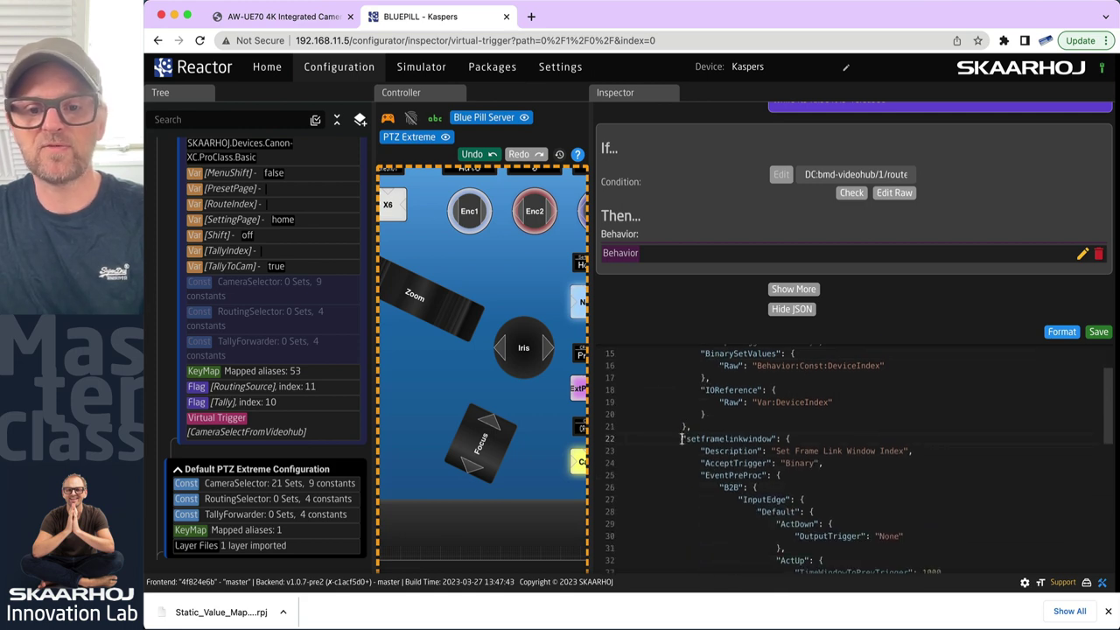
scroll(805, 490, down, 2)
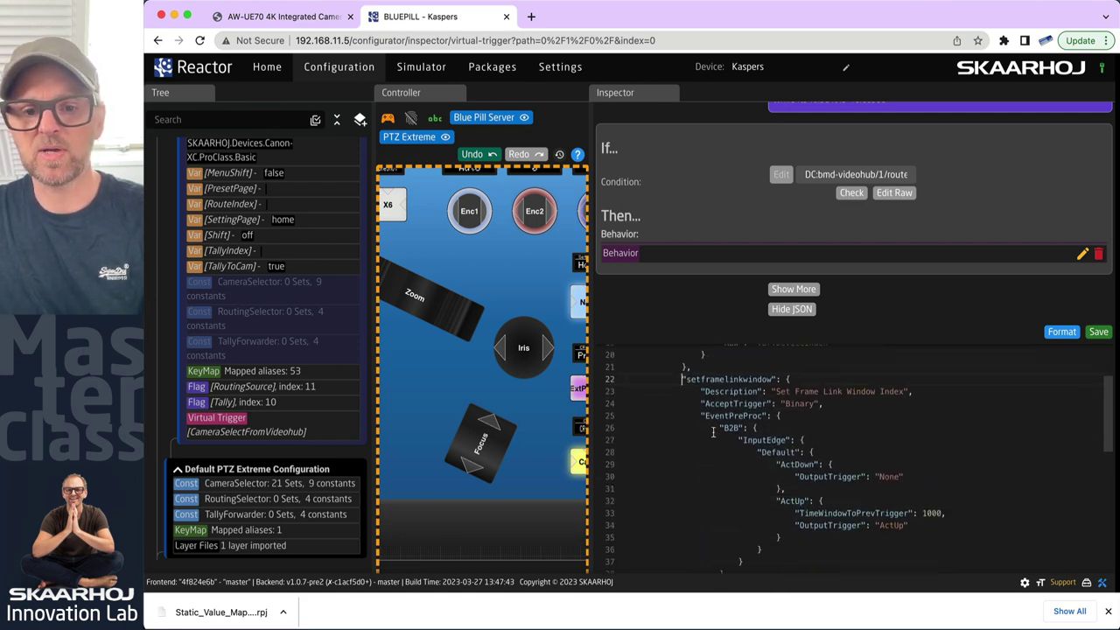
drag(699, 419, 725, 486)
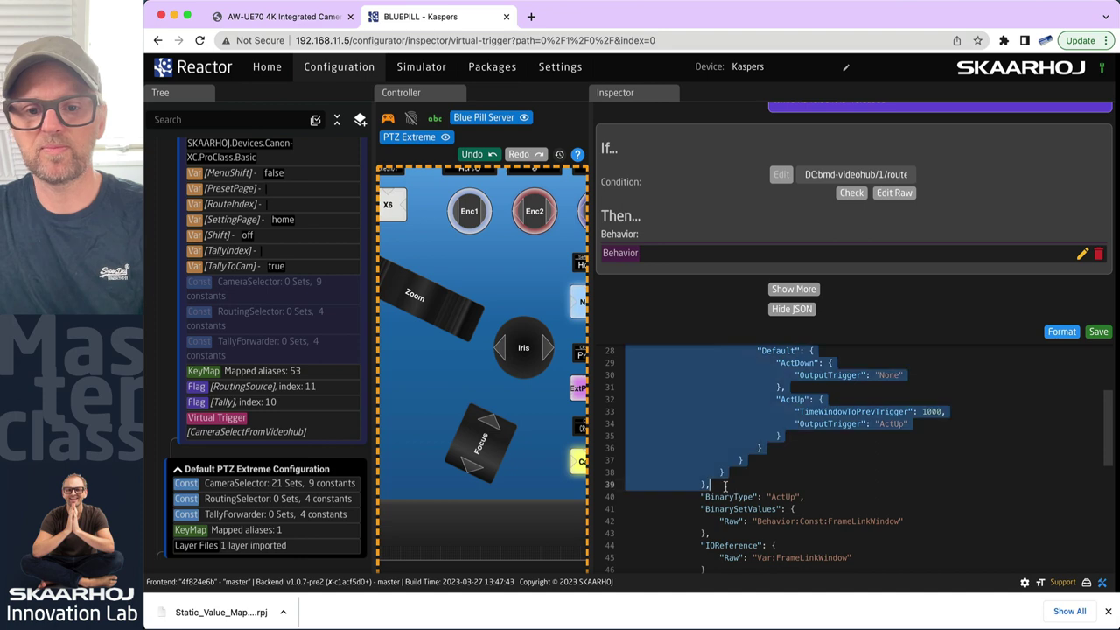
key(BackSpace)
scroll(788, 455, up, 2)
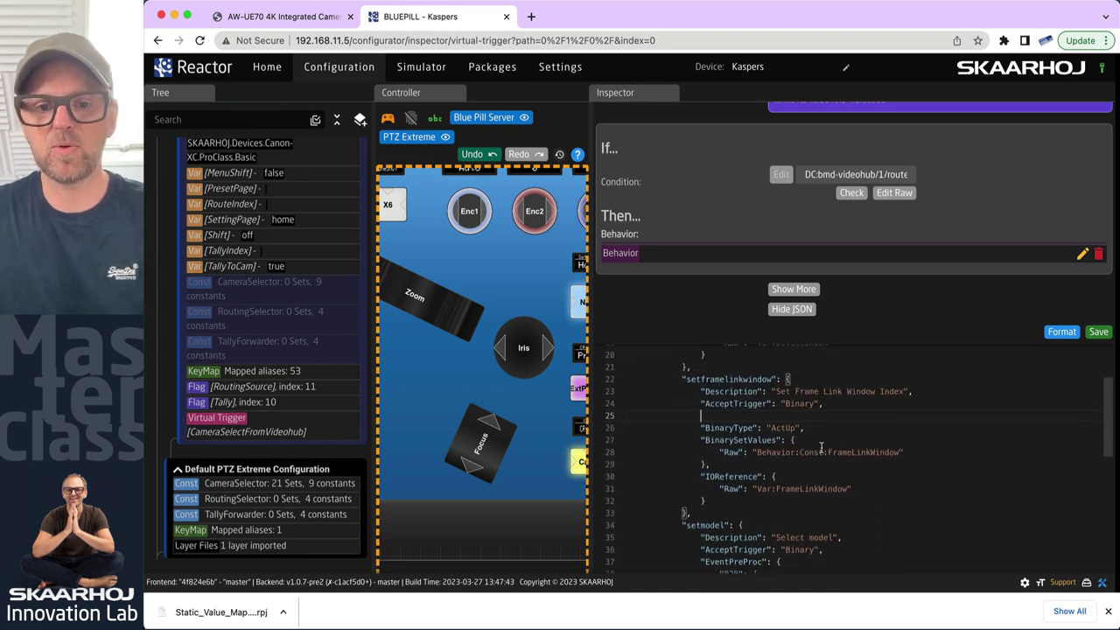
key(BackSpace)
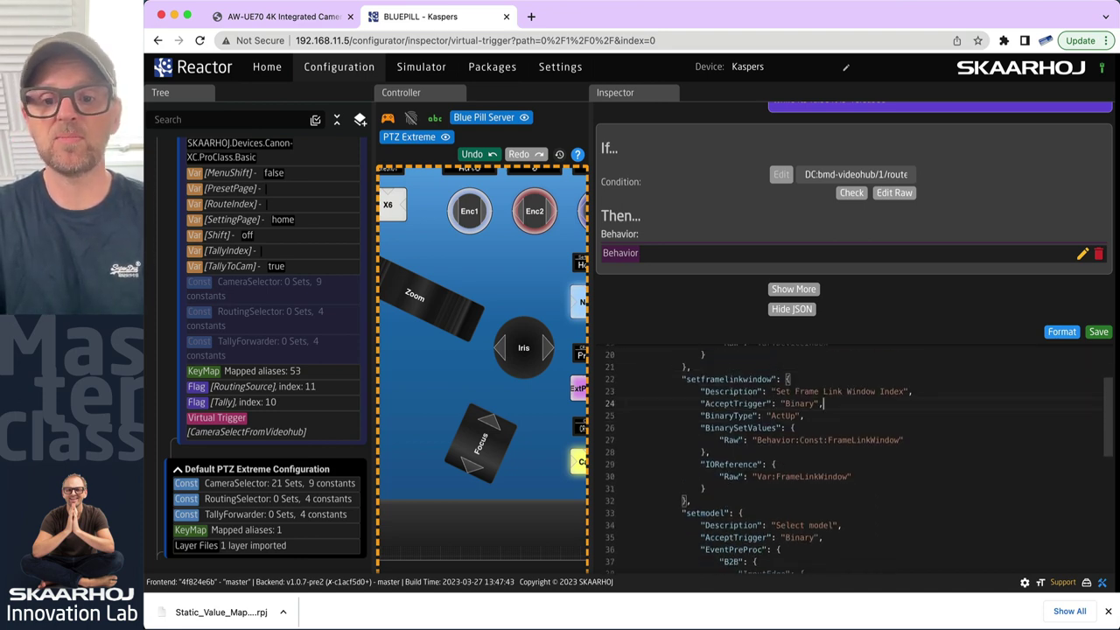
triple_click(736, 416)
key(BackSpace)
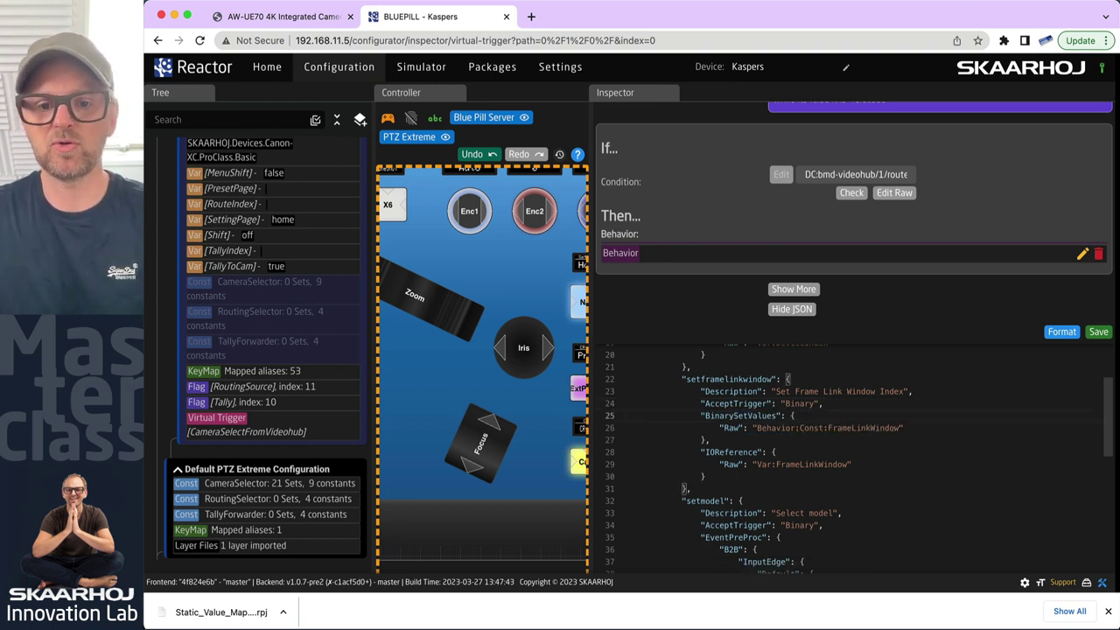
- Remove the EventPreProc block and the BinaryType line from the setmodel handler, leaving no blank line
scroll(742, 420, down, 3)
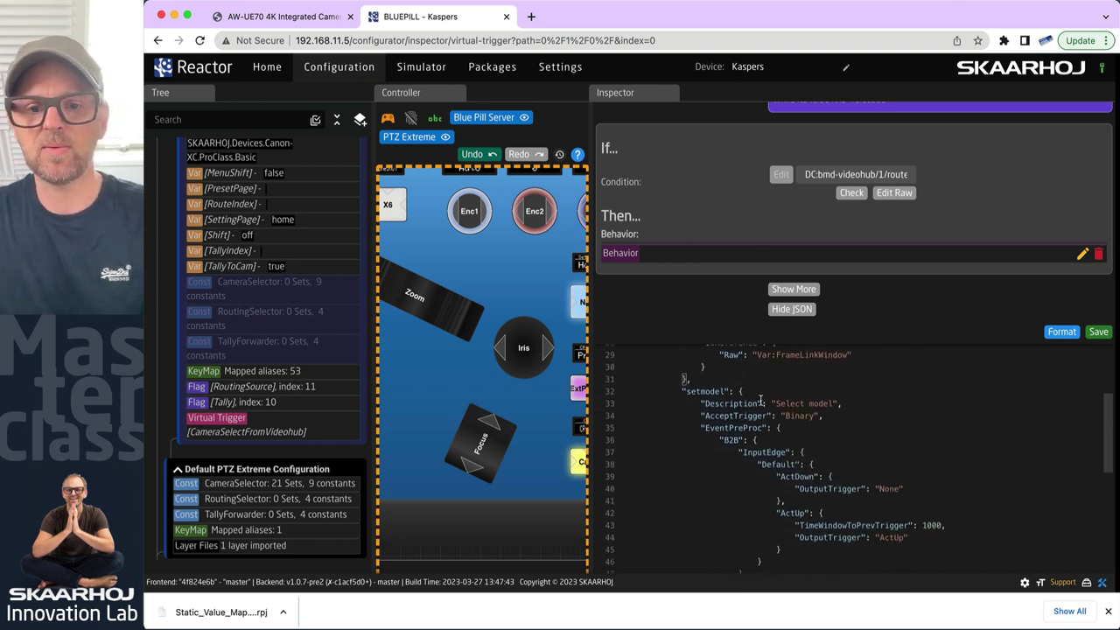
scroll(726, 411, down, 2)
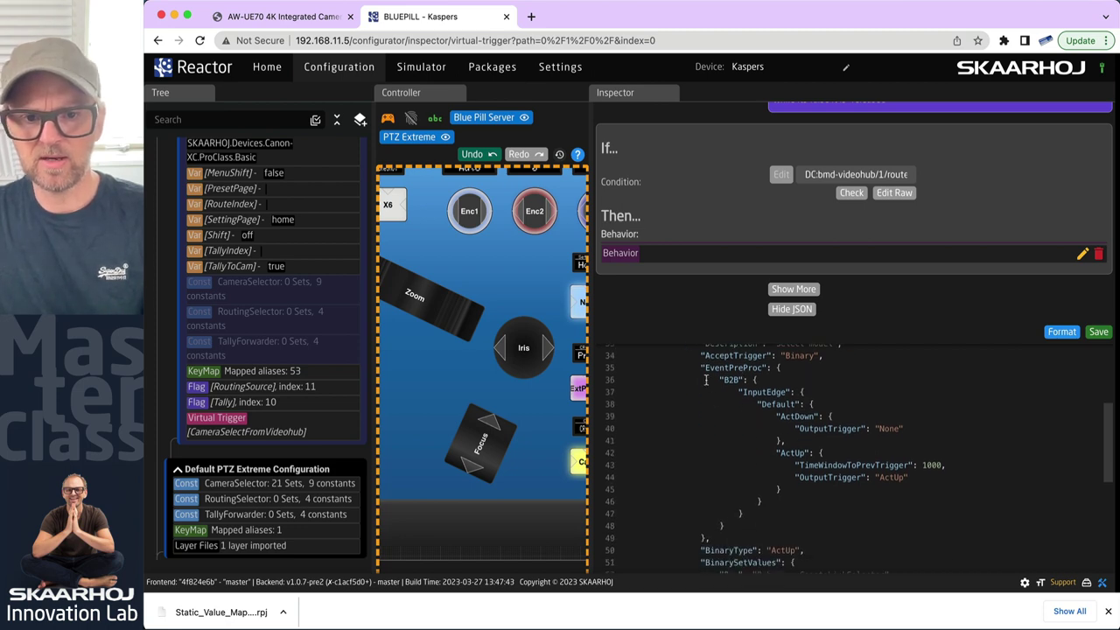
drag(700, 368, 710, 537)
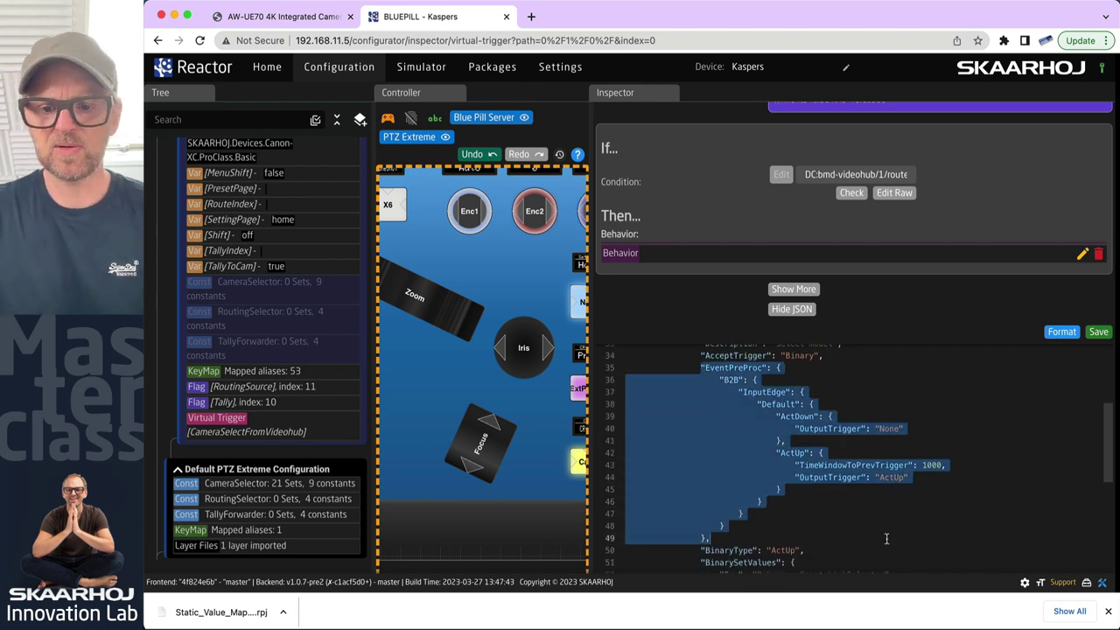
key(BackSpace)
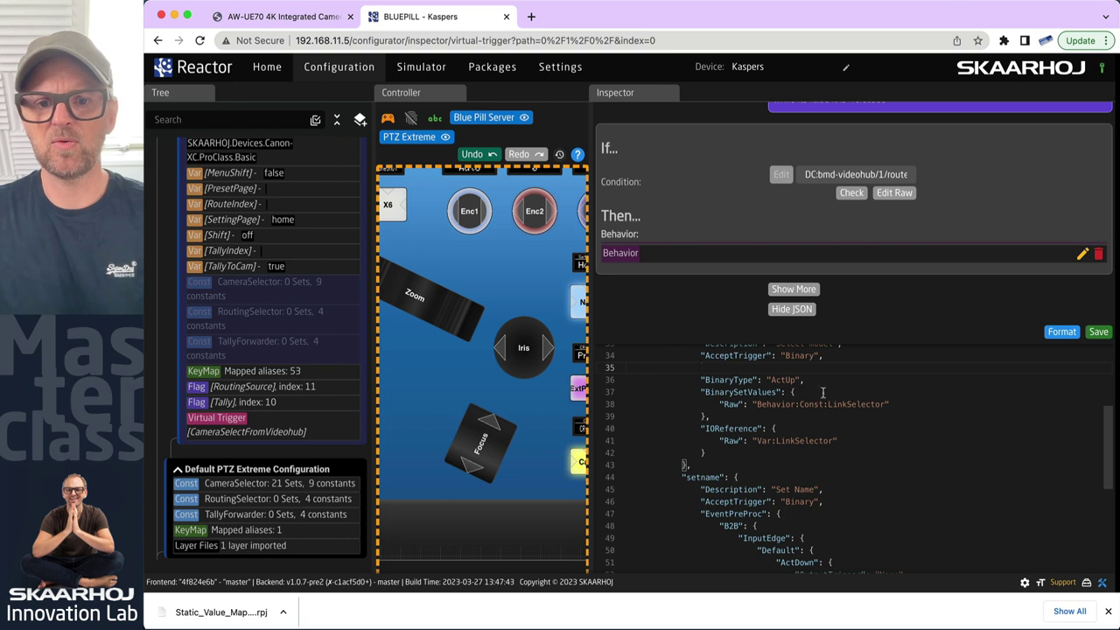
drag(806, 380, 682, 368)
key(BackSpace)
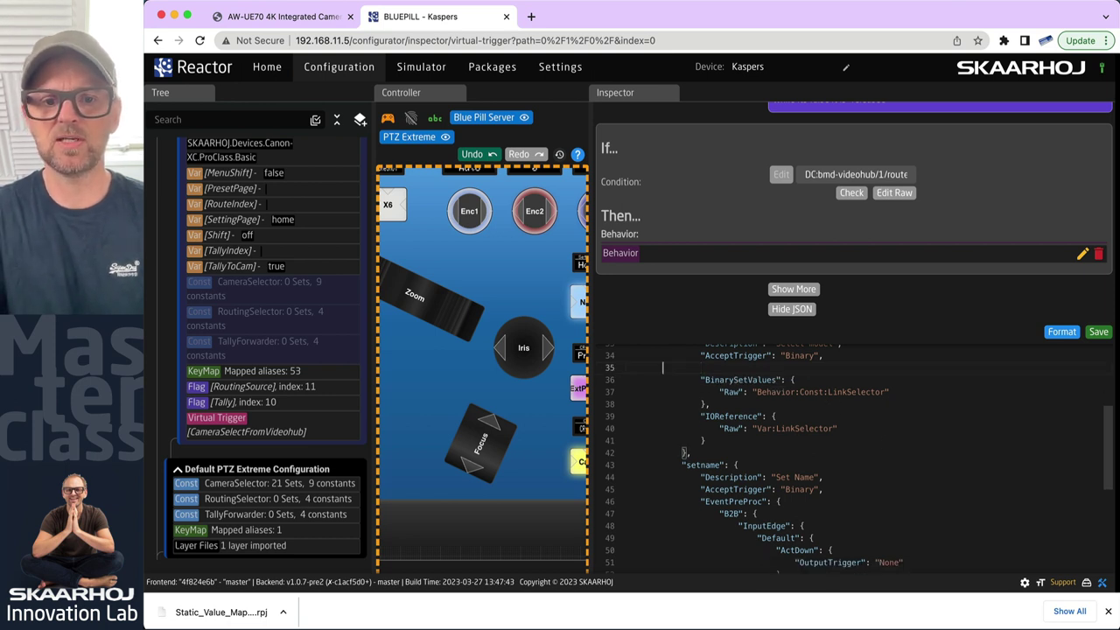
key(BackSpace)
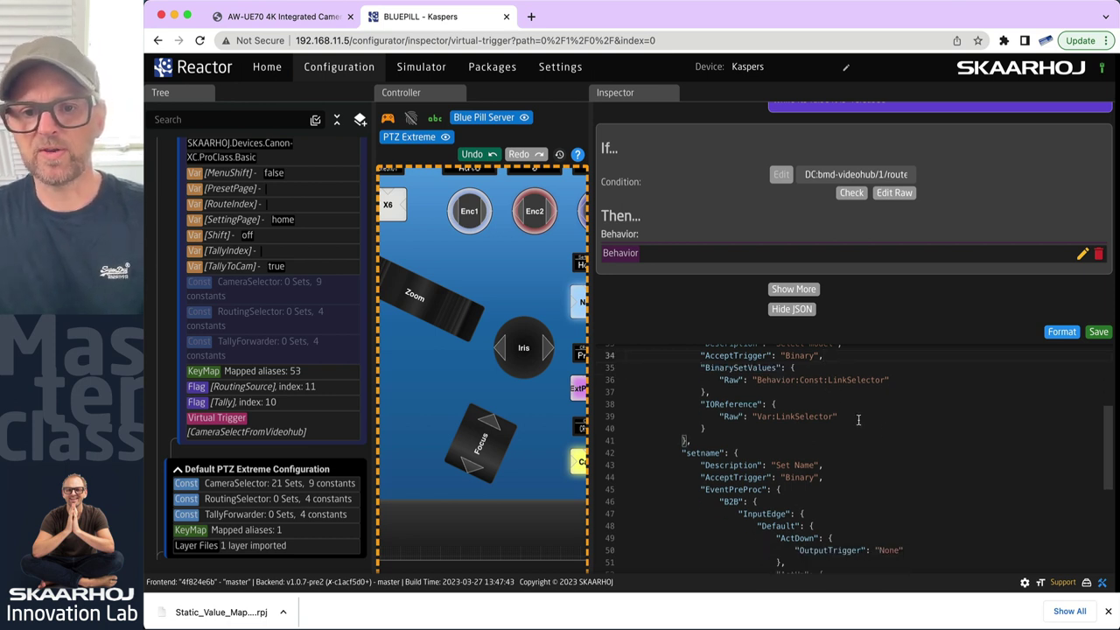
- Review the trimmed handlers, and strip the EventPreProc block and BinaryType line from the setname handler
scroll(858, 419, up, 4)
scroll(858, 422, down, 2)
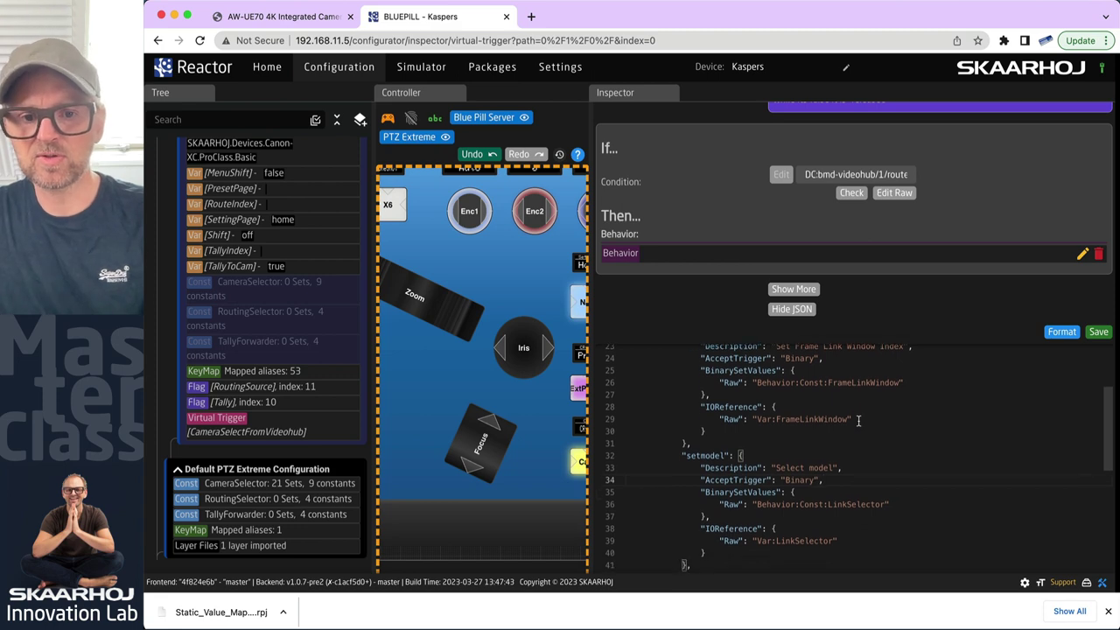
scroll(859, 422, up, 6)
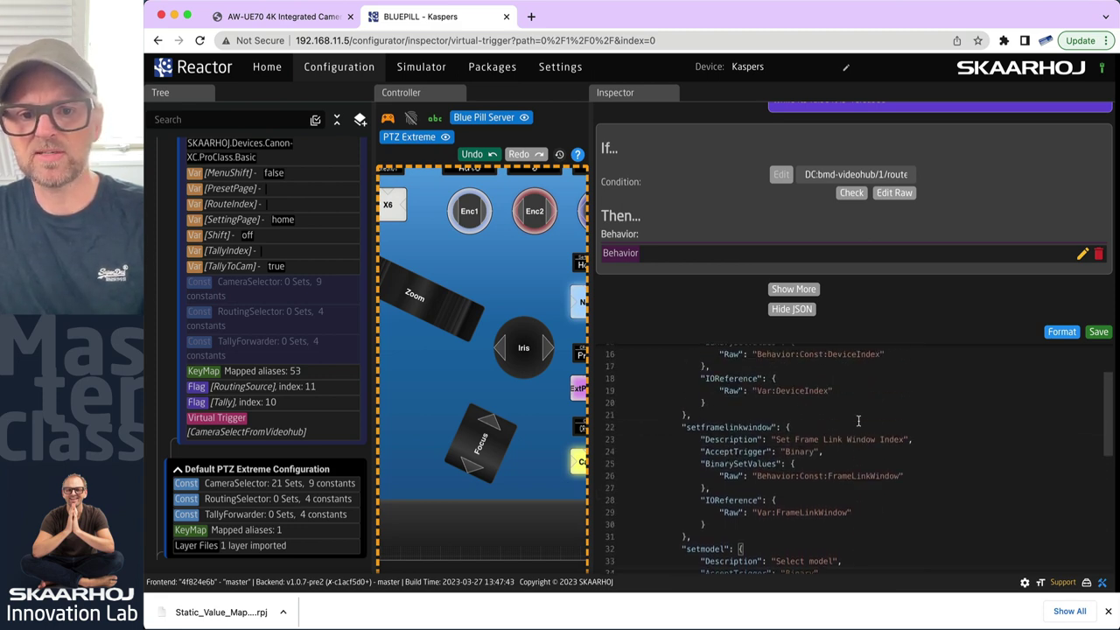
scroll(858, 421, down, 1)
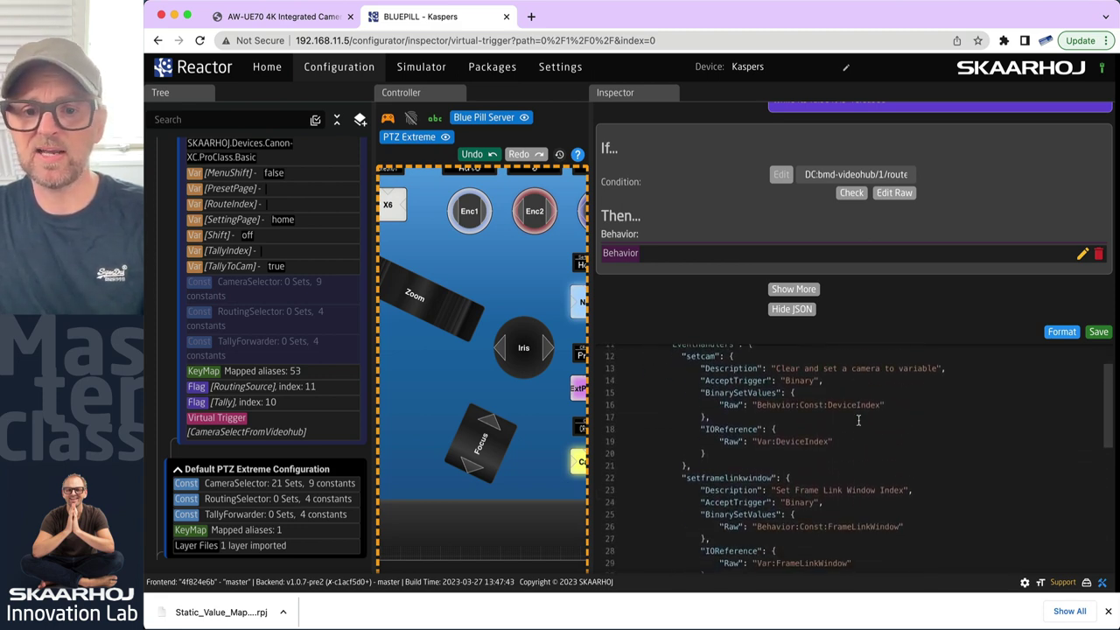
scroll(858, 420, down, 5)
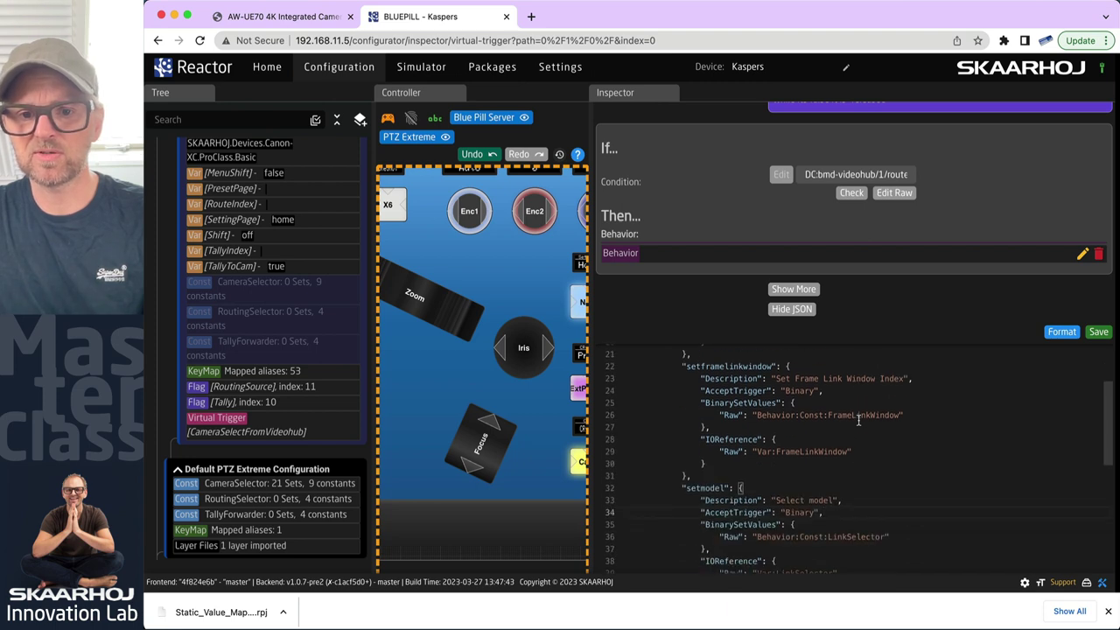
scroll(859, 421, down, 6)
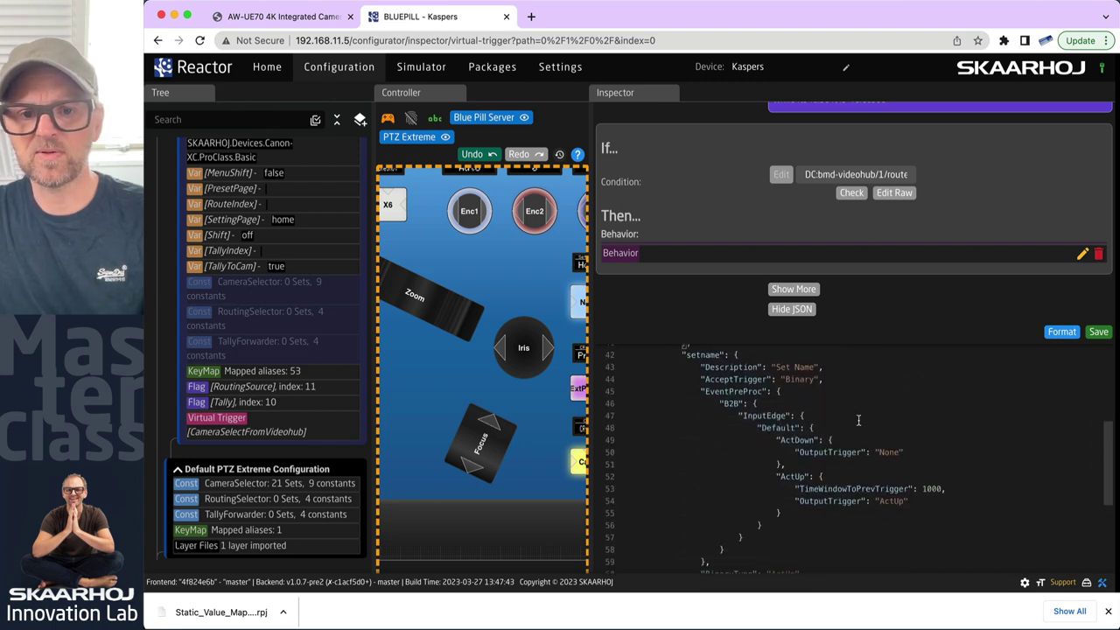
drag(700, 393, 743, 560)
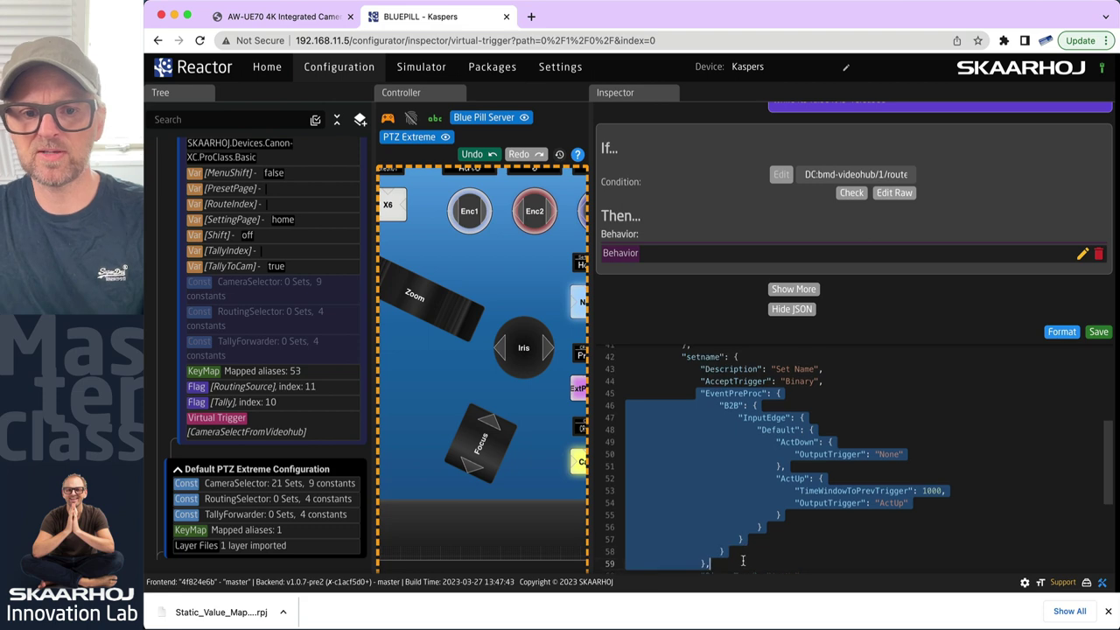
key(BackSpace)
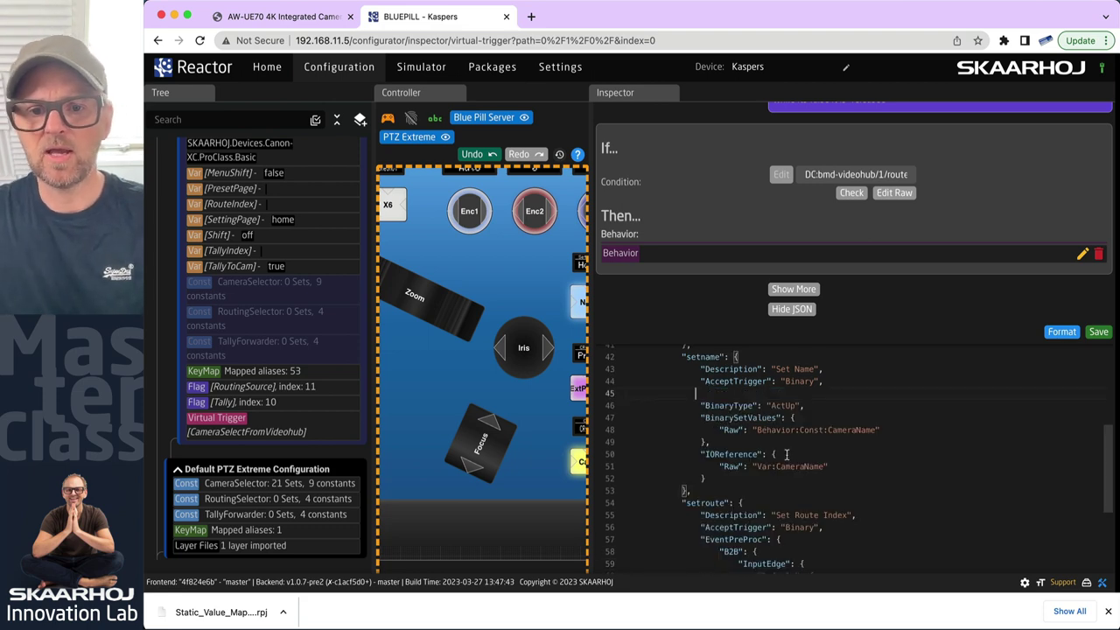
shift+click(826, 404)
key(BackSpace)
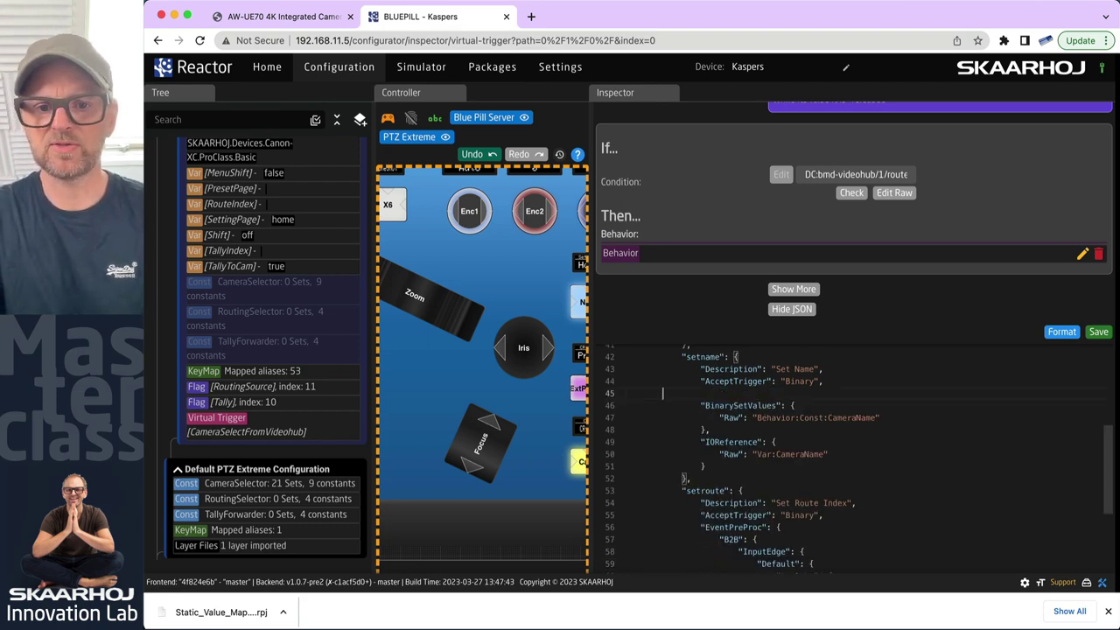
key(BackSpace)
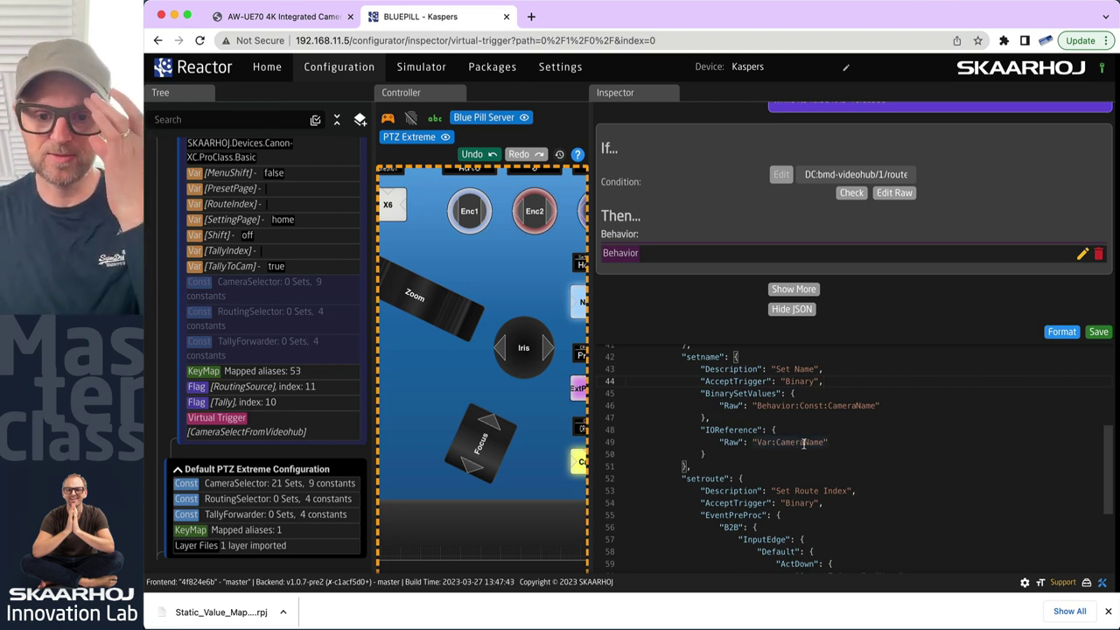
- Delete the whole setroute handler between setname and settally in EventHandlers
scroll(842, 517, down, 2)
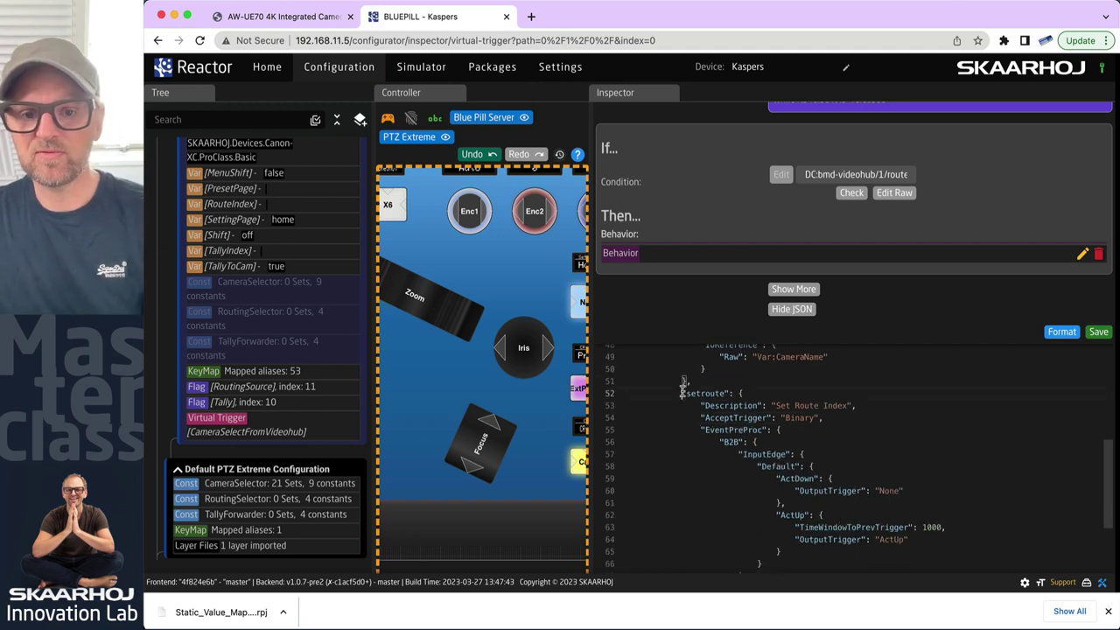
scroll(800, 464, down, 3)
scroll(762, 520, down, 2)
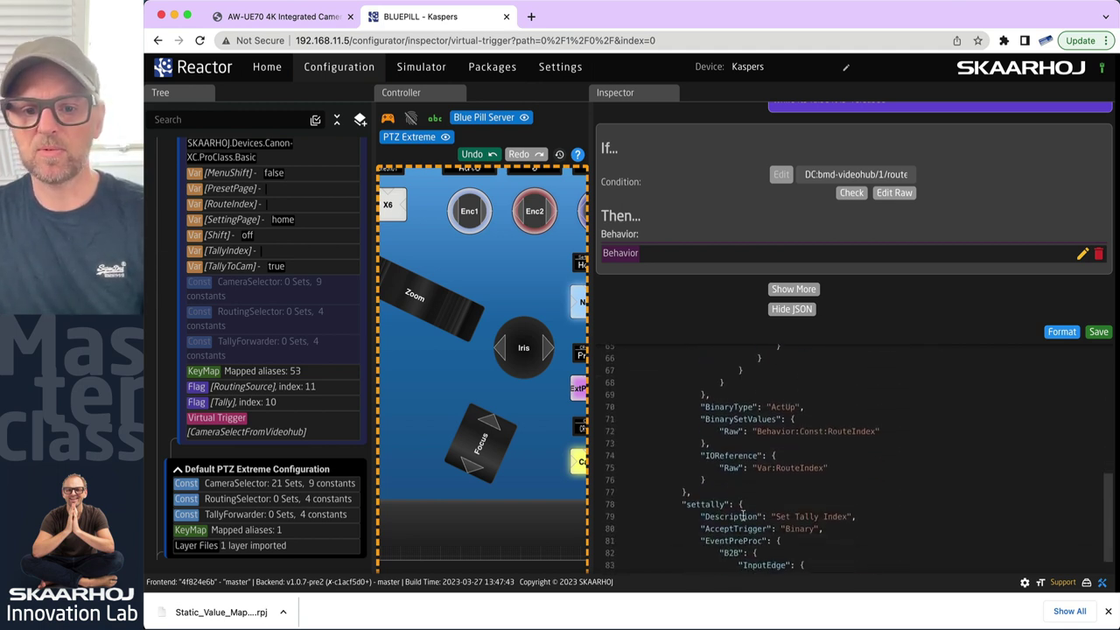
shift+click(729, 492)
key(BackSpace)
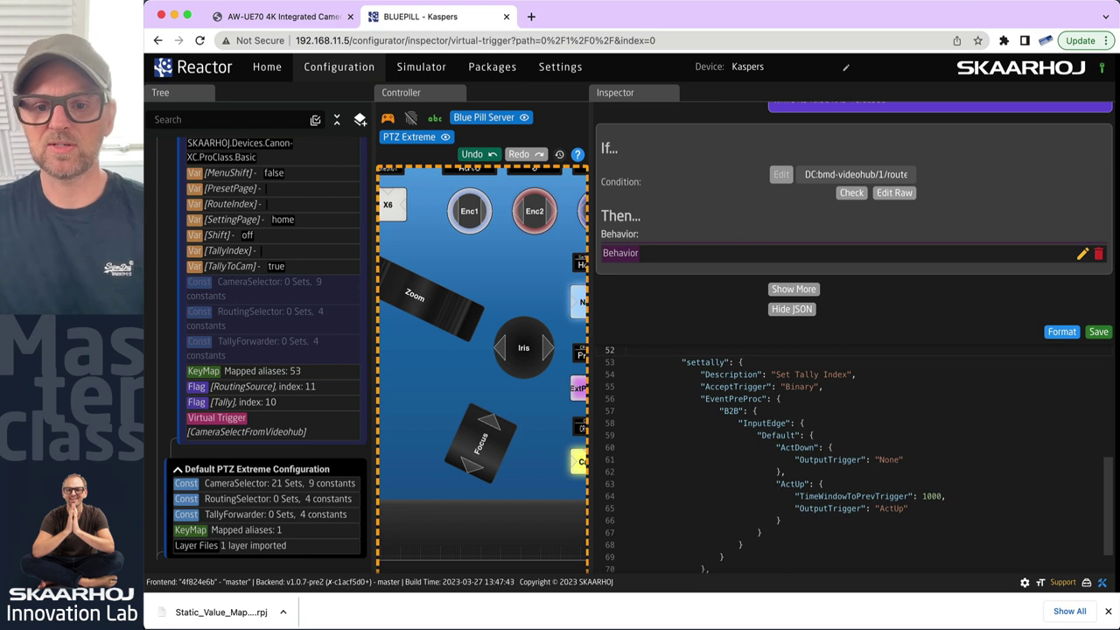
- Remove the EventPreProc block and BinaryType line from the settally handler, and delete the blank line above it
scroll(812, 446, down, 2)
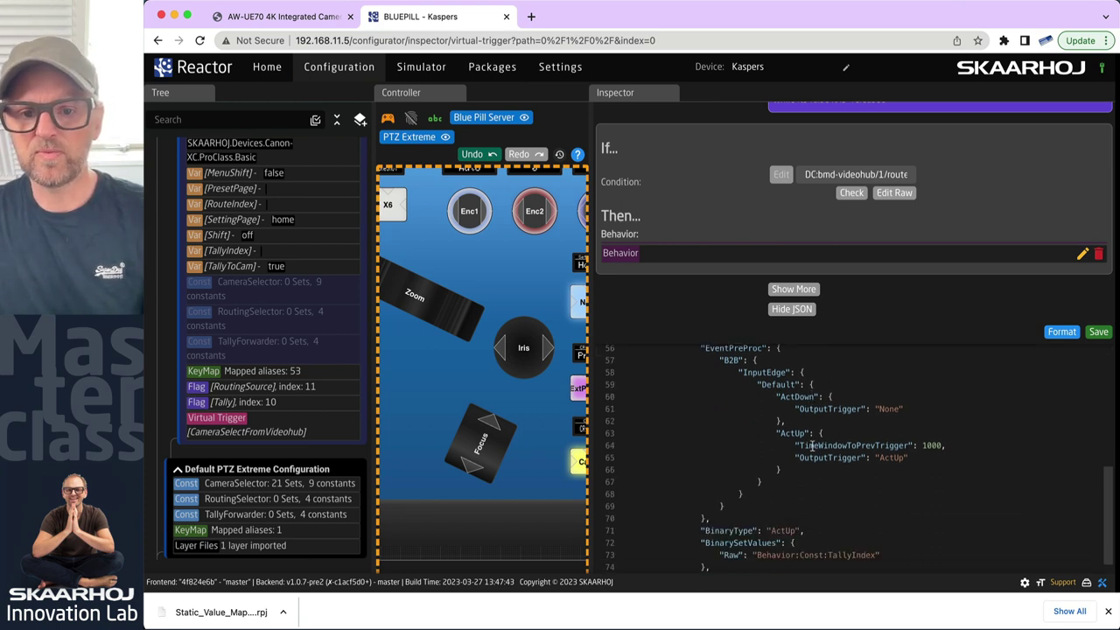
scroll(788, 438, up, 2)
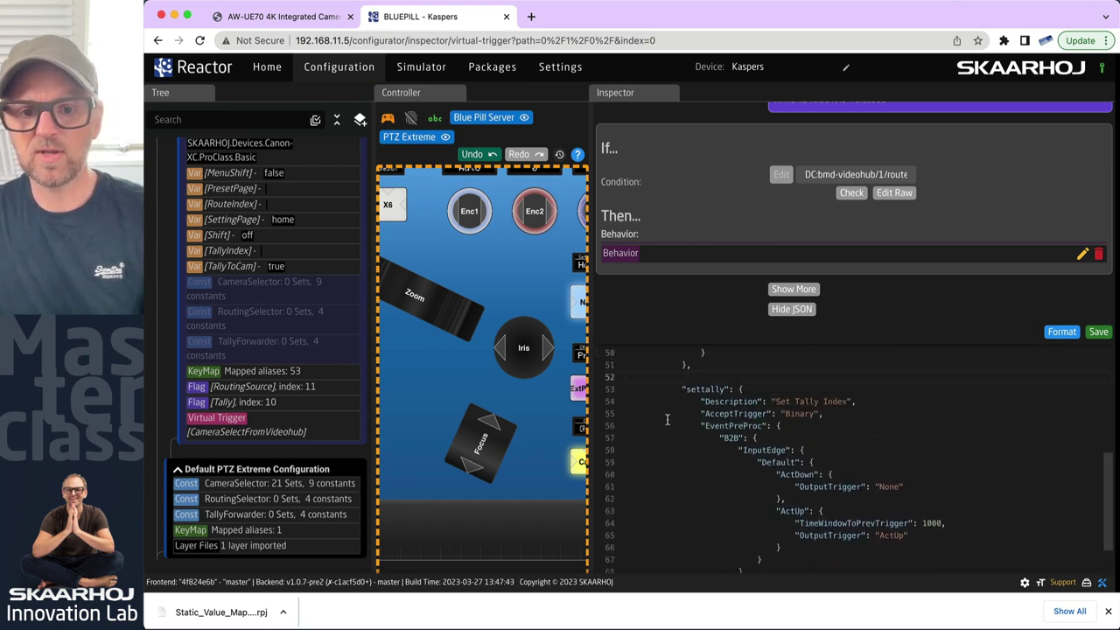
scroll(696, 434, down, 3)
shift+click(728, 486)
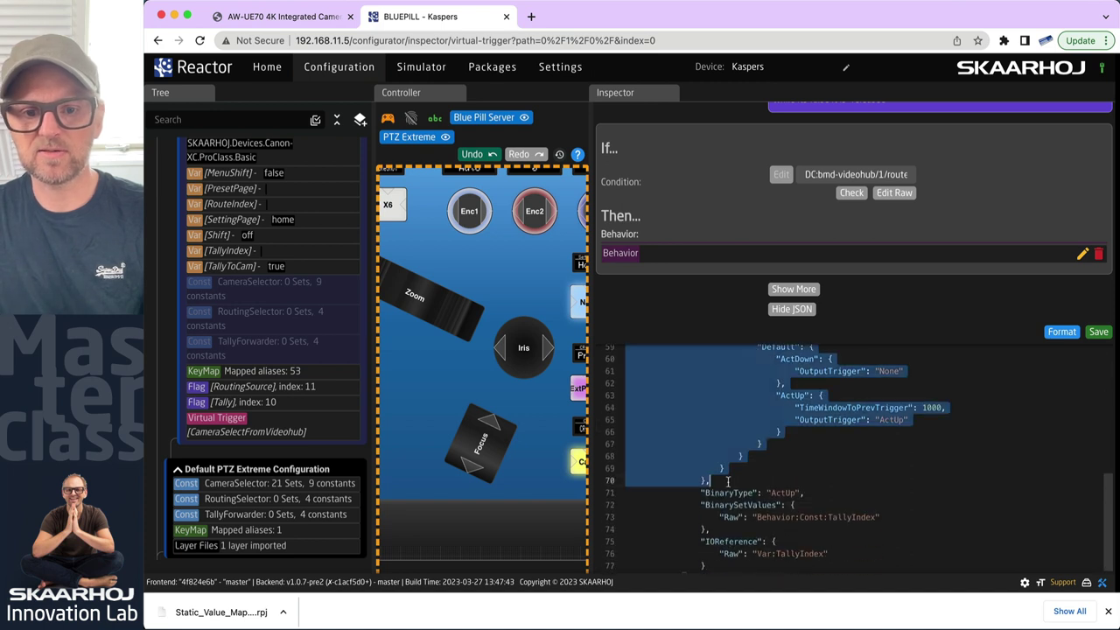
shift+click(819, 490)
key(BackSpace)
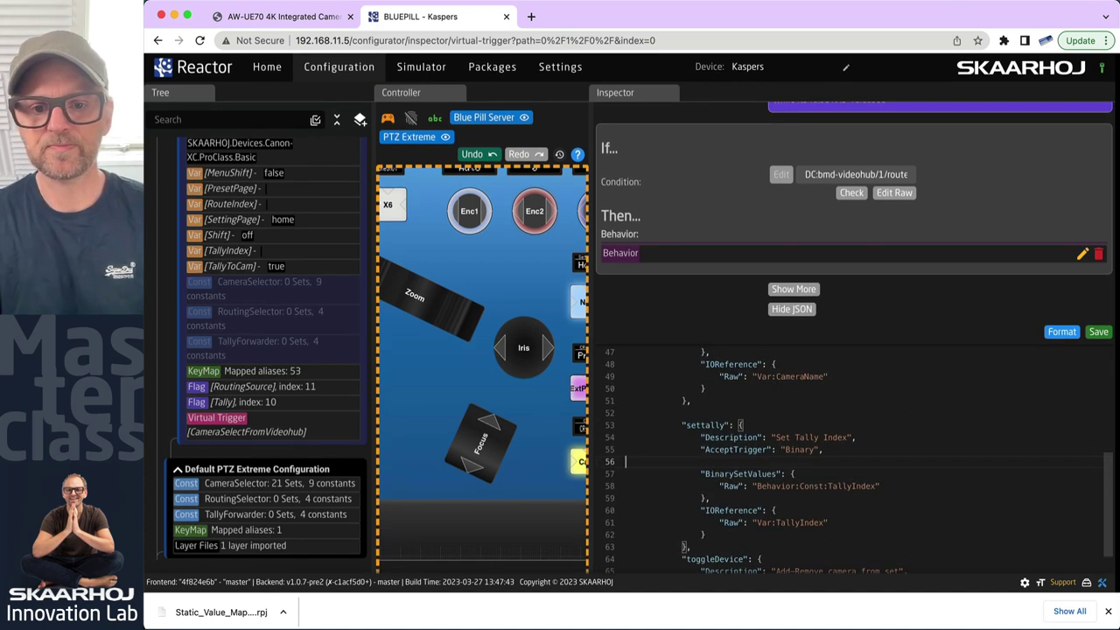
key(Delete)
key(Up)
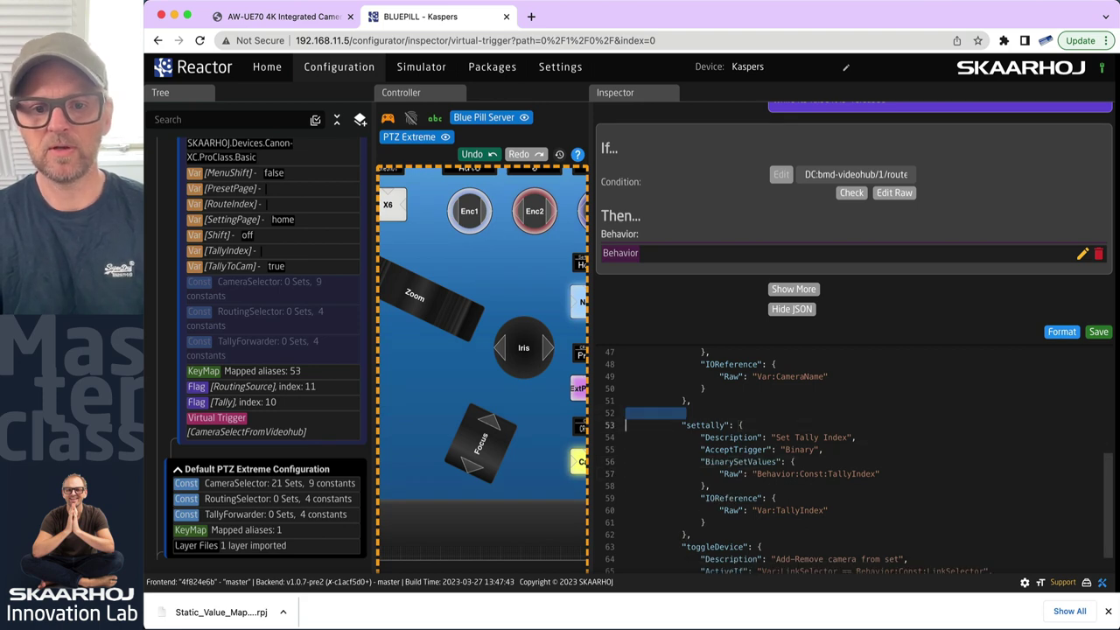
key(BackSpace)
- Delete all the toggle handlers from toggleDevice through toggleTally at the end of EventHandlers, keeping the closing braces
scroll(837, 485, down, 5)
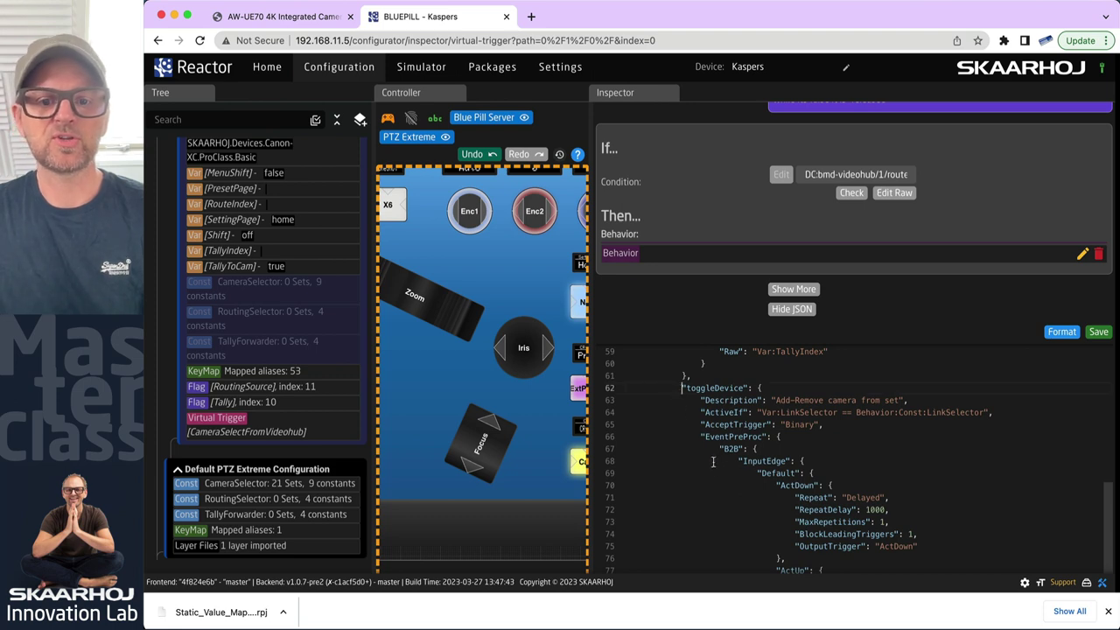
scroll(709, 491, down, 15)
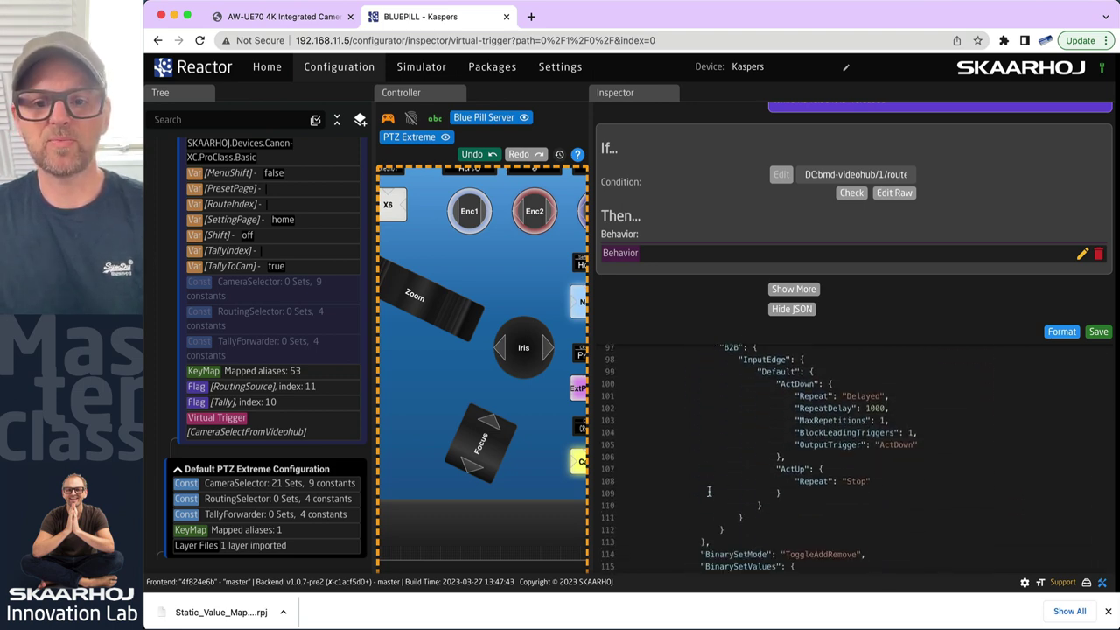
scroll(709, 491, down, 12)
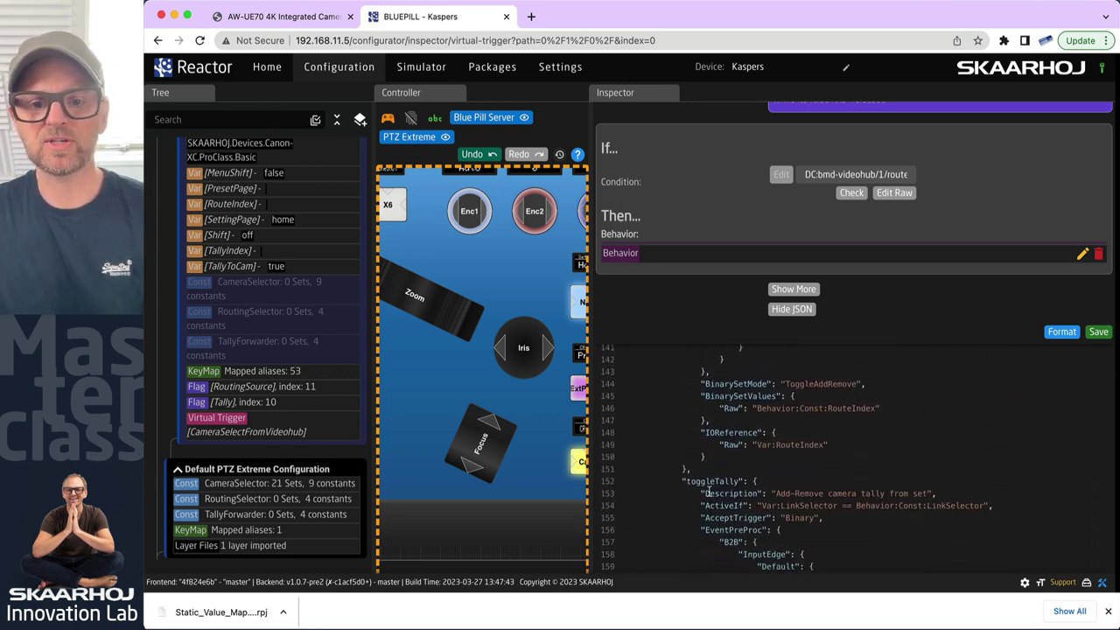
scroll(709, 491, down, 6)
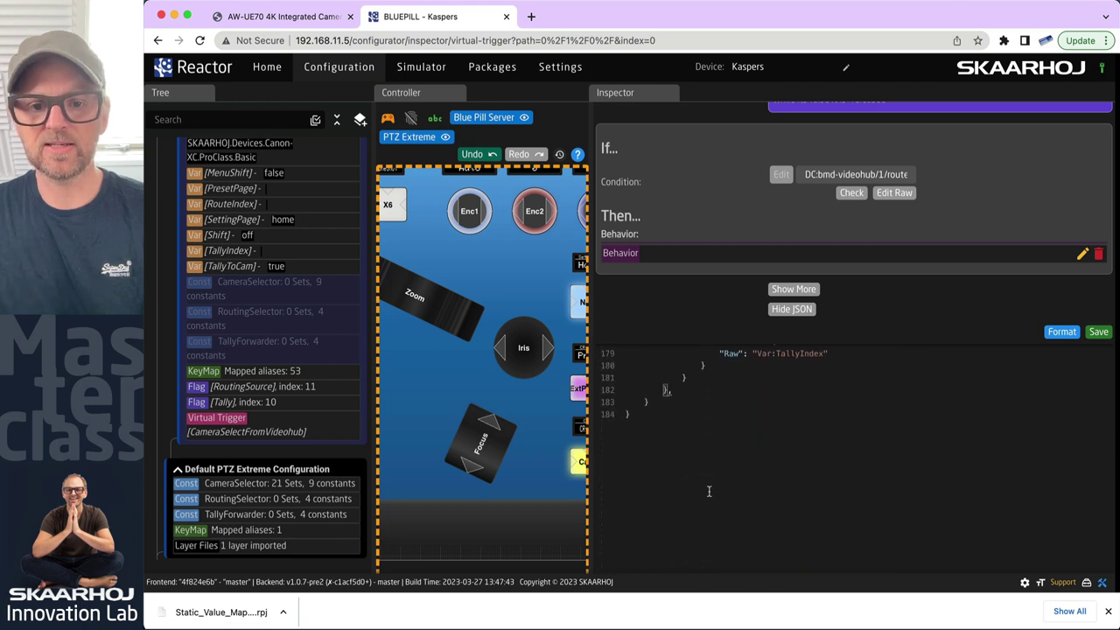
scroll(709, 493, up, 6)
scroll(709, 492, down, 6)
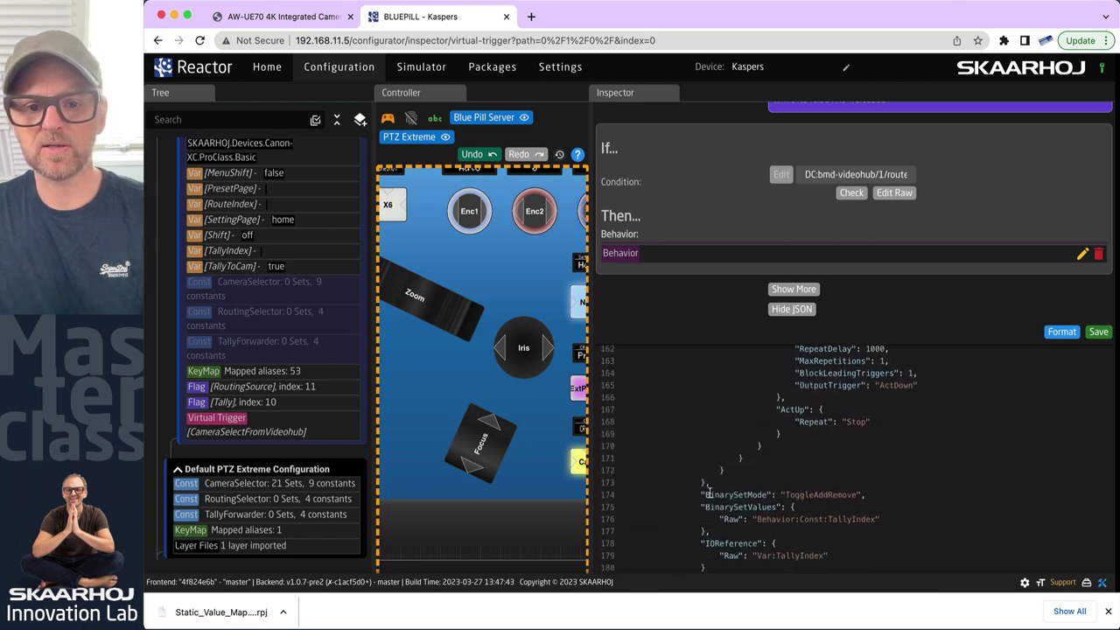
shift+click(706, 506)
key(BackSpace)
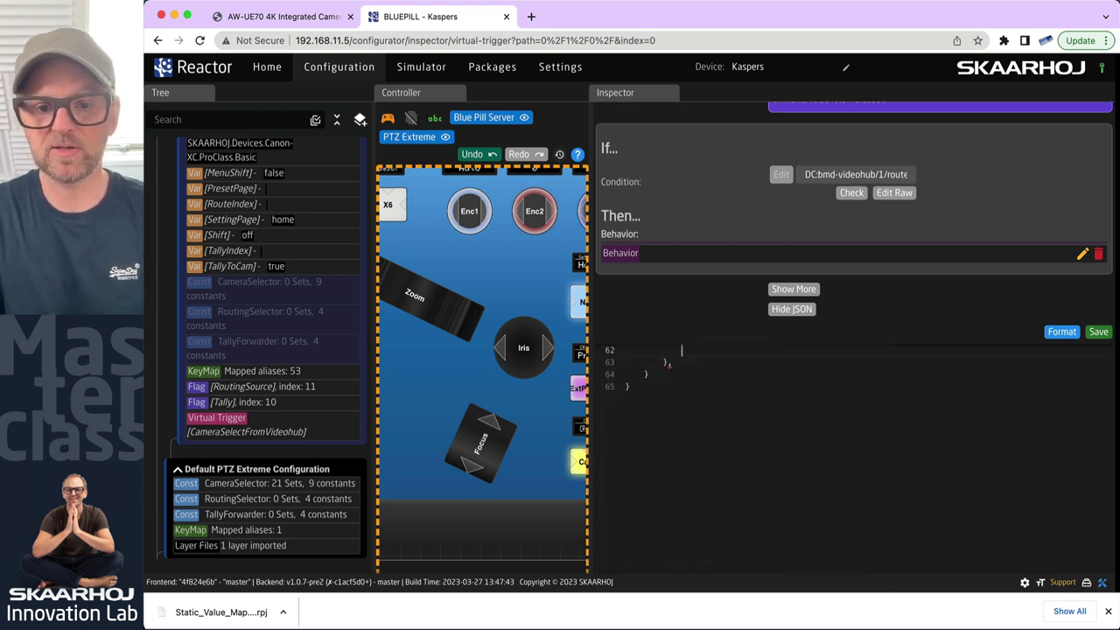
- Remove the blank line after the settally handler and the trailing commas after the settally and EventHandlers closing braces
scroll(709, 438, up, 3)
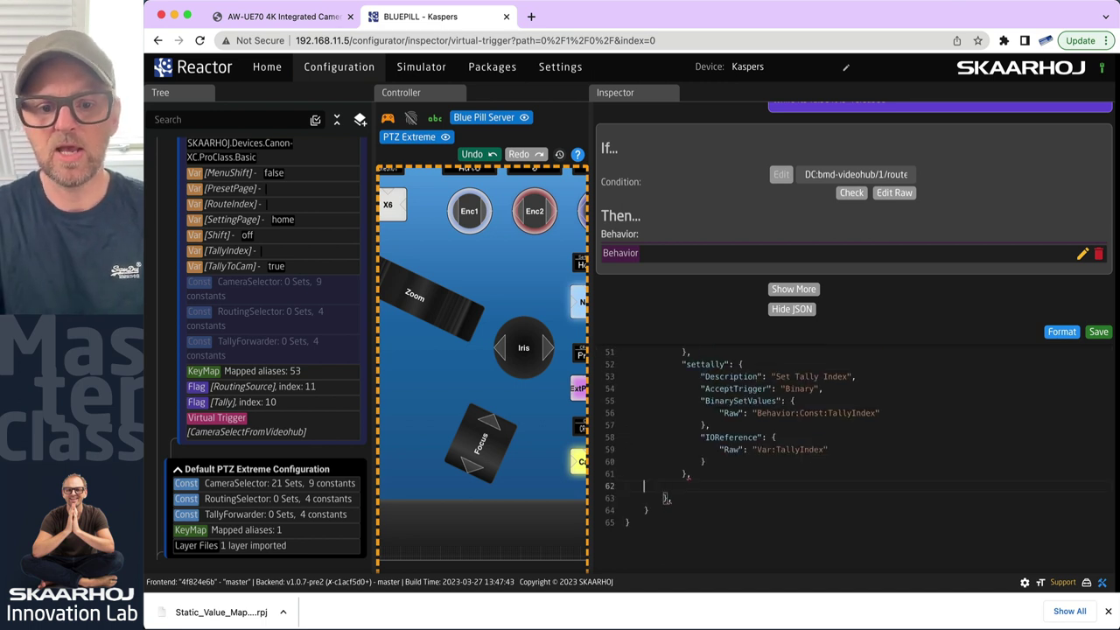
key(BackSpace)
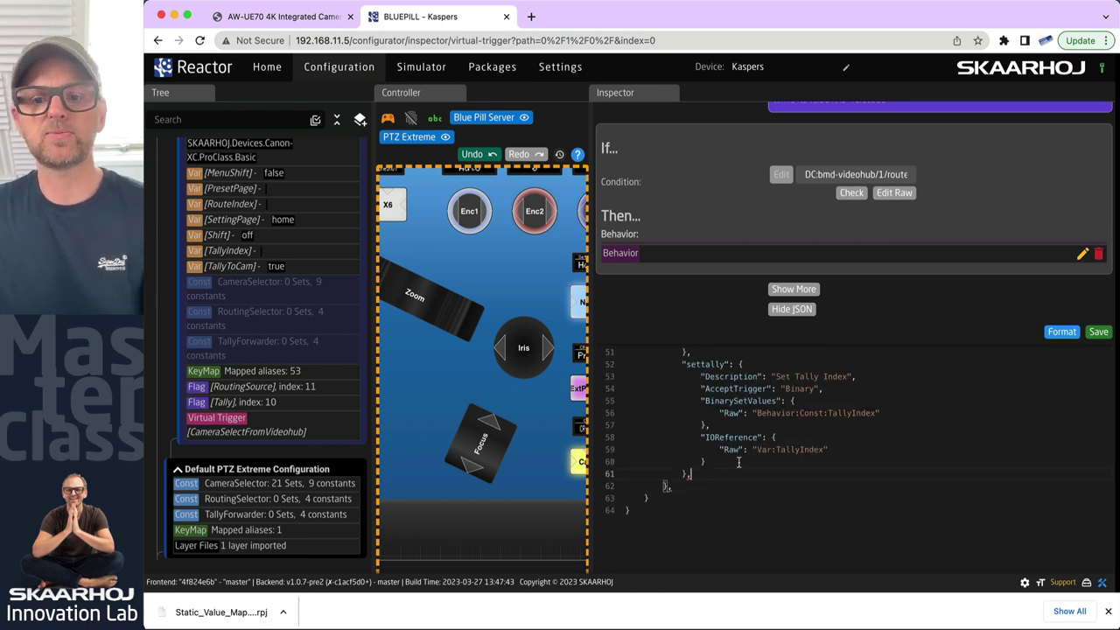
click(1099, 332)
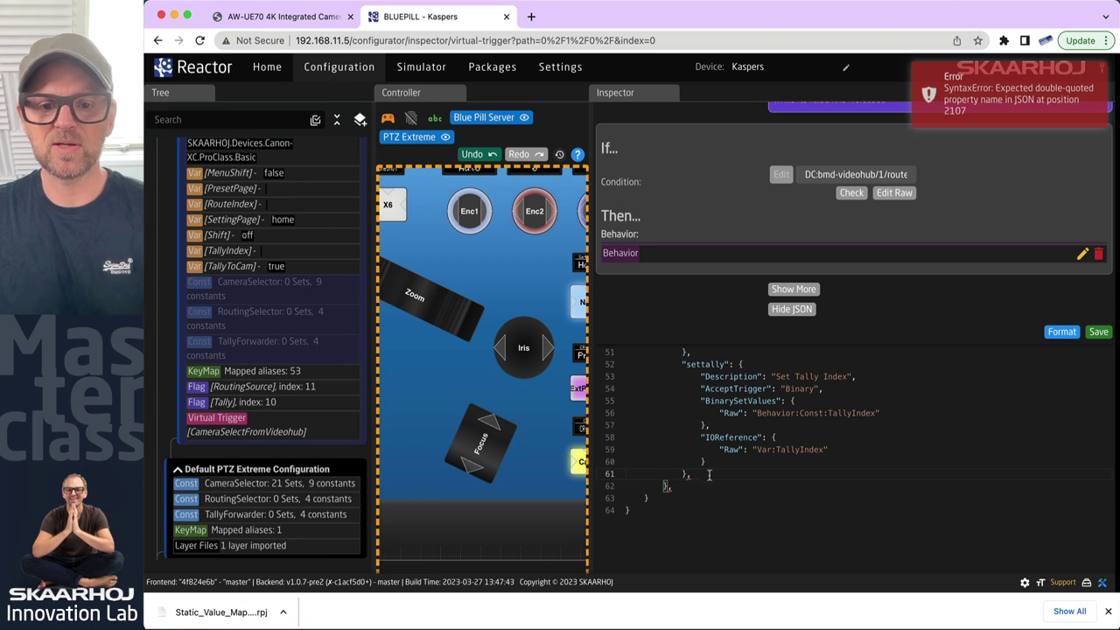
key(BackSpace)
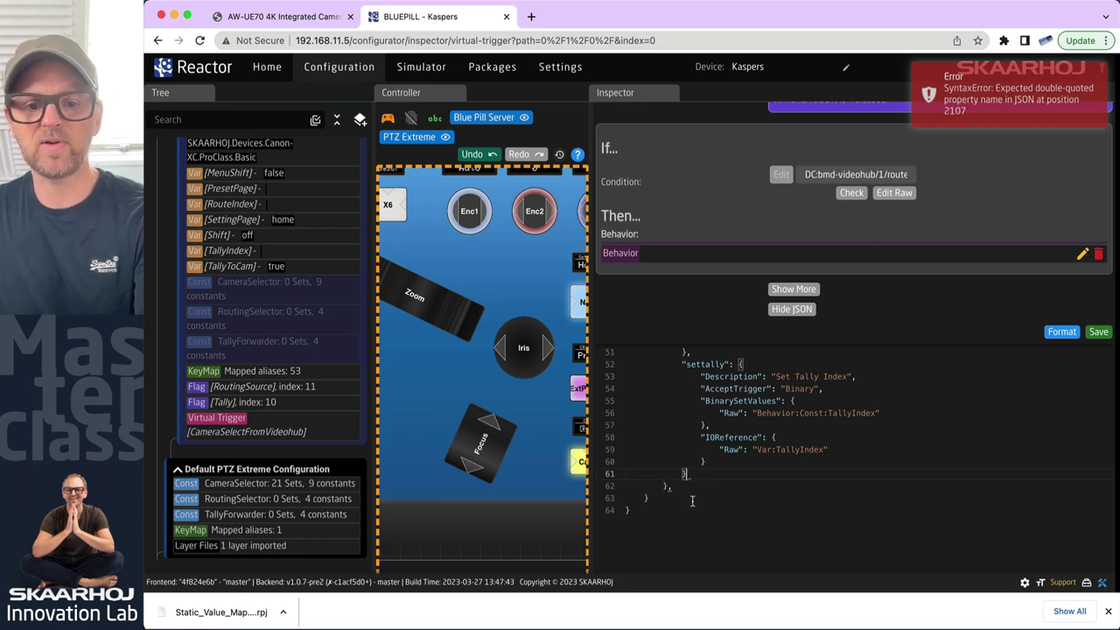
click(685, 491)
key(BackSpace)
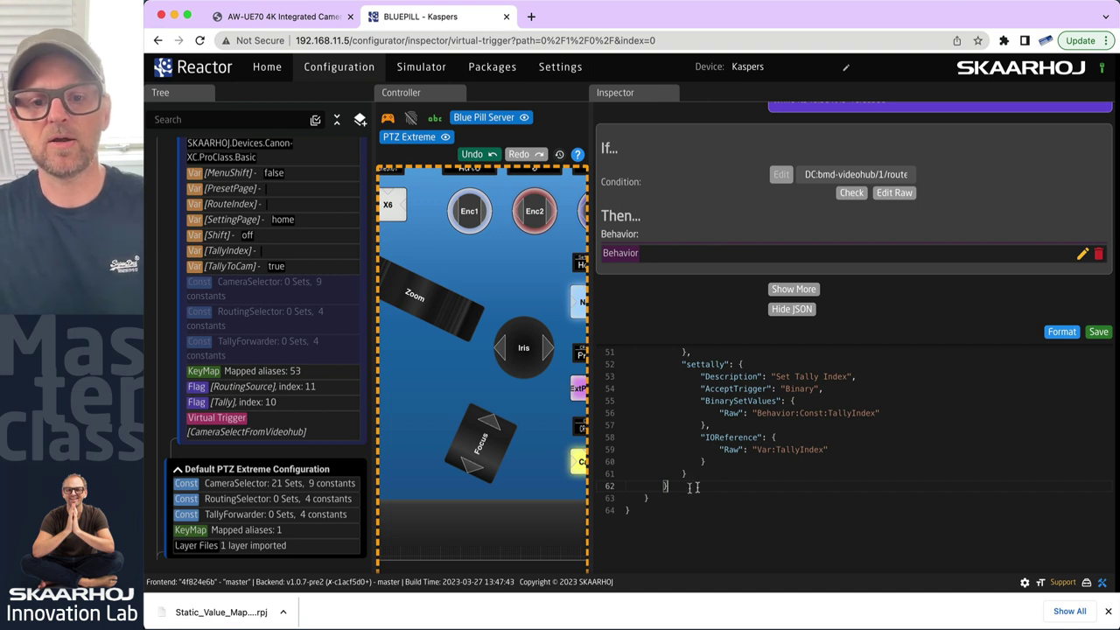
- Review the remaining handlers from setcam to settally, and save the CameraSelectFromVideohub trigger's JSON
scroll(705, 484, up, 3)
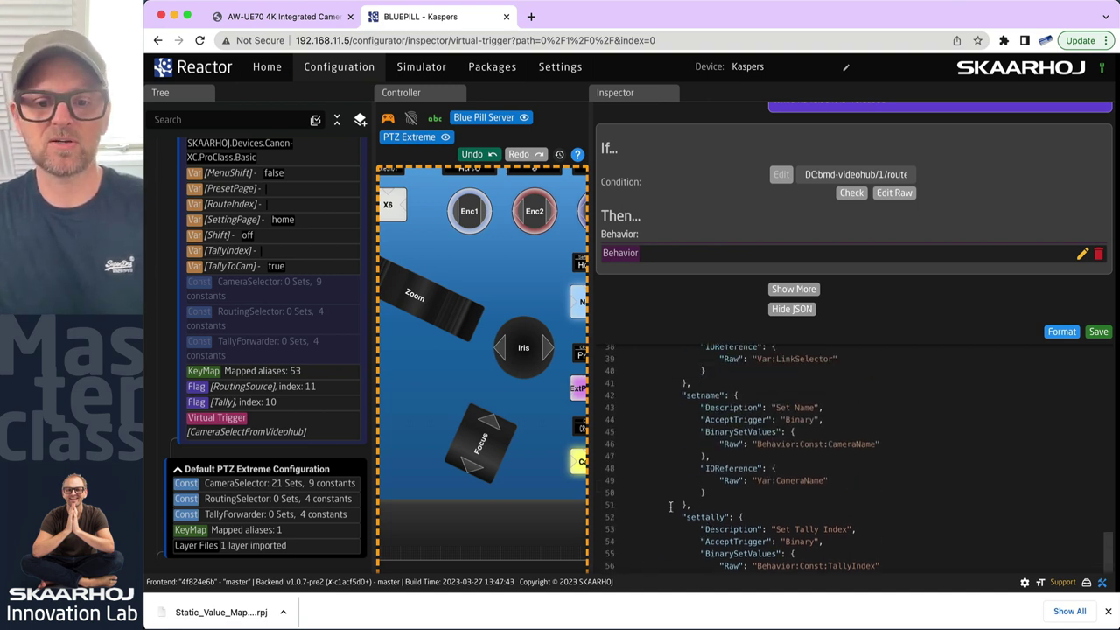
scroll(689, 517, down, 3)
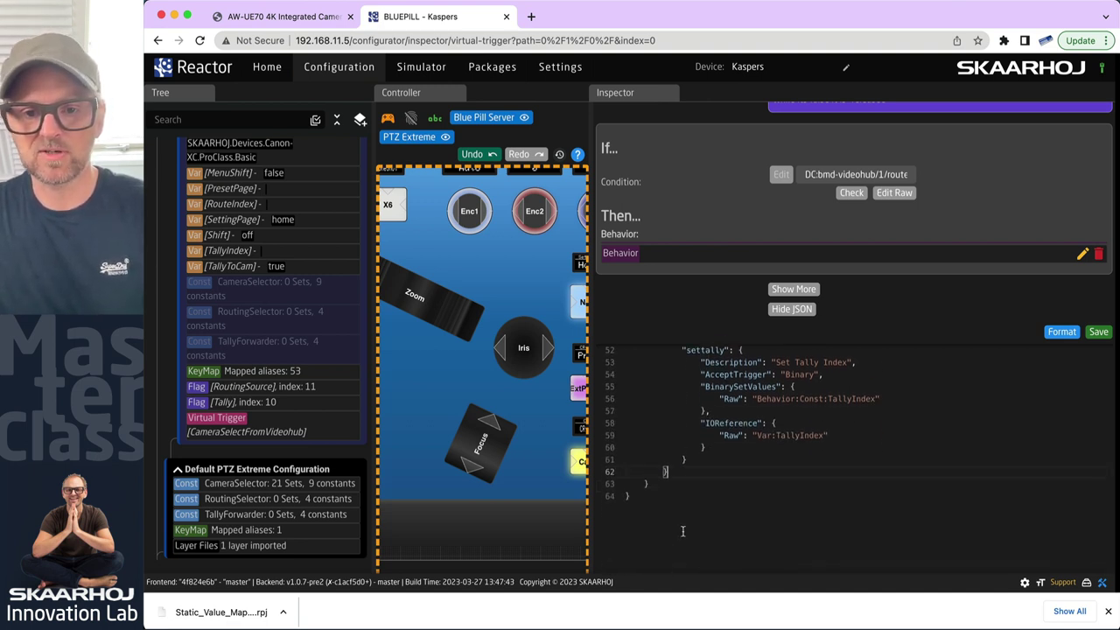
scroll(818, 407, up, 8)
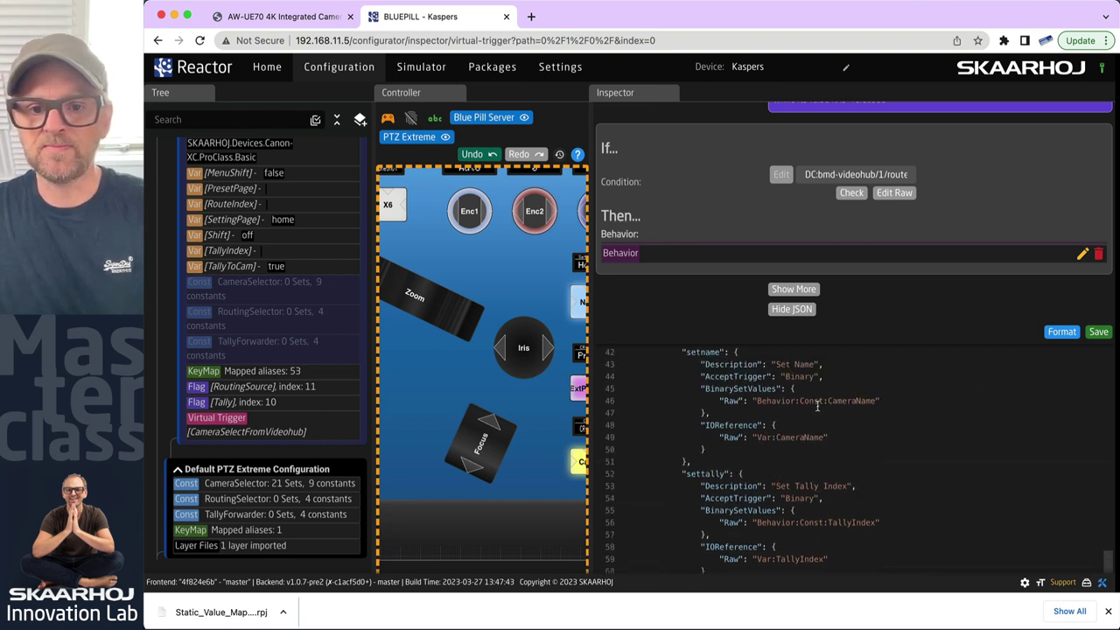
scroll(817, 407, up, 5)
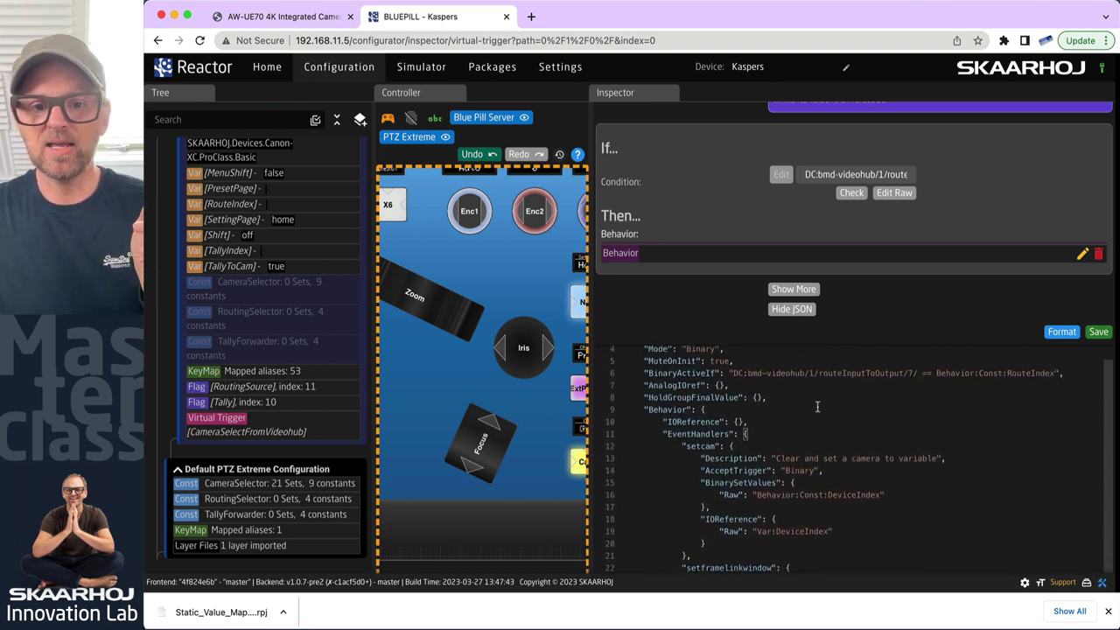
scroll(816, 405, down, 2)
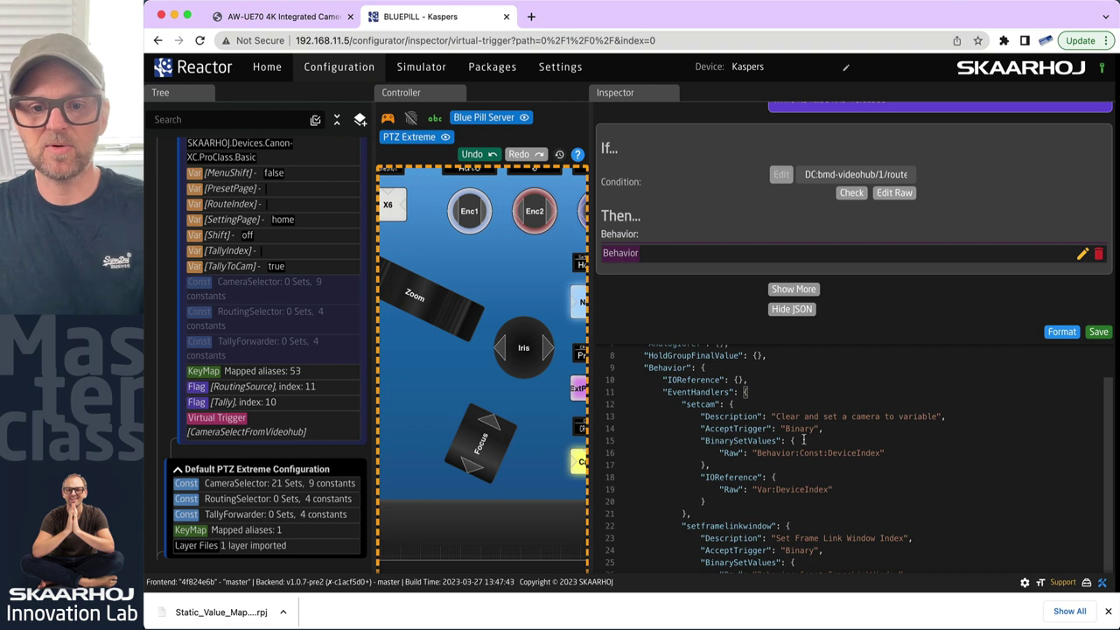
scroll(794, 491, down, 3)
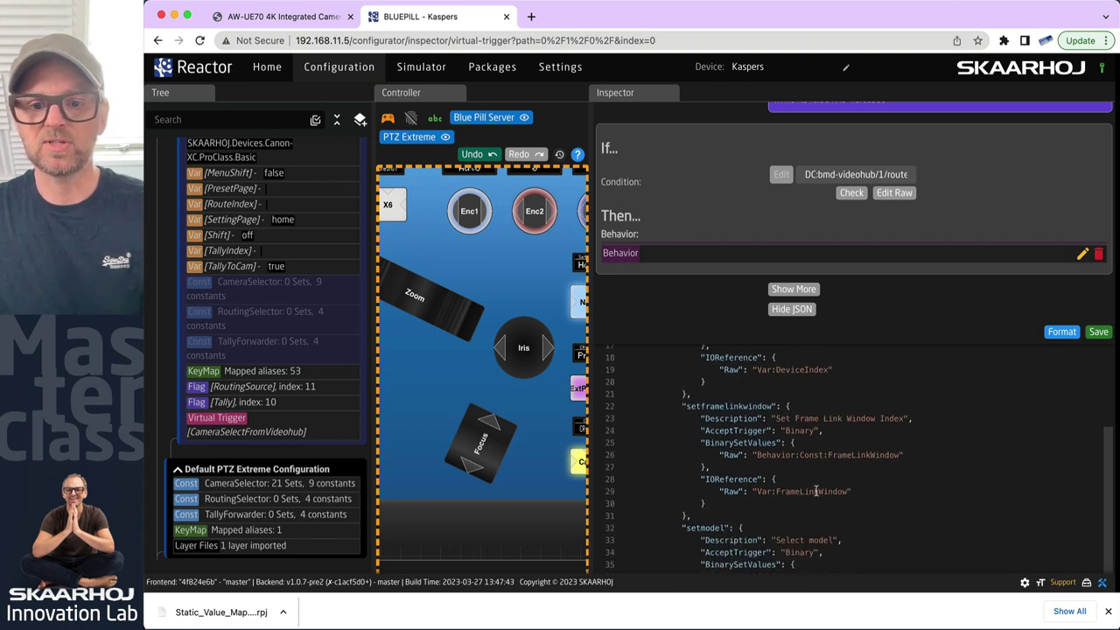
scroll(817, 492, down, 5)
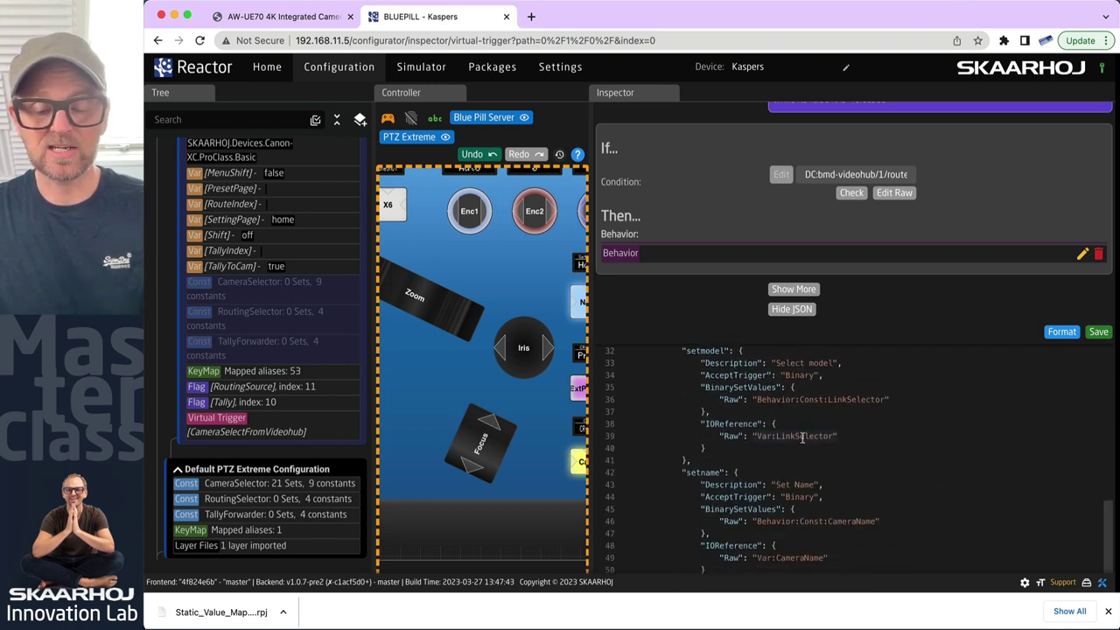
scroll(809, 442, down, 2)
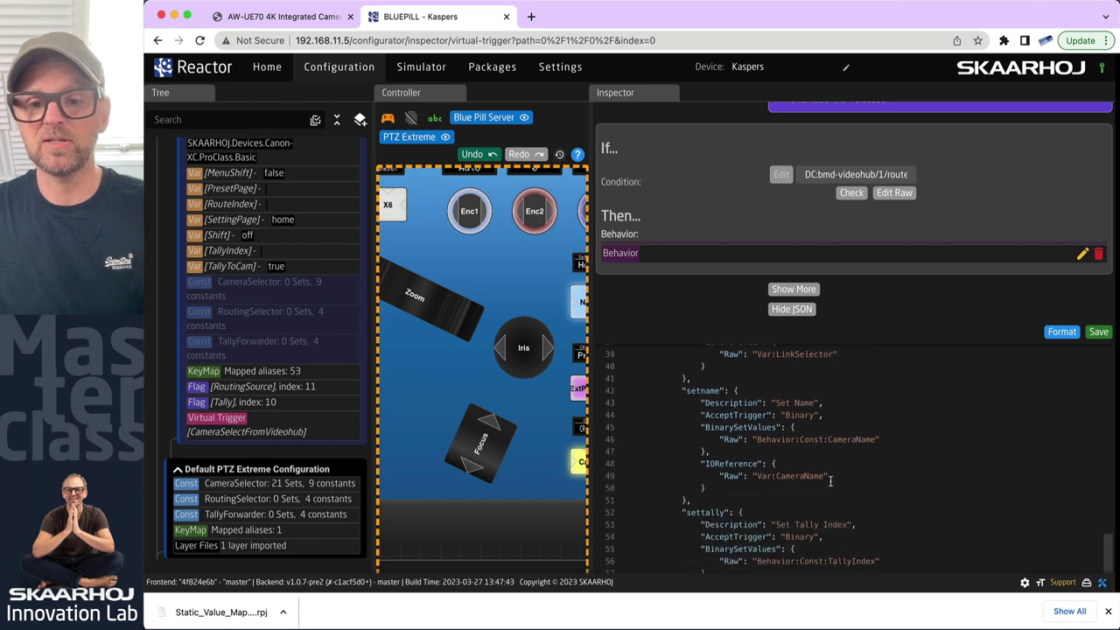
scroll(806, 477, down, 4)
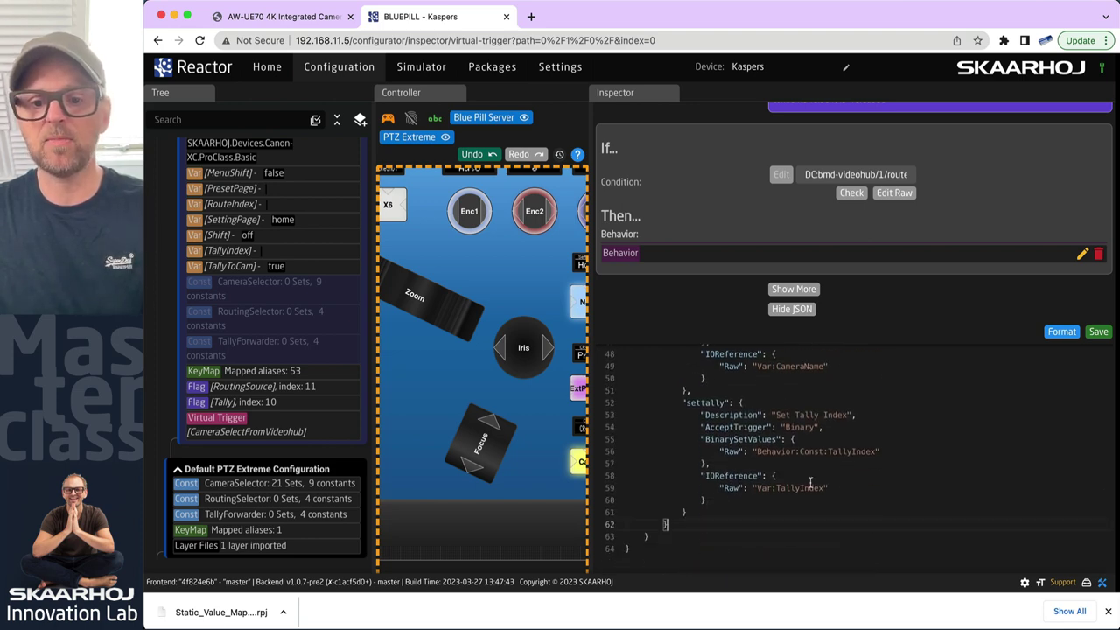
click(1098, 331)
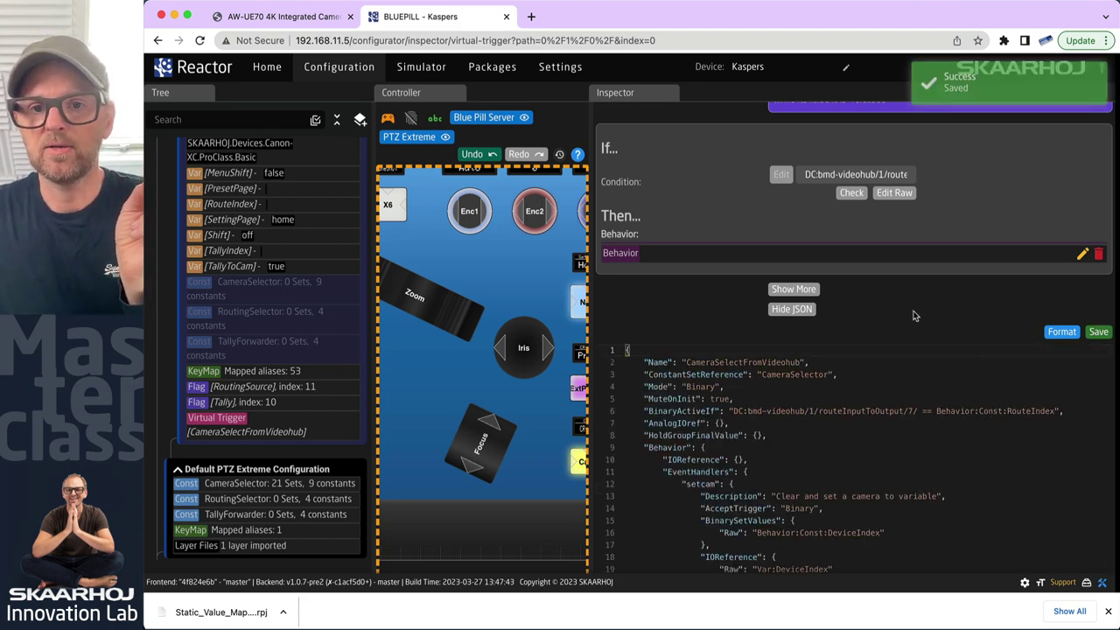
- Widen the controller view to show the camera buttons, switch to Blackmagic Videohub Control, and place its window beside them
scroll(915, 316, up, 3)
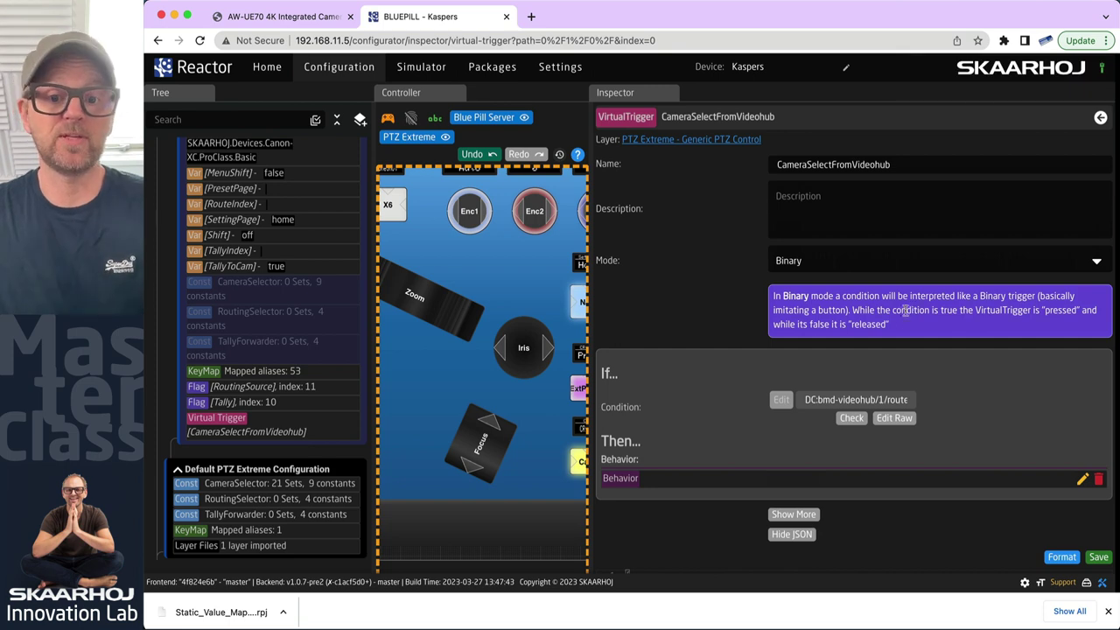
drag(592, 288, 778, 263)
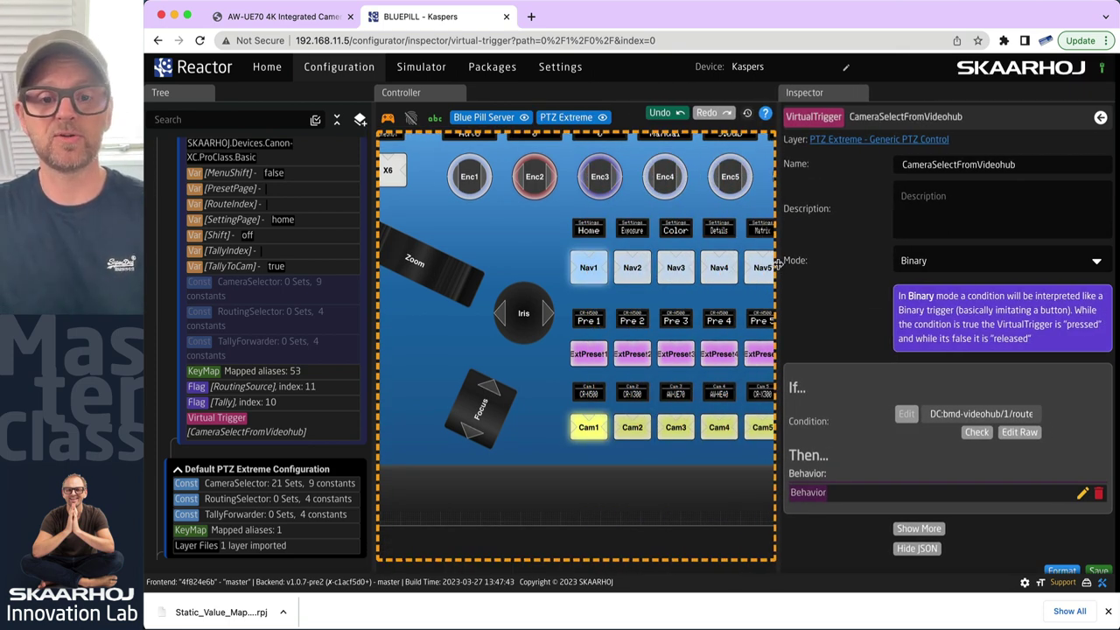
key(super+Tab)
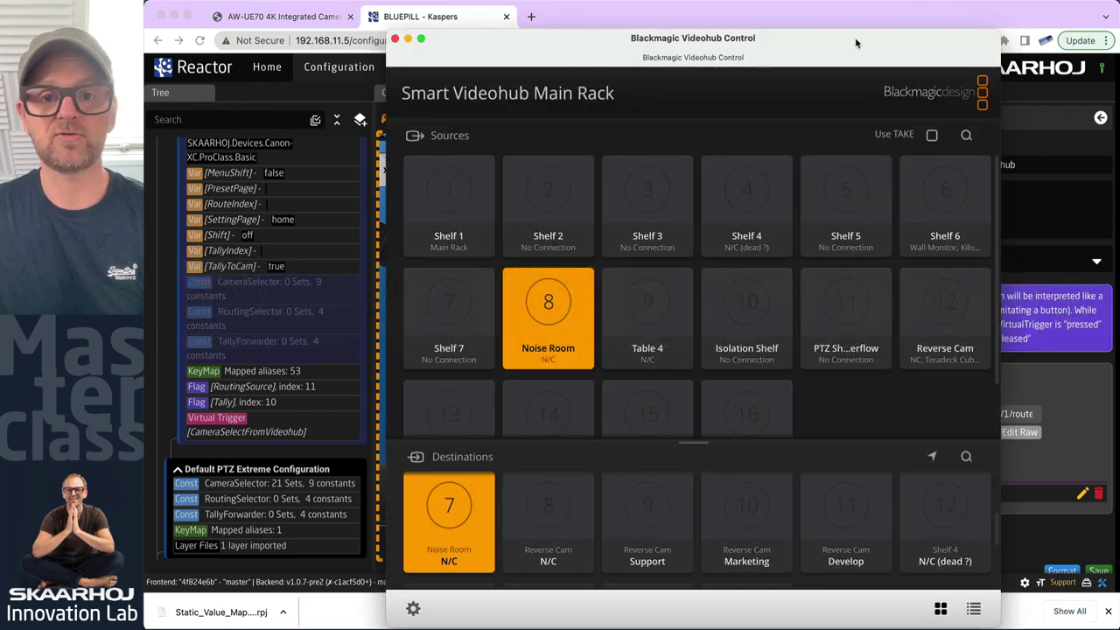
drag(850, 44, 1021, 31)
drag(702, 33, 928, 38)
- Test the trigger by routing Shelf 1, Shelf 2, Shelf 3 and Shelf 2 again to destination 7, and check the layer's variables
click(875, 210)
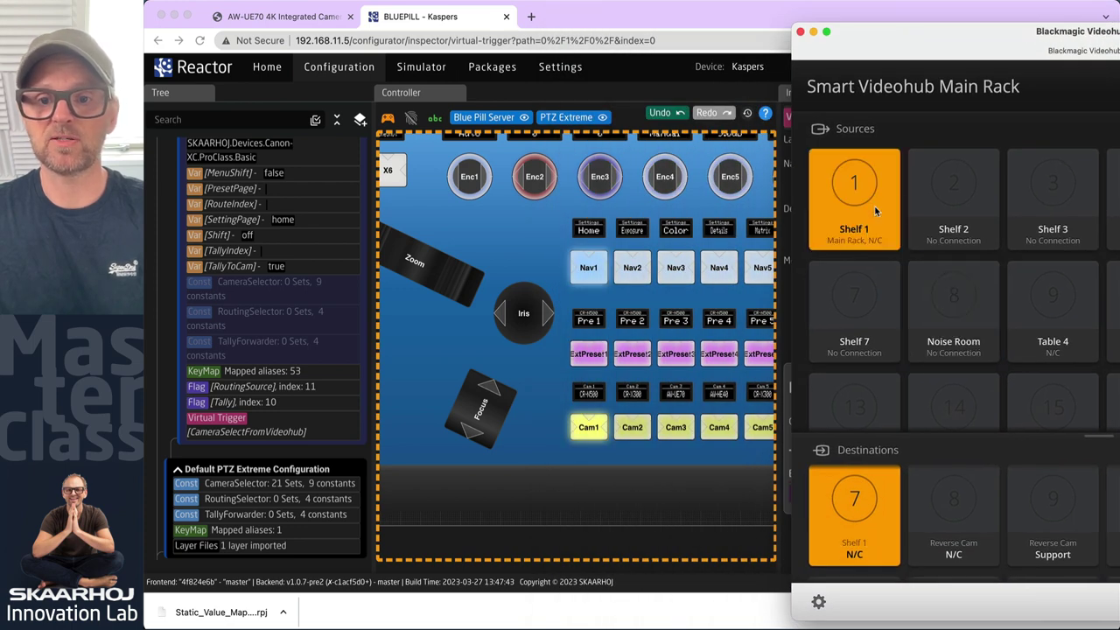
click(949, 200)
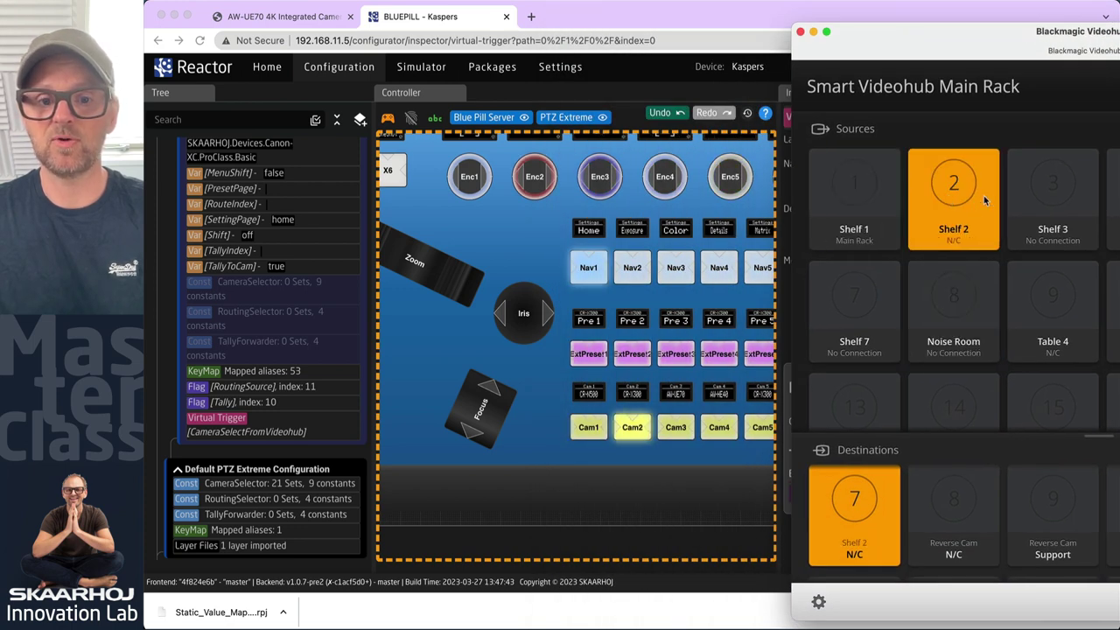
click(1032, 192)
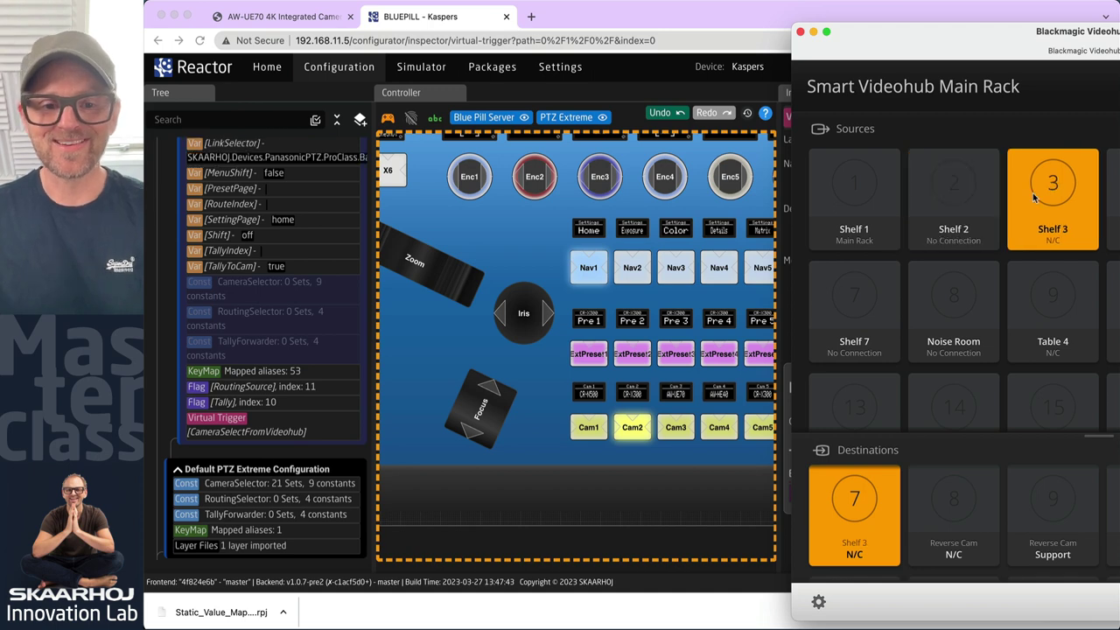
click(966, 197)
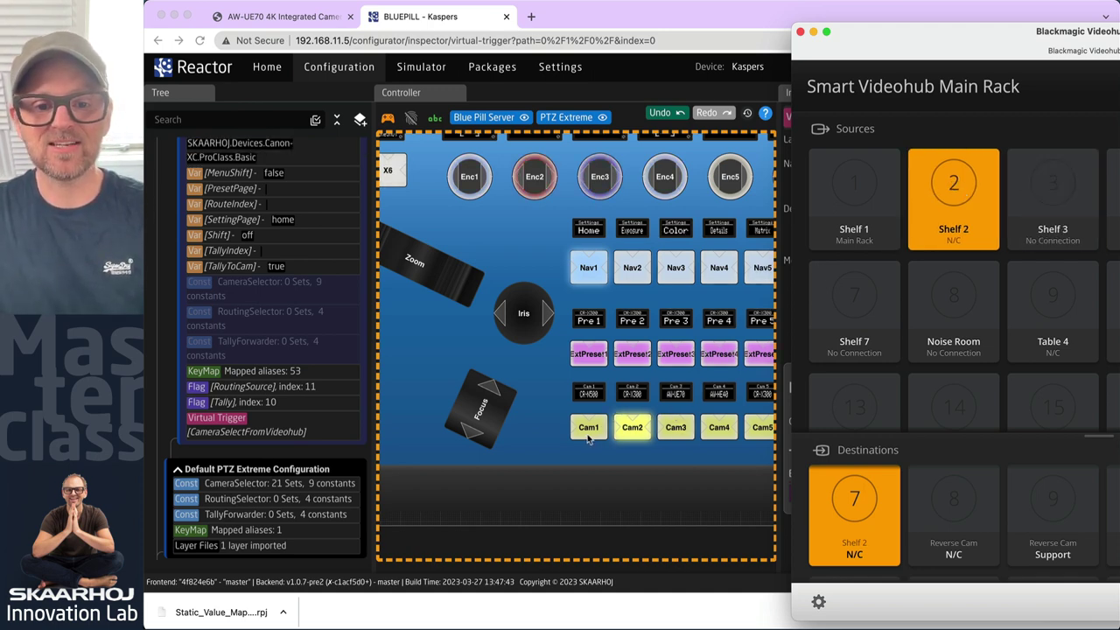
scroll(311, 383, up, 6)
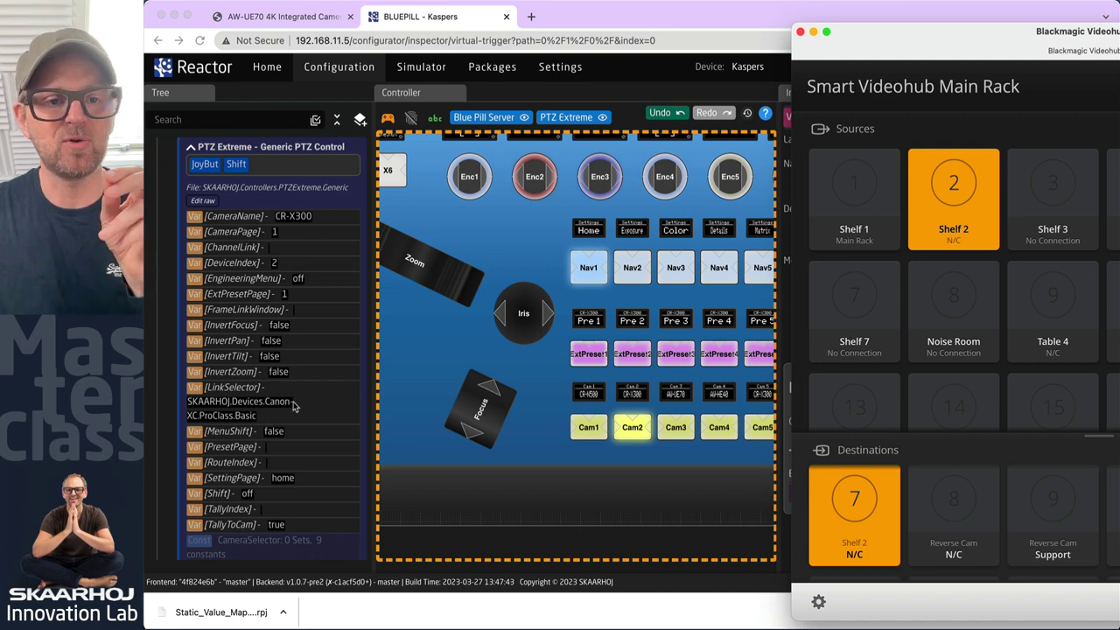
- Switch back to Reactor and open the PTZ Extreme's Camera Selector settings at the Tally Index column
click(268, 70)
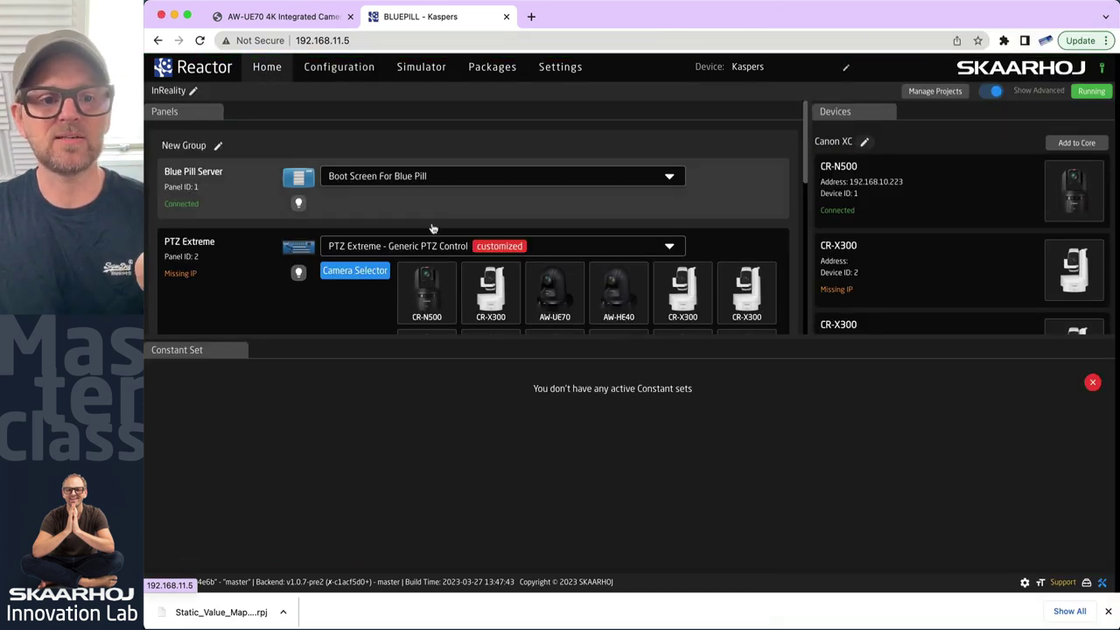
click(365, 273)
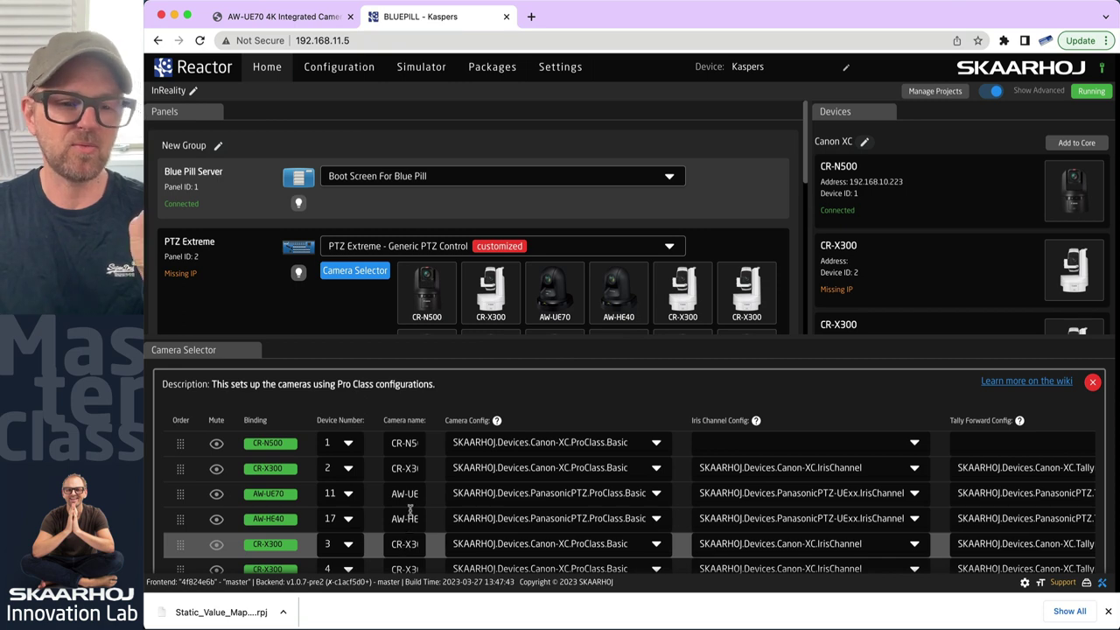
scroll(976, 421, right, 5)
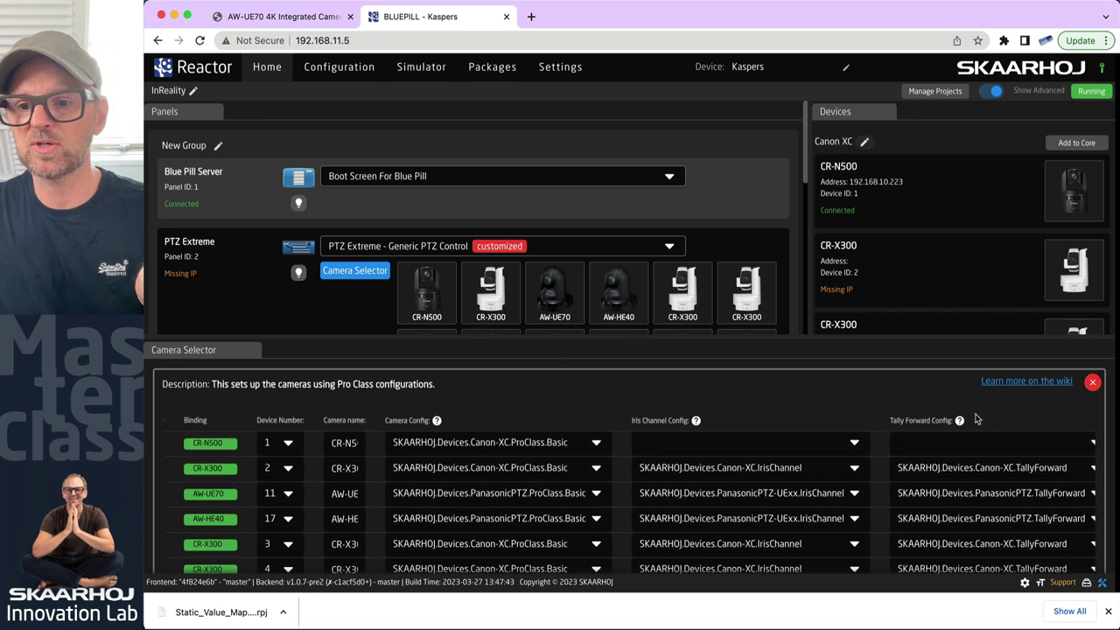
scroll(979, 419, right, 1)
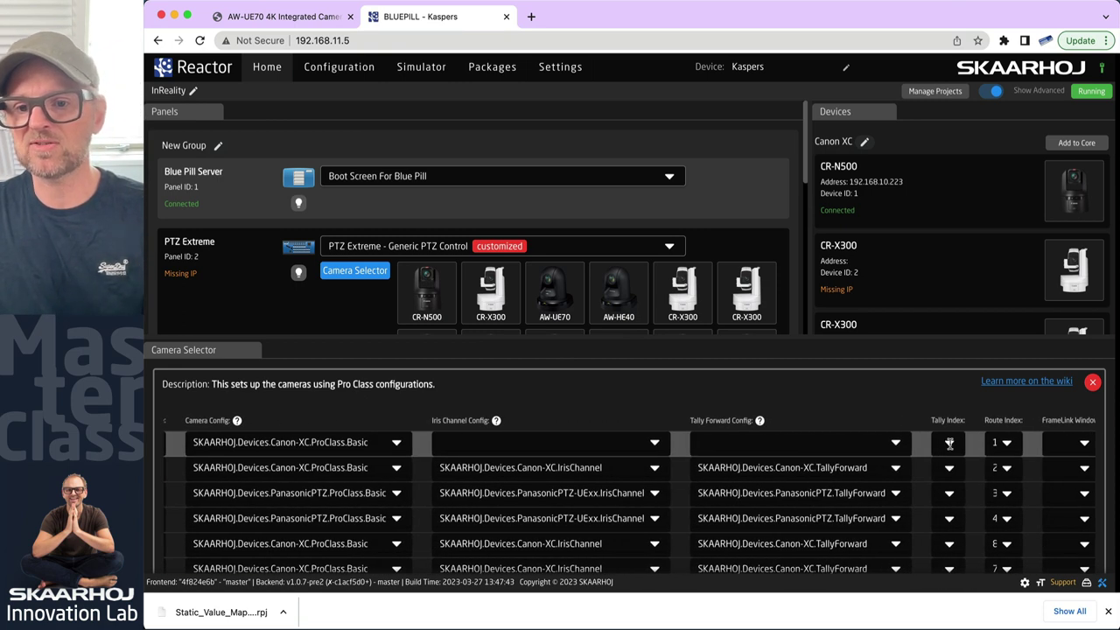
- Set the tally index to 11 for the CR-N500, 22 for the first CR-X300 and 33 for the AW-UE70
click(950, 443)
text(1)
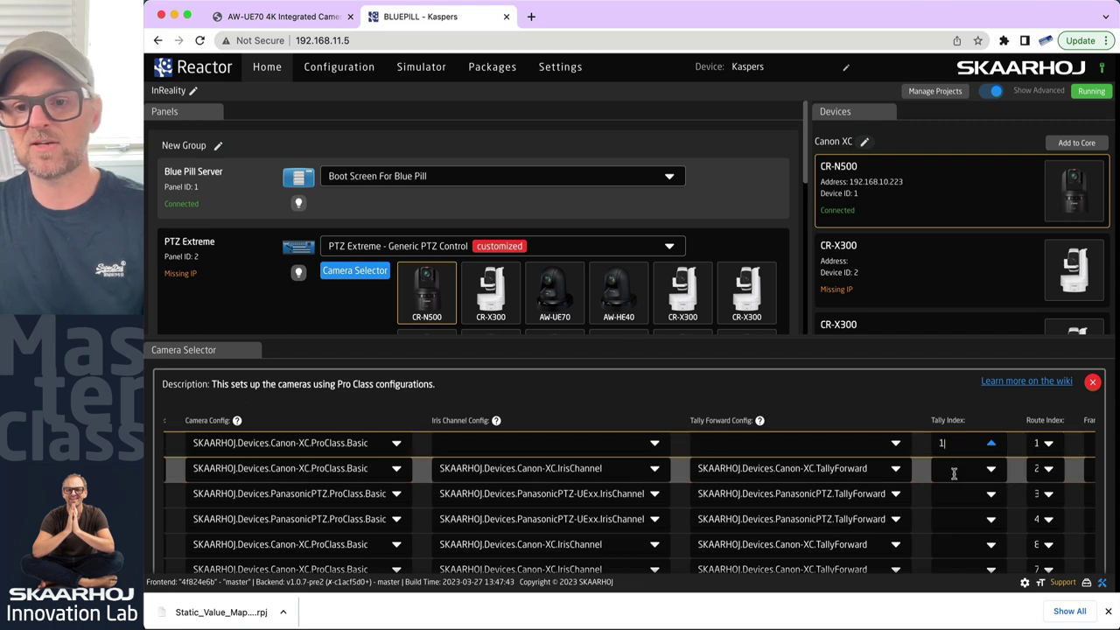
click(955, 473)
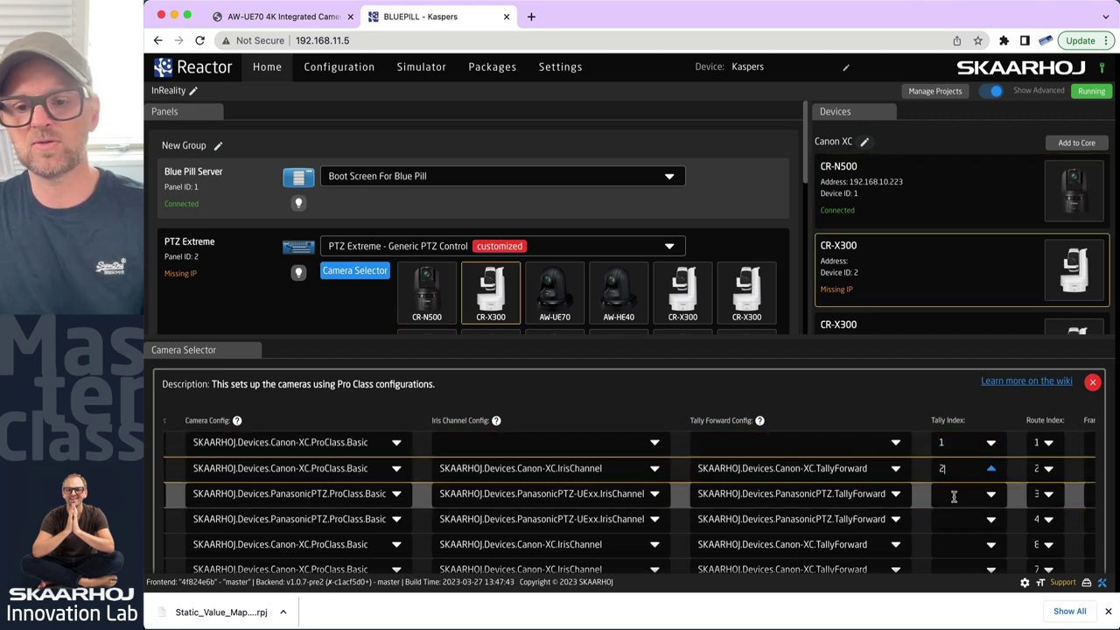
double_click(941, 444)
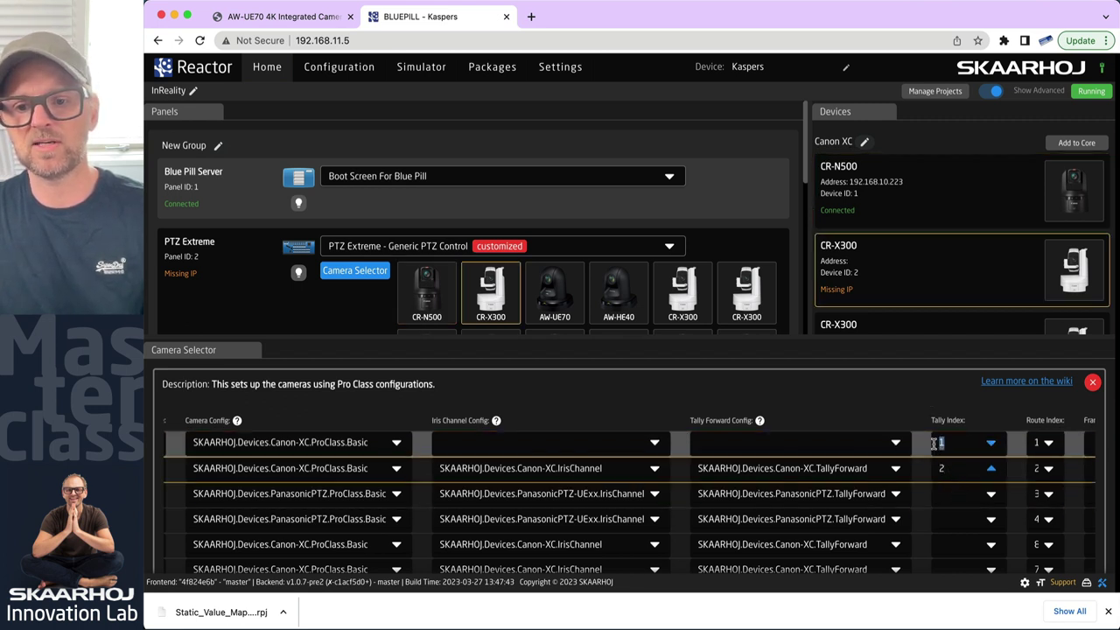
text(11)
click(948, 468)
text(2)
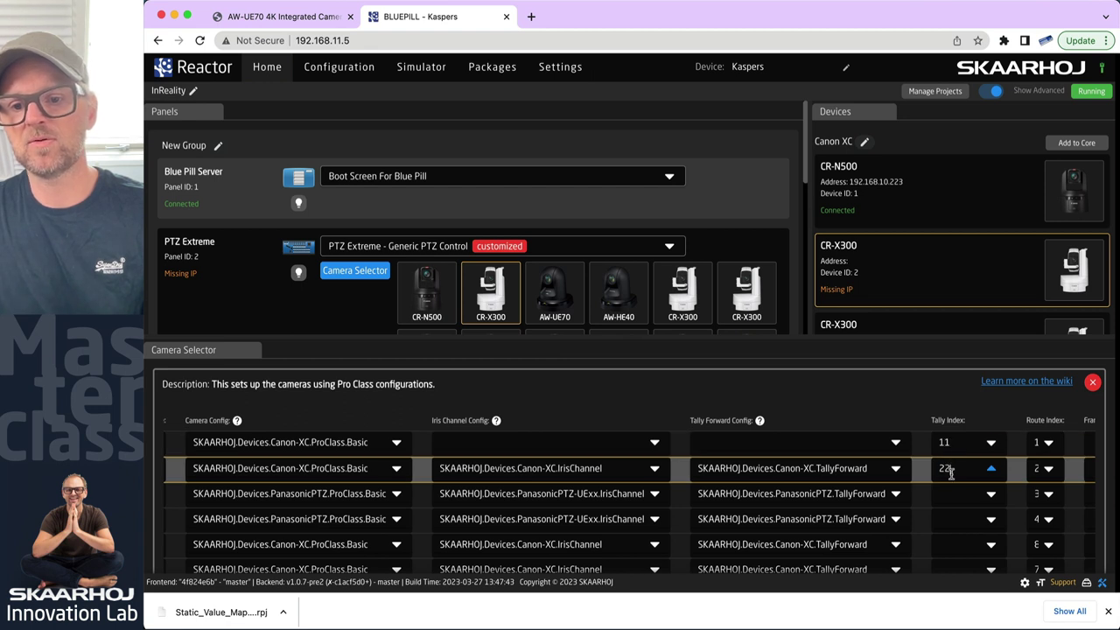
click(948, 493)
text(33)
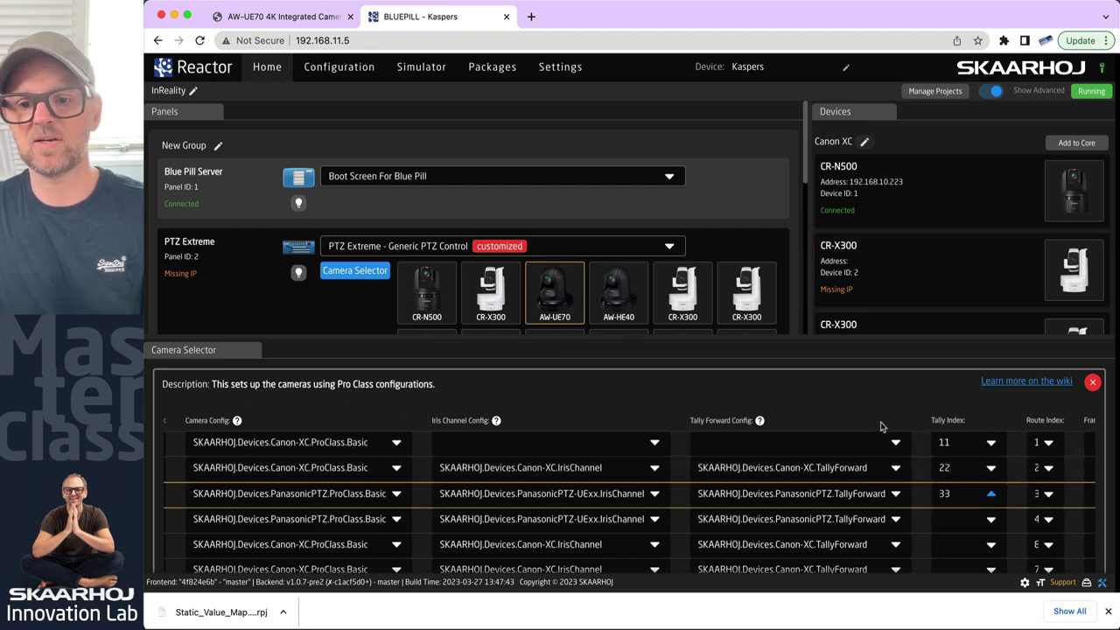
- Return to the configuration and inspect the TallyIndex variable in the PTZ Extreme - Generic PTZ Control layer
click(346, 70)
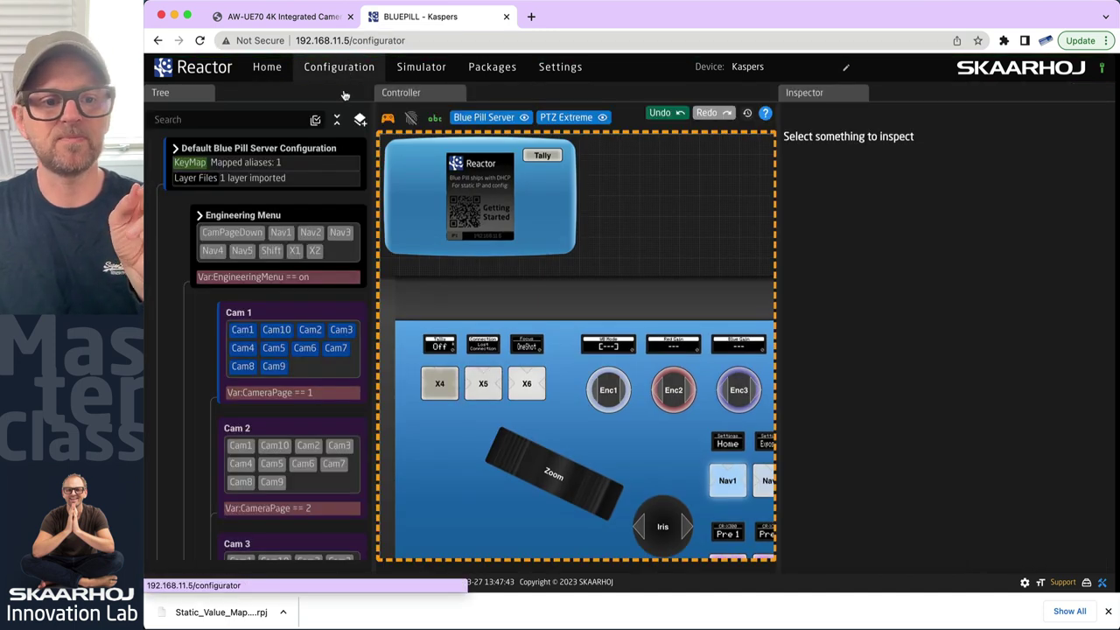
scroll(437, 306, down, 5)
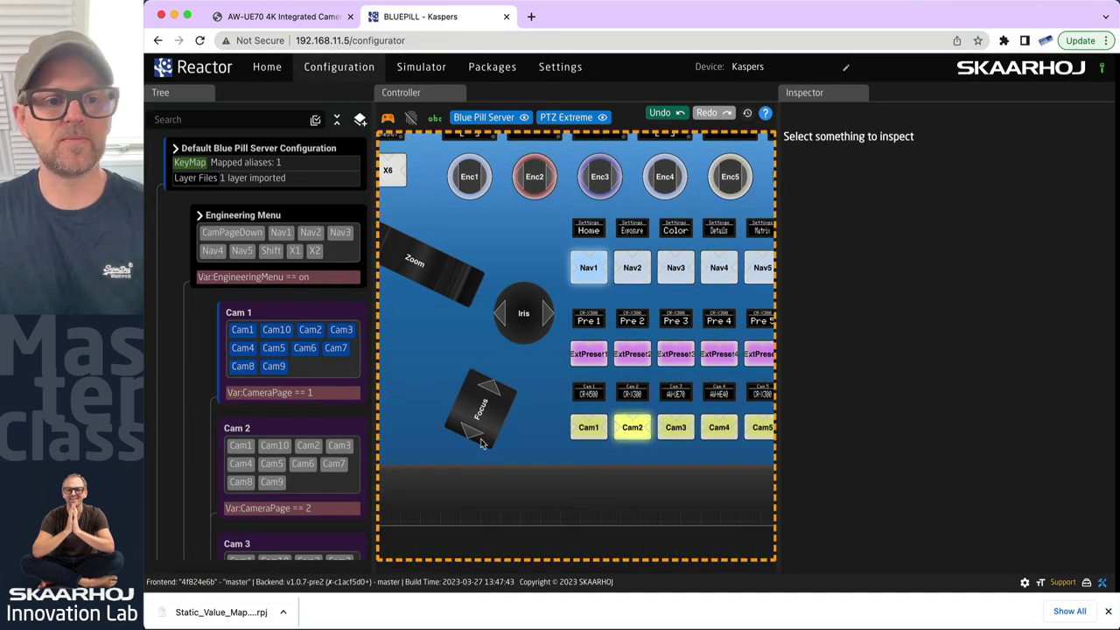
scroll(255, 430, down, 15)
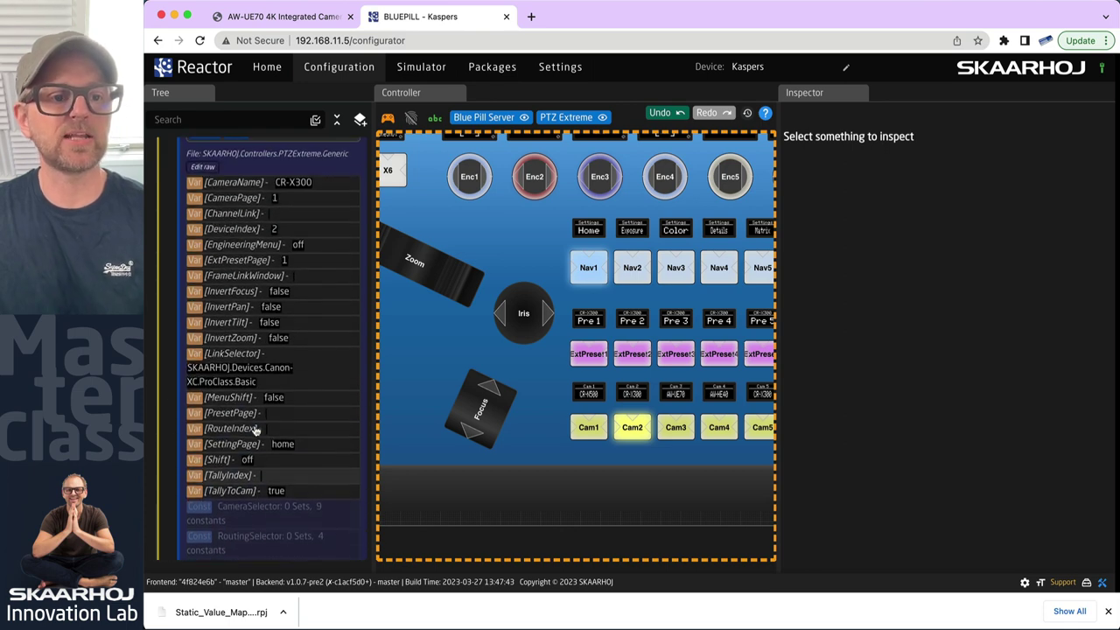
- Switch to Blackmagic Videohub Control, route Shelf 1, Shelf 2 and Shelf 3 in turn to destination 7, and check the layer's TallyIndex variable
scroll(257, 403, up, 1)
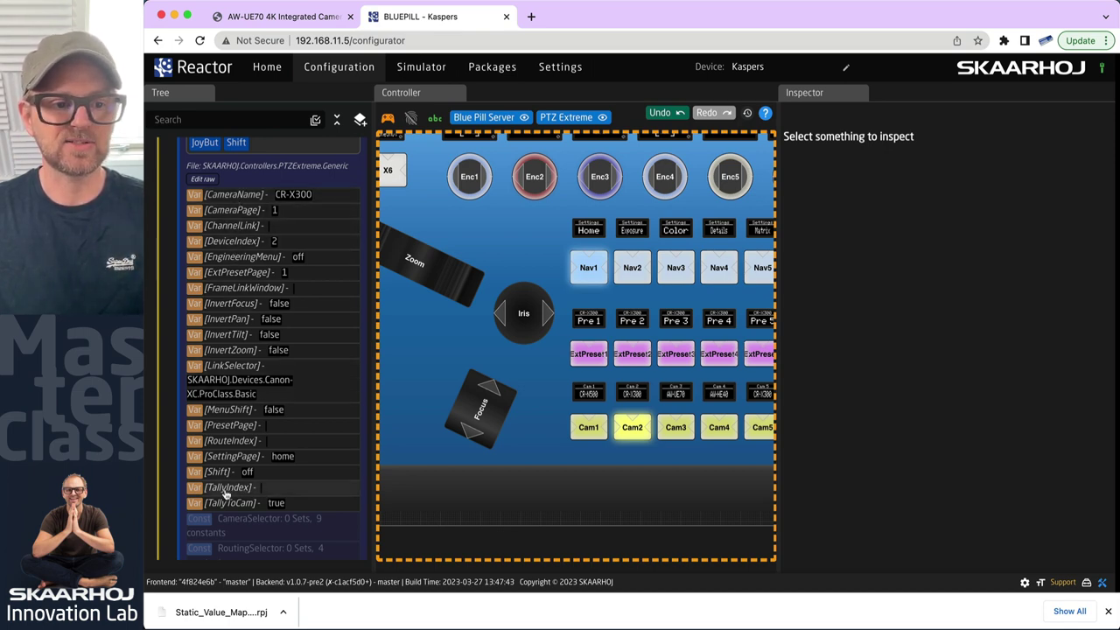
key(super+Tab)
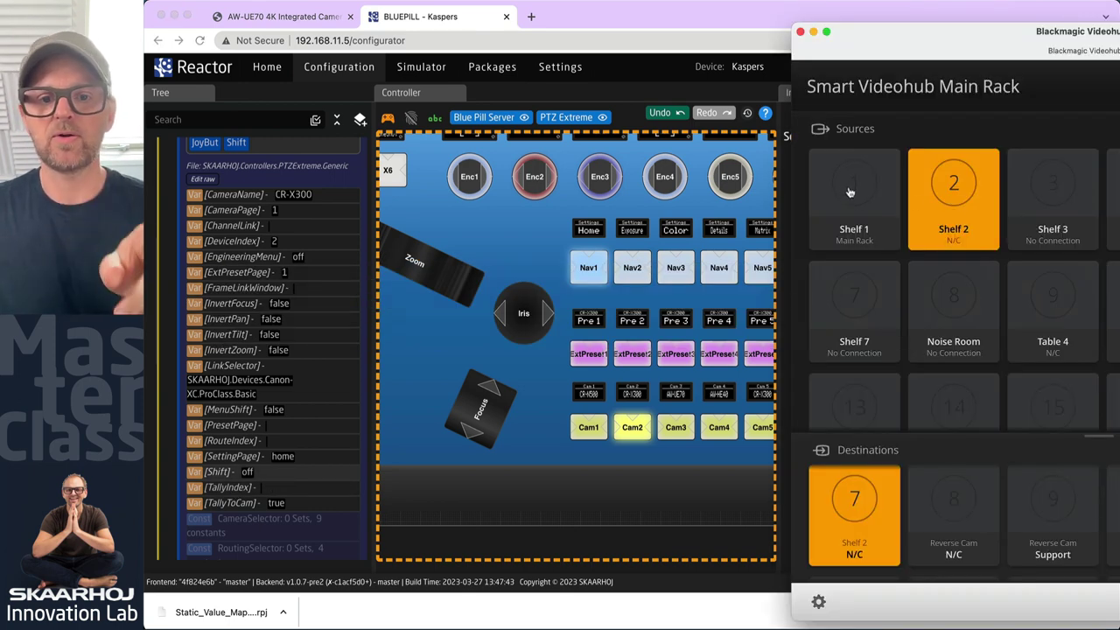
click(850, 191)
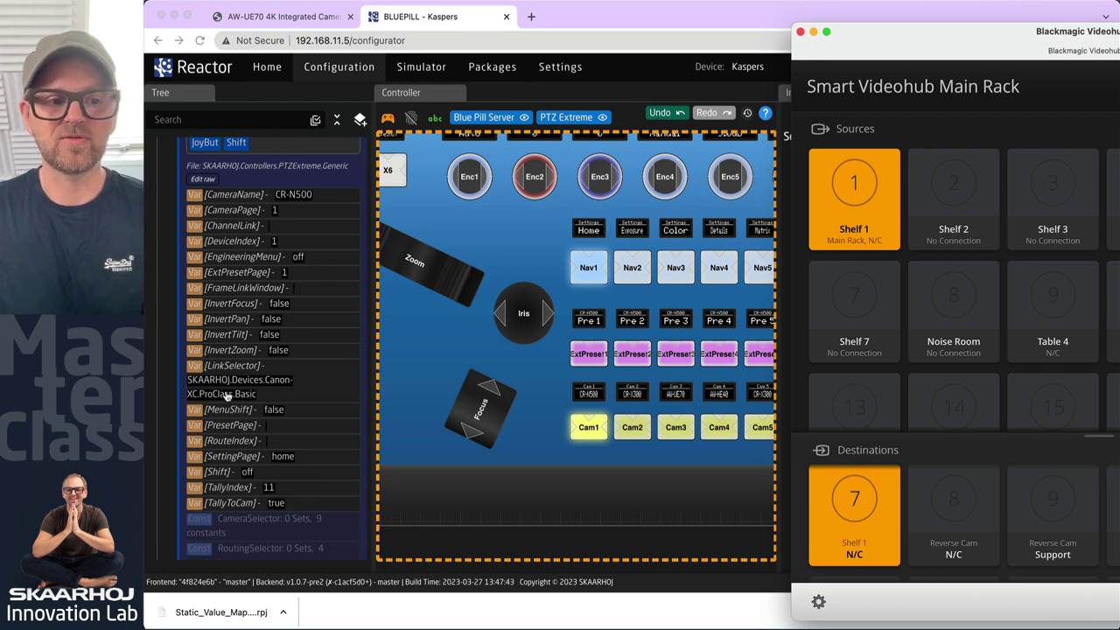
click(958, 196)
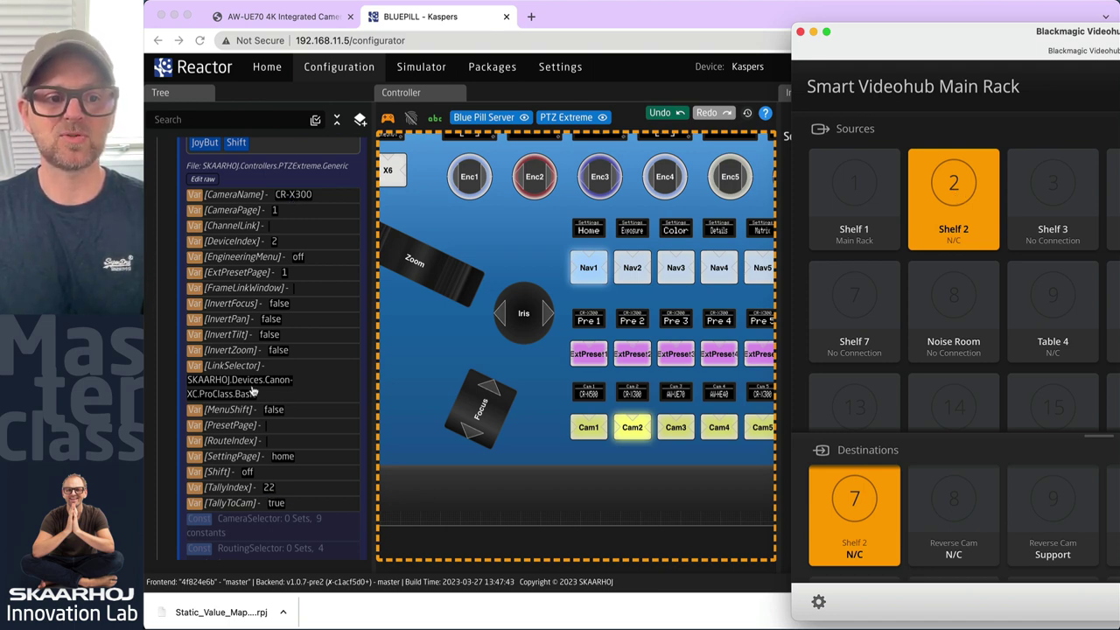
click(1048, 196)
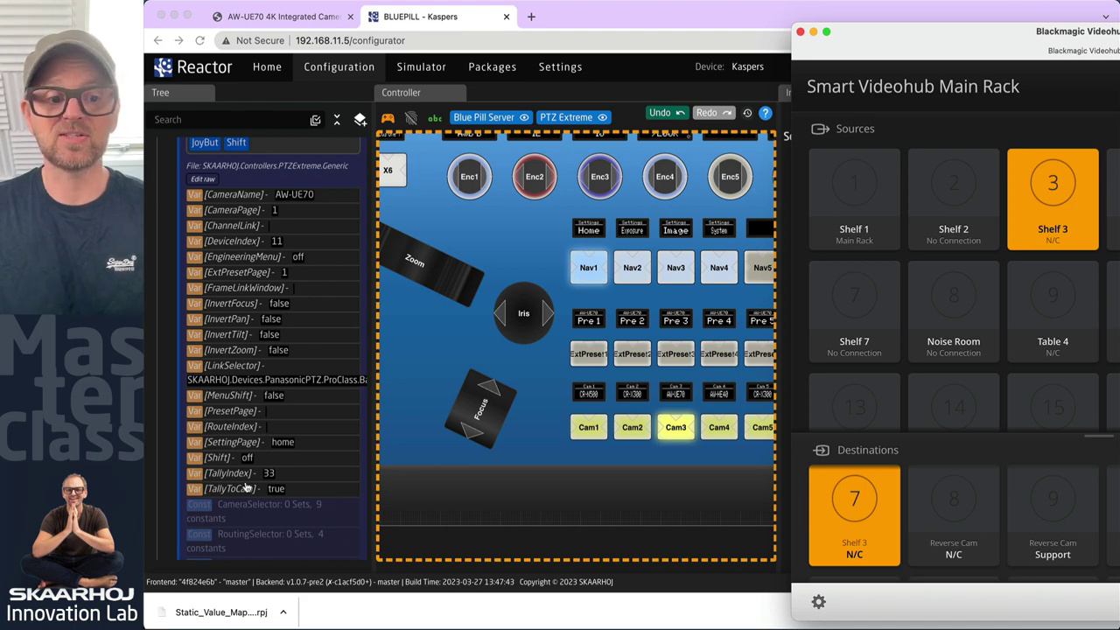
- Bring more Videohub sources into view and test routing Shelf 4, Shelf 5 and Shelf 6 to destination 7, checking the camera variables
double_click(1031, 40)
click(930, 169)
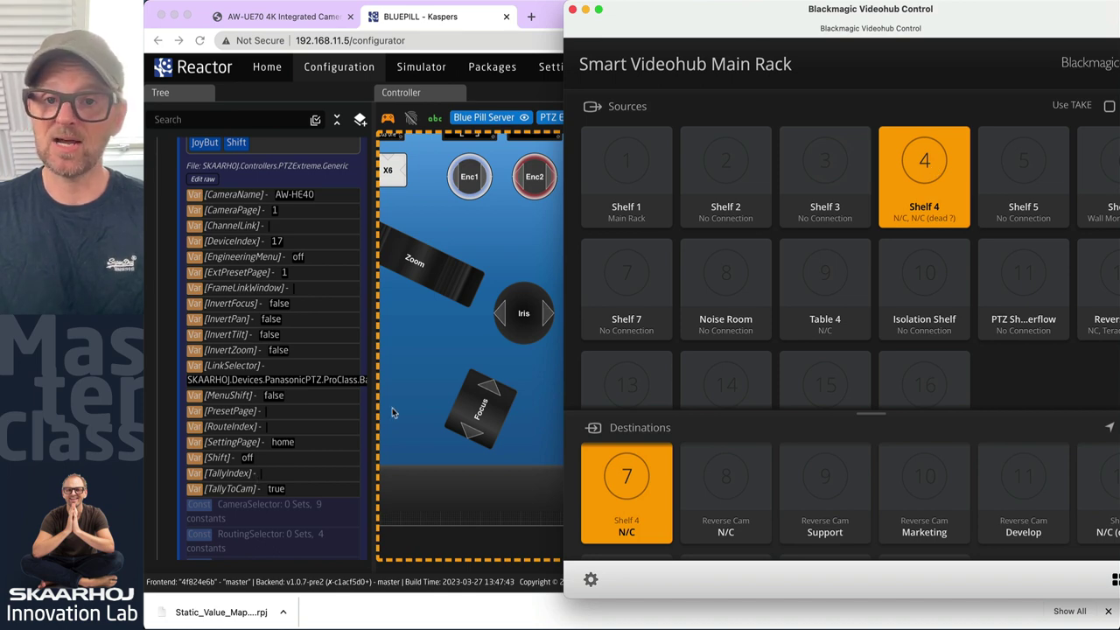
click(976, 171)
click(1064, 175)
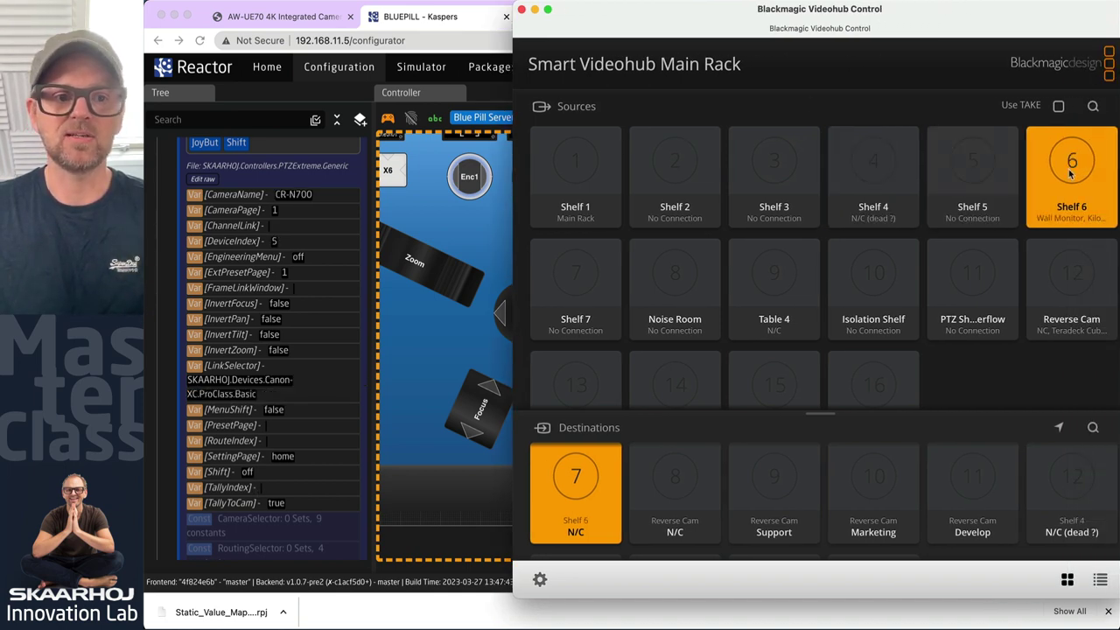
- Route Shelf 1 back to destination 7, move the Videohub window clear of the controller view, and return to Reactor
click(602, 258)
click(651, 203)
click(606, 180)
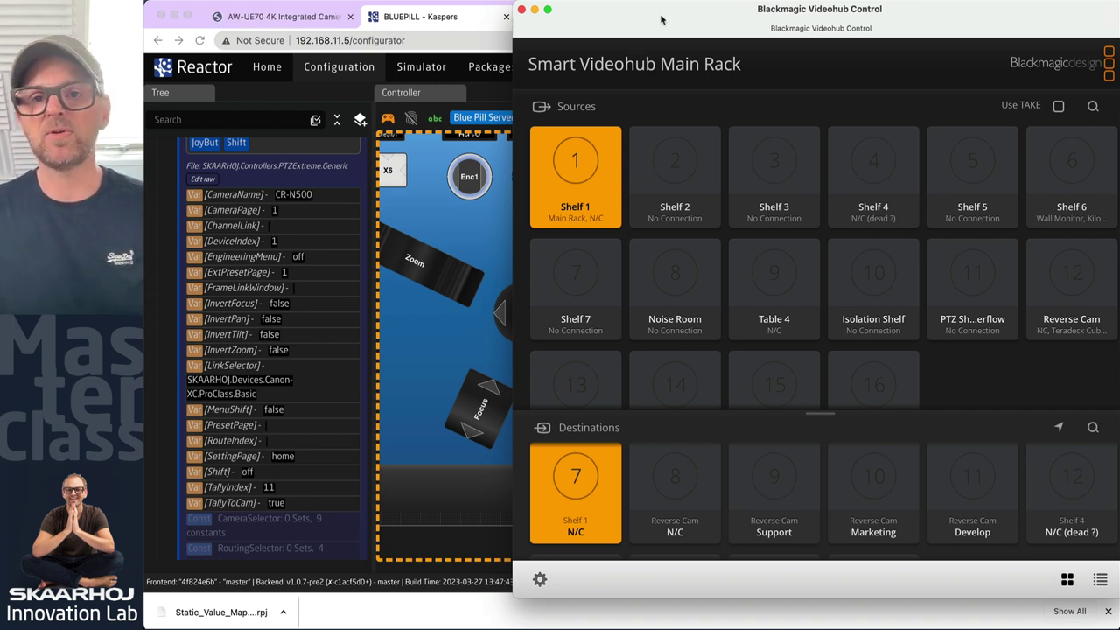
drag(616, 12, 884, 2)
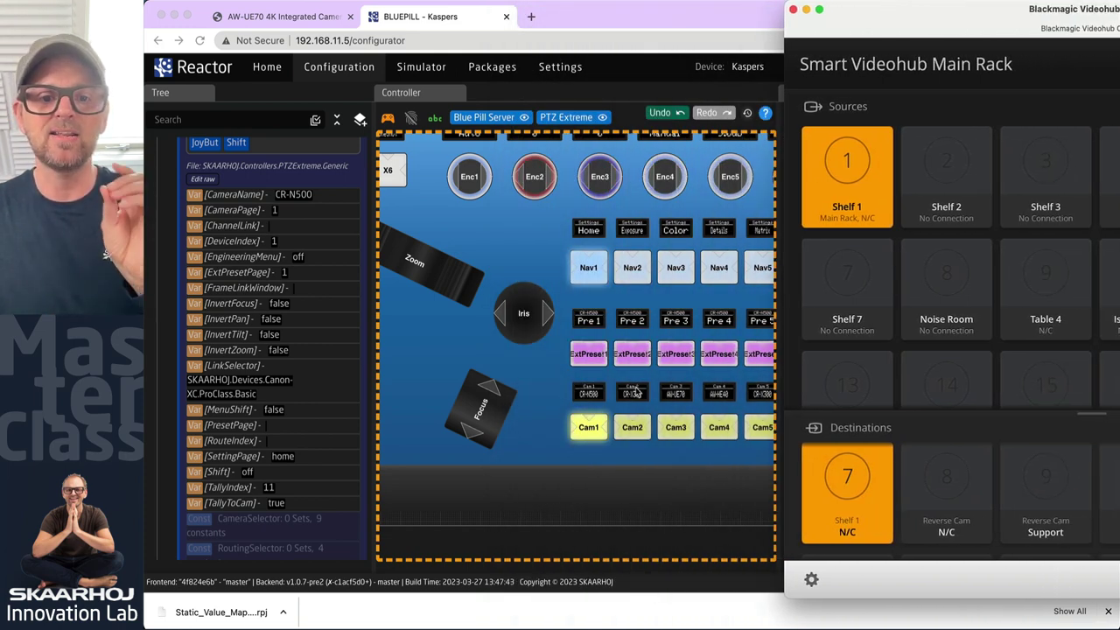
click(611, 392)
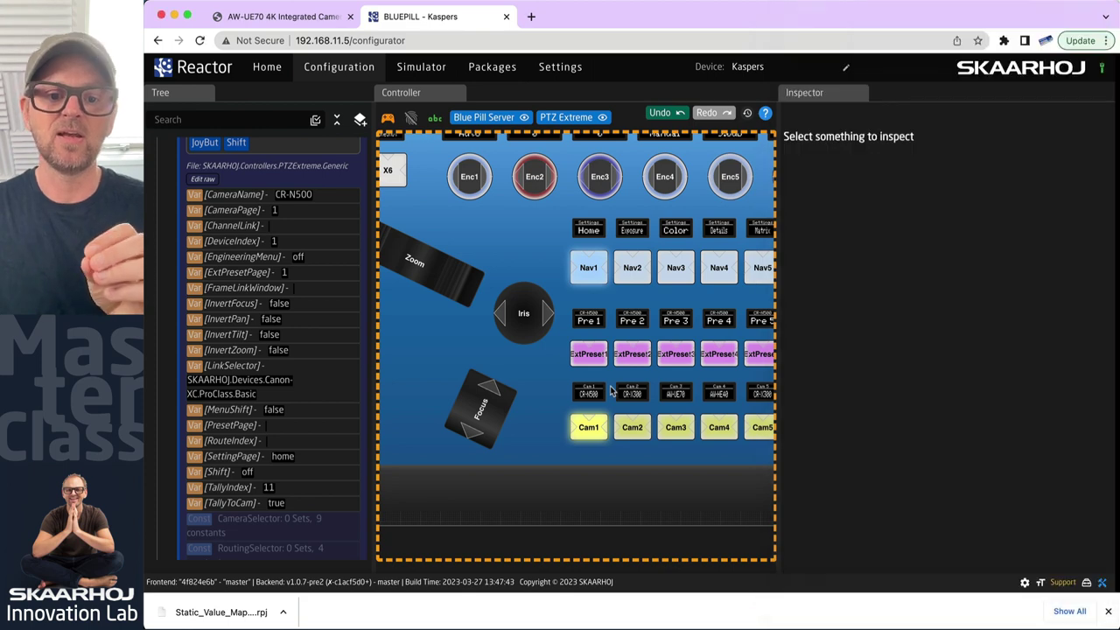